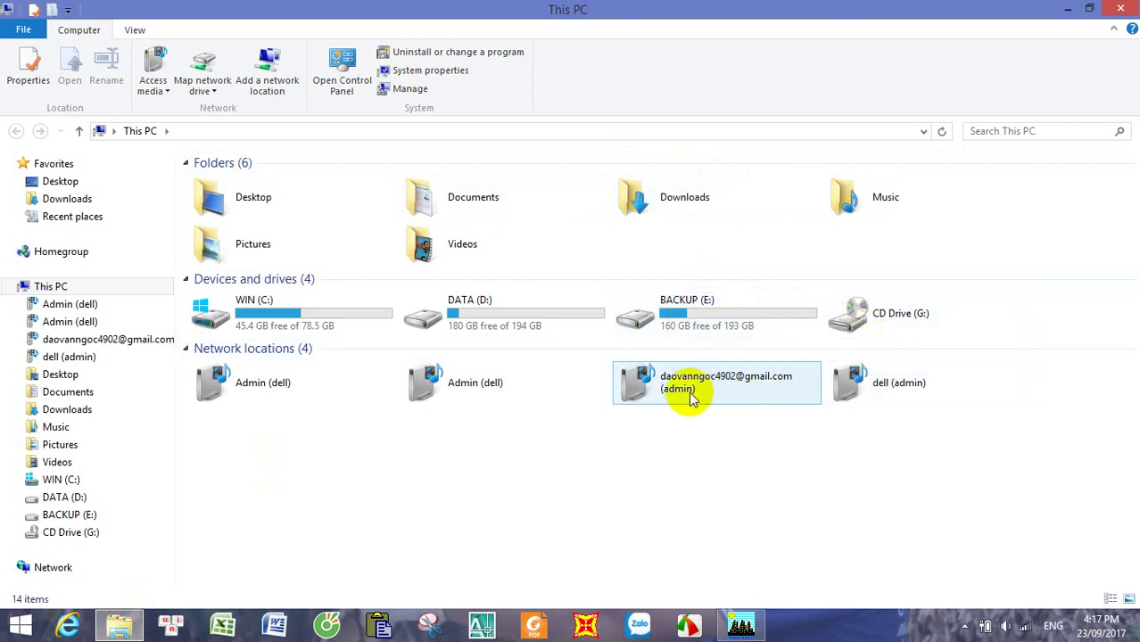
Step: Open the etab folder on the BACKUP (E:) drive, look through its files, and return to the drive's root
{"action": "double_click", "coordinate": [695, 323]}
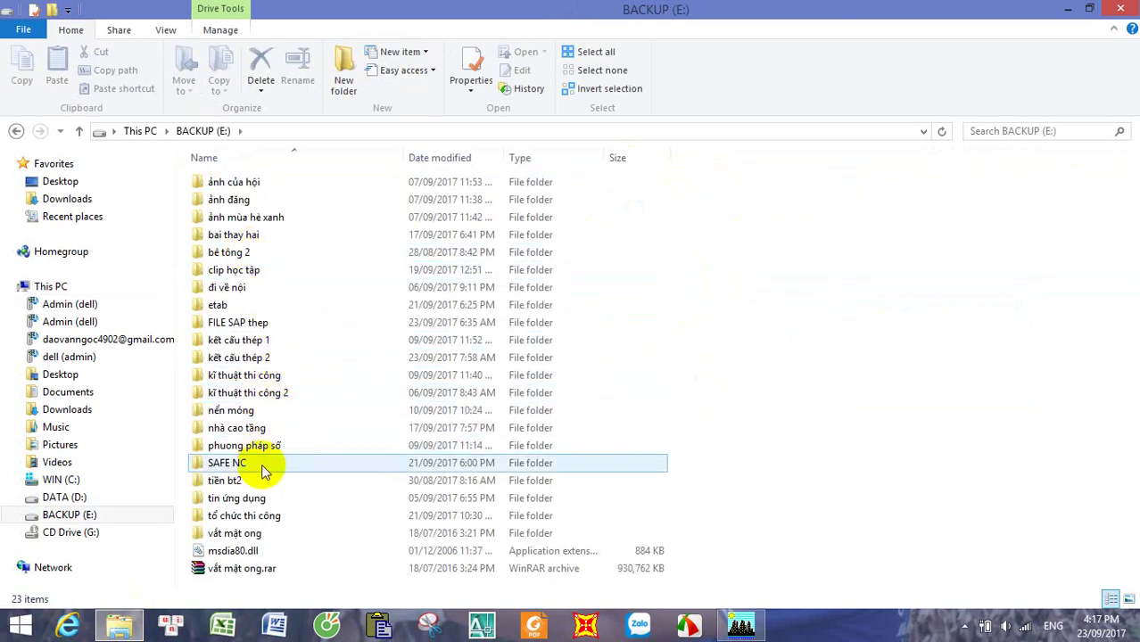
{"action": "double_click", "coordinate": [236, 310]}
{"action": "scroll", "coordinate": [267, 295], "scroll_direction": "down", "scroll_amount": 8}
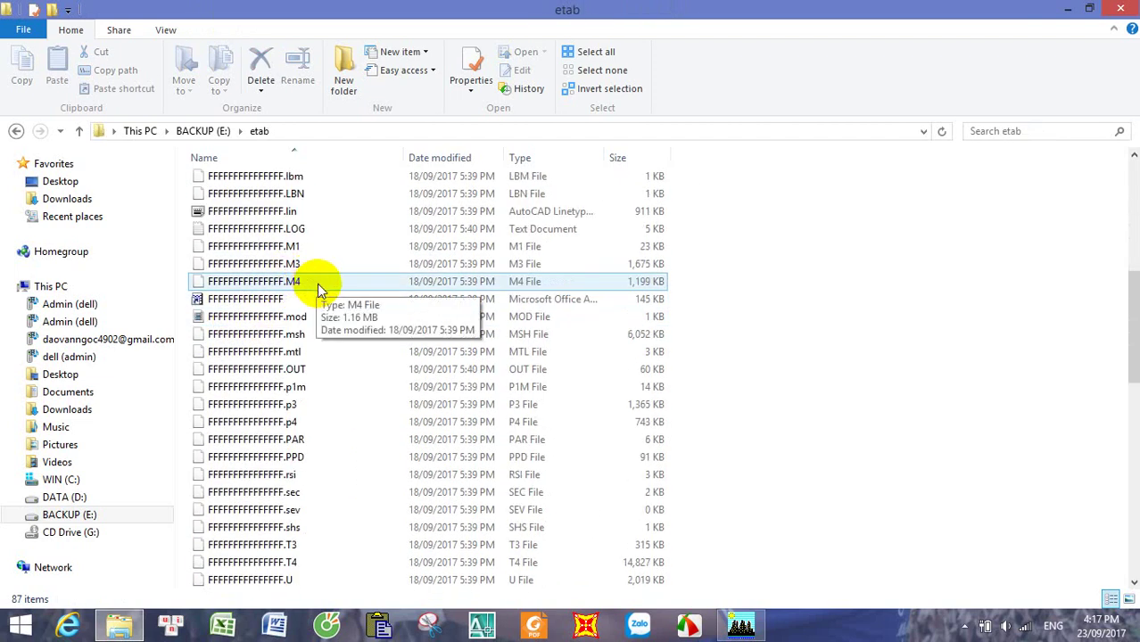
{"action": "scroll", "coordinate": [319, 287], "scroll_direction": "down", "scroll_amount": 4}
{"action": "scroll", "coordinate": [319, 287], "scroll_direction": "down", "scroll_amount": 2}
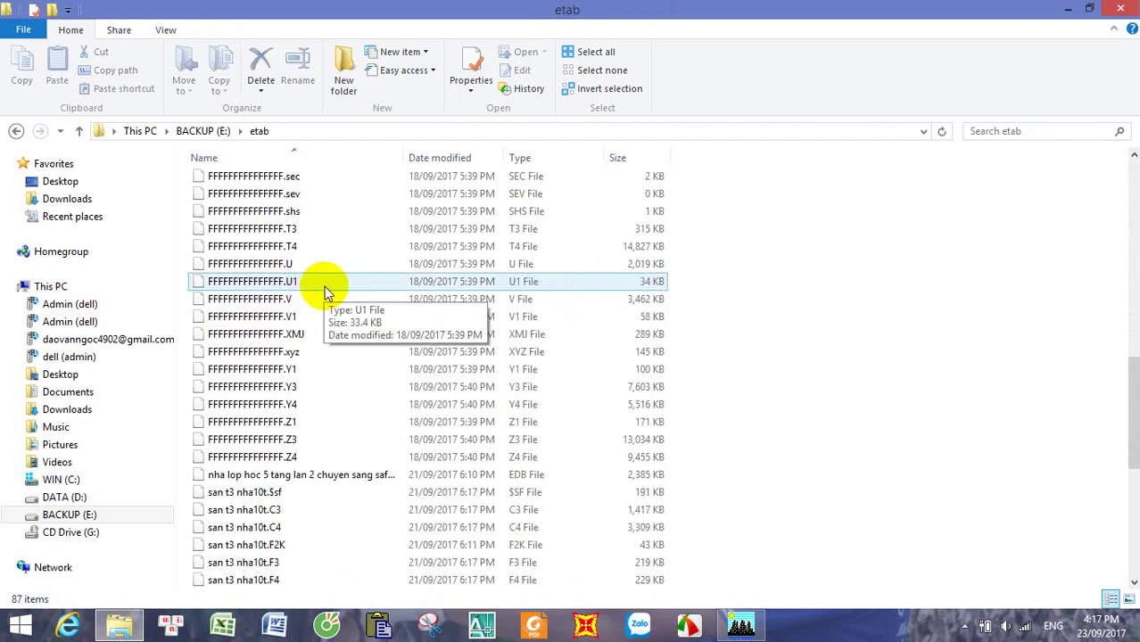
{"action": "scroll", "coordinate": [324, 286], "scroll_direction": "down", "scroll_amount": 5}
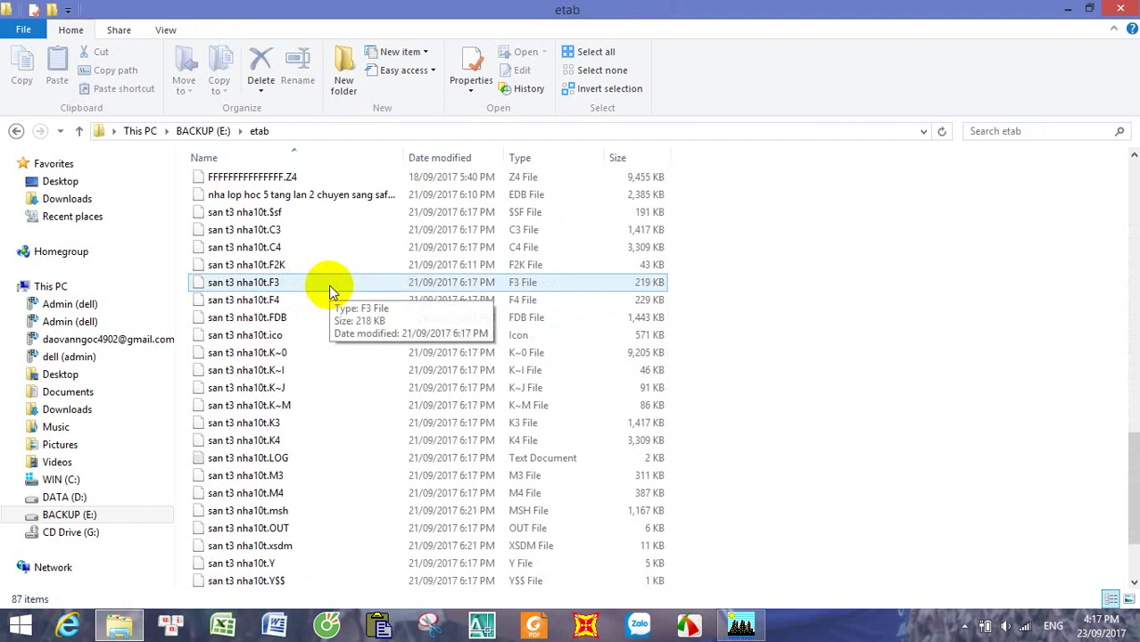
{"action": "scroll", "coordinate": [332, 289], "scroll_direction": "up", "scroll_amount": 1}
{"action": "scroll", "coordinate": [336, 282], "scroll_direction": "down", "scroll_amount": 3}
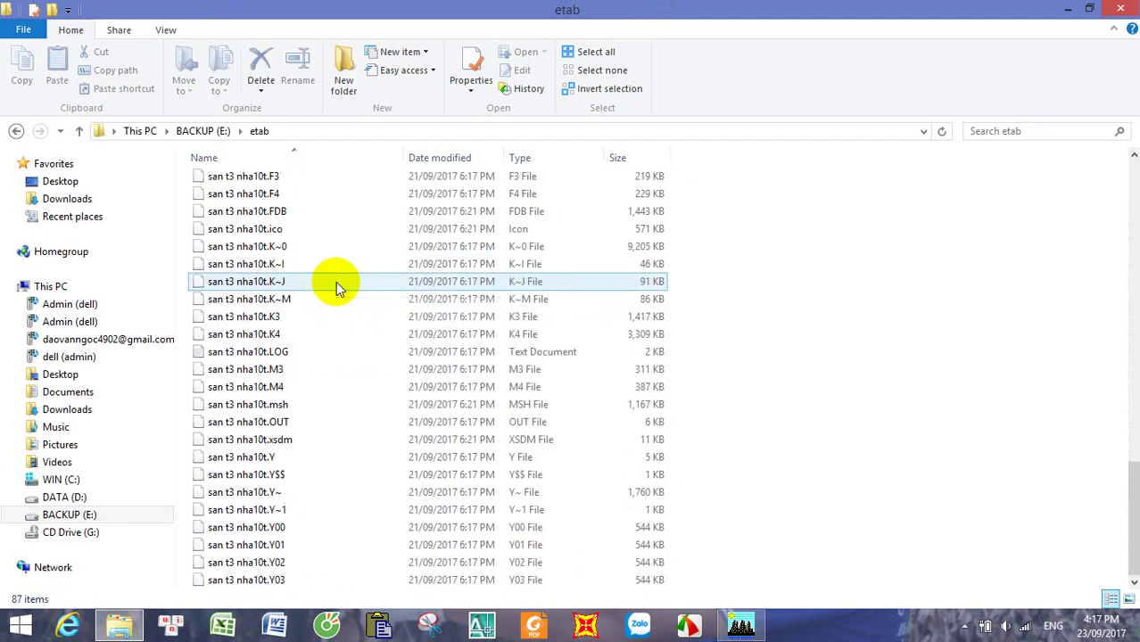
{"action": "scroll", "coordinate": [242, 268], "scroll_direction": "up", "scroll_amount": 12}
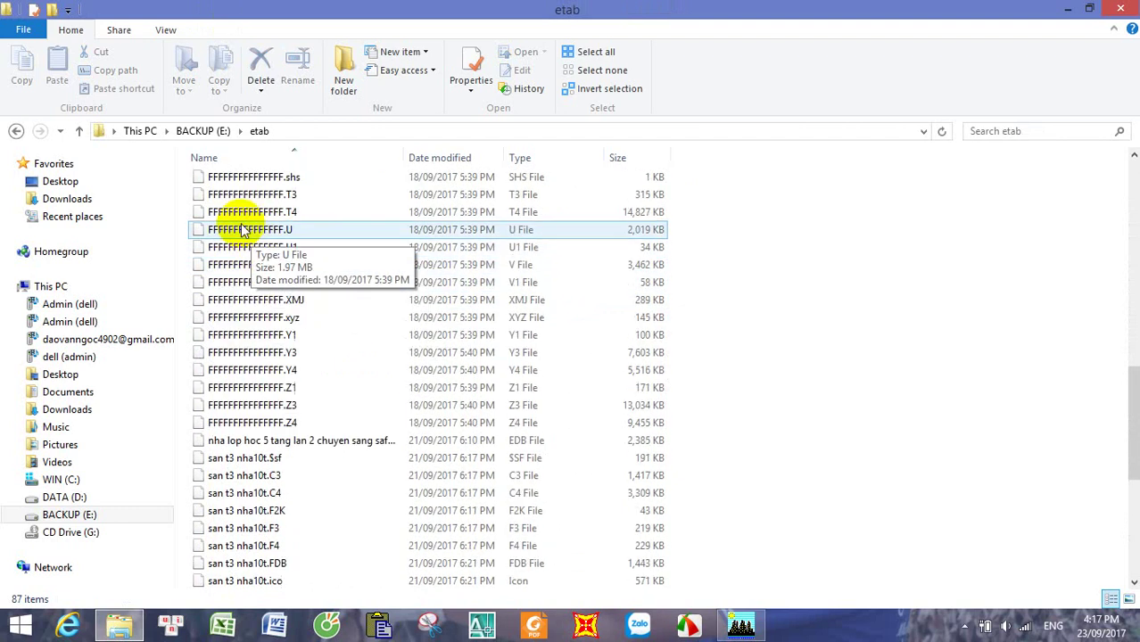
{"action": "scroll", "coordinate": [187, 191], "scroll_direction": "up", "scroll_amount": 5}
{"action": "left_click", "coordinate": [15, 131]}
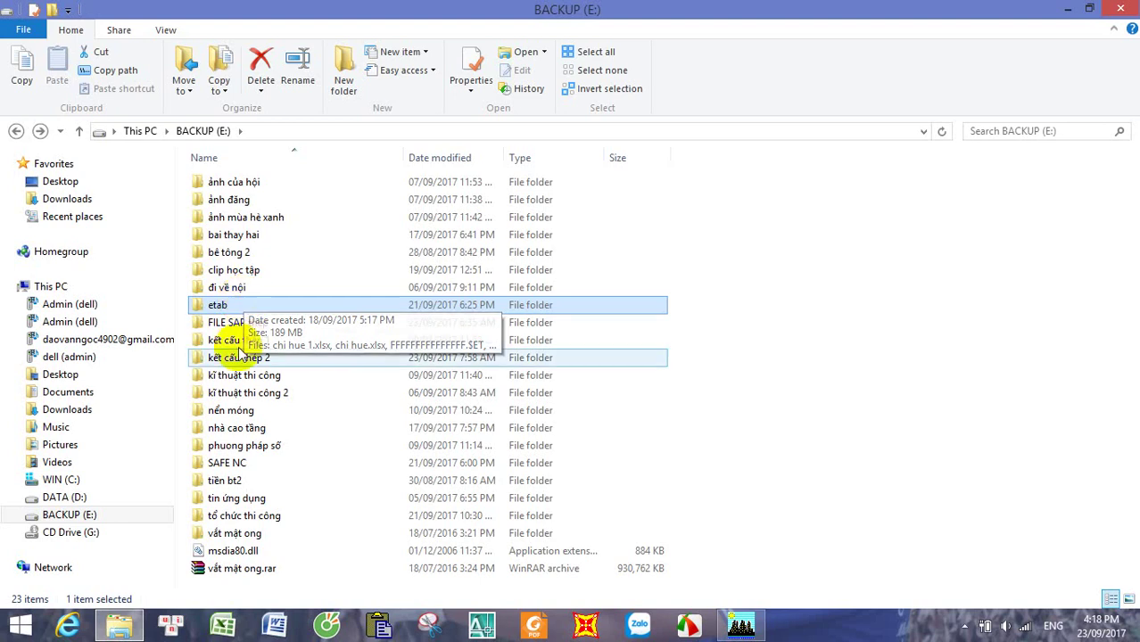
Step: Check the contents of the etabs subfolder inside tin ứng dụng and return to the BACKUP (E:) drive
{"action": "double_click", "coordinate": [241, 499]}
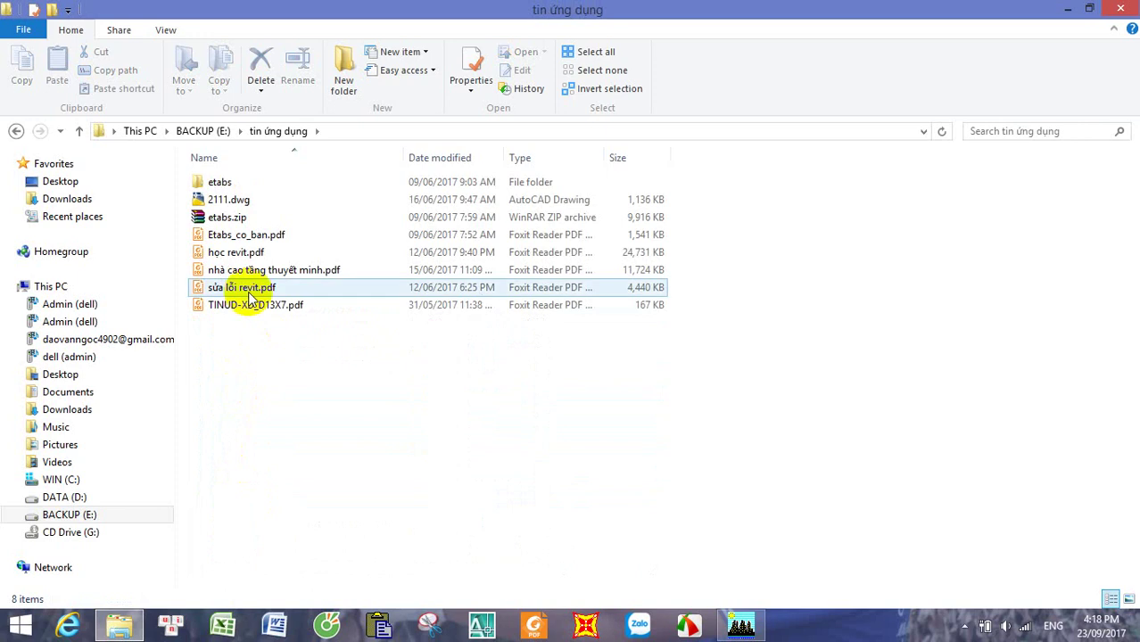
{"action": "double_click", "coordinate": [234, 182]}
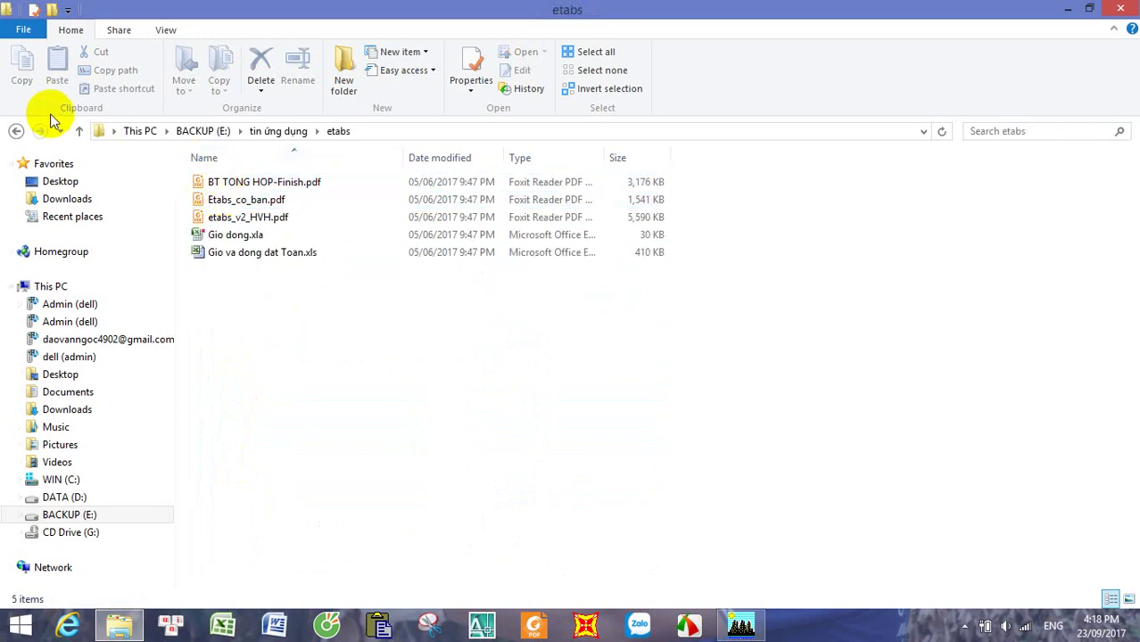
{"action": "left_click", "coordinate": [16, 131]}
{"action": "left_click", "coordinate": [16, 131]}
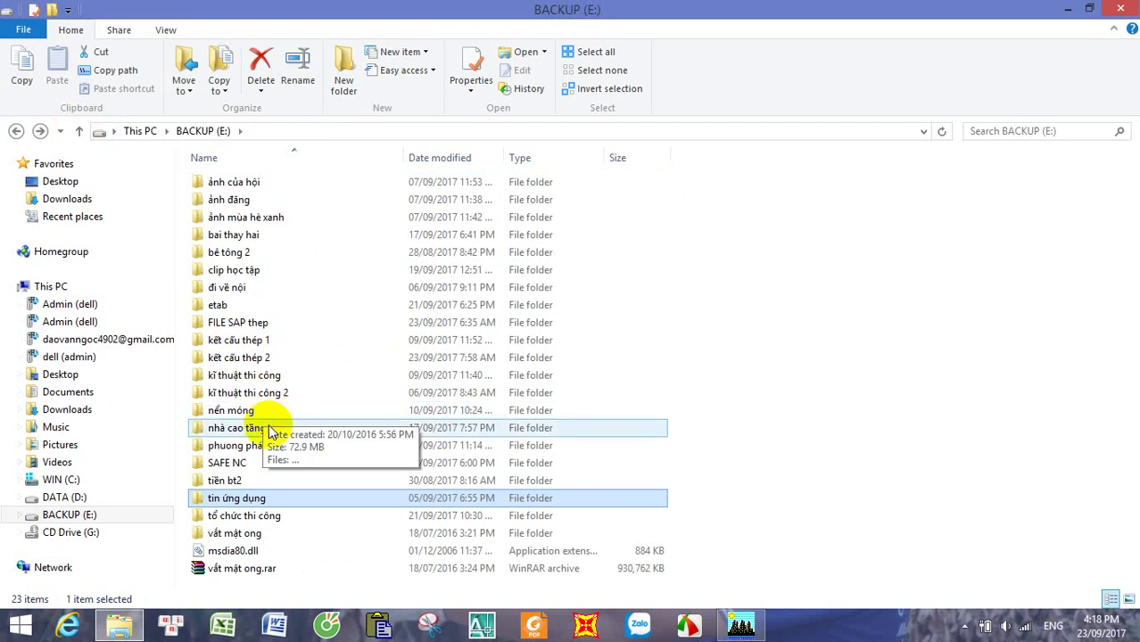
Step: Search the full file list of the etab folder again and go back to the BACKUP (E:) drive
{"action": "double_click", "coordinate": [226, 307]}
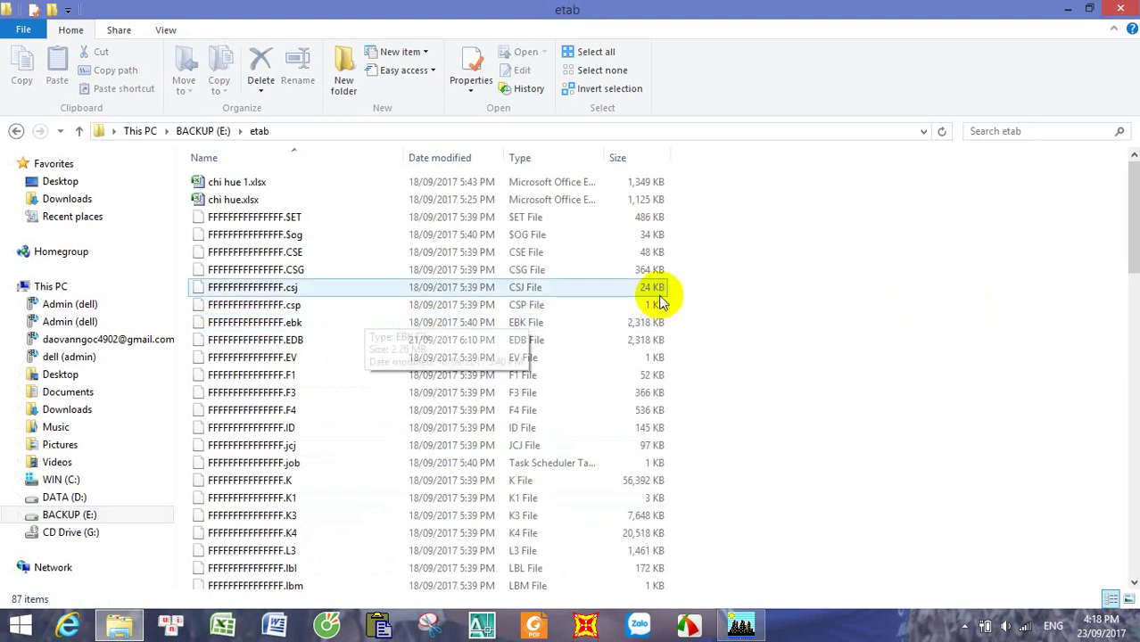
{"action": "scroll", "coordinate": [357, 236], "scroll_direction": "down", "scroll_amount": 3}
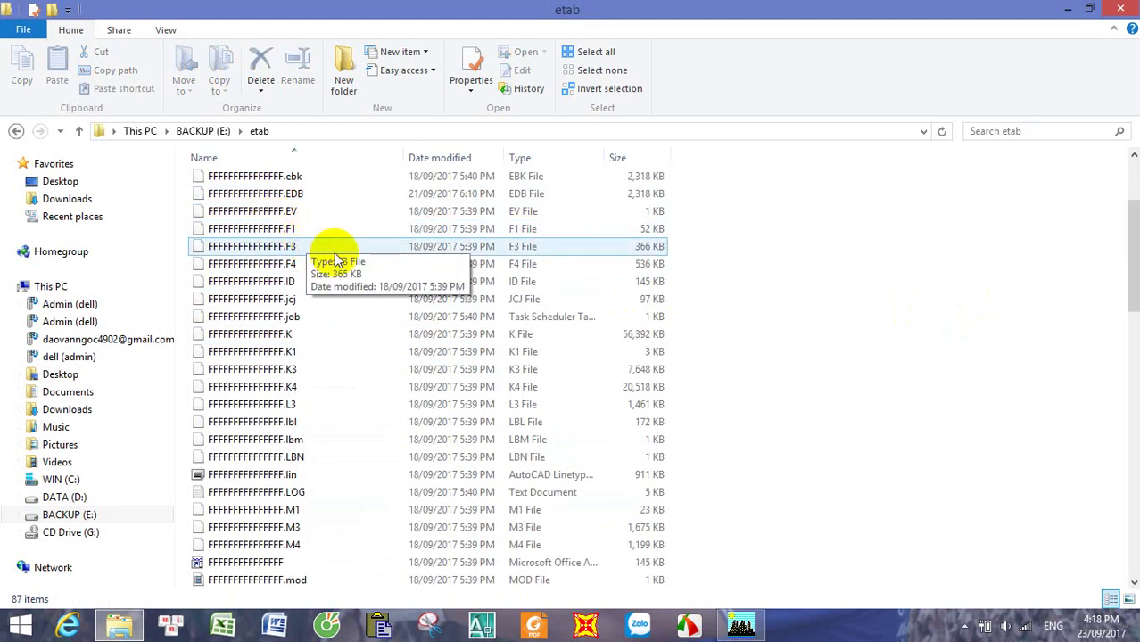
{"action": "scroll", "coordinate": [351, 262], "scroll_direction": "down", "scroll_amount": 2}
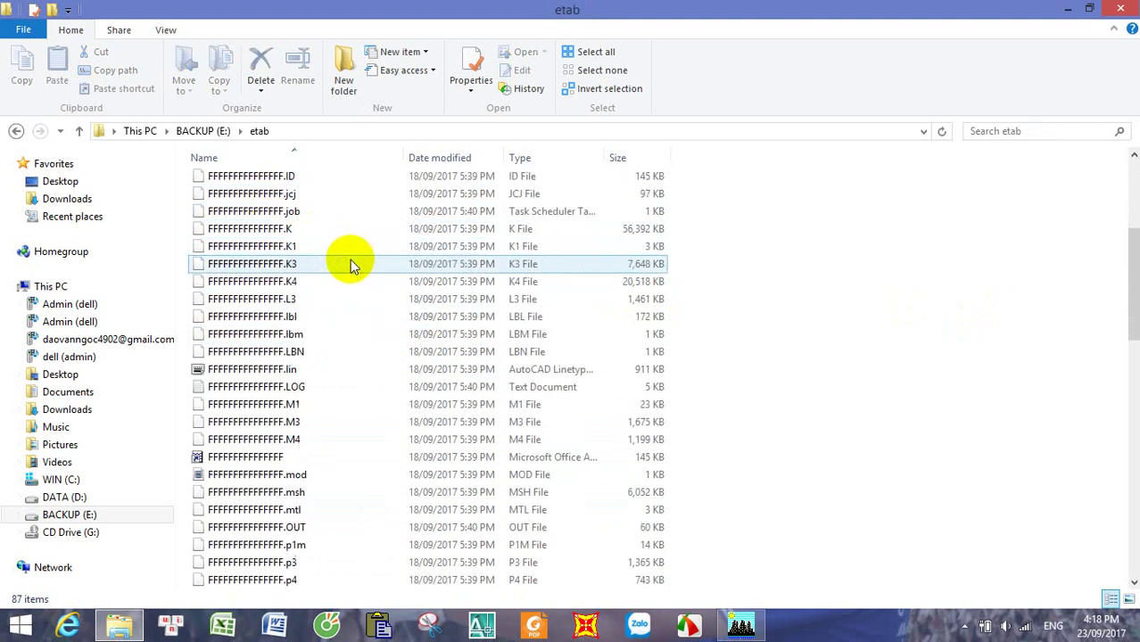
{"action": "scroll", "coordinate": [350, 267], "scroll_direction": "down", "scroll_amount": 1}
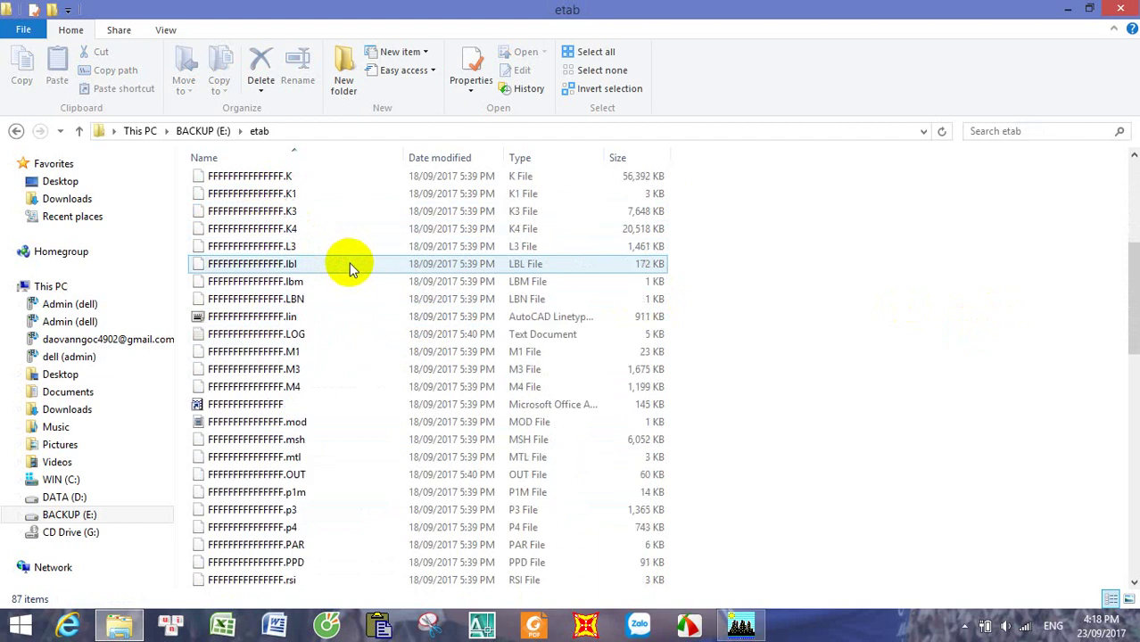
{"action": "scroll", "coordinate": [349, 268], "scroll_direction": "down", "scroll_amount": 12}
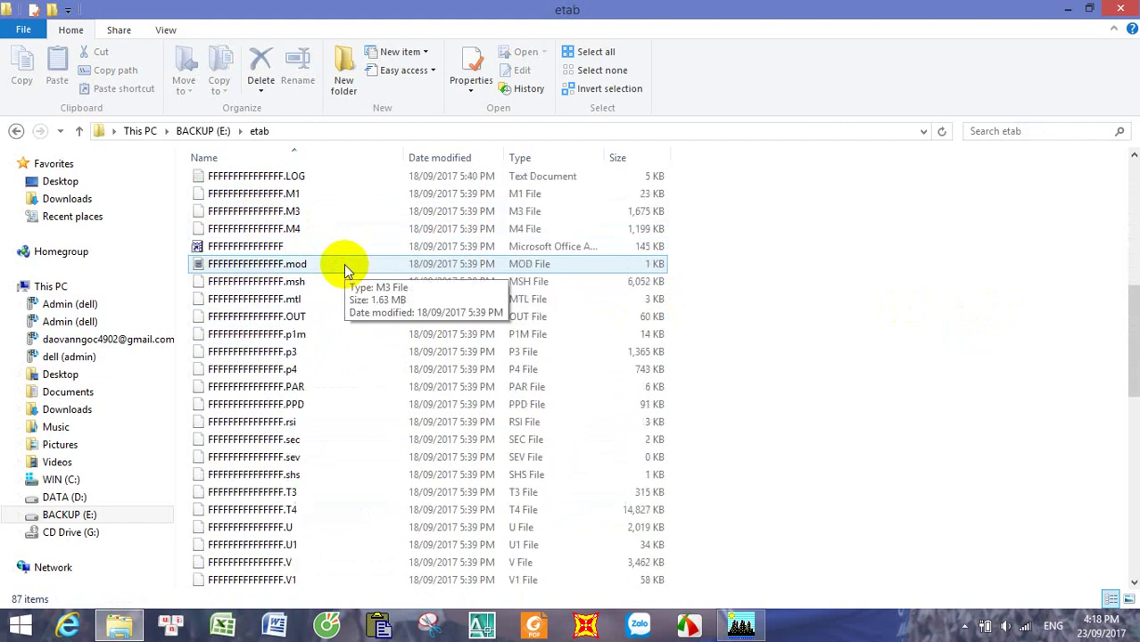
{"action": "scroll", "coordinate": [339, 268], "scroll_direction": "down", "scroll_amount": 6}
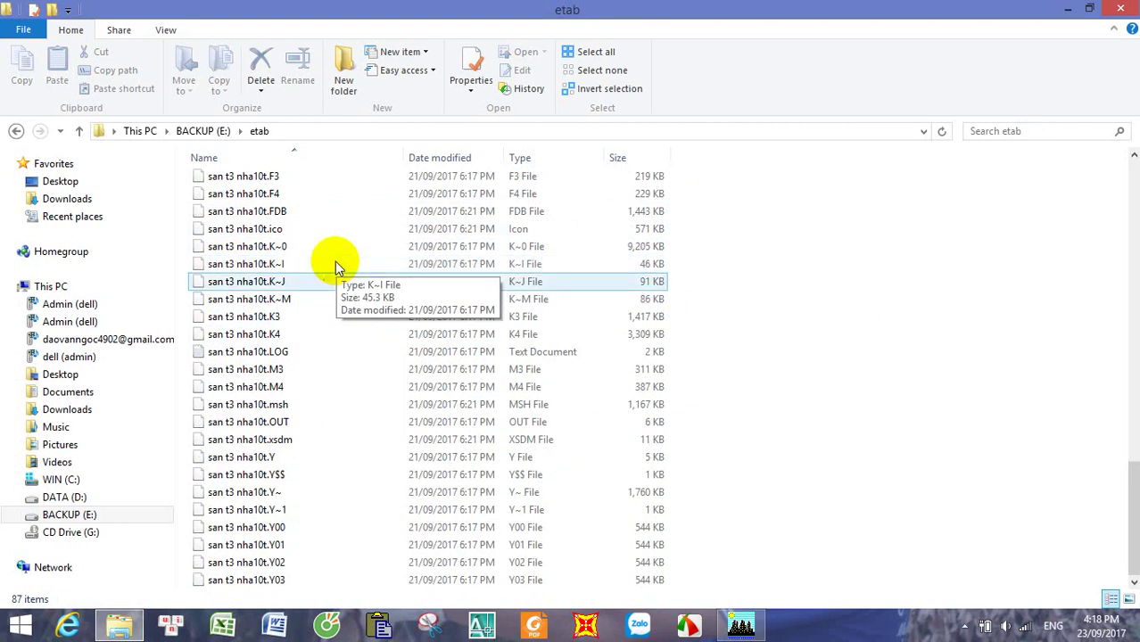
{"action": "scroll", "coordinate": [407, 466], "scroll_direction": "up", "scroll_amount": 4}
{"action": "scroll", "coordinate": [407, 464], "scroll_direction": "up", "scroll_amount": 12}
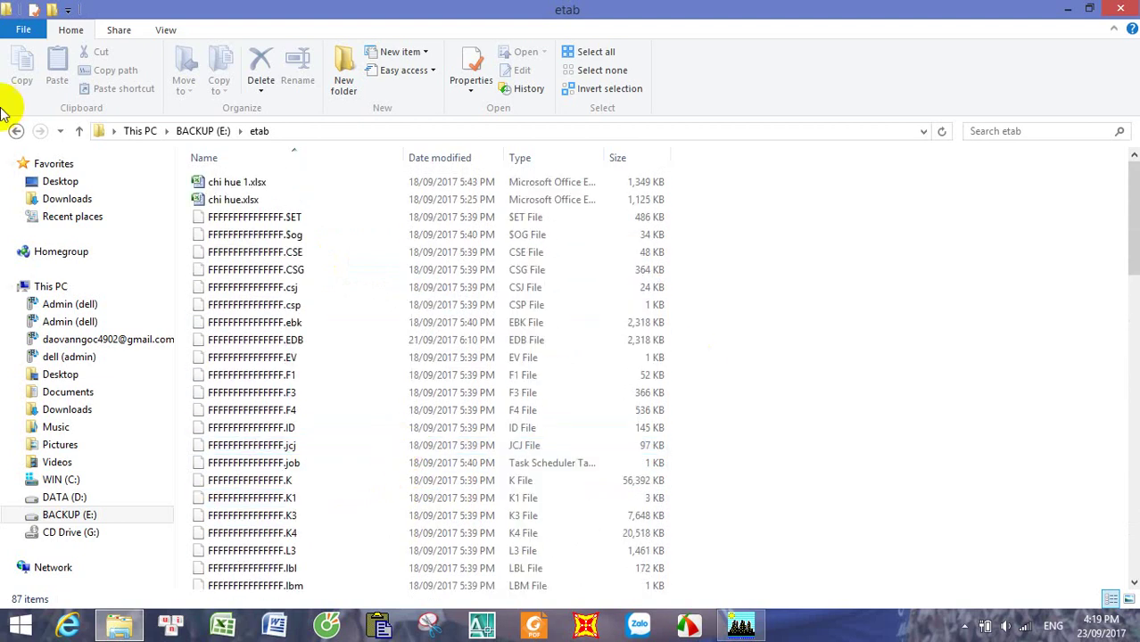
{"action": "left_click", "coordinate": [15, 131]}
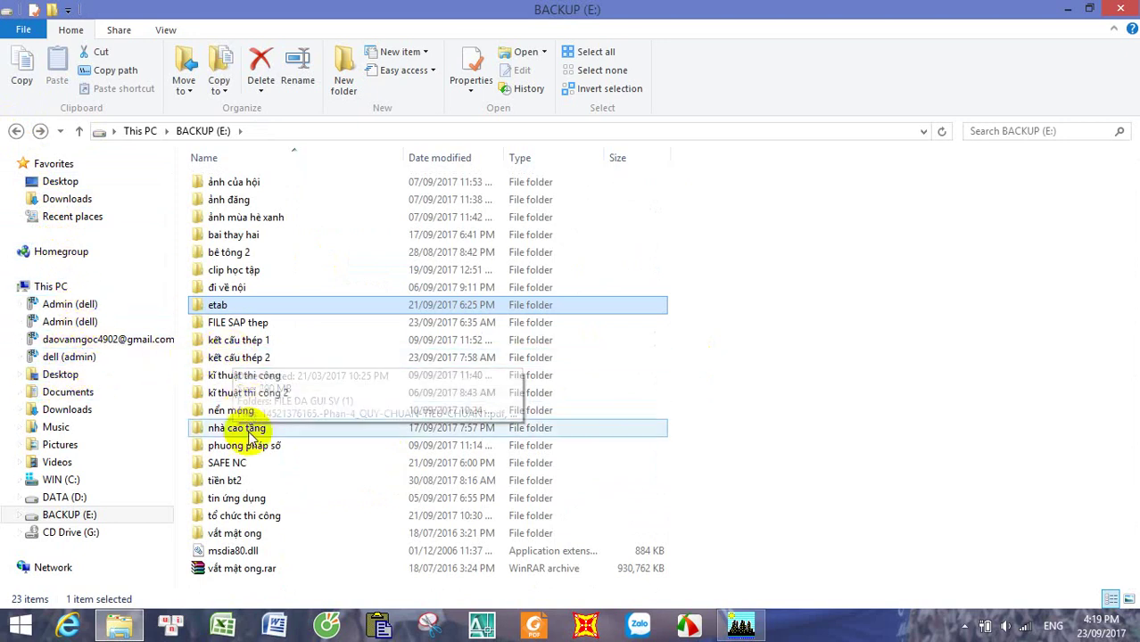
Step: Look at the files in the nhà cao tầng folder and go back to This PC
{"action": "double_click", "coordinate": [258, 428]}
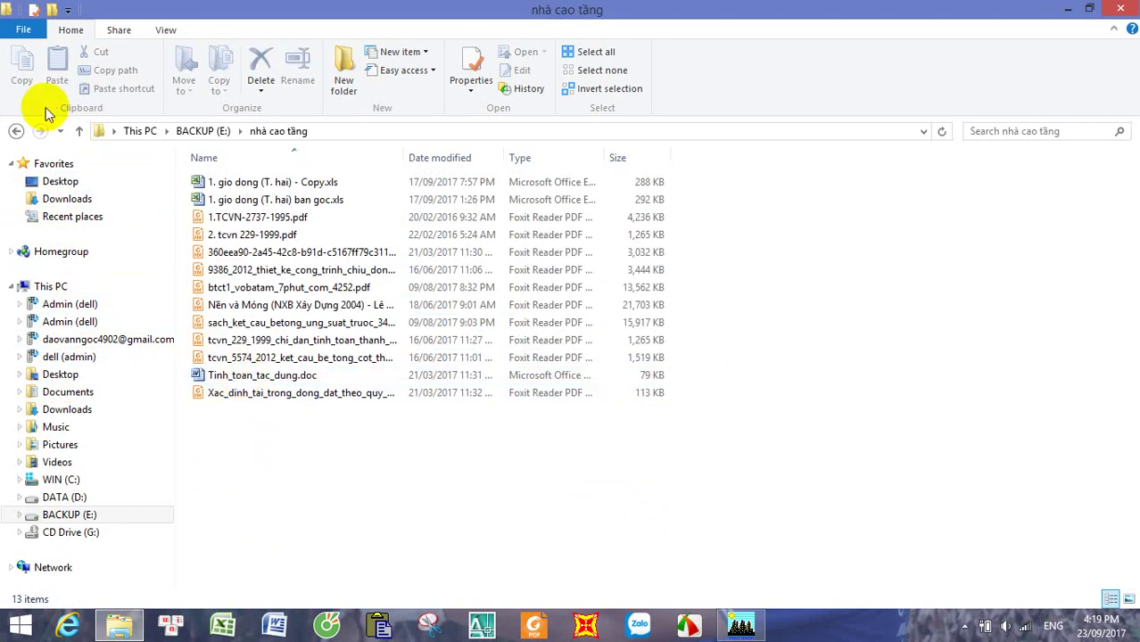
{"action": "left_click", "coordinate": [16, 131]}
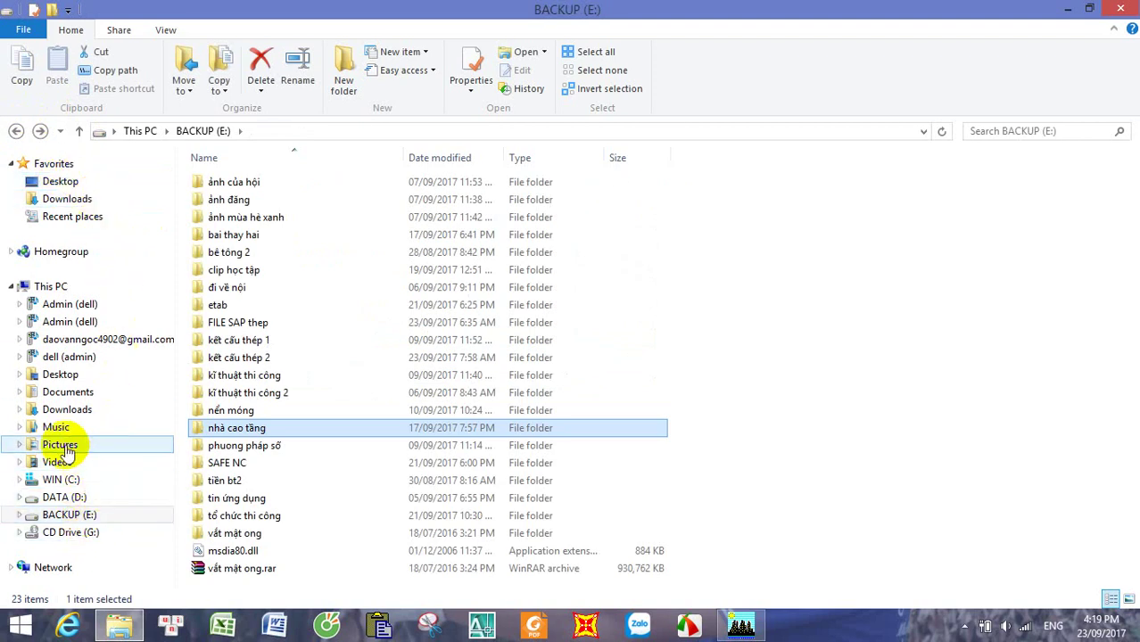
{"action": "left_click", "coordinate": [15, 131]}
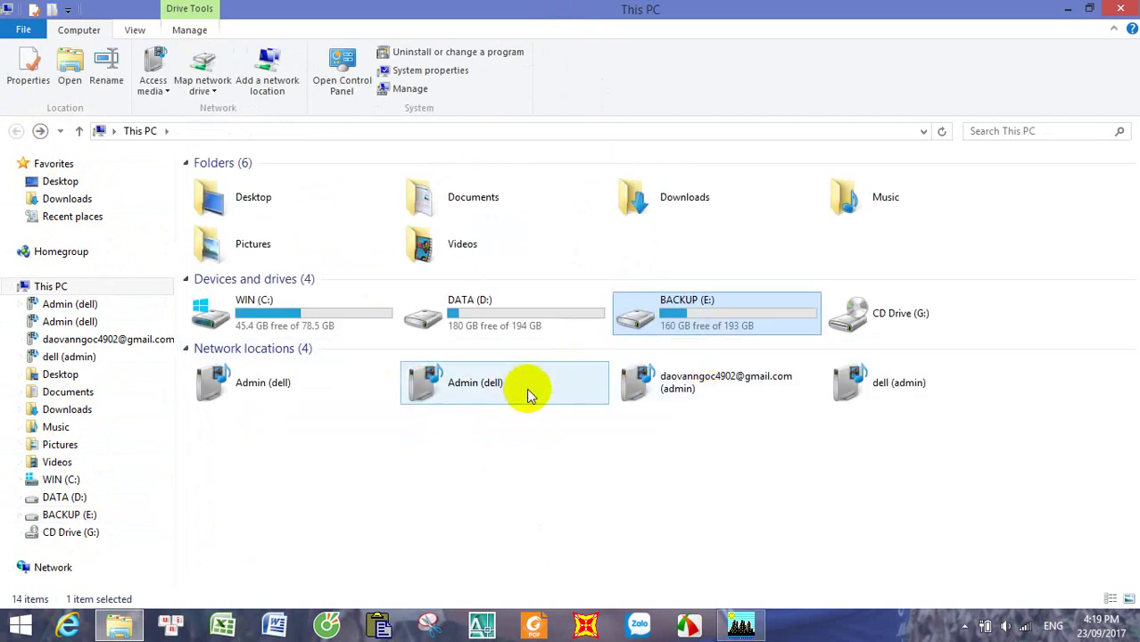
Step: Reopen the BACKUP (E:) drive, check the etabs subfolder of tin ứng dụng, and return to the drive's root
{"action": "double_click", "coordinate": [661, 329]}
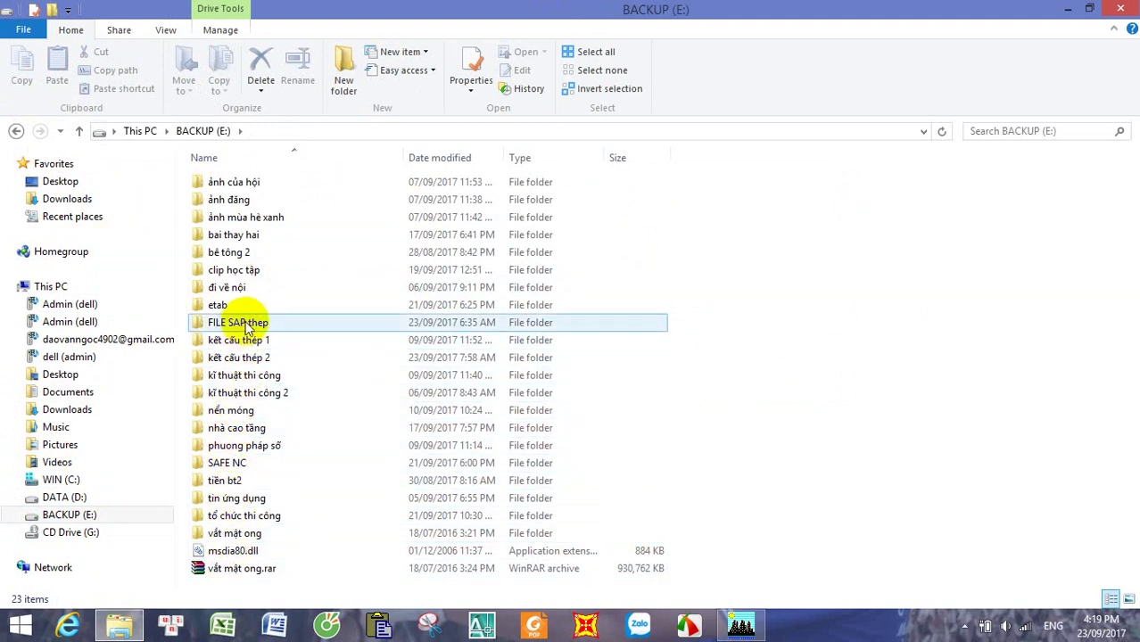
{"action": "double_click", "coordinate": [254, 500]}
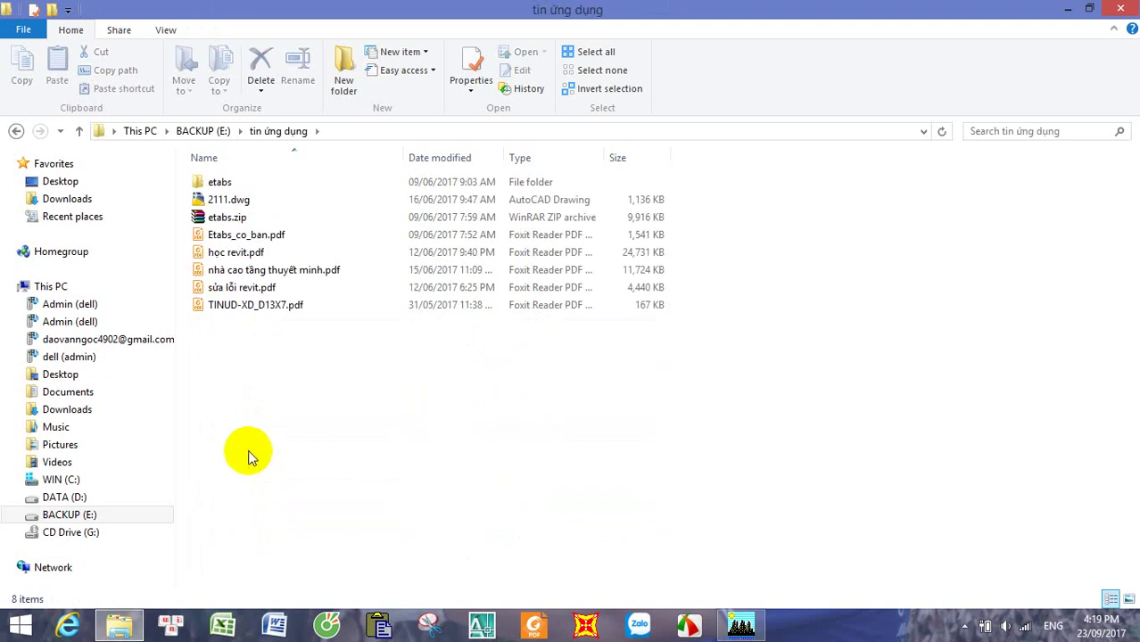
{"action": "double_click", "coordinate": [250, 184]}
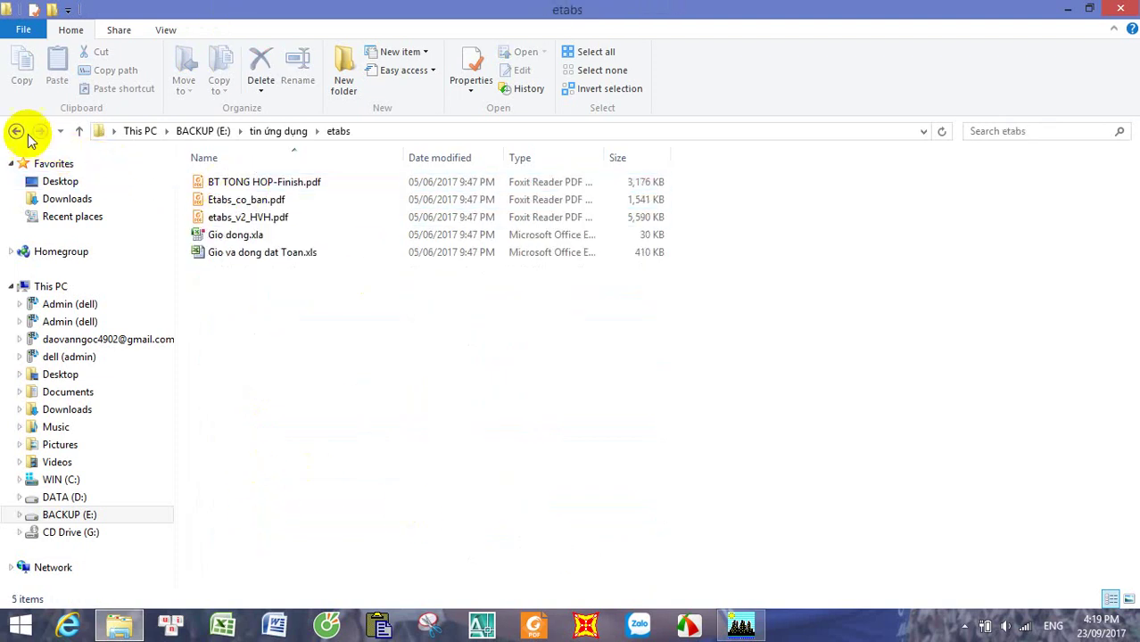
{"action": "left_click", "coordinate": [15, 132]}
{"action": "left_click", "coordinate": [14, 131]}
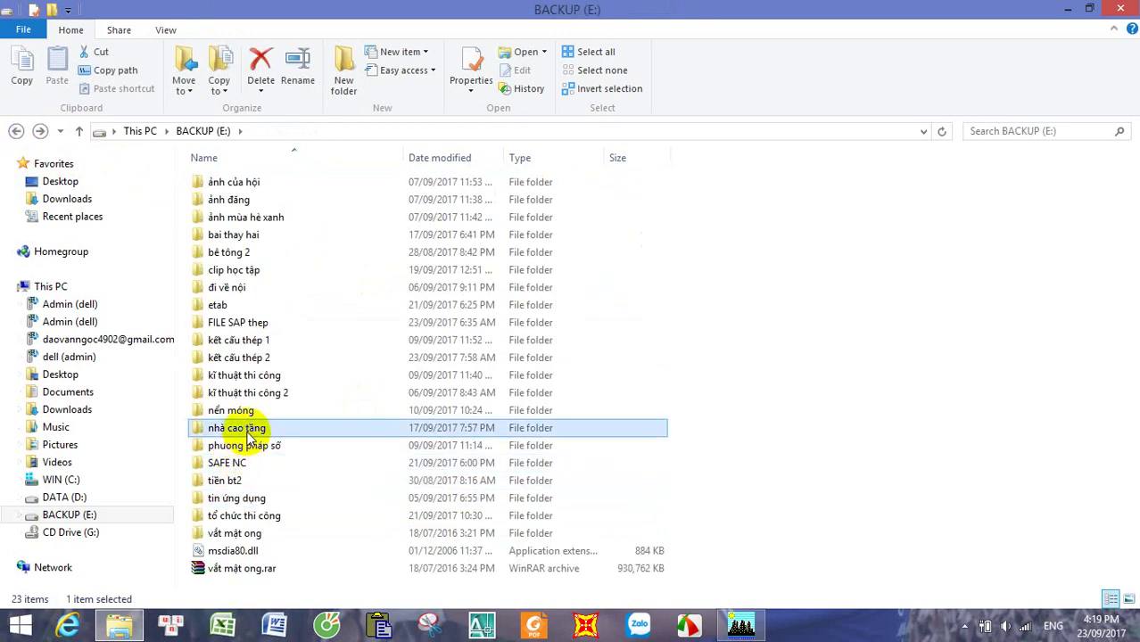
Step: Open the Copy.xls version of the gio dong workbook from the nhà cao tầng folder and show its gio X sheet
{"action": "double_click", "coordinate": [239, 430]}
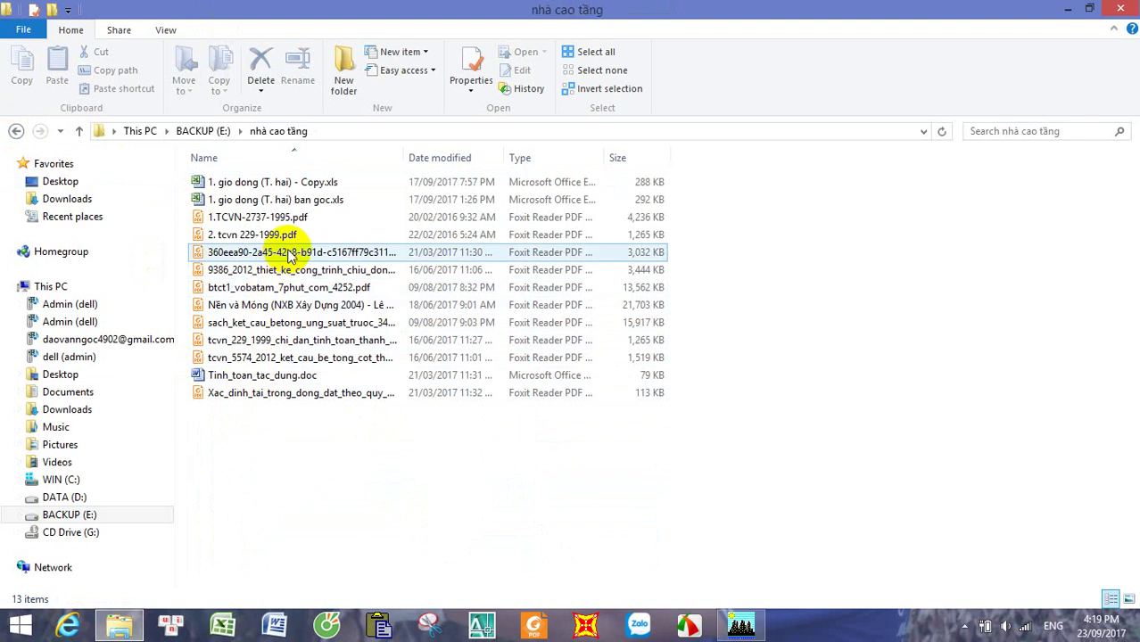
{"action": "left_click", "coordinate": [335, 188]}
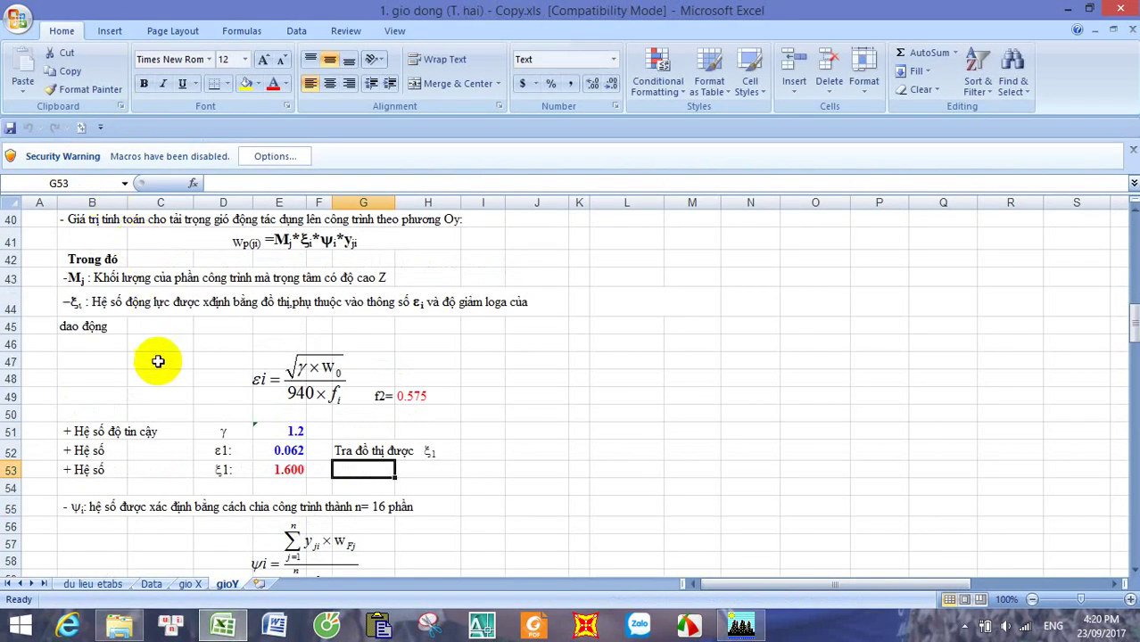
{"action": "left_click", "coordinate": [189, 584]}
Step: Examine the combined static and dynamic wind load table for all floors, selecting empty cell N134 beside it
{"action": "scroll", "coordinate": [360, 414], "scroll_direction": "down", "scroll_amount": 3}
{"action": "scroll", "coordinate": [359, 414], "scroll_direction": "up", "scroll_amount": 3}
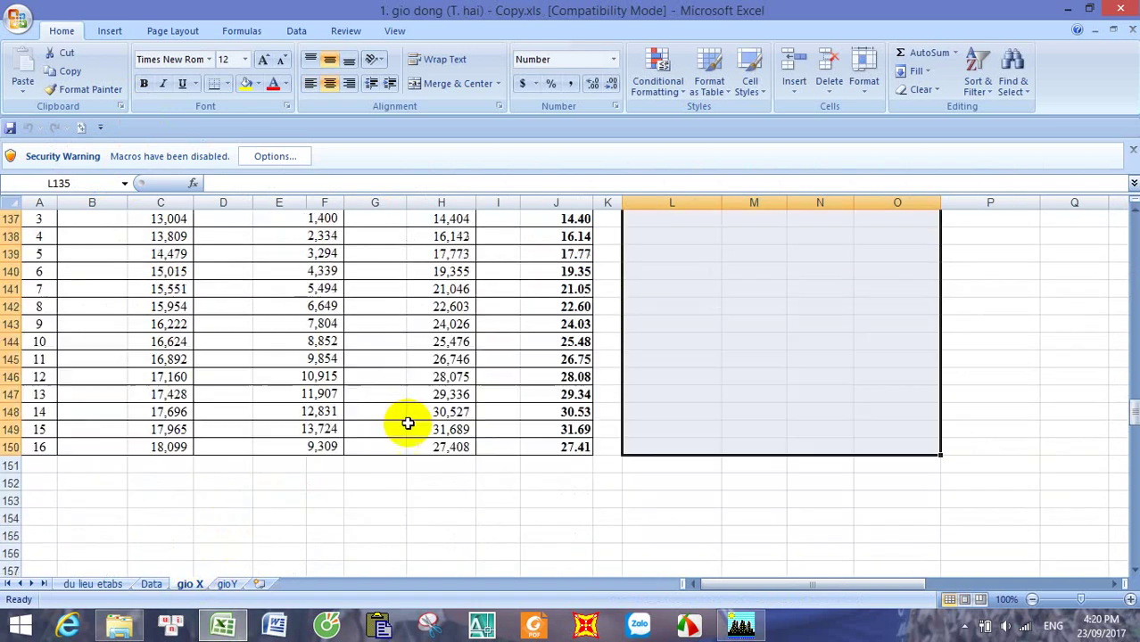
{"action": "left_click", "coordinate": [798, 249]}
{"action": "scroll", "coordinate": [753, 392], "scroll_direction": "down", "scroll_amount": 4}
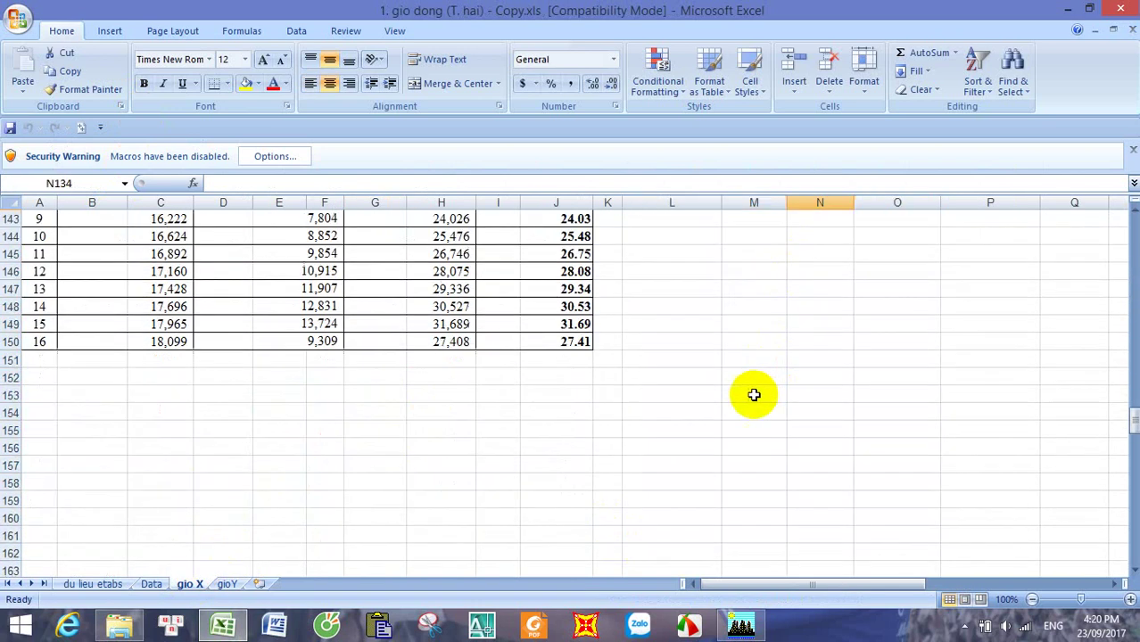
{"action": "scroll", "coordinate": [730, 403], "scroll_direction": "up", "scroll_amount": 5}
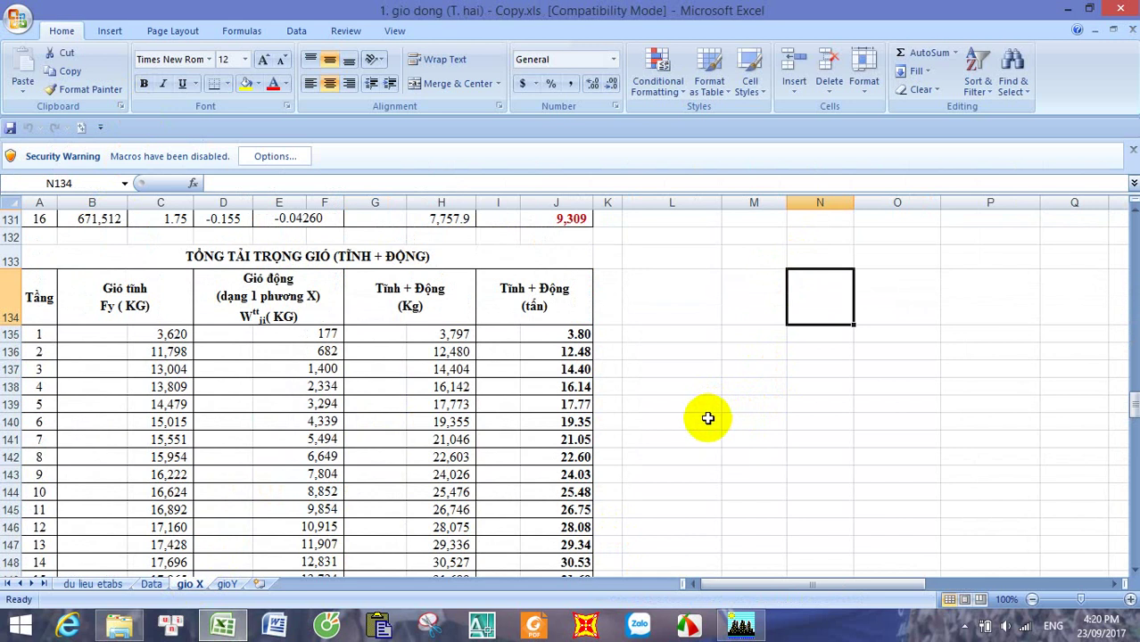
{"action": "scroll", "coordinate": [660, 450], "scroll_direction": "down", "scroll_amount": 1}
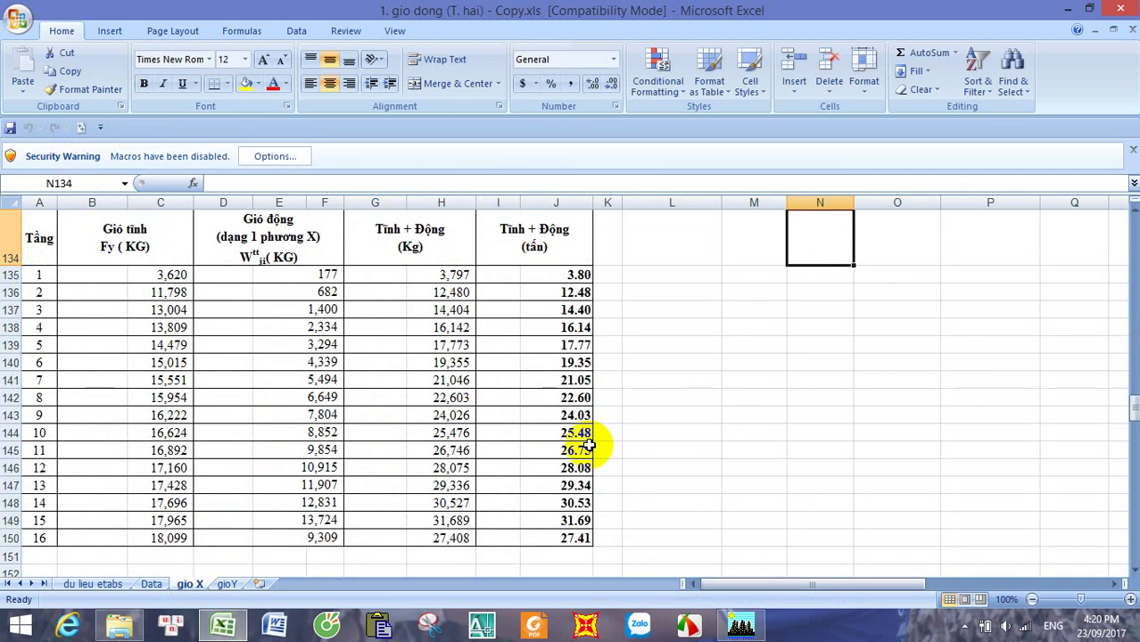
{"action": "scroll", "coordinate": [589, 445], "scroll_direction": "up", "scroll_amount": 1}
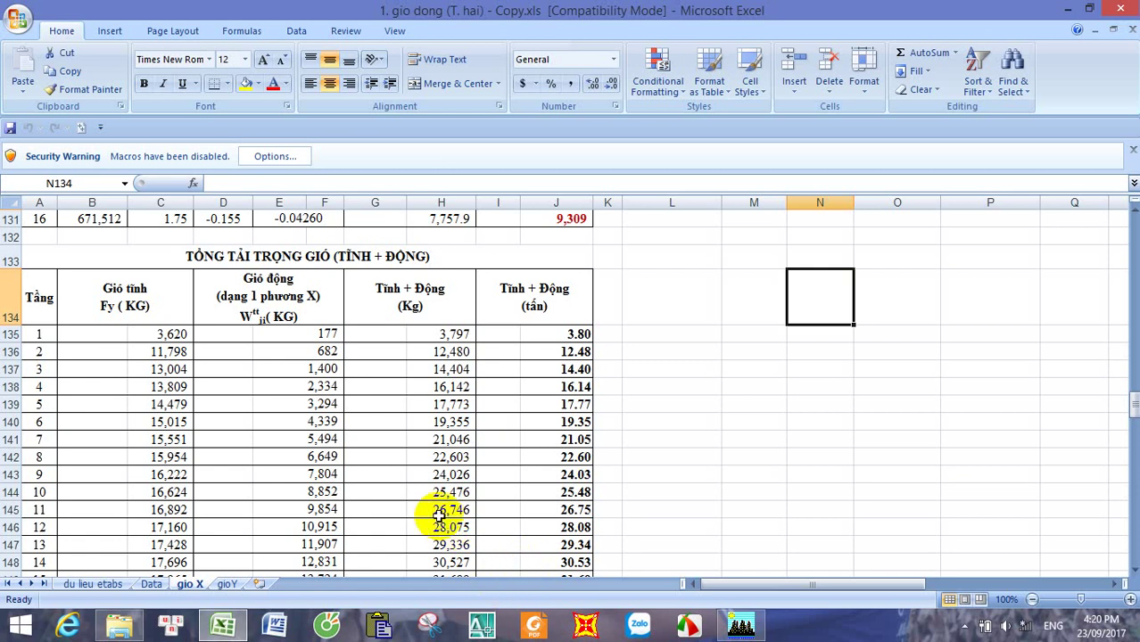
Step: Review the dynamic wind calculation tables and formulas above the combined load table on the gio X sheet
{"action": "scroll", "coordinate": [437, 513], "scroll_direction": "up", "scroll_amount": 14}
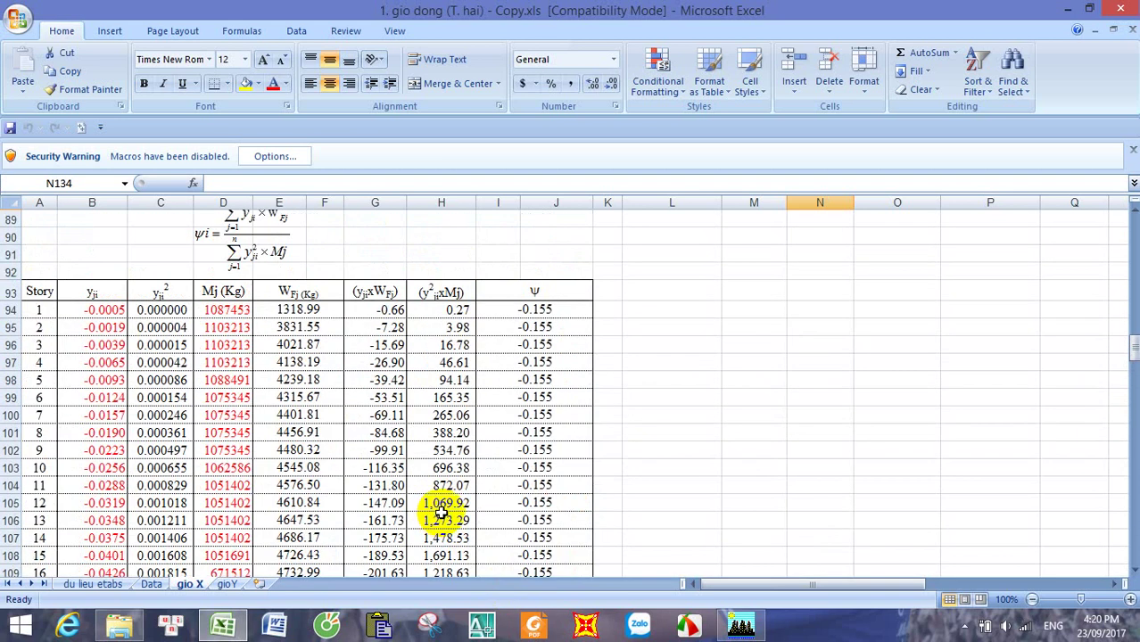
{"action": "scroll", "coordinate": [441, 513], "scroll_direction": "up", "scroll_amount": 20}
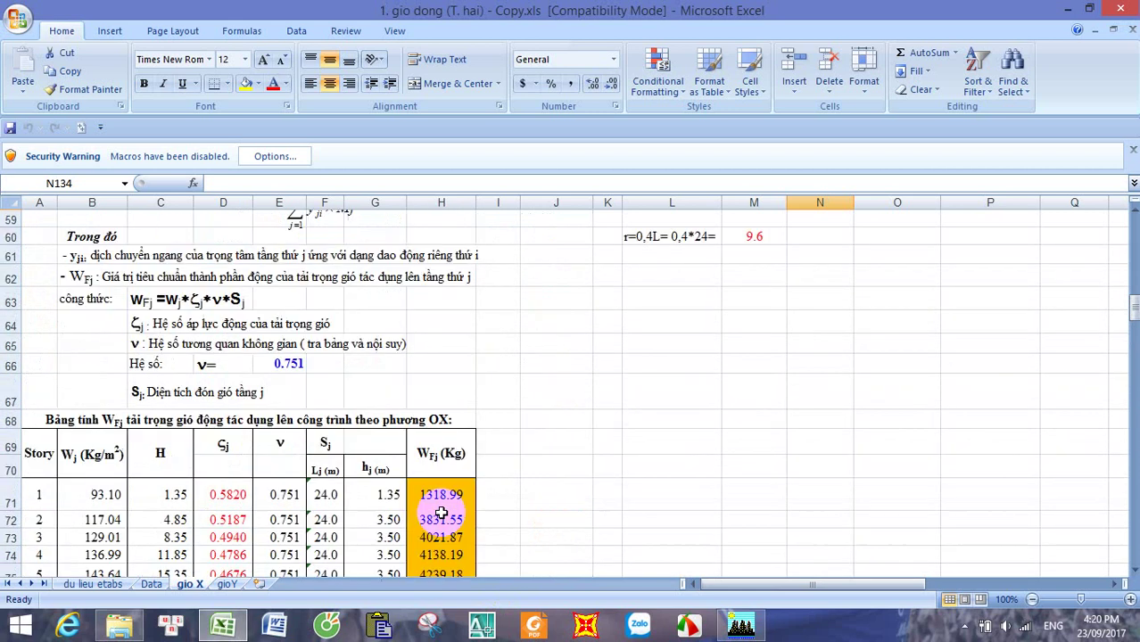
{"action": "scroll", "coordinate": [441, 513], "scroll_direction": "down", "scroll_amount": 2}
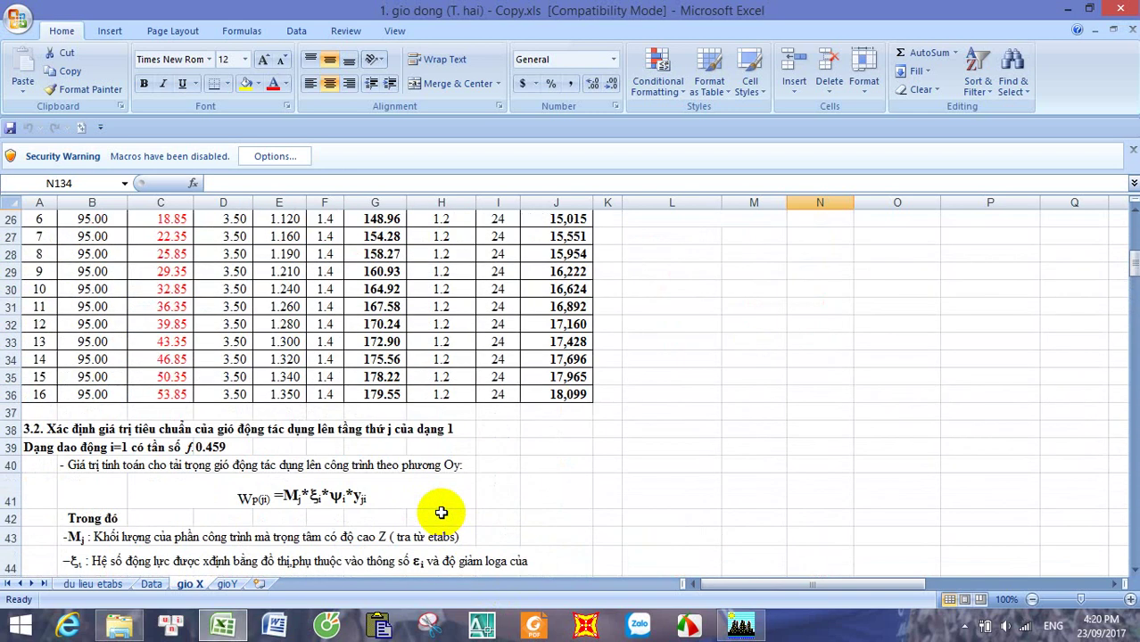
Step: Review the static wind load table for the OX direction, glance at the Data sheet, and return to gio X
{"action": "scroll", "coordinate": [441, 513], "scroll_direction": "up", "scroll_amount": 4}
{"action": "scroll", "coordinate": [441, 513], "scroll_direction": "down", "scroll_amount": 3}
{"action": "scroll", "coordinate": [440, 512], "scroll_direction": "up", "scroll_amount": 2}
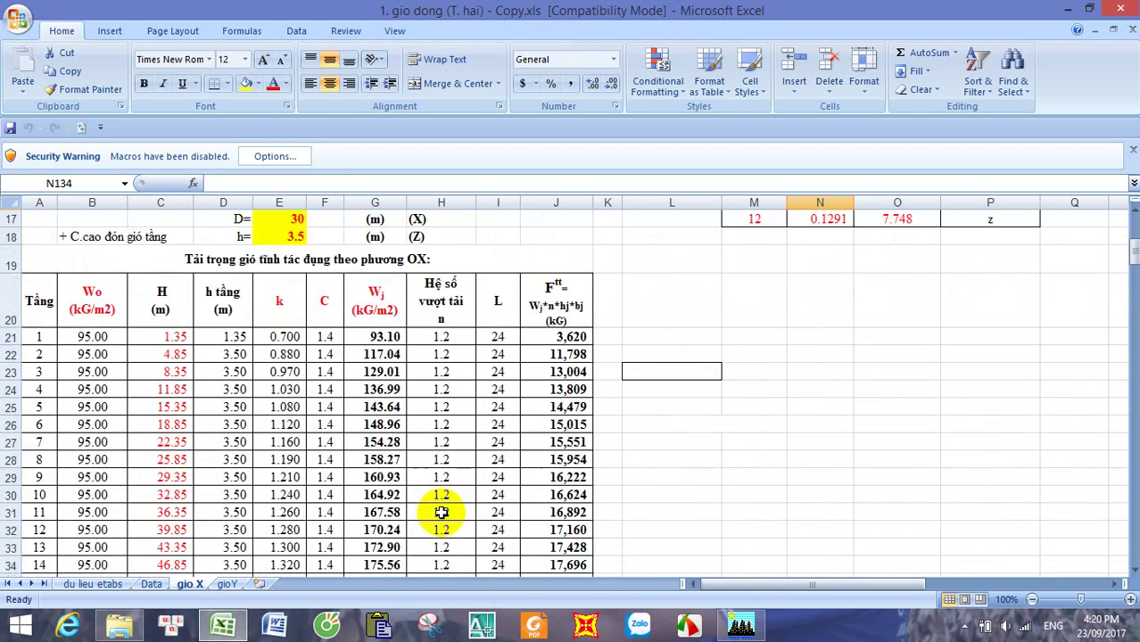
{"action": "scroll", "coordinate": [440, 512], "scroll_direction": "down", "scroll_amount": 1}
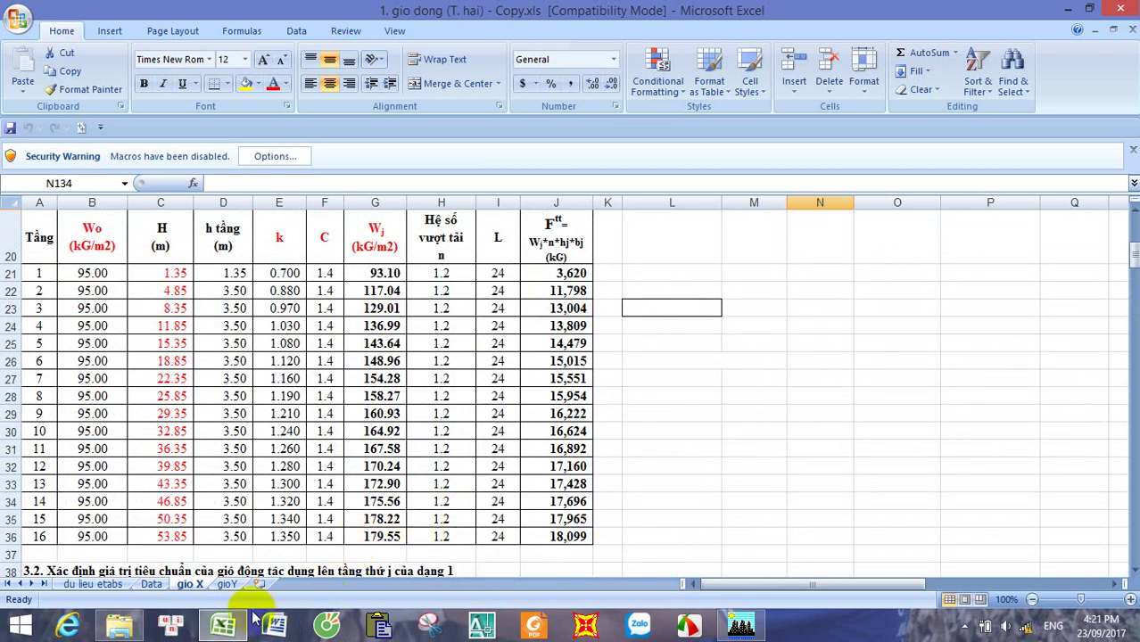
{"action": "left_click", "coordinate": [153, 585]}
{"action": "left_click", "coordinate": [190, 584]}
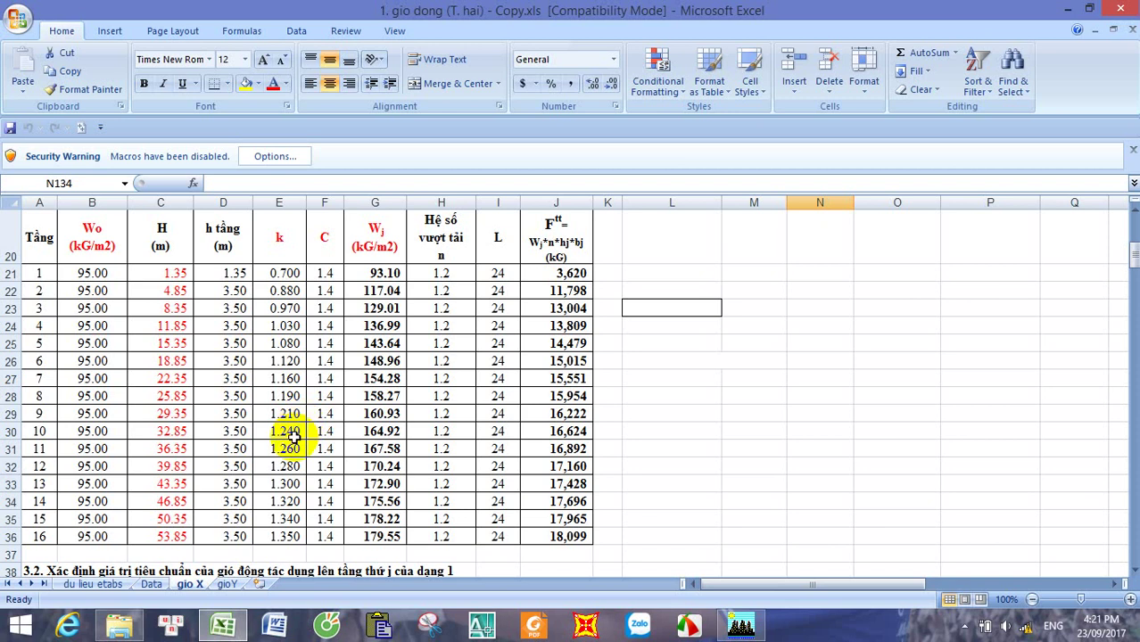
Step: Insert a blank row at row 37, between the OX static wind load table and heading 3.2
{"action": "scroll", "coordinate": [297, 432], "scroll_direction": "down", "scroll_amount": 2}
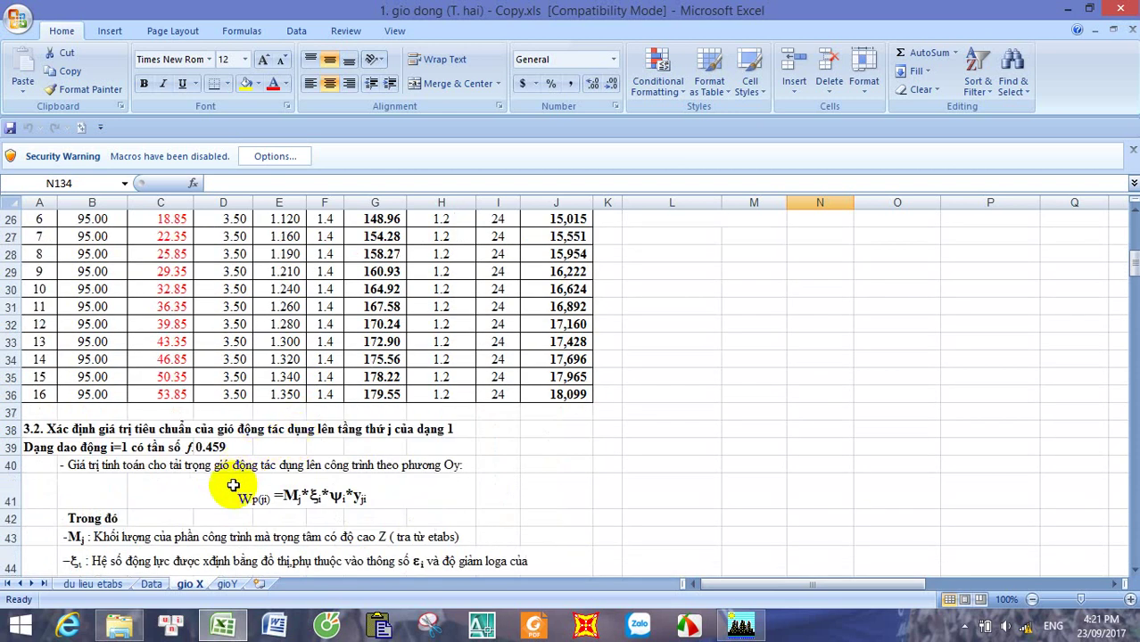
{"action": "left_click", "coordinate": [11, 412]}
{"action": "right_click", "coordinate": [10, 412]}
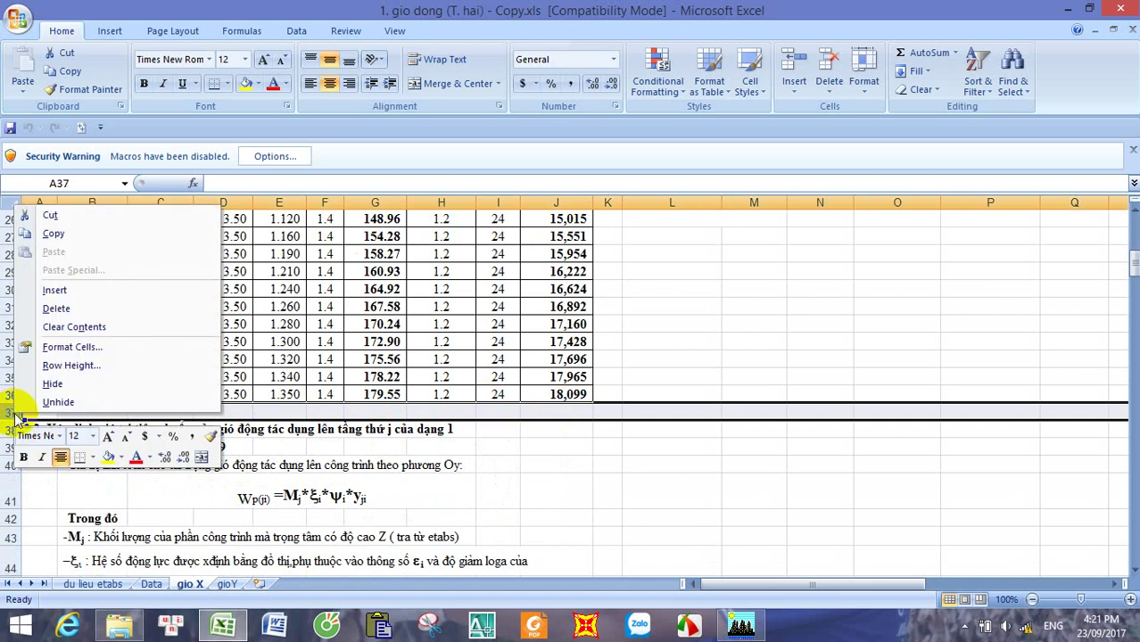
{"action": "left_click", "coordinate": [53, 291]}
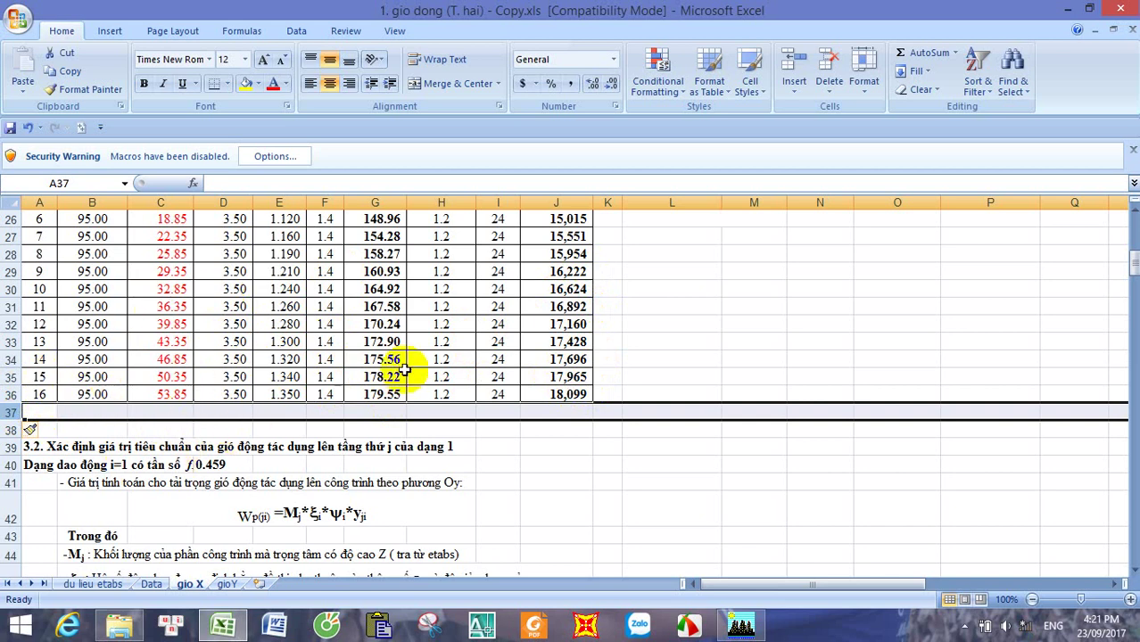
Step: Insert a row at row 88, between the W_Fj dynamic wind table and the ψi note, and select cell I89
{"action": "scroll", "coordinate": [477, 341], "scroll_direction": "down", "scroll_amount": 15}
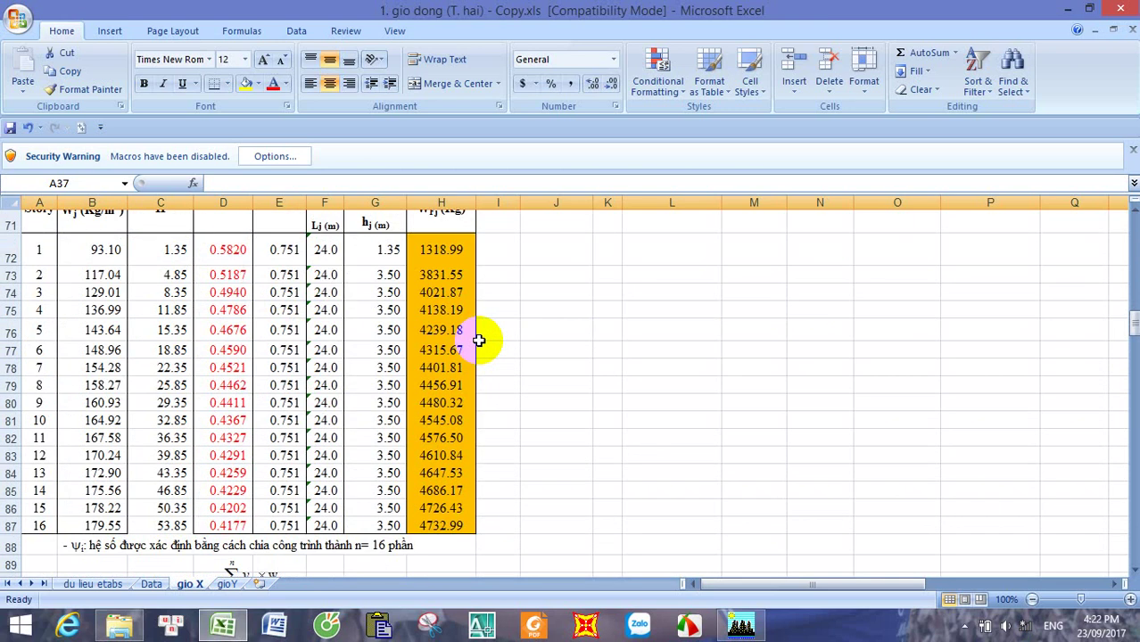
{"action": "scroll", "coordinate": [478, 340], "scroll_direction": "up", "scroll_amount": 1}
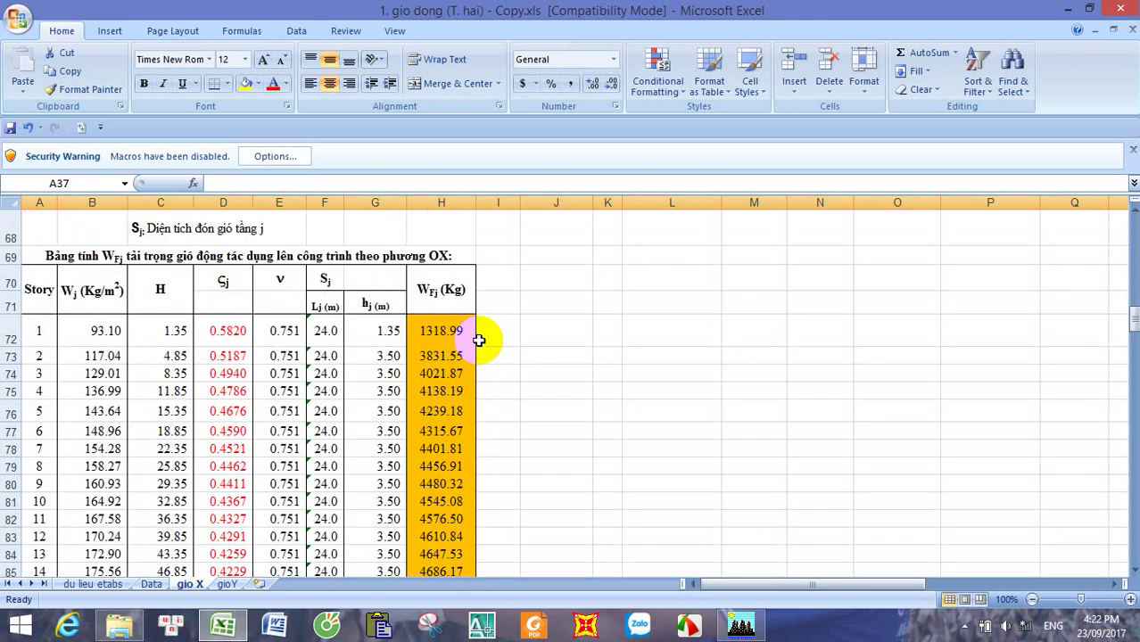
{"action": "scroll", "coordinate": [300, 394], "scroll_direction": "down", "scroll_amount": 3}
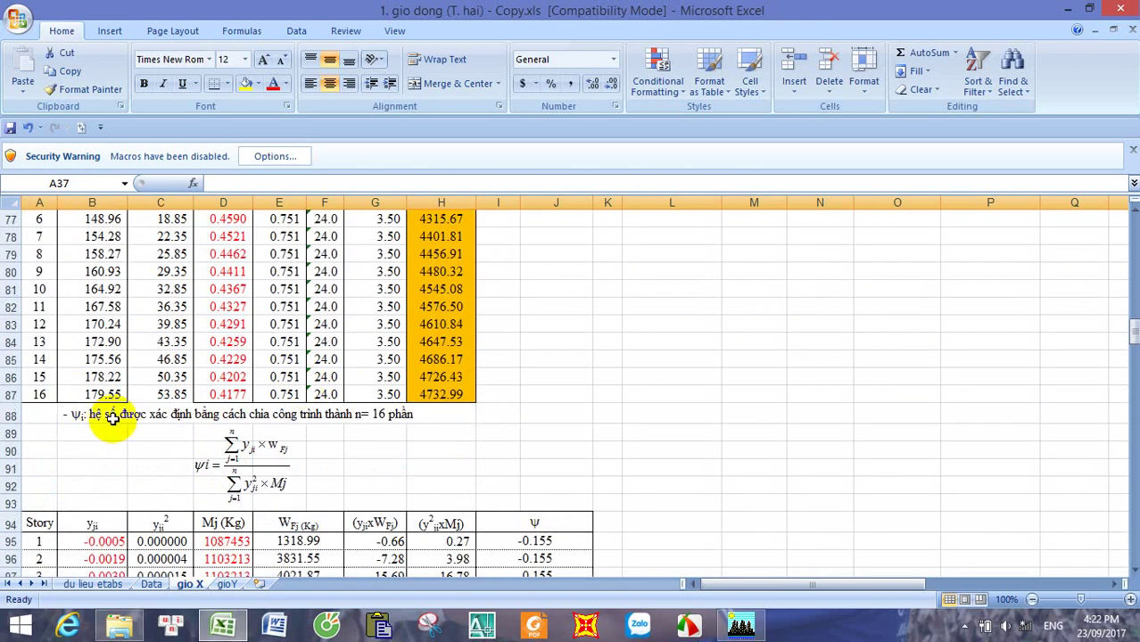
{"action": "right_click", "coordinate": [10, 416]}
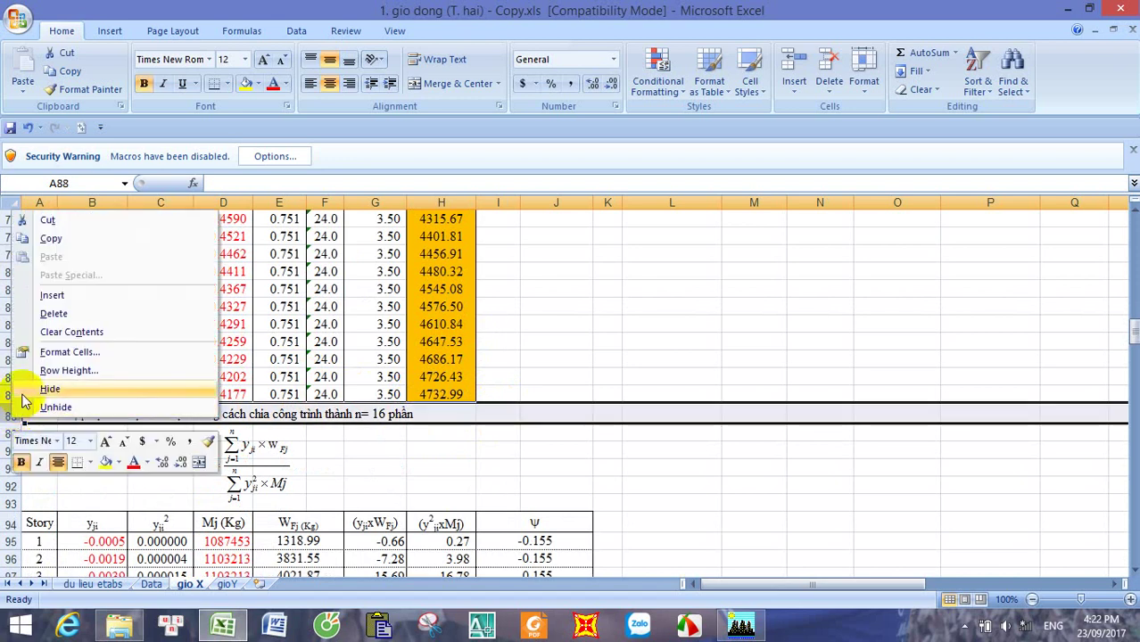
{"action": "left_click", "coordinate": [50, 295]}
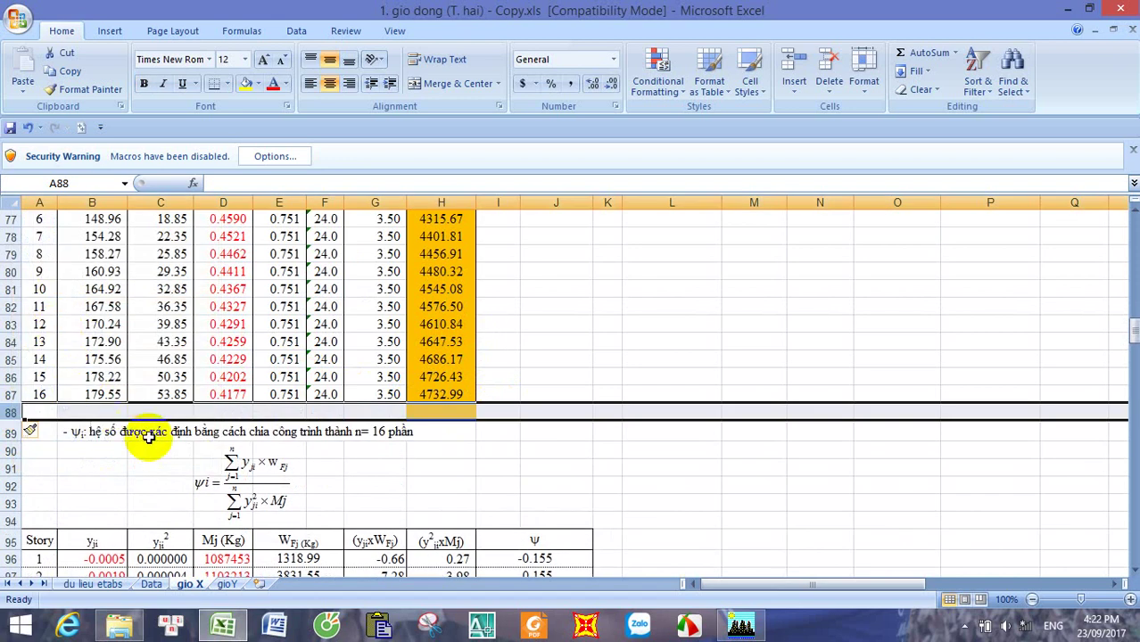
{"action": "left_click", "coordinate": [518, 395]}
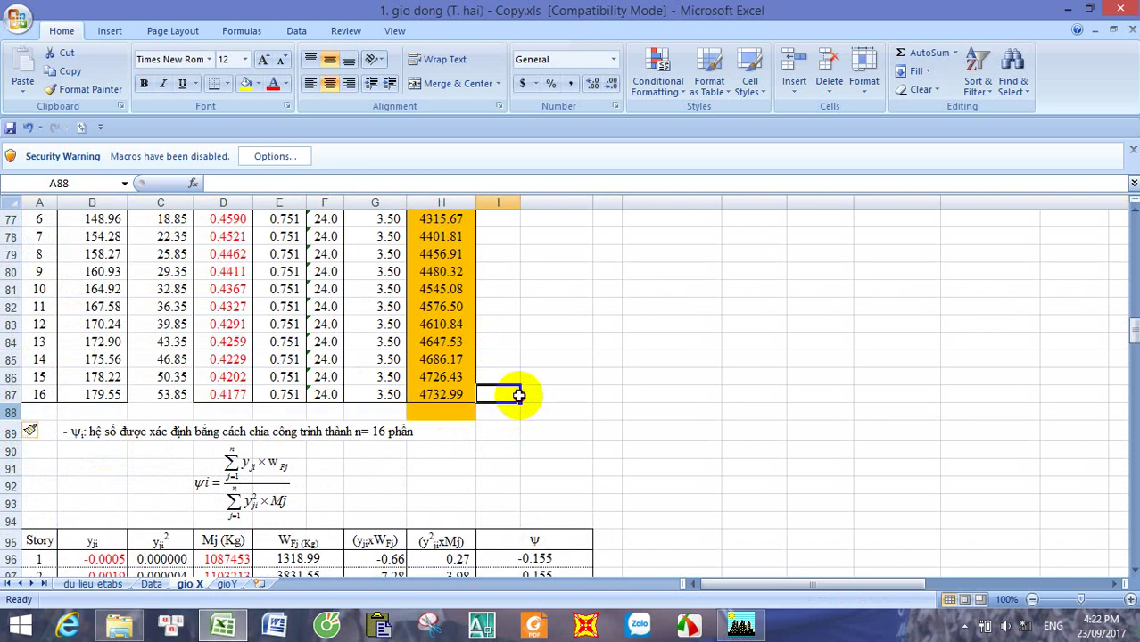
{"action": "left_click", "coordinate": [513, 428]}
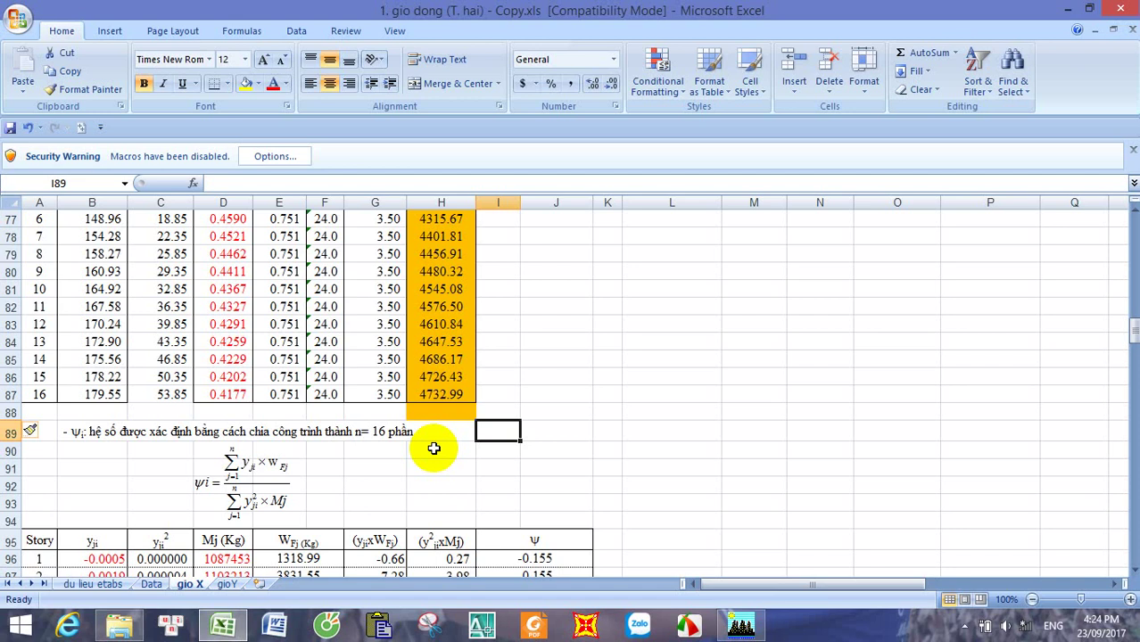
Step: Inspect the floor 1 values and formulas in cells B21 to I21 of the OX static wind table, and return to the W_Fj table
{"action": "scroll", "coordinate": [411, 446], "scroll_direction": "up", "scroll_amount": 2}
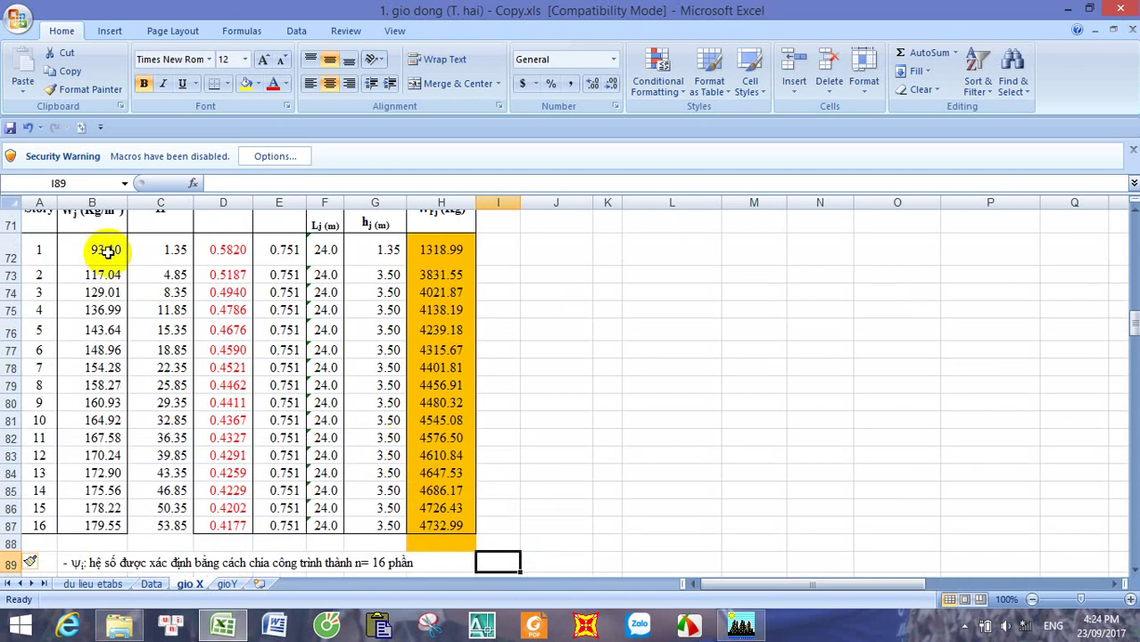
{"action": "scroll", "coordinate": [106, 251], "scroll_direction": "up", "scroll_amount": 19}
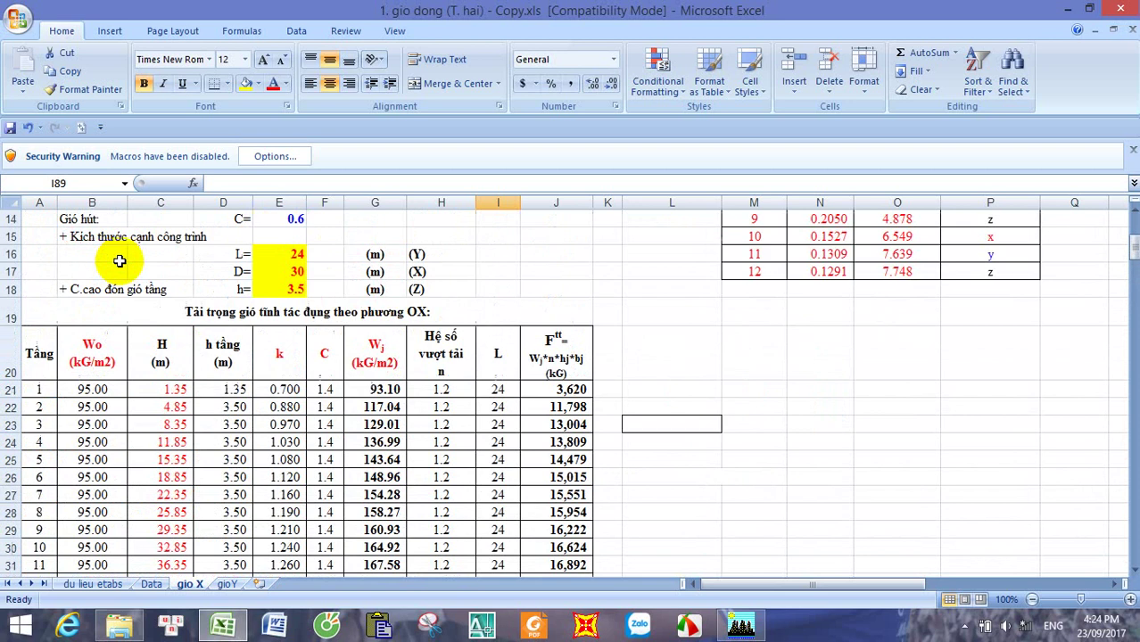
{"action": "left_click", "coordinate": [92, 389]}
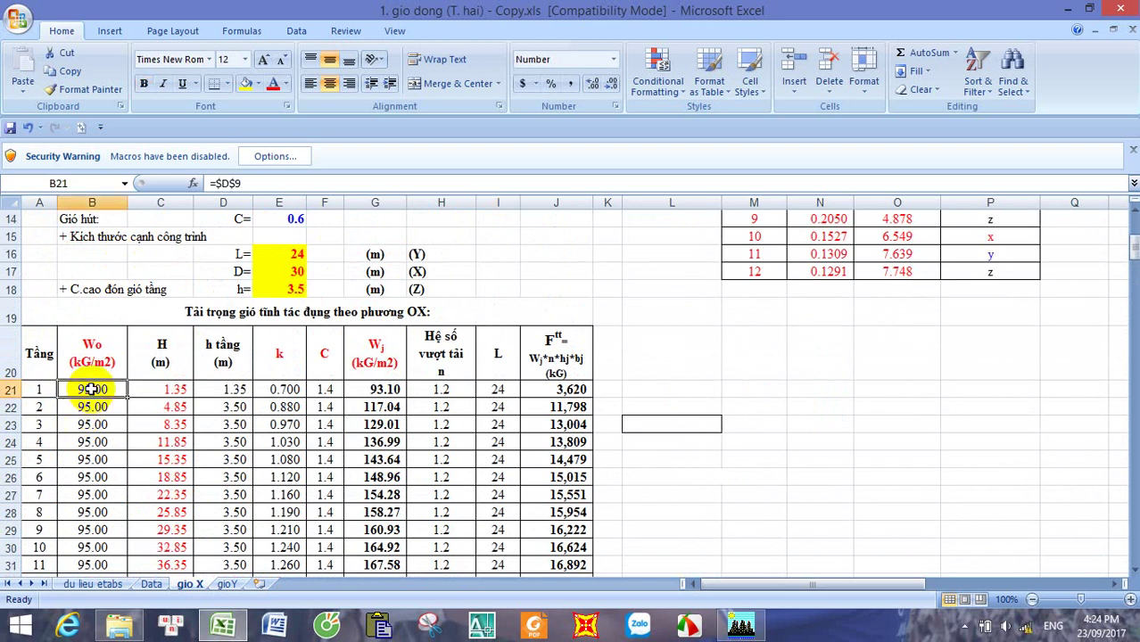
{"action": "left_click", "coordinate": [166, 392]}
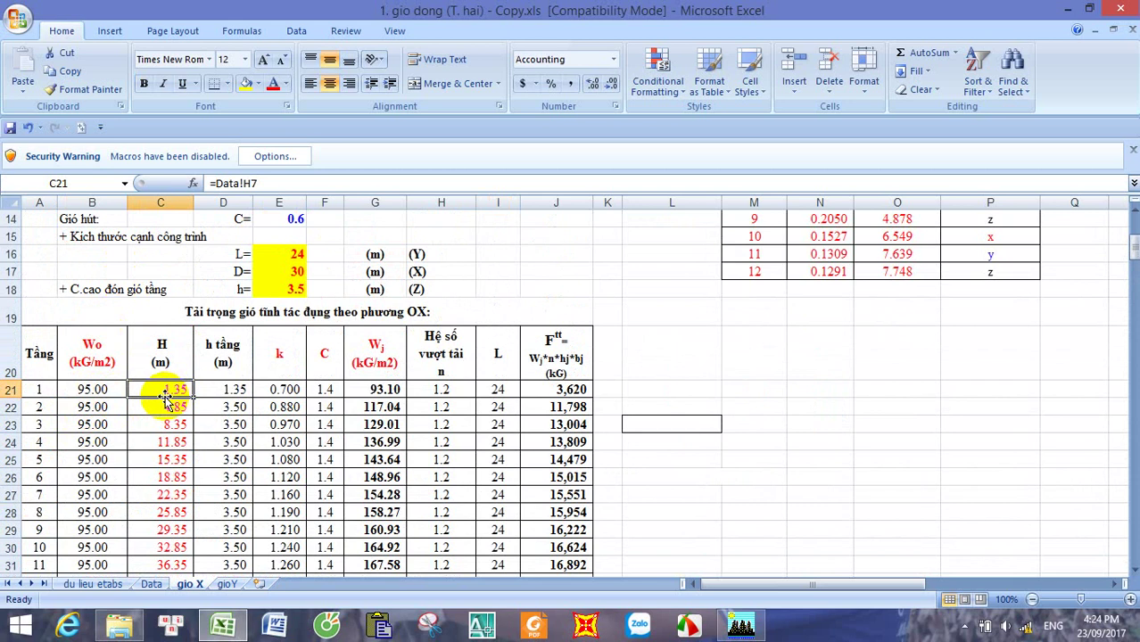
{"action": "left_click", "coordinate": [221, 395]}
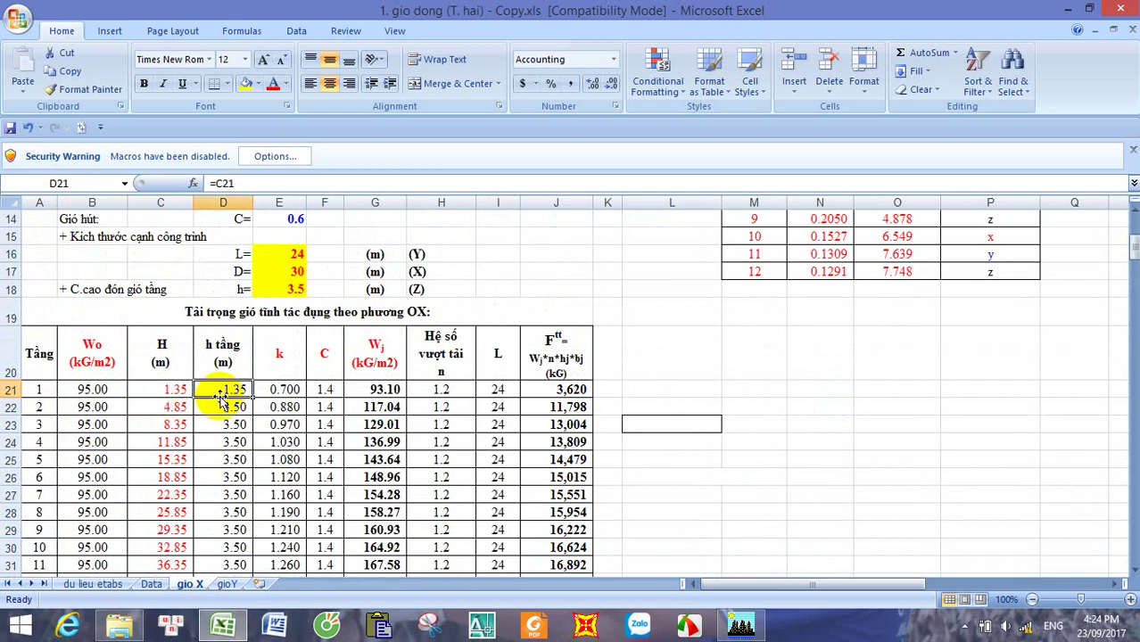
{"action": "left_click", "coordinate": [276, 390]}
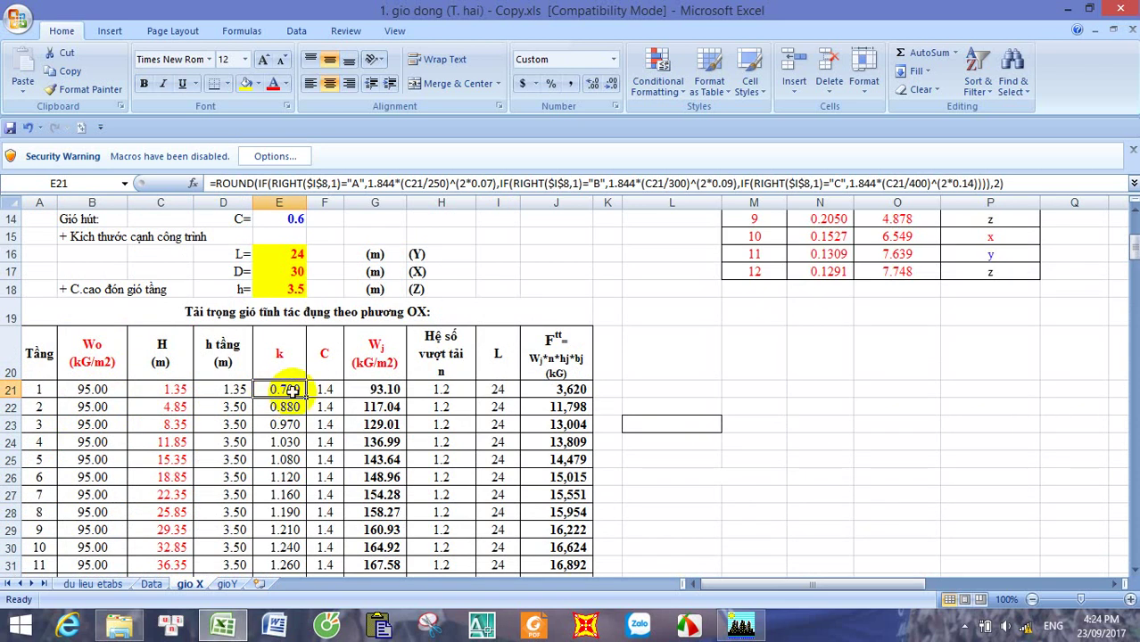
{"action": "left_click", "coordinate": [319, 390]}
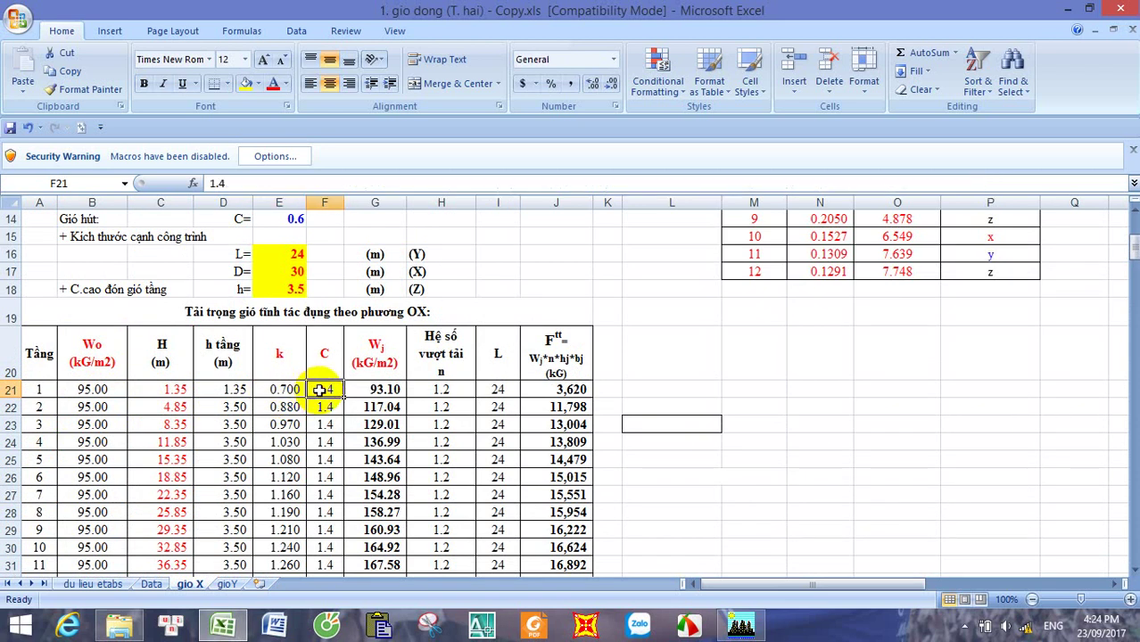
{"action": "left_click", "coordinate": [373, 390]}
{"action": "left_click", "coordinate": [424, 390]}
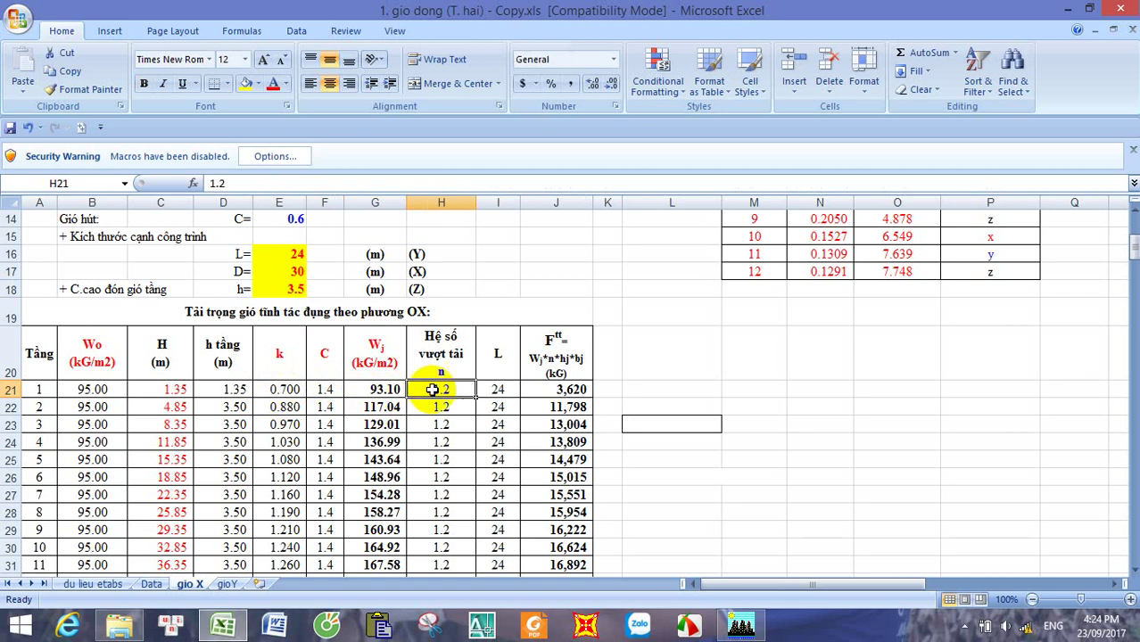
{"action": "left_click", "coordinate": [495, 390]}
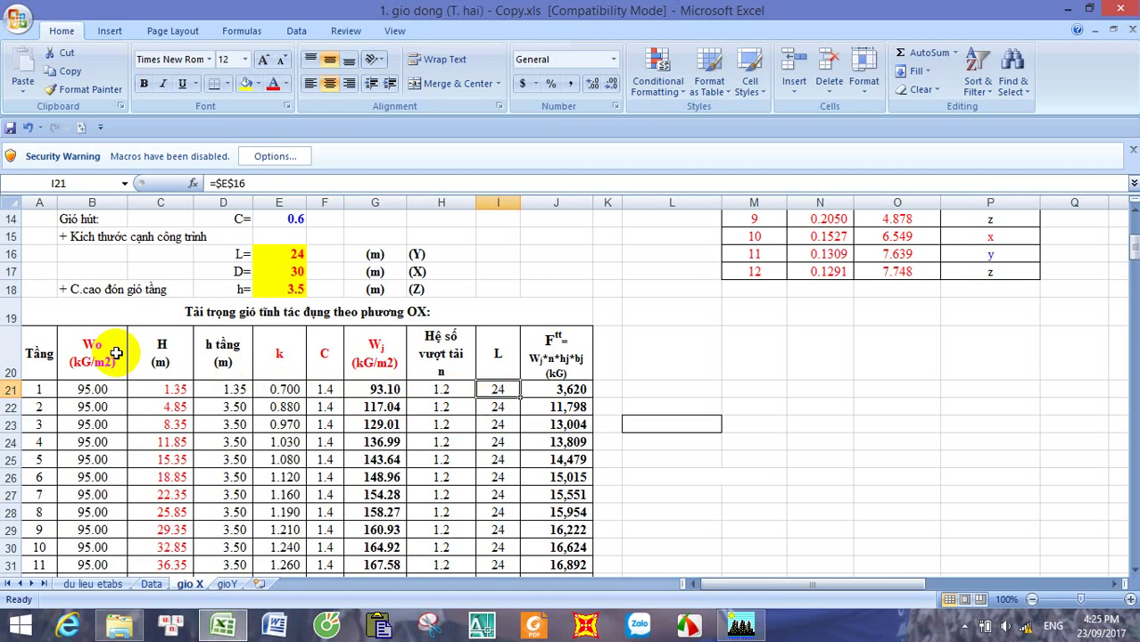
{"action": "scroll", "coordinate": [116, 353], "scroll_direction": "down", "scroll_amount": 18}
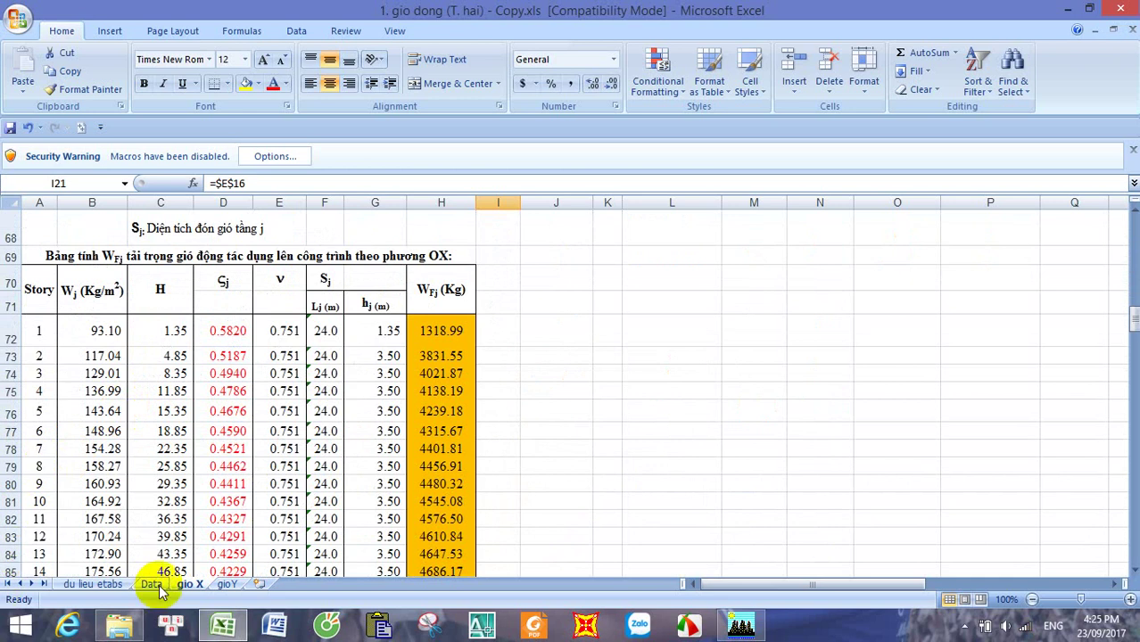
Step: Show the top of the gioY sheet and inspect the source formula of the mode 1 period in cell M6
{"action": "left_click", "coordinate": [228, 586]}
{"action": "scroll", "coordinate": [335, 424], "scroll_direction": "down", "scroll_amount": 1}
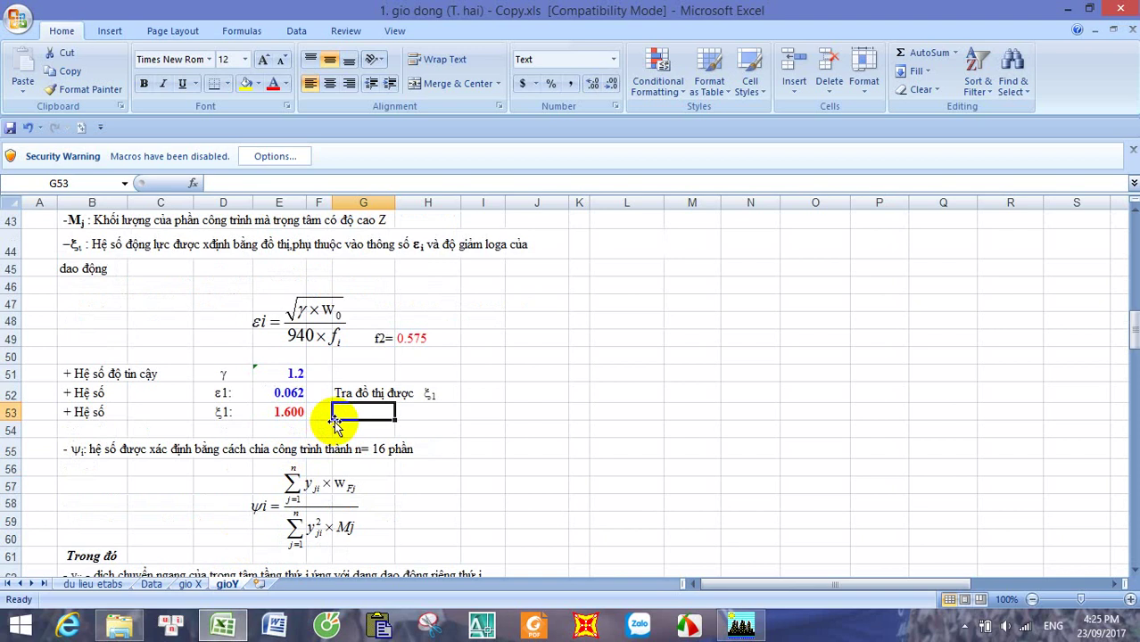
{"action": "scroll", "coordinate": [334, 419], "scroll_direction": "up", "scroll_amount": 14}
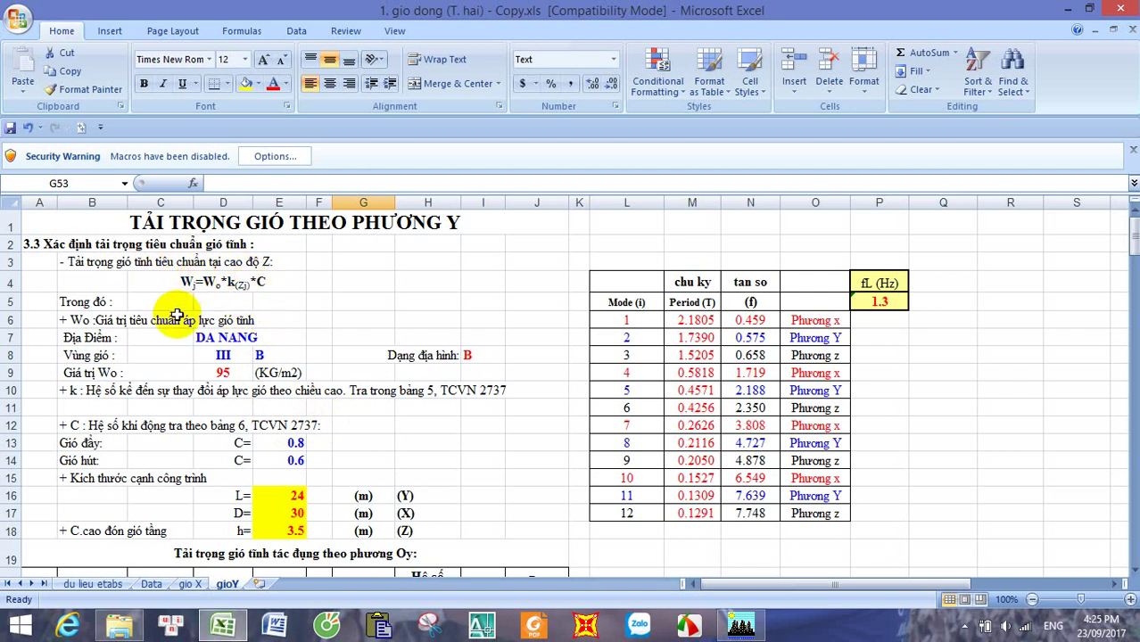
{"action": "left_click", "coordinate": [706, 324]}
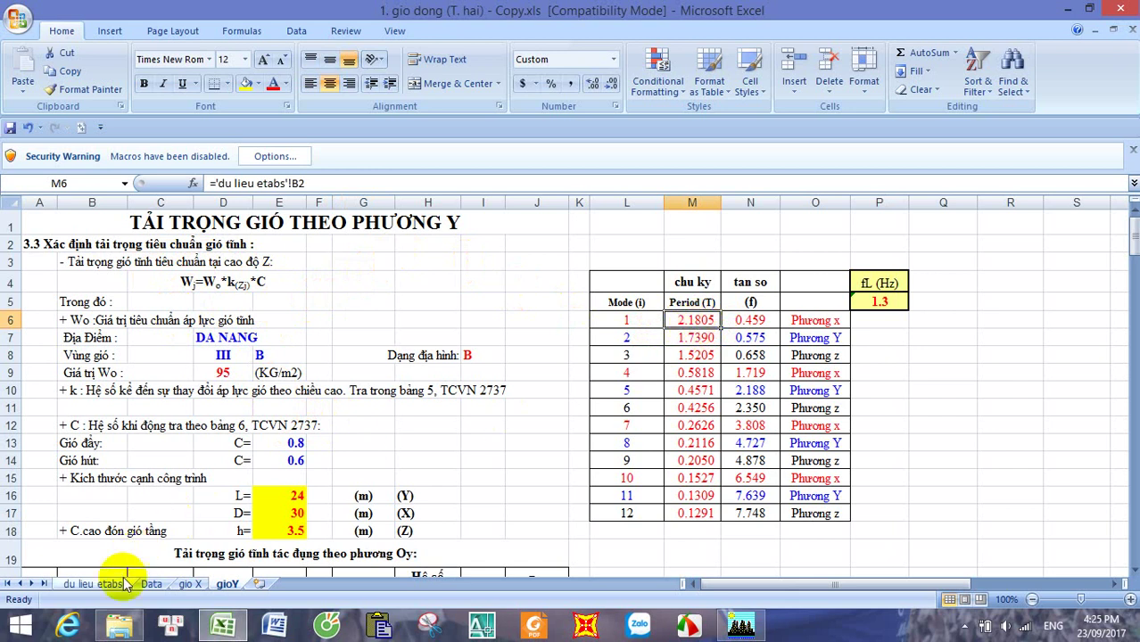
Step: Check the modal Period column on the du lieu etabs sheet against the gioY period table, ending on gioY
{"action": "left_click", "coordinate": [96, 585]}
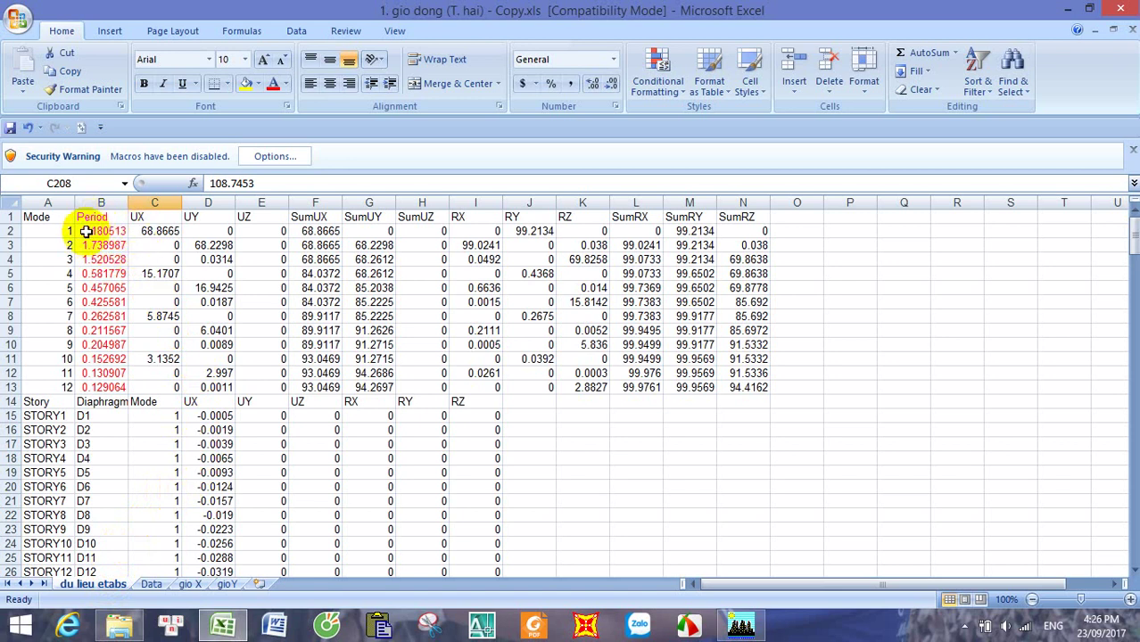
{"action": "left_click", "coordinate": [226, 584]}
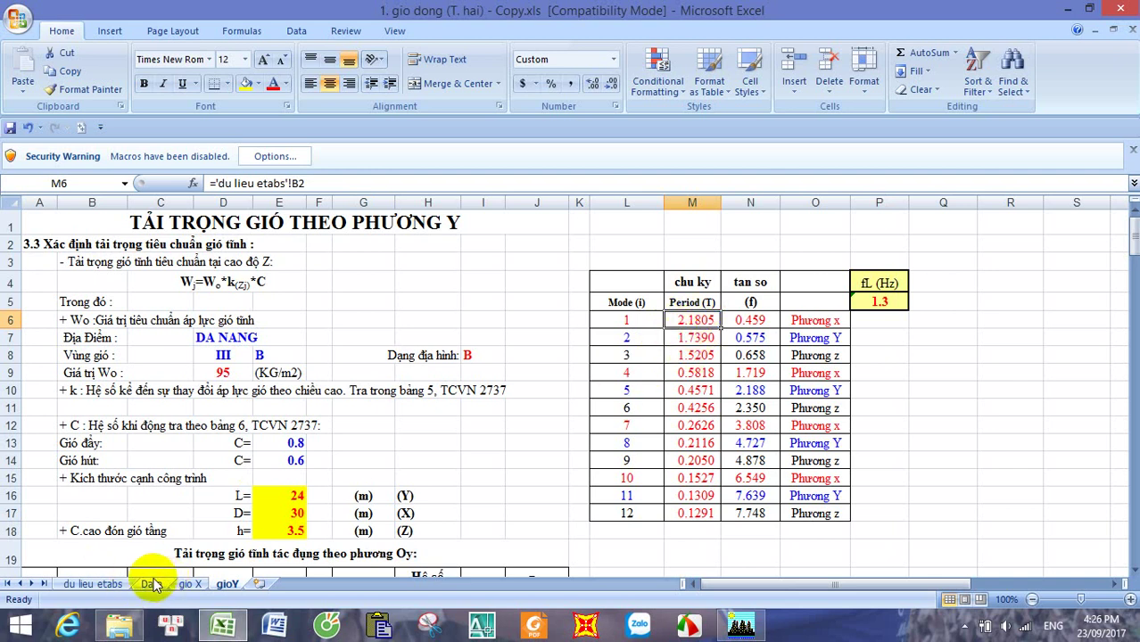
{"action": "left_click", "coordinate": [103, 585]}
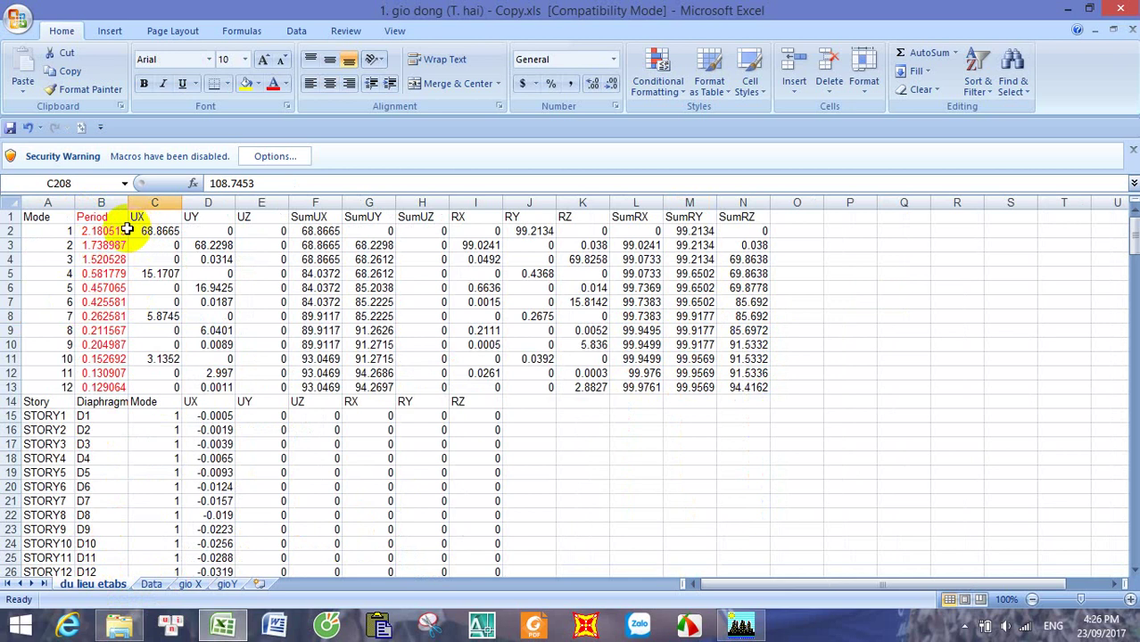
{"action": "left_click", "coordinate": [227, 584]}
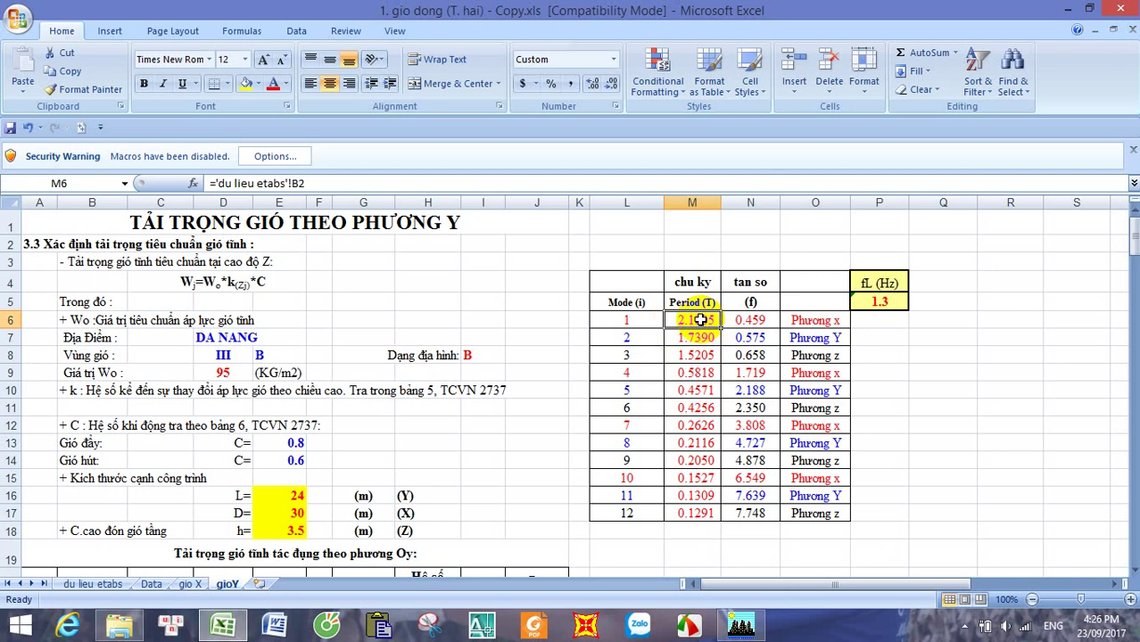
Step: Review the building dimensions and the Oy static wind load table on the gioY sheet
{"action": "scroll", "coordinate": [374, 268], "scroll_direction": "down", "scroll_amount": 3}
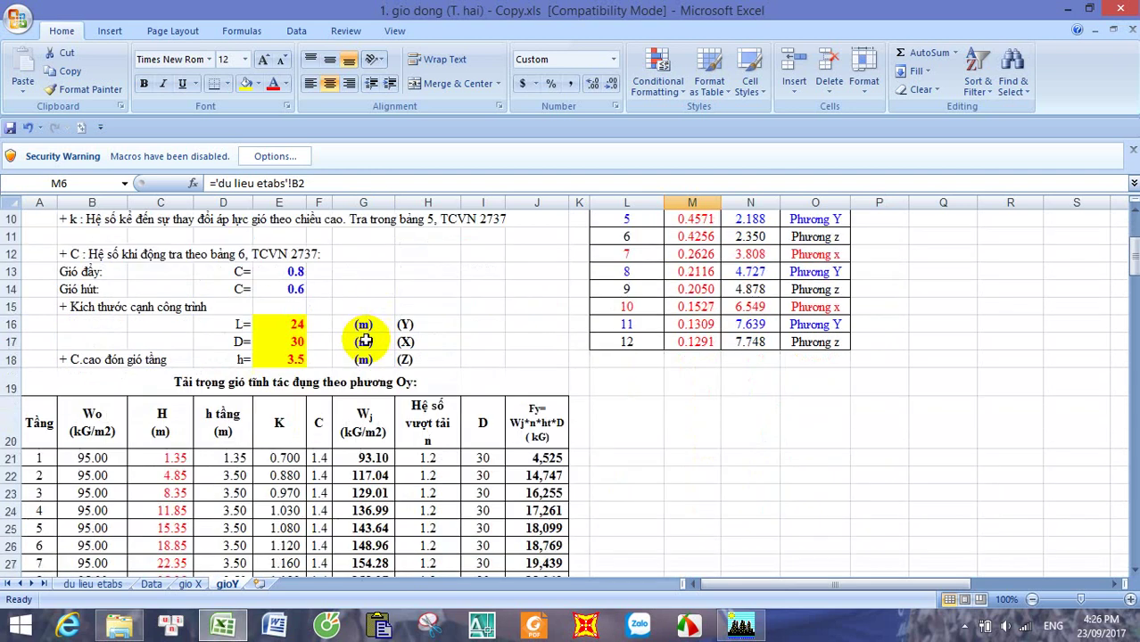
{"action": "scroll", "coordinate": [365, 341], "scroll_direction": "down", "scroll_amount": 2}
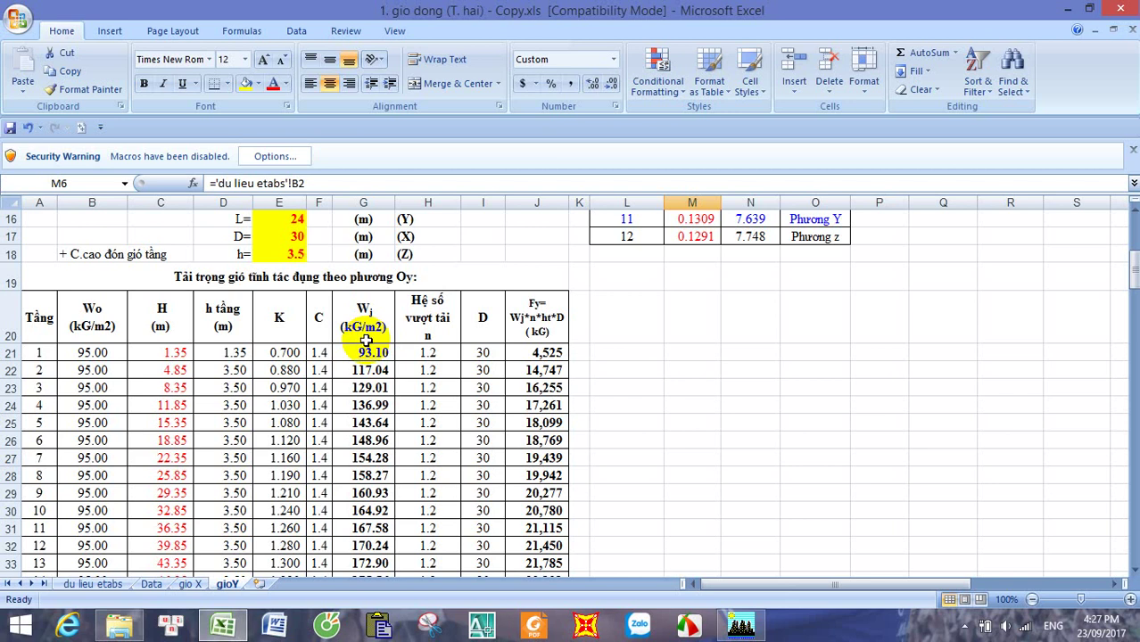
{"action": "scroll", "coordinate": [366, 341], "scroll_direction": "down", "scroll_amount": 1}
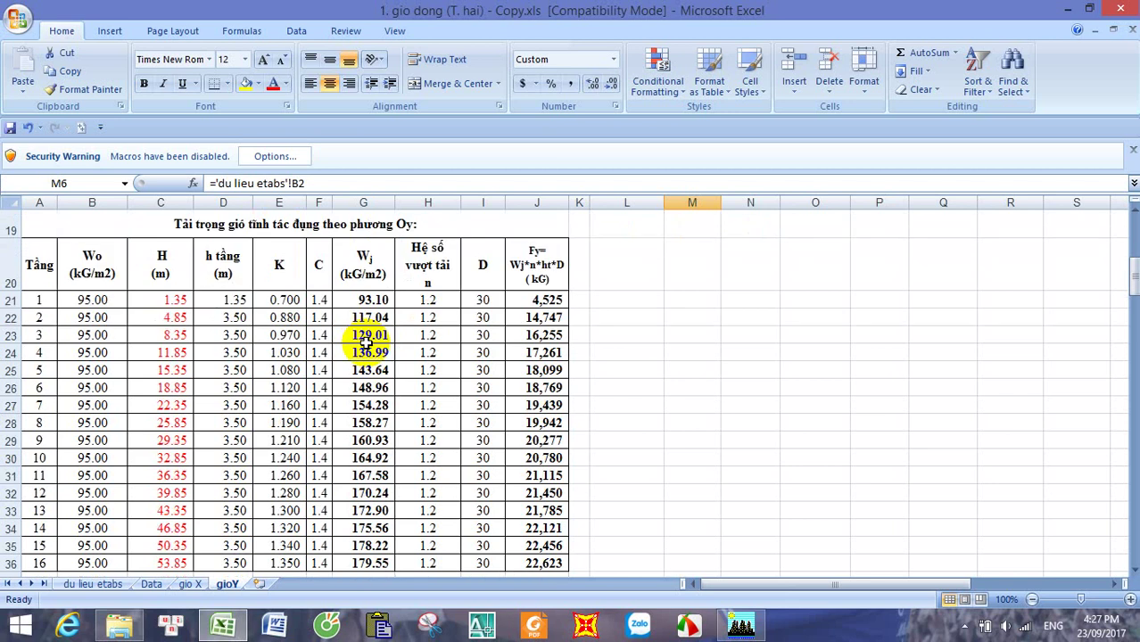
{"action": "scroll", "coordinate": [365, 342], "scroll_direction": "up", "scroll_amount": 2}
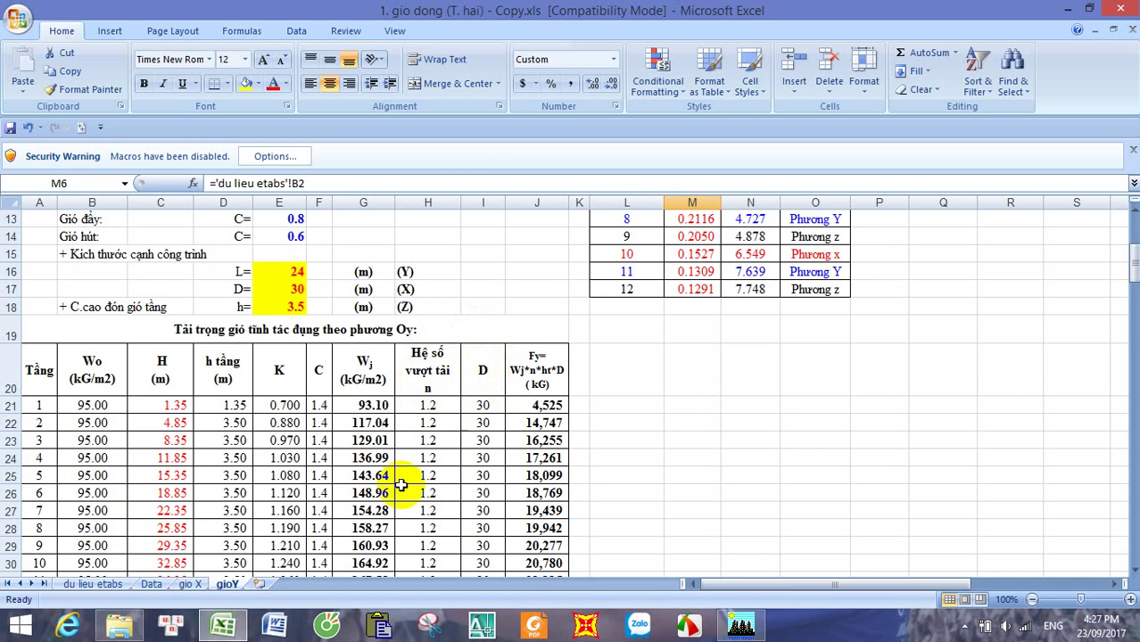
Step: Switch to Foxit Reader and open the standard "2. tcvn 229-1999.pdf"
{"action": "left_click", "coordinate": [531, 627]}
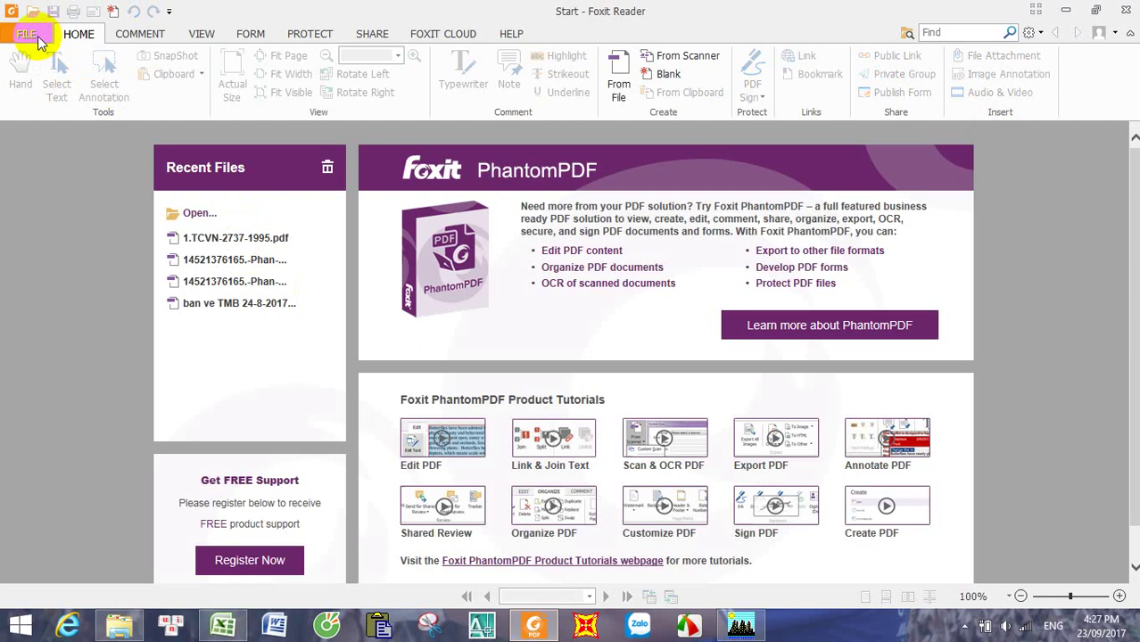
{"action": "left_click", "coordinate": [32, 14]}
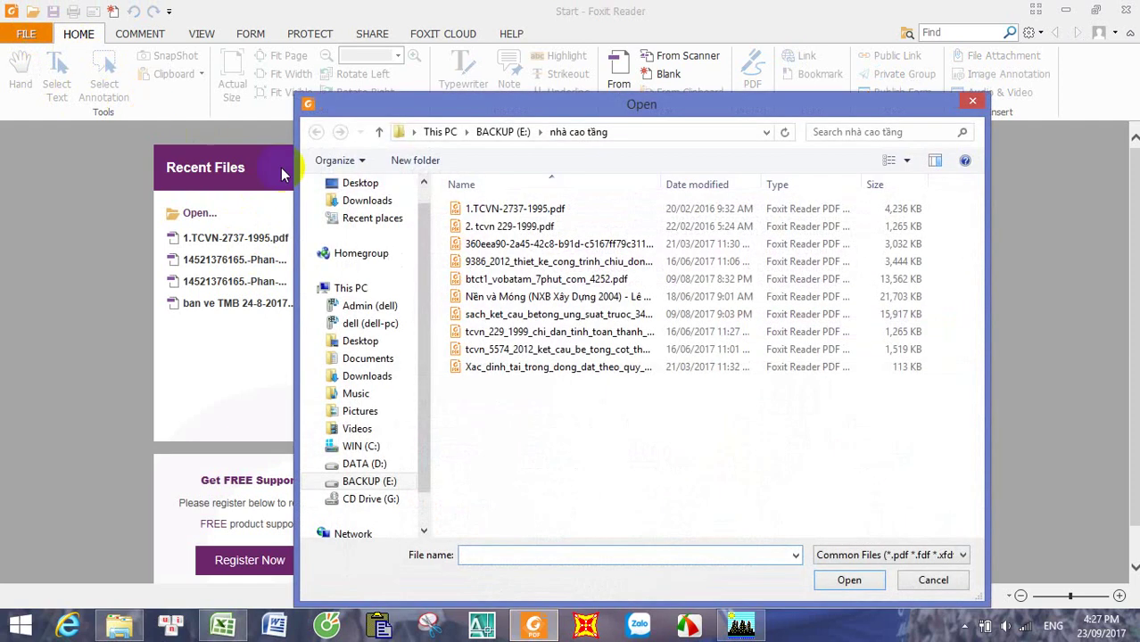
{"action": "left_click", "coordinate": [509, 228]}
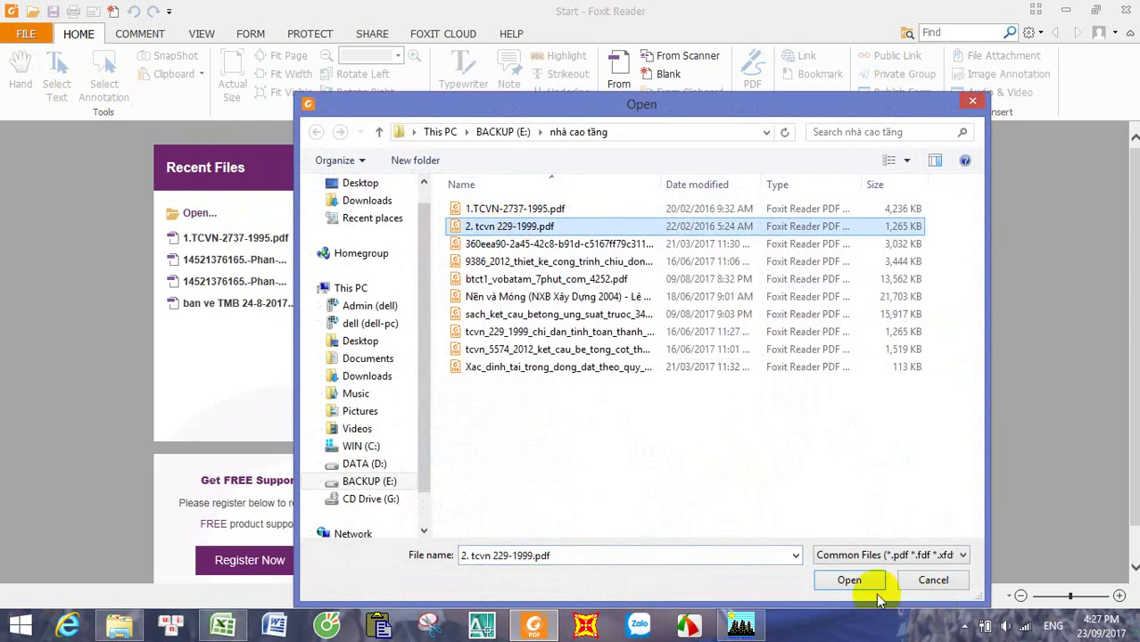
{"action": "left_click", "coordinate": [852, 579]}
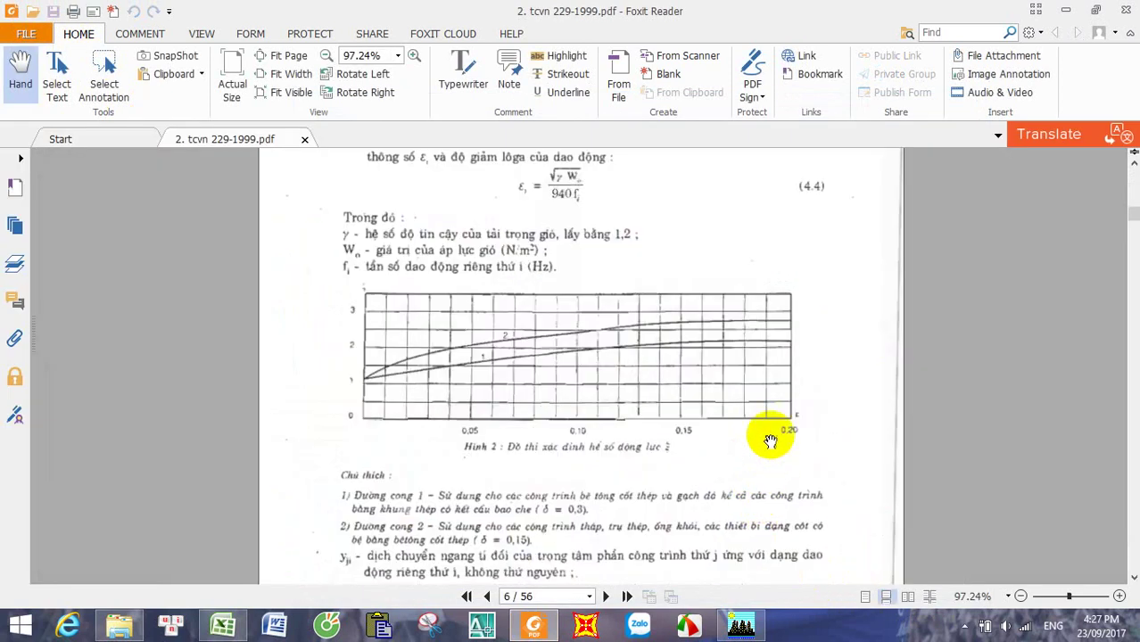
Step: Examine dimension D in the enlarged Hình 1 coordinate figure on page 5 of the standard, and return to the Excel workbook
{"action": "scroll", "coordinate": [774, 357], "scroll_direction": "down", "scroll_amount": 5}
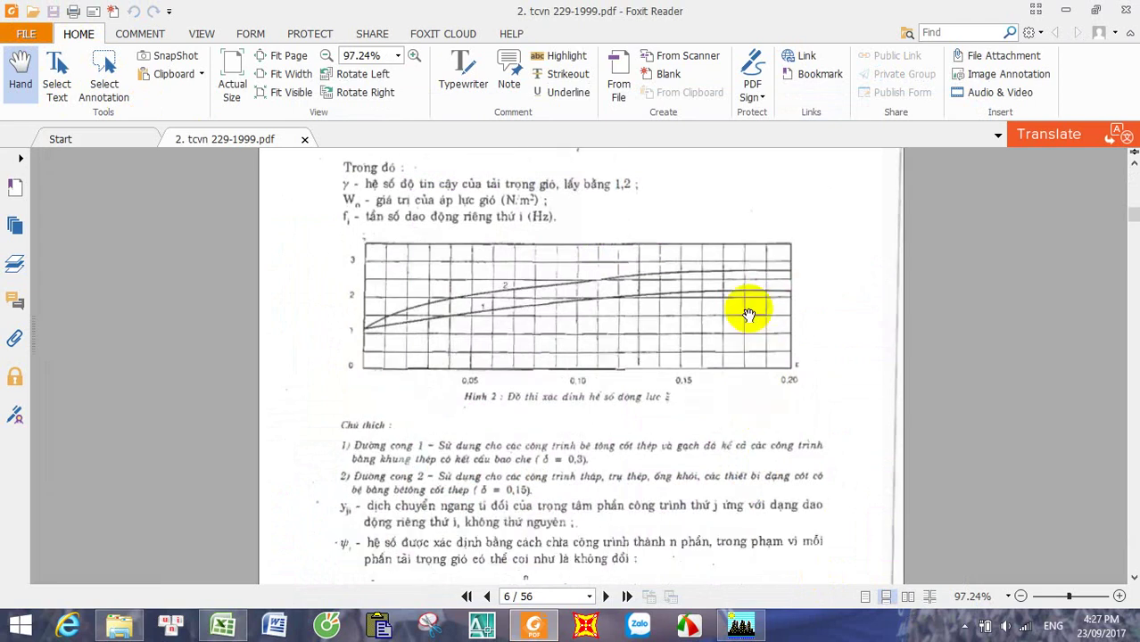
{"action": "scroll", "coordinate": [784, 368], "scroll_direction": "down", "scroll_amount": 12}
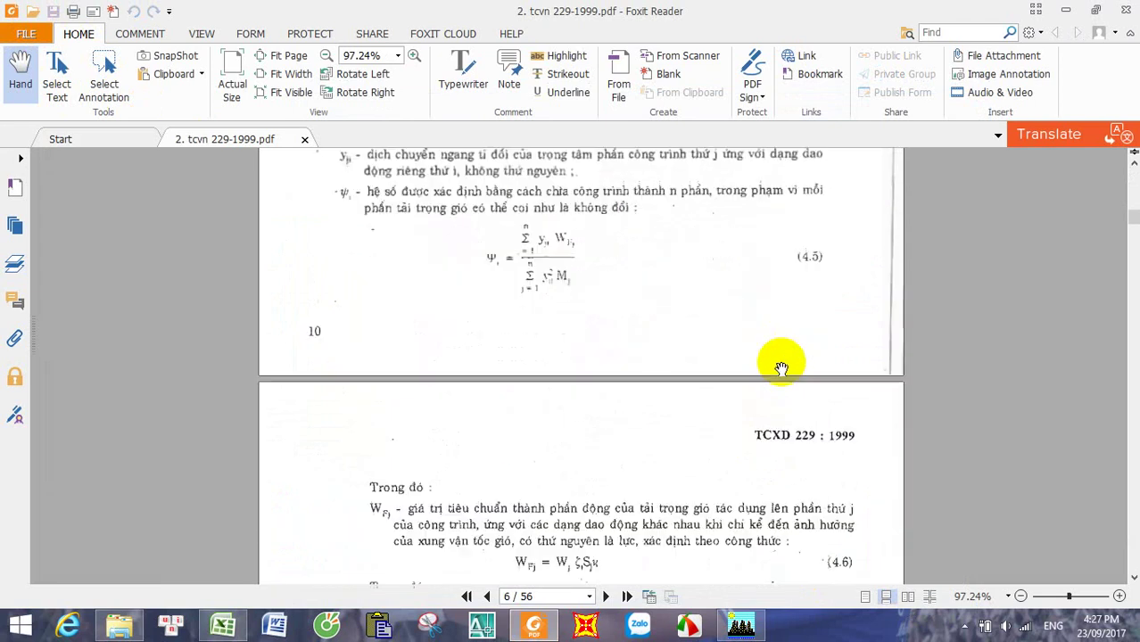
{"action": "scroll", "coordinate": [781, 371], "scroll_direction": "up", "scroll_amount": 14}
{"action": "scroll", "coordinate": [777, 366], "scroll_direction": "up", "scroll_amount": 20}
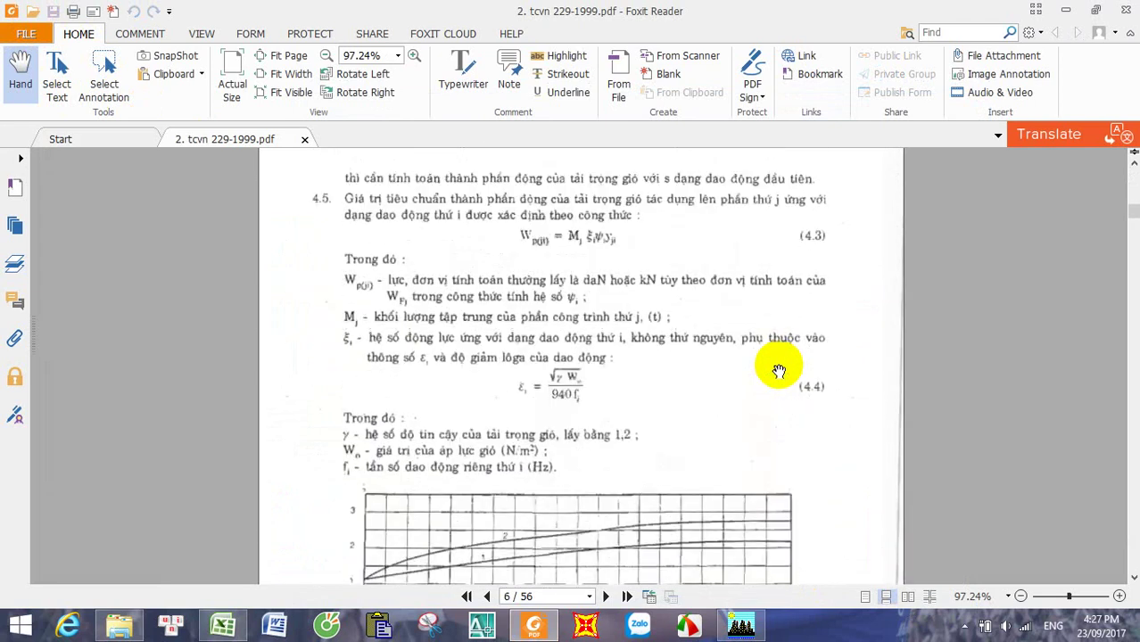
{"action": "scroll", "coordinate": [765, 355], "scroll_direction": "down", "scroll_amount": 6}
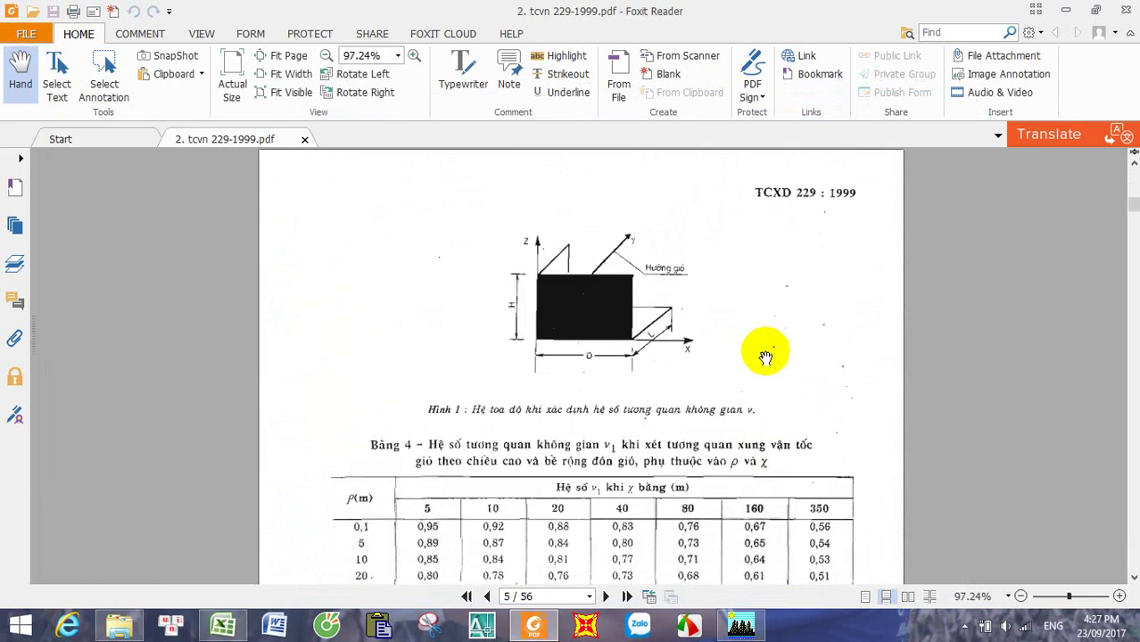
{"action": "left_click", "coordinate": [1120, 597]}
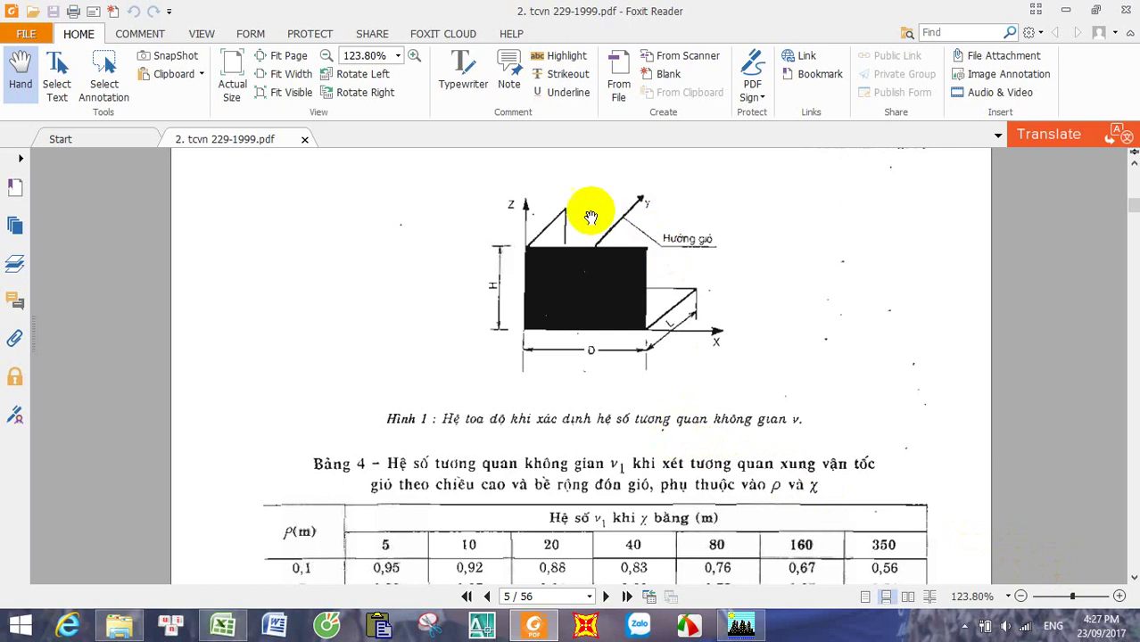
{"action": "left_click", "coordinate": [549, 308]}
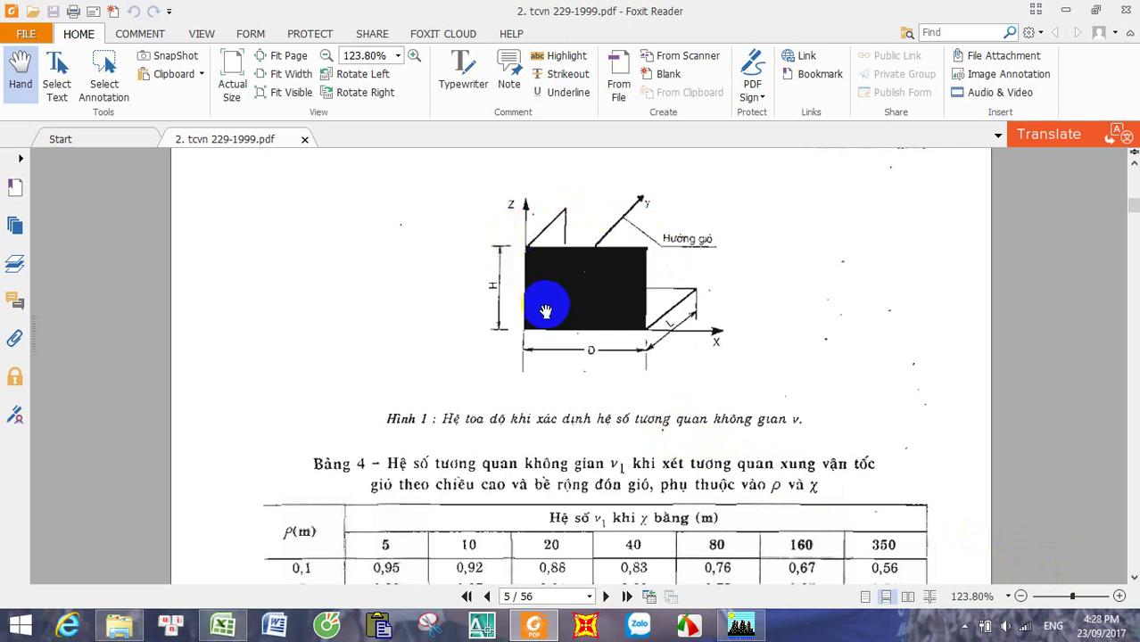
{"action": "left_click_drag", "start_coordinate": [546, 310], "coordinate": [618, 300]}
{"action": "left_click", "coordinate": [595, 343]}
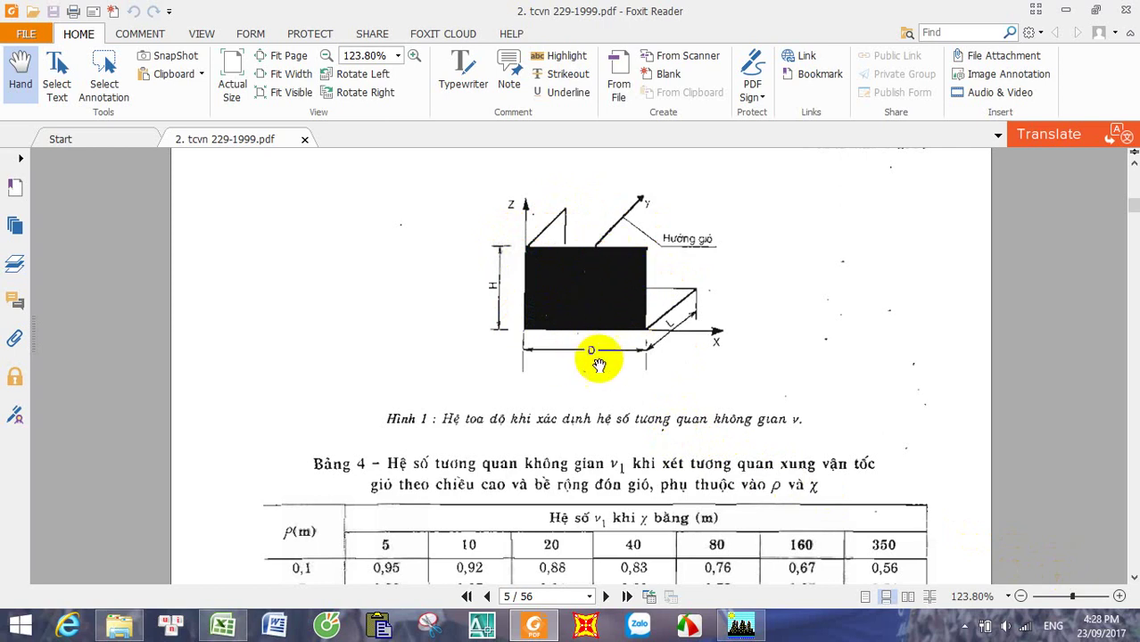
{"action": "left_click", "coordinate": [210, 630]}
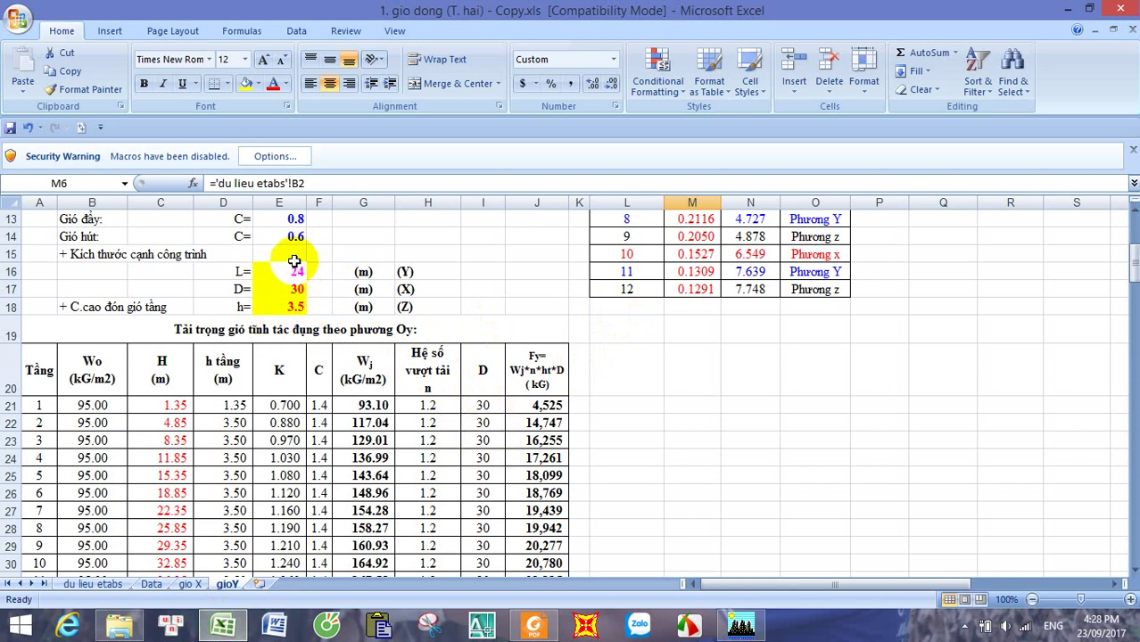
Step: Try a building width D of 10 m in cell E17 of gioY and restore it to 30 m
{"action": "left_click", "coordinate": [298, 290]}
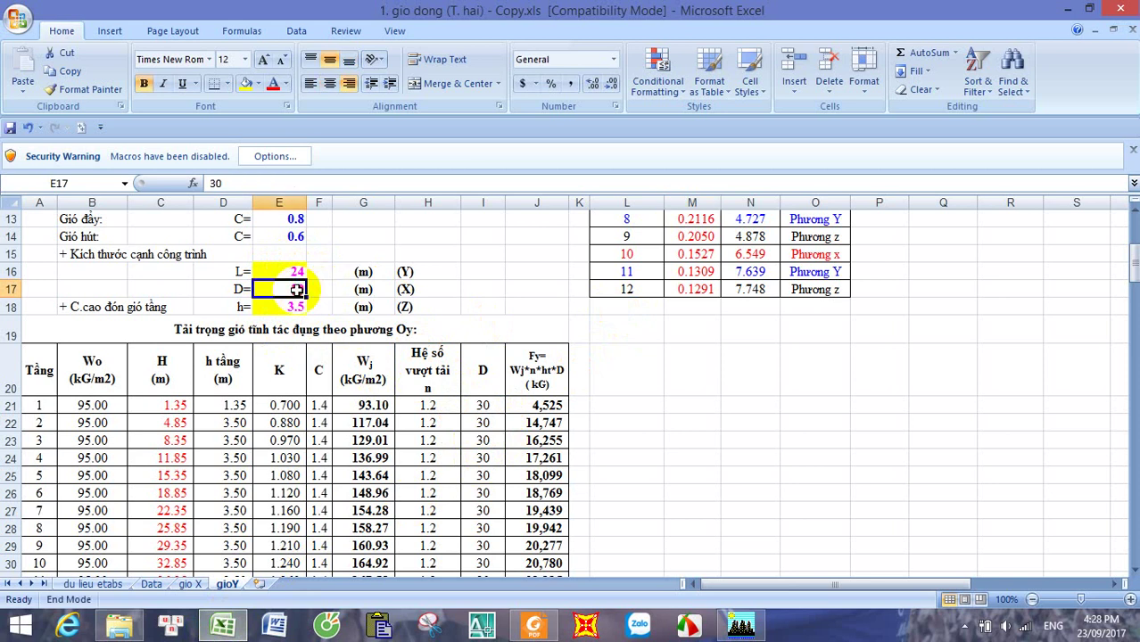
{"action": "double_click", "coordinate": [296, 290]}
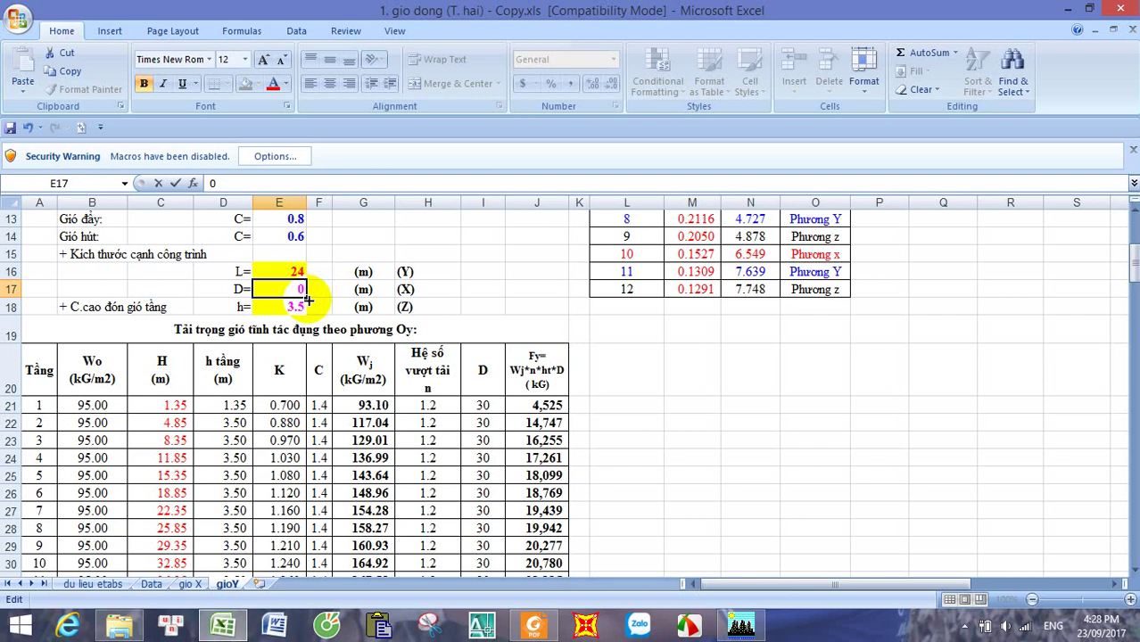
{"action": "left_click", "coordinate": [307, 287]}
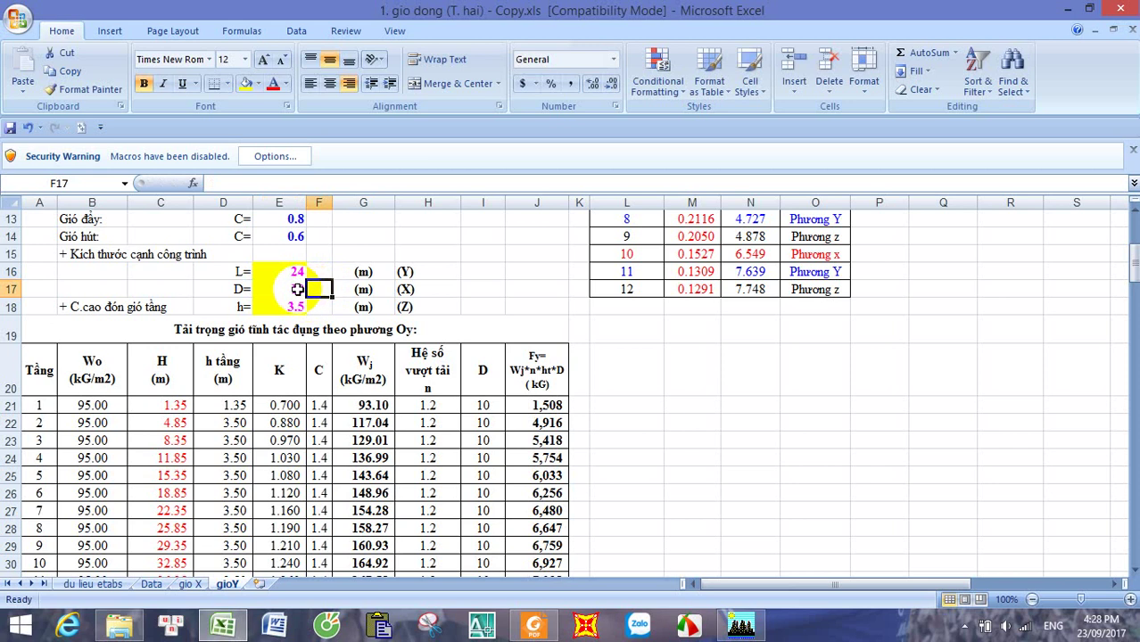
{"action": "left_click", "coordinate": [294, 289]}
{"action": "type", "text": "30"}
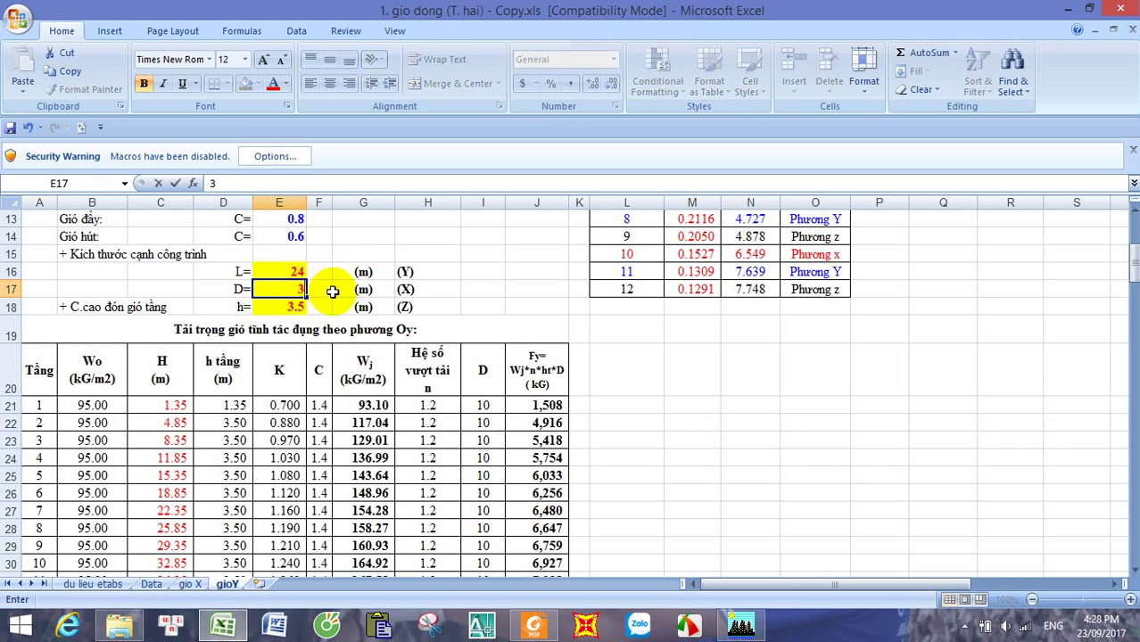
{"action": "left_click", "coordinate": [335, 290]}
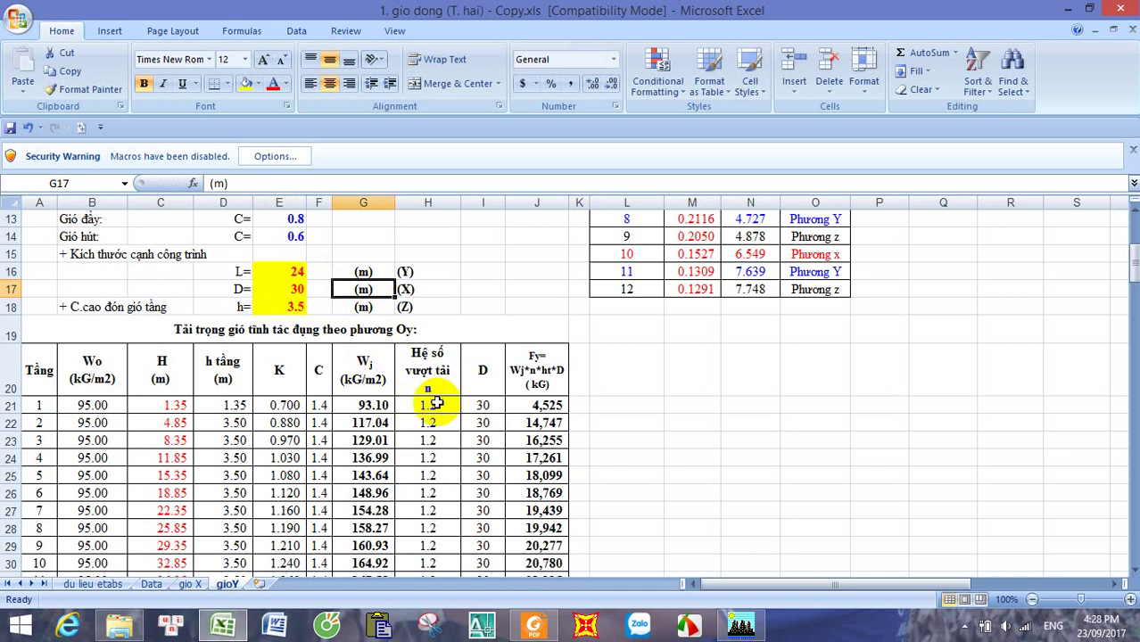
Step: Review the section 3.4 dynamic wind text for mode 2 and check its frequency against the modal table at the top of gioY
{"action": "scroll", "coordinate": [436, 403], "scroll_direction": "down", "scroll_amount": 6}
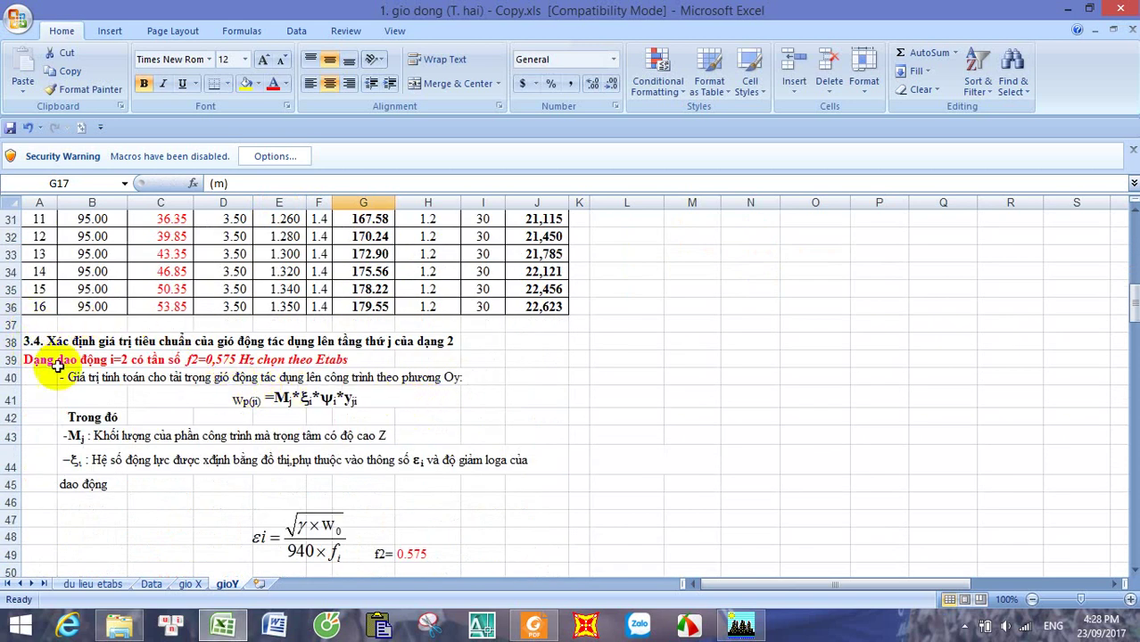
{"action": "scroll", "coordinate": [69, 324], "scroll_direction": "down", "scroll_amount": 1}
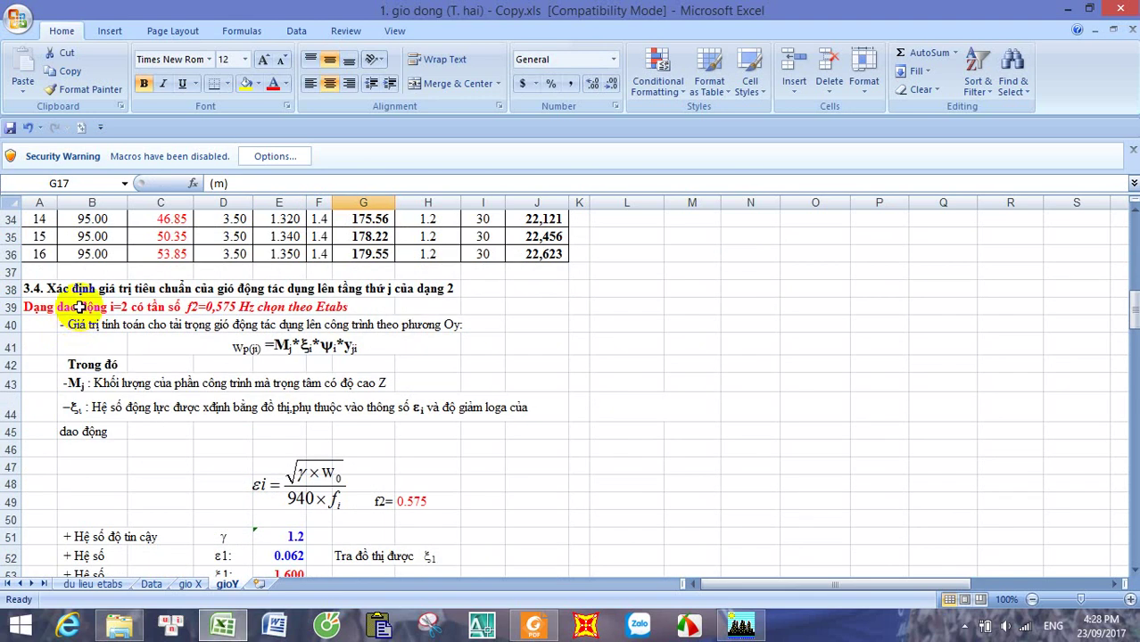
{"action": "scroll", "coordinate": [79, 307], "scroll_direction": "down", "scroll_amount": 1}
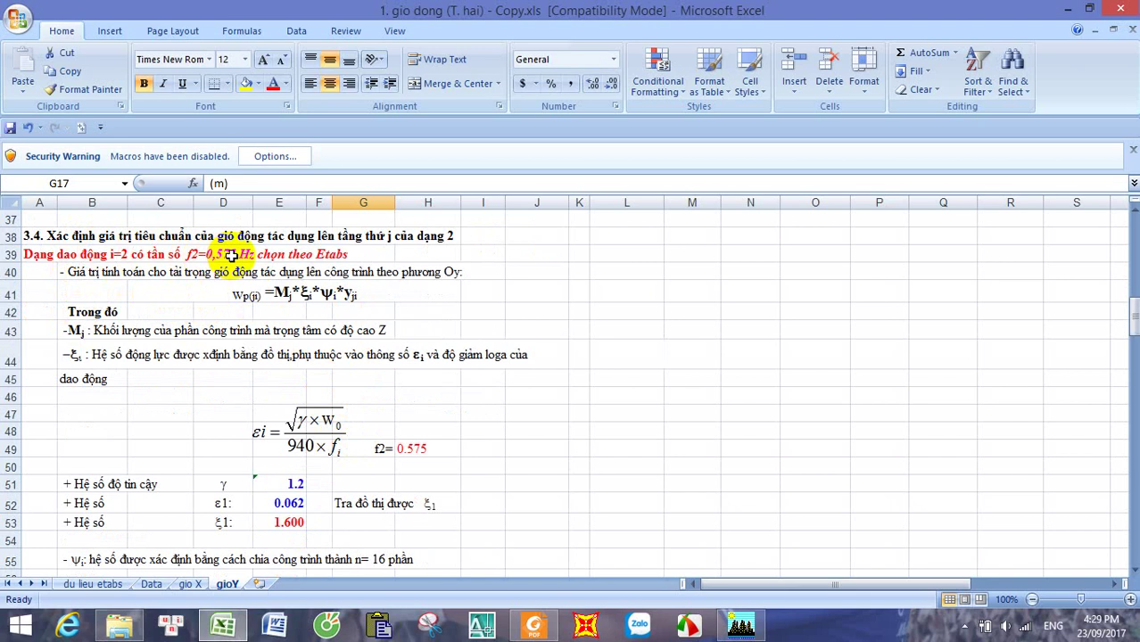
{"action": "scroll", "coordinate": [763, 290], "scroll_direction": "up", "scroll_amount": 12}
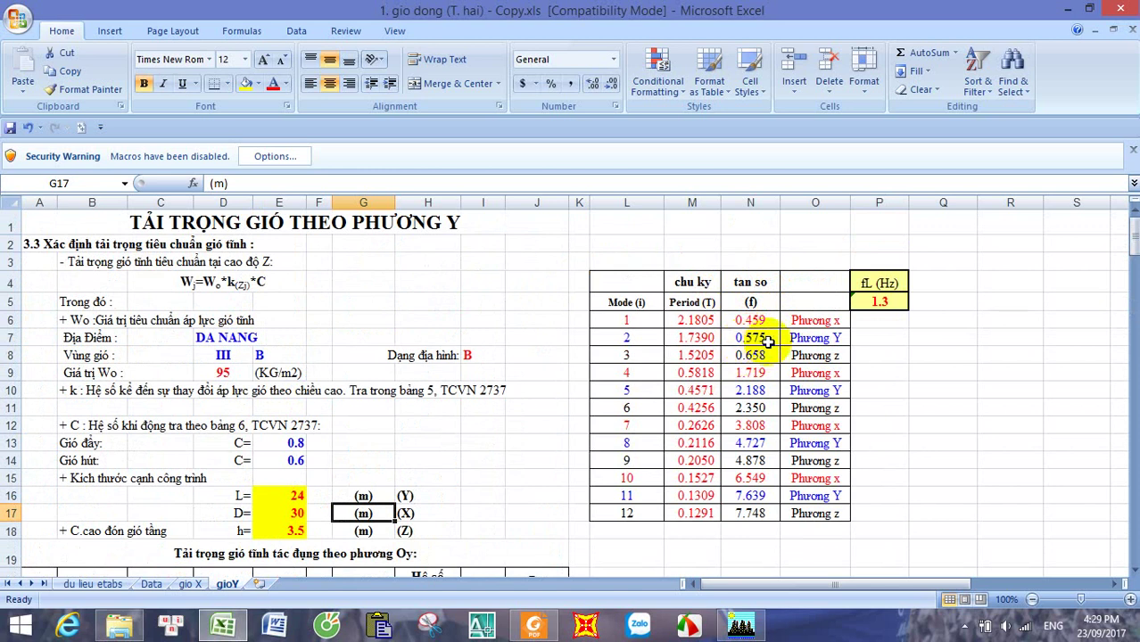
{"action": "scroll", "coordinate": [562, 353], "scroll_direction": "down", "scroll_amount": 6}
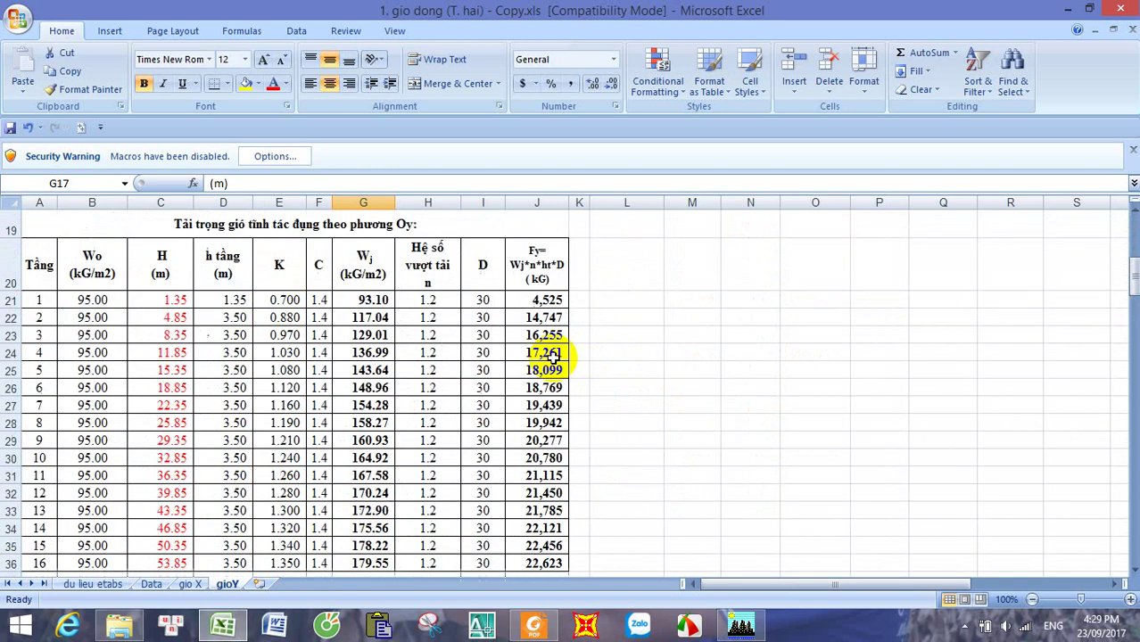
{"action": "scroll", "coordinate": [535, 357], "scroll_direction": "down", "scroll_amount": 5}
{"action": "scroll", "coordinate": [472, 362], "scroll_direction": "down", "scroll_amount": 2}
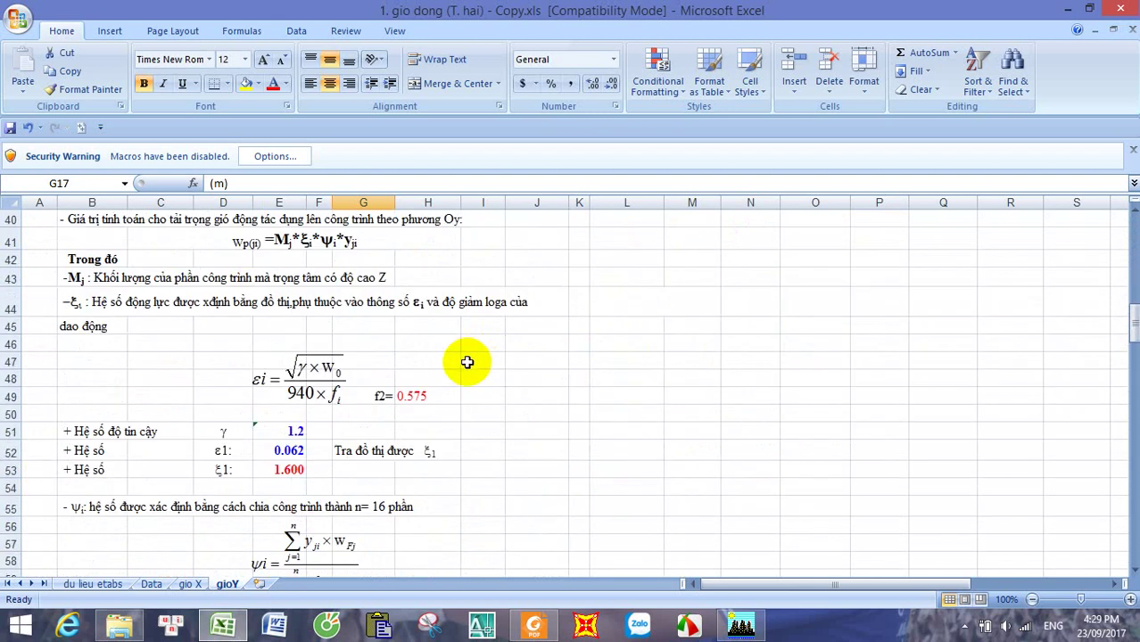
Step: Inspect the mode 2 frequency note in cell A39 and compare it with the modal frequency table, returning to section 3.4
{"action": "scroll", "coordinate": [394, 348], "scroll_direction": "up", "scroll_amount": 3}
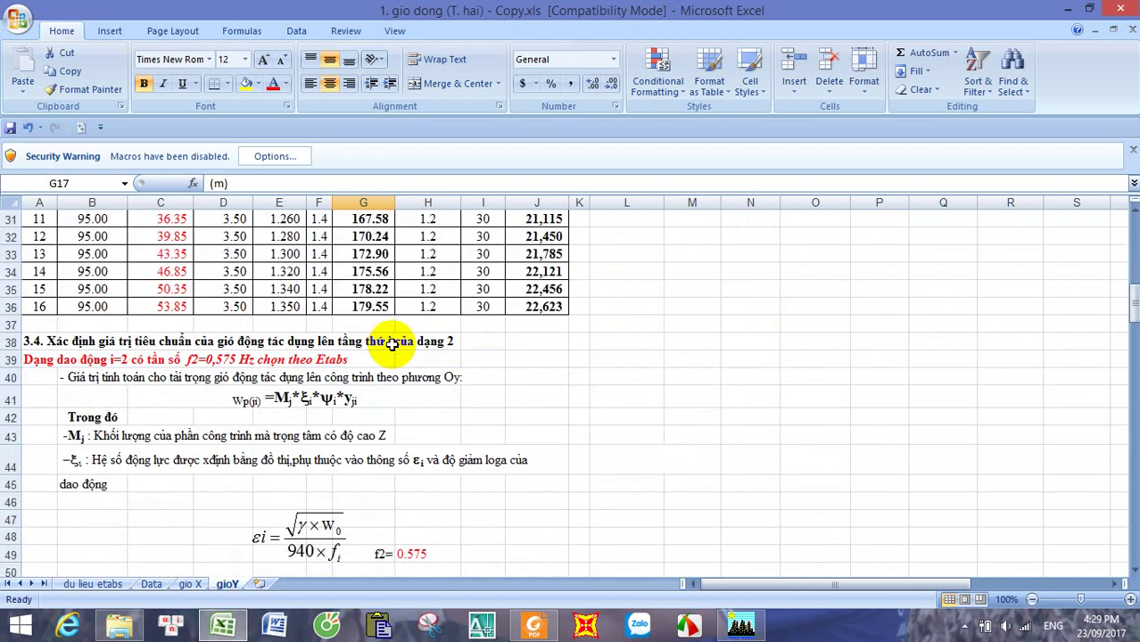
{"action": "left_click", "coordinate": [44, 361]}
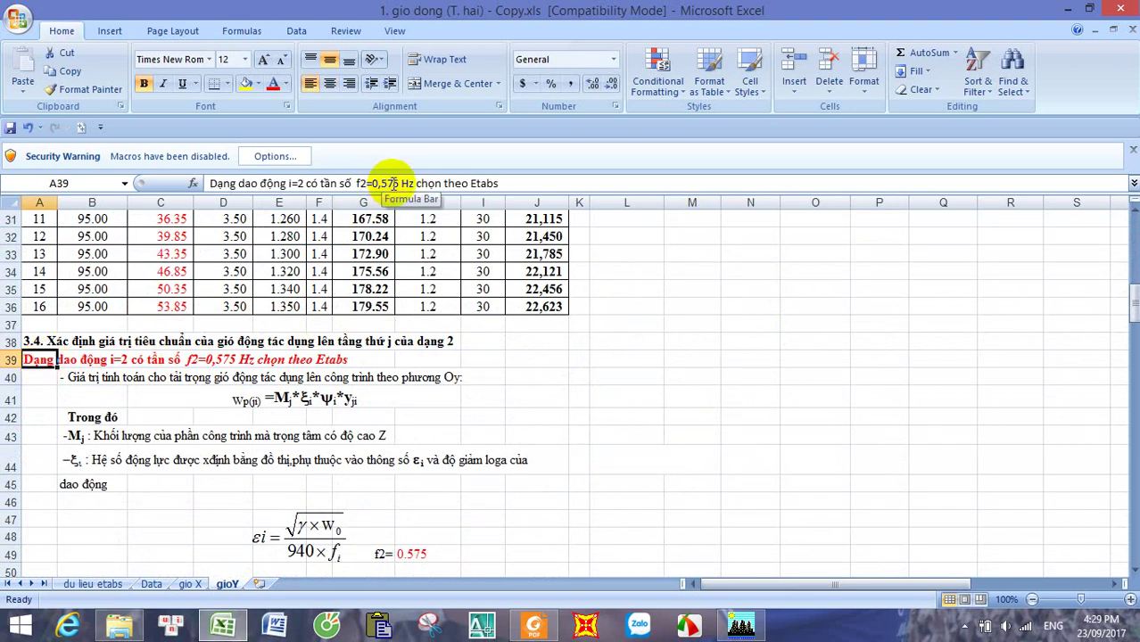
{"action": "left_click", "coordinate": [417, 360]}
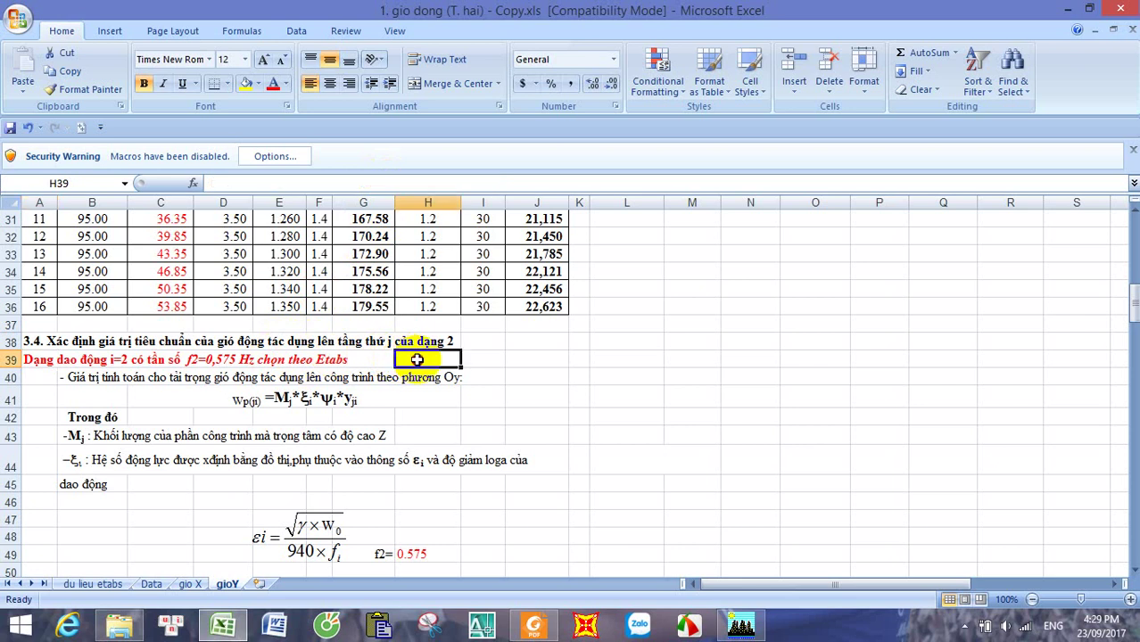
{"action": "scroll", "coordinate": [560, 335], "scroll_direction": "up", "scroll_amount": 10}
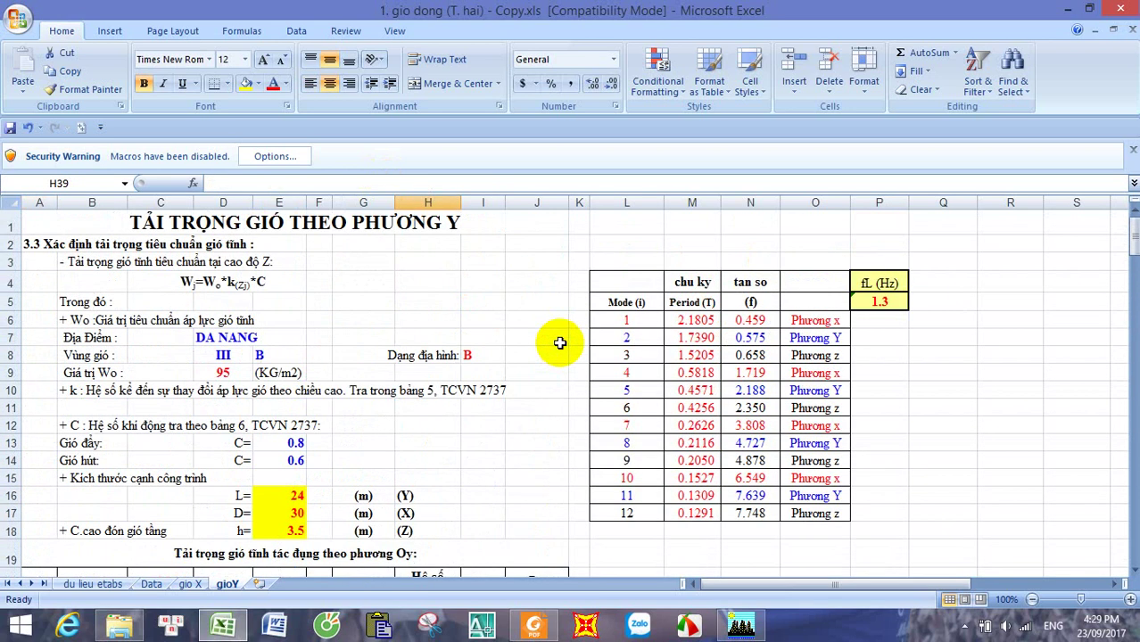
{"action": "scroll", "coordinate": [559, 343], "scroll_direction": "down", "scroll_amount": 3}
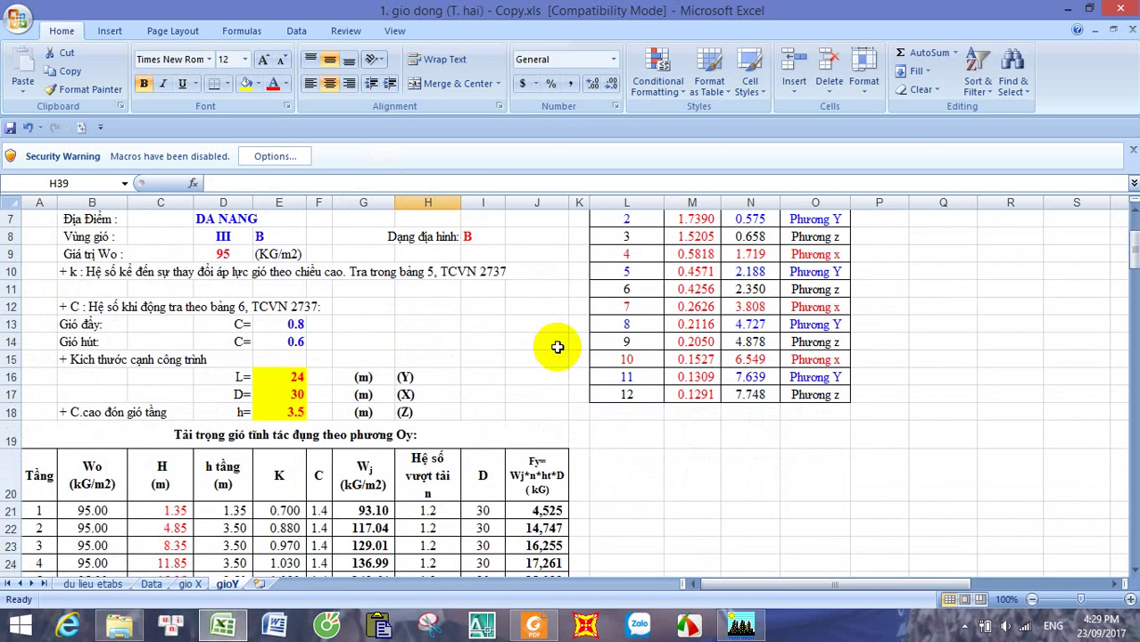
{"action": "scroll", "coordinate": [545, 351], "scroll_direction": "down", "scroll_amount": 2}
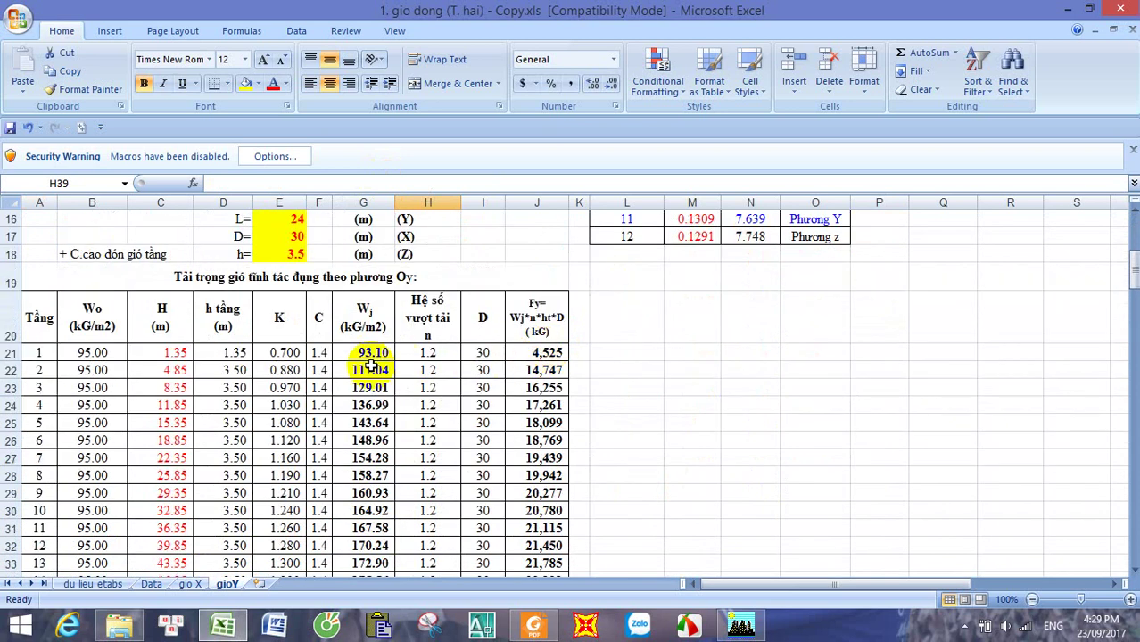
{"action": "scroll", "coordinate": [321, 379], "scroll_direction": "down", "scroll_amount": 4}
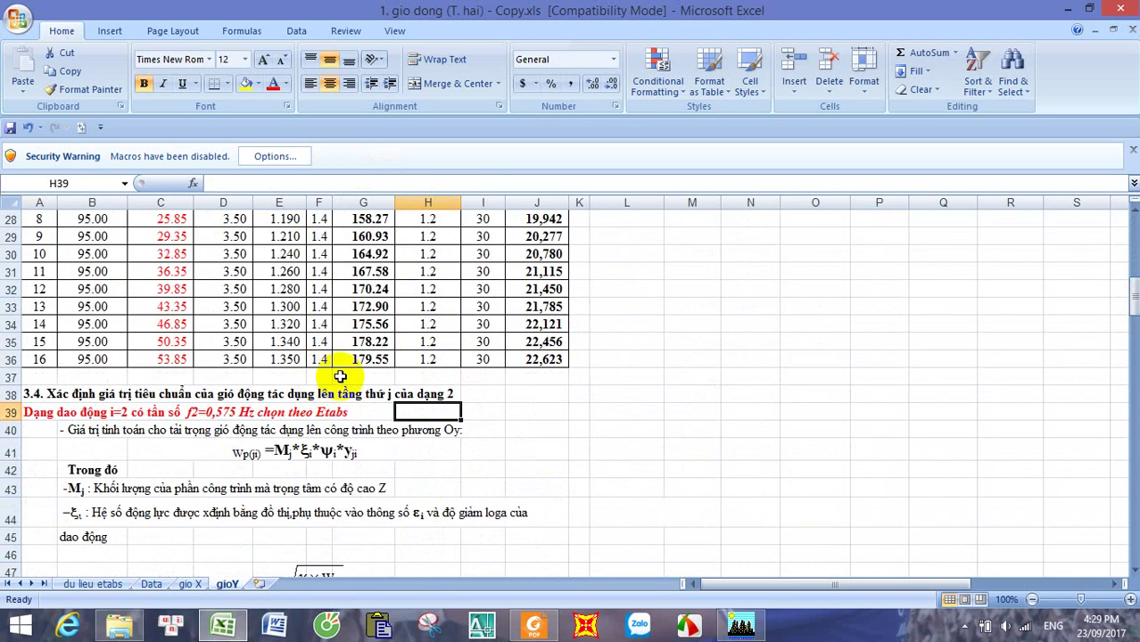
Step: Inspect the f2 input in cell H49 beside the εi formula, compare it with the mode 2 frequency, and return to section 3.4
{"action": "scroll", "coordinate": [328, 373], "scroll_direction": "down", "scroll_amount": 3}
{"action": "scroll", "coordinate": [343, 380], "scroll_direction": "down", "scroll_amount": 1}
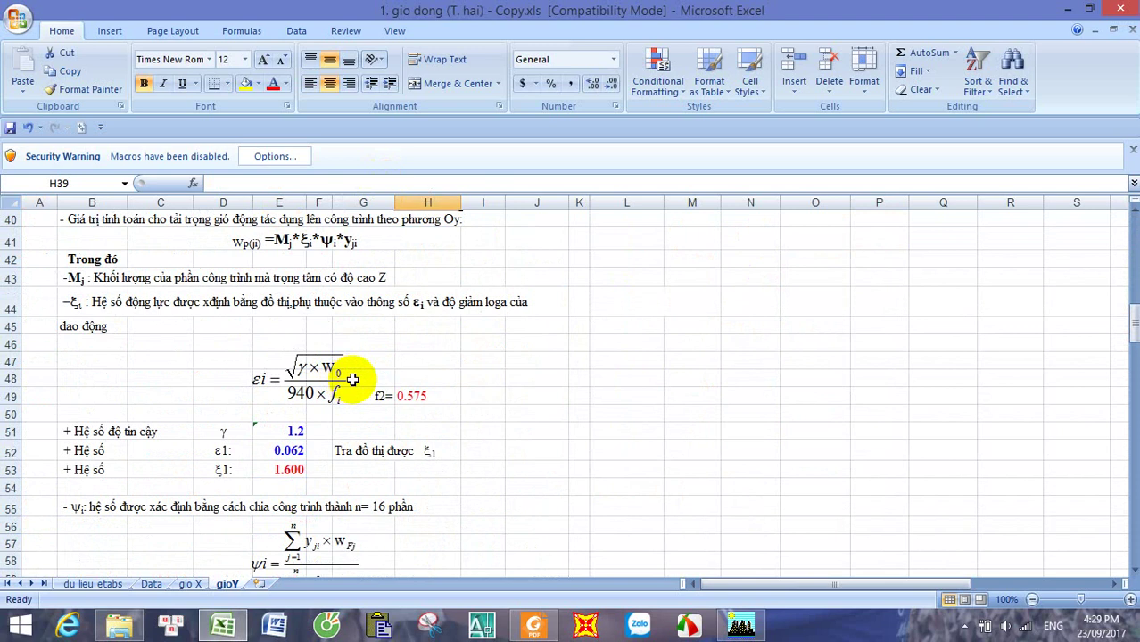
{"action": "scroll", "coordinate": [415, 390], "scroll_direction": "up", "scroll_amount": 2}
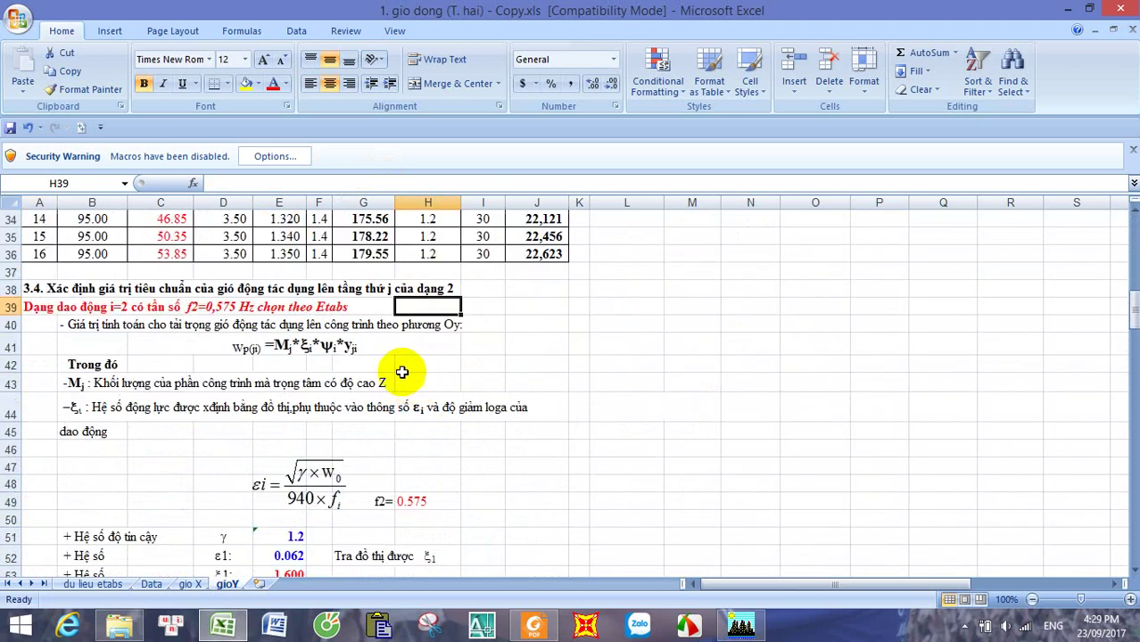
{"action": "scroll", "coordinate": [268, 323], "scroll_direction": "down", "scroll_amount": 2}
{"action": "left_click", "coordinate": [417, 395]}
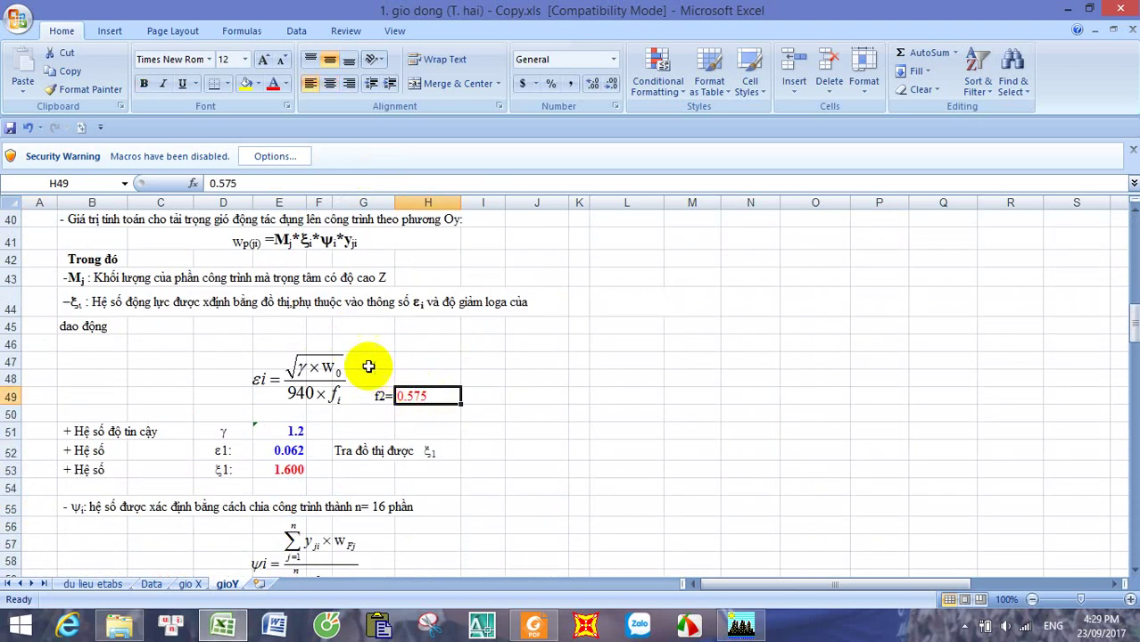
{"action": "scroll", "coordinate": [367, 366], "scroll_direction": "up", "scroll_amount": 2}
{"action": "scroll", "coordinate": [611, 330], "scroll_direction": "up", "scroll_amount": 11}
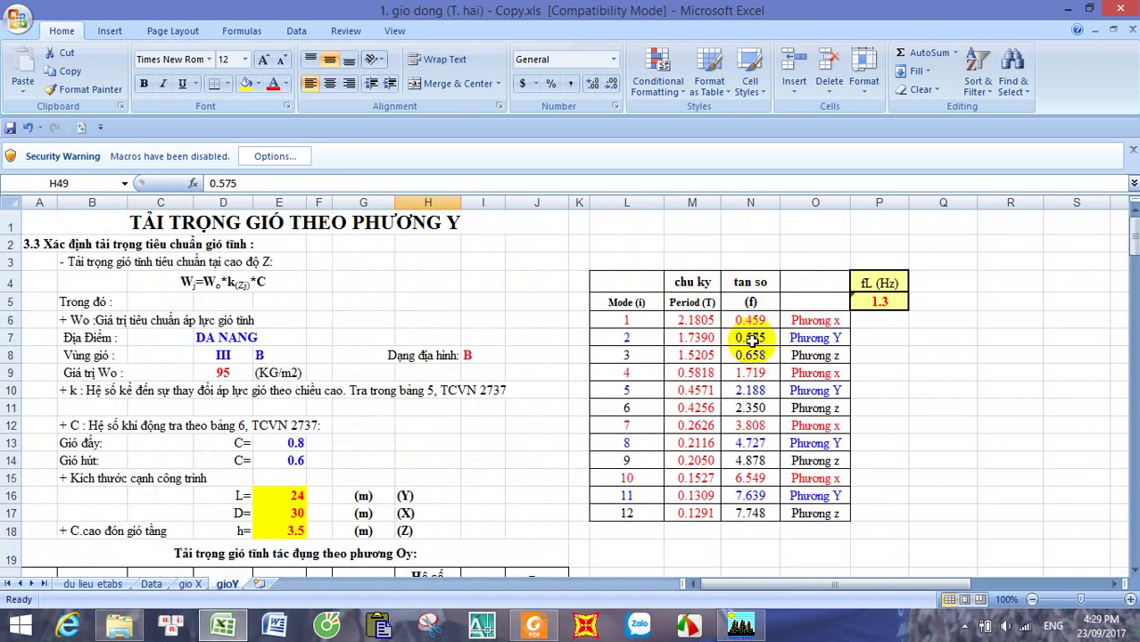
{"action": "scroll", "coordinate": [517, 369], "scroll_direction": "down", "scroll_amount": 10}
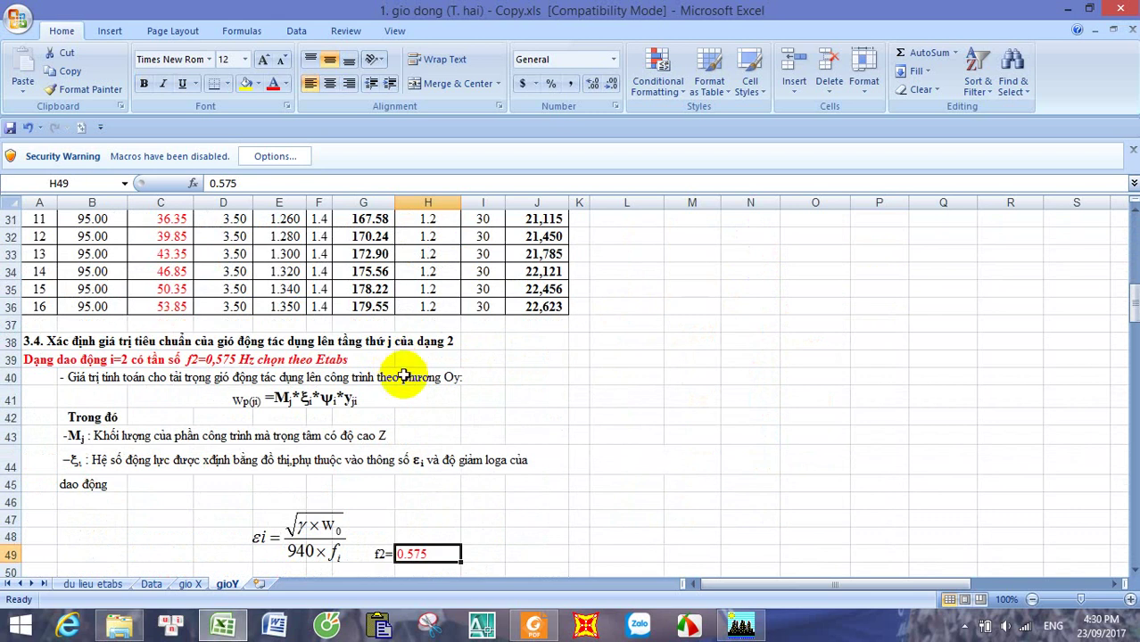
Step: Inspect the ε1 formula in cell E52 of gioY and trace its Wo input to the static wind data above
{"action": "scroll", "coordinate": [358, 434], "scroll_direction": "down", "scroll_amount": 3}
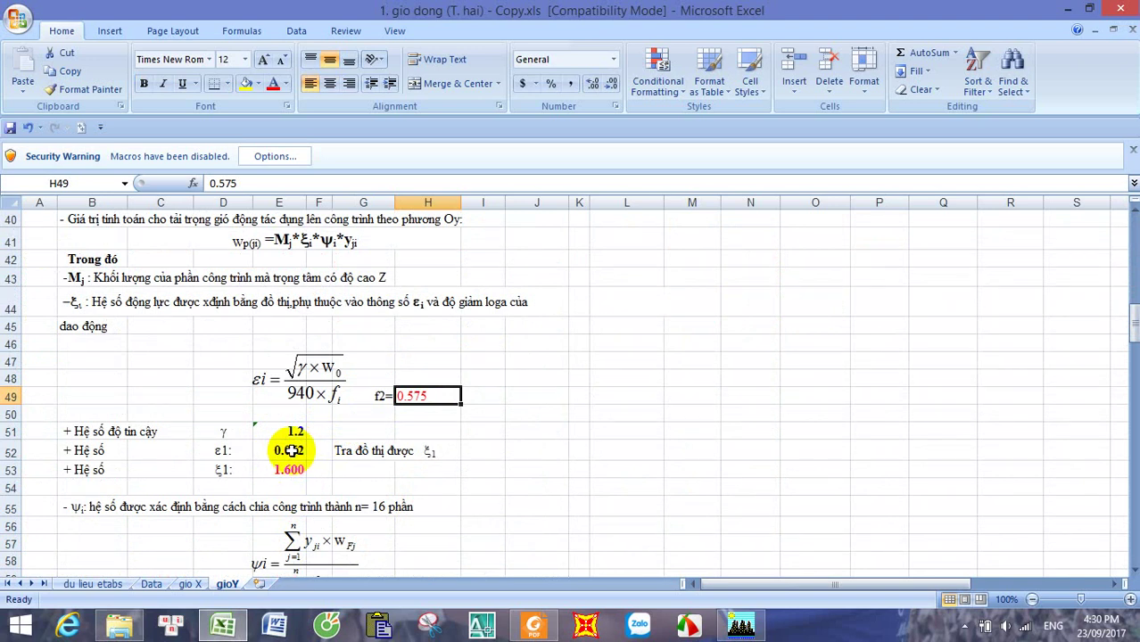
{"action": "left_click", "coordinate": [287, 450]}
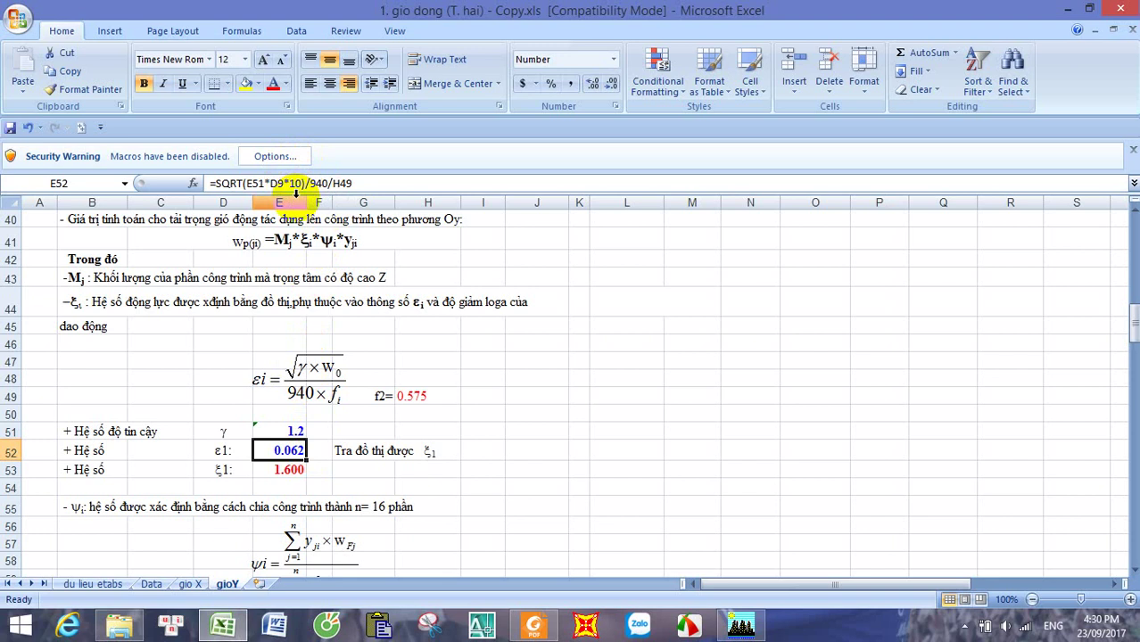
{"action": "scroll", "coordinate": [326, 323], "scroll_direction": "up", "scroll_amount": 2}
{"action": "scroll", "coordinate": [328, 336], "scroll_direction": "up", "scroll_amount": 7}
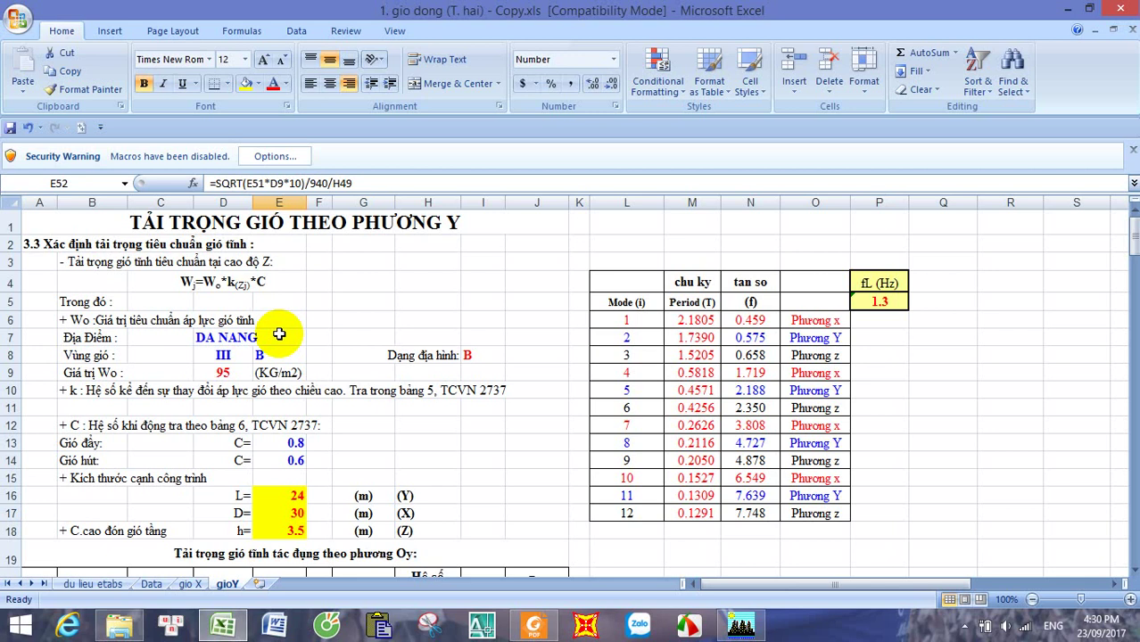
Step: Set the wind zone in cell D8 of gioY to II
{"action": "left_click", "coordinate": [241, 355]}
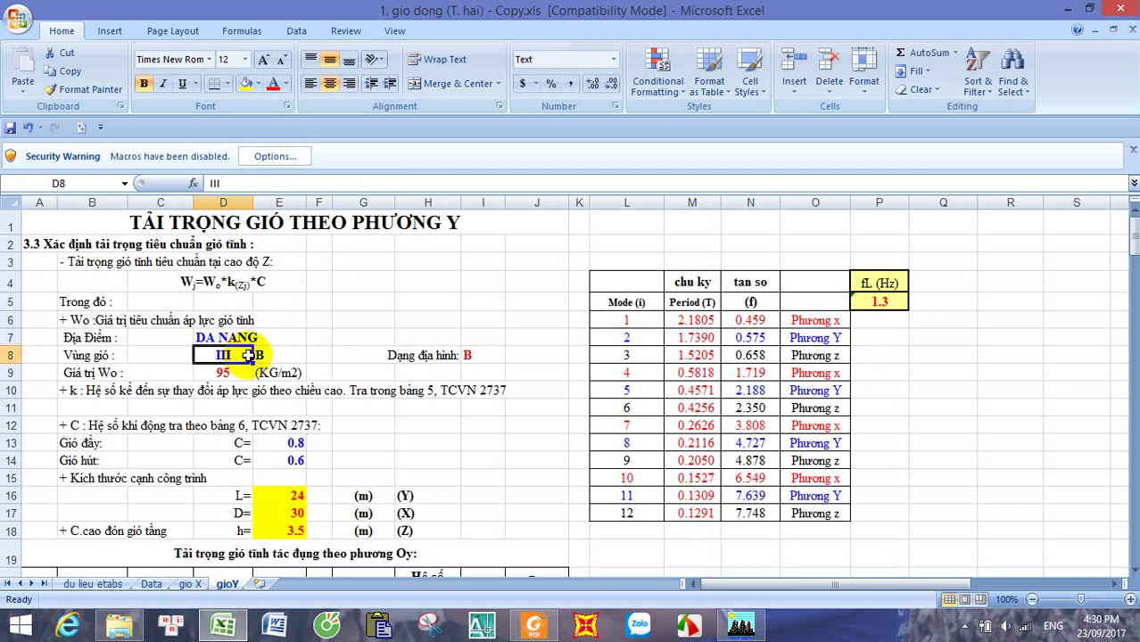
{"action": "type", "text": "II"}
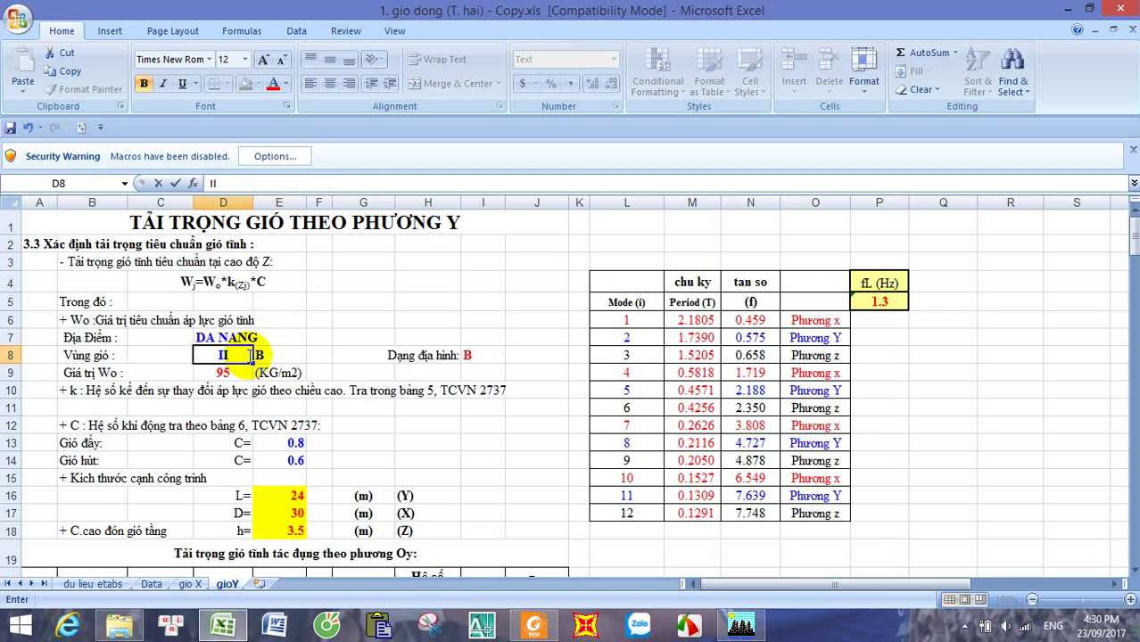
{"action": "left_click", "coordinate": [314, 355]}
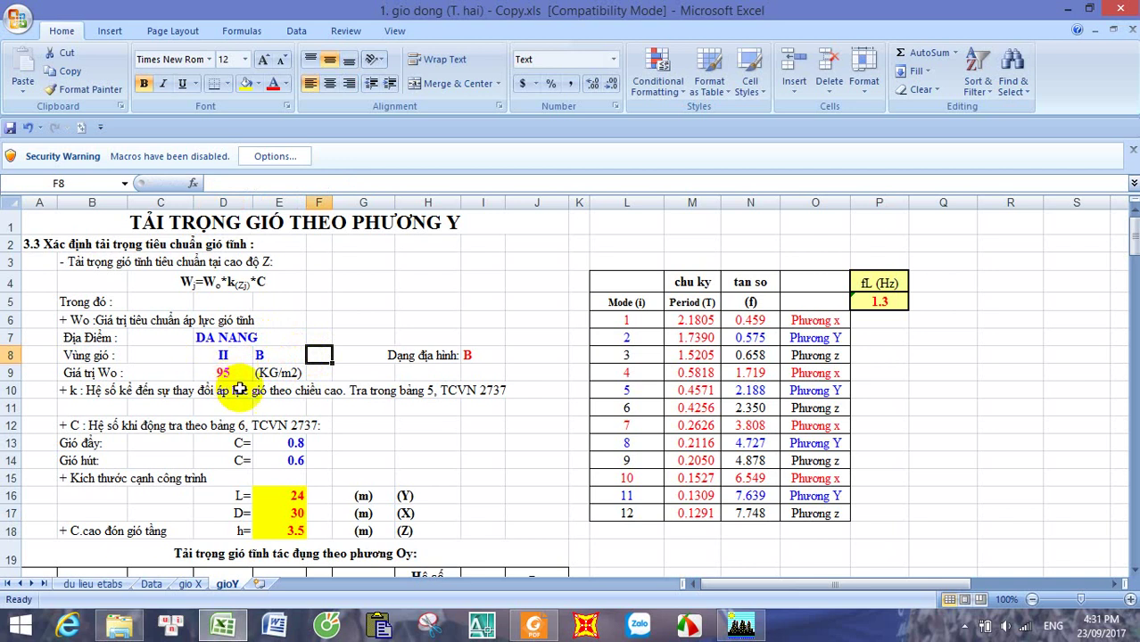
Step: Recheck ε1 in cell E52, switch to Foxit Reader and look up the dynamic coefficient ξ on the Hình 2 graph in TCVN 229-1999
{"action": "scroll", "coordinate": [245, 375], "scroll_direction": "down", "scroll_amount": 1}
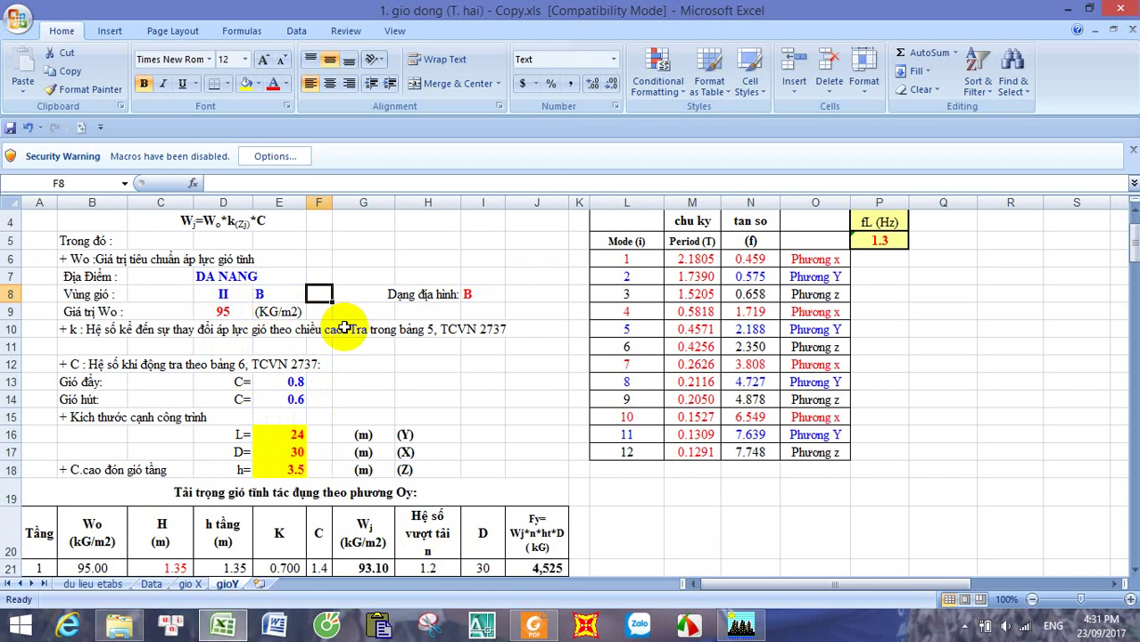
{"action": "scroll", "coordinate": [303, 250], "scroll_direction": "down", "scroll_amount": 8}
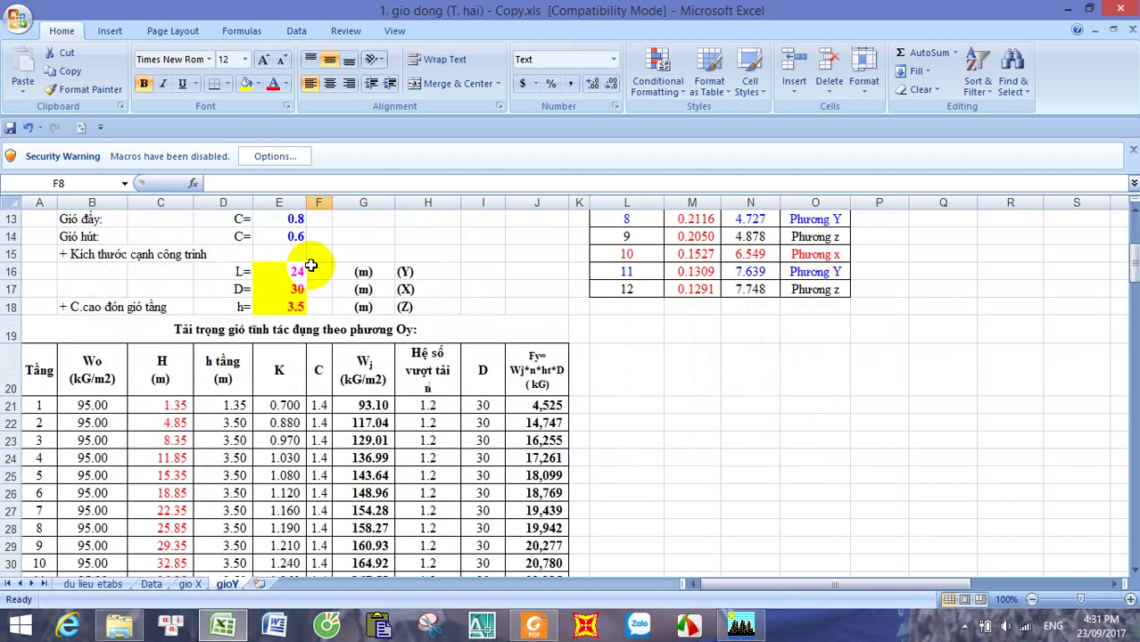
{"action": "scroll", "coordinate": [315, 281], "scroll_direction": "down", "scroll_amount": 3}
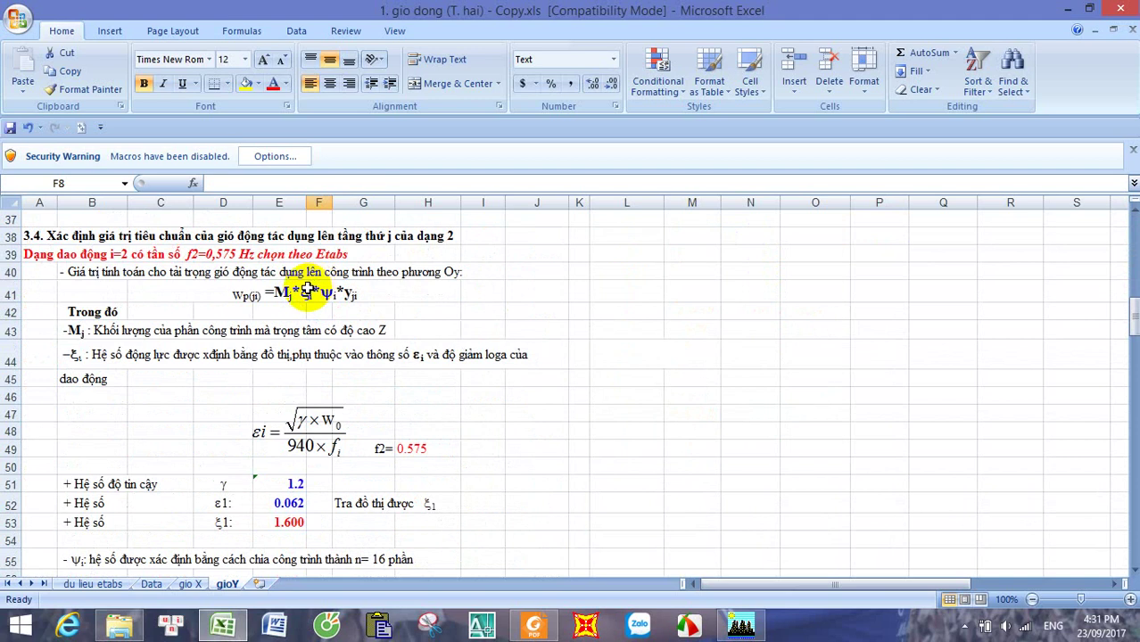
{"action": "scroll", "coordinate": [306, 291], "scroll_direction": "down", "scroll_amount": 2}
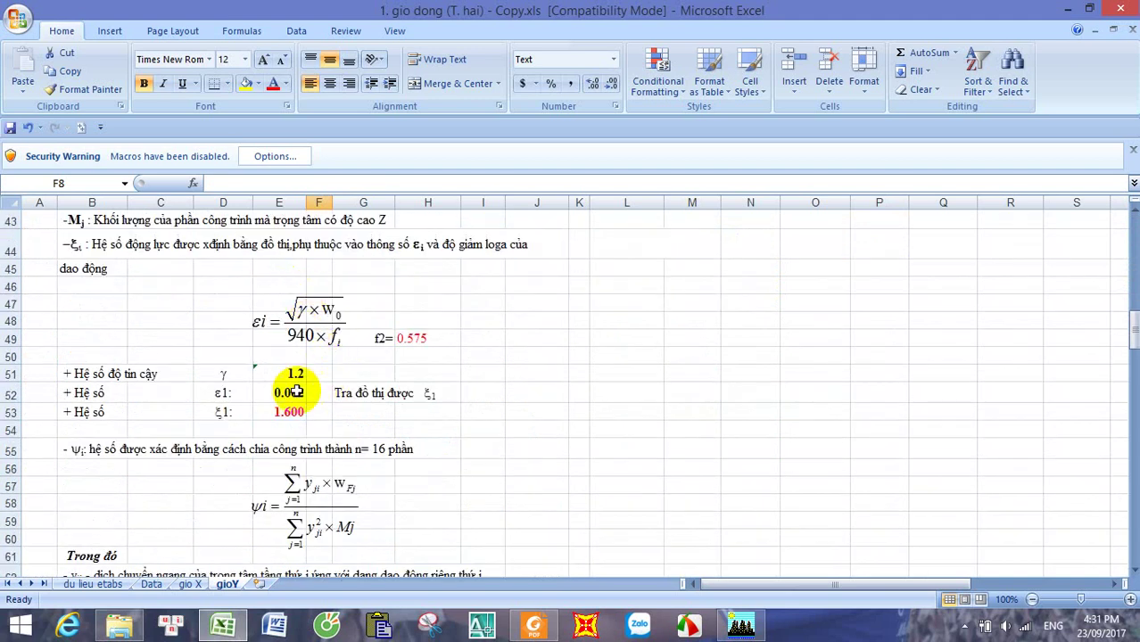
{"action": "left_click", "coordinate": [282, 393]}
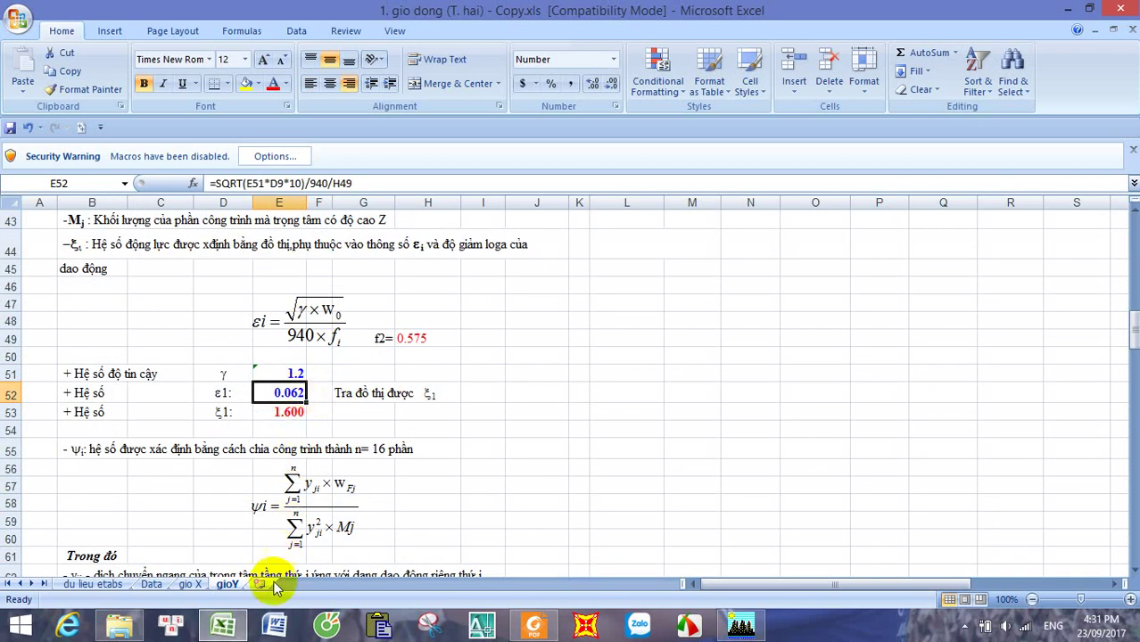
{"action": "left_click", "coordinate": [517, 631]}
{"action": "scroll", "coordinate": [598, 339], "scroll_direction": "down", "scroll_amount": 12}
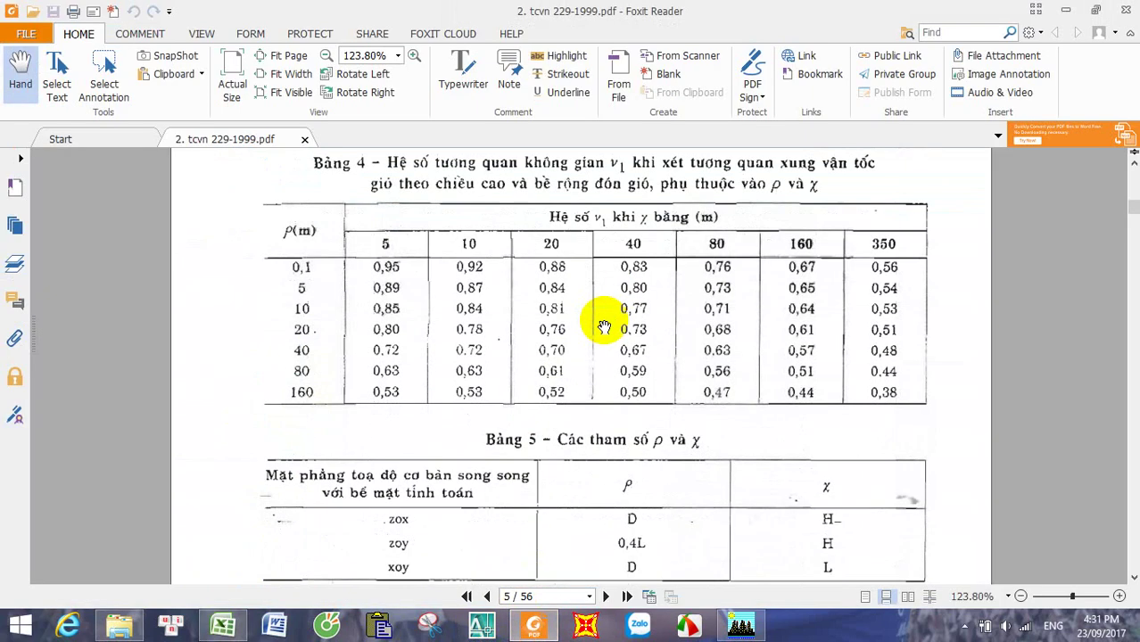
{"action": "scroll", "coordinate": [594, 366], "scroll_direction": "down", "scroll_amount": 8}
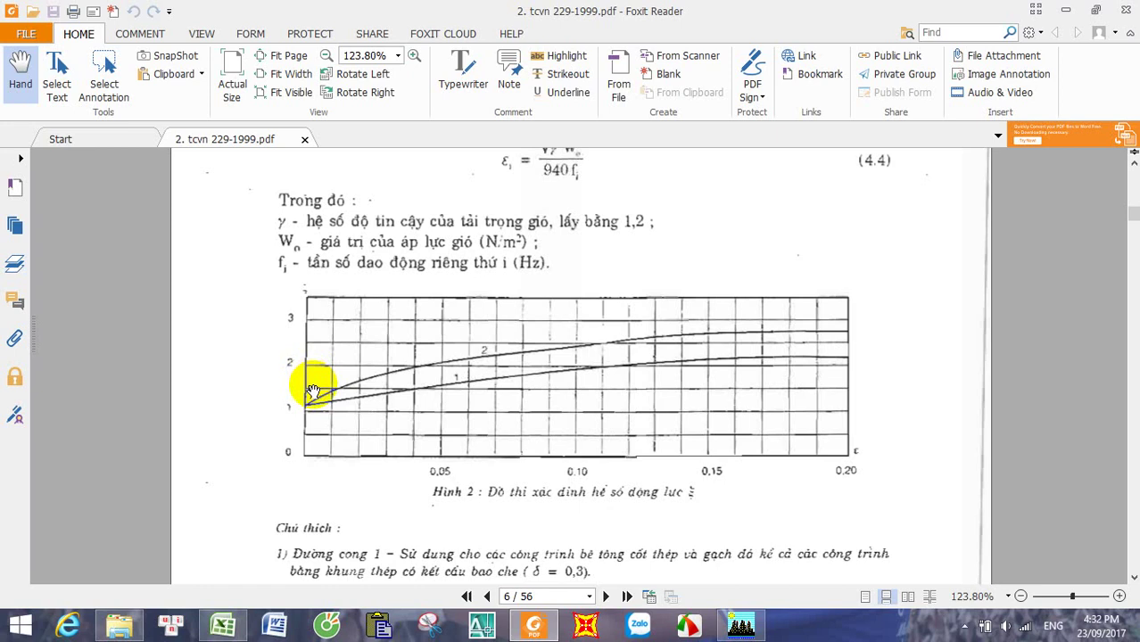
Step: Switch back to Excel and set the dynamic coefficient ξ1 in cell E53 to 1.65
{"action": "left_click", "coordinate": [545, 630]}
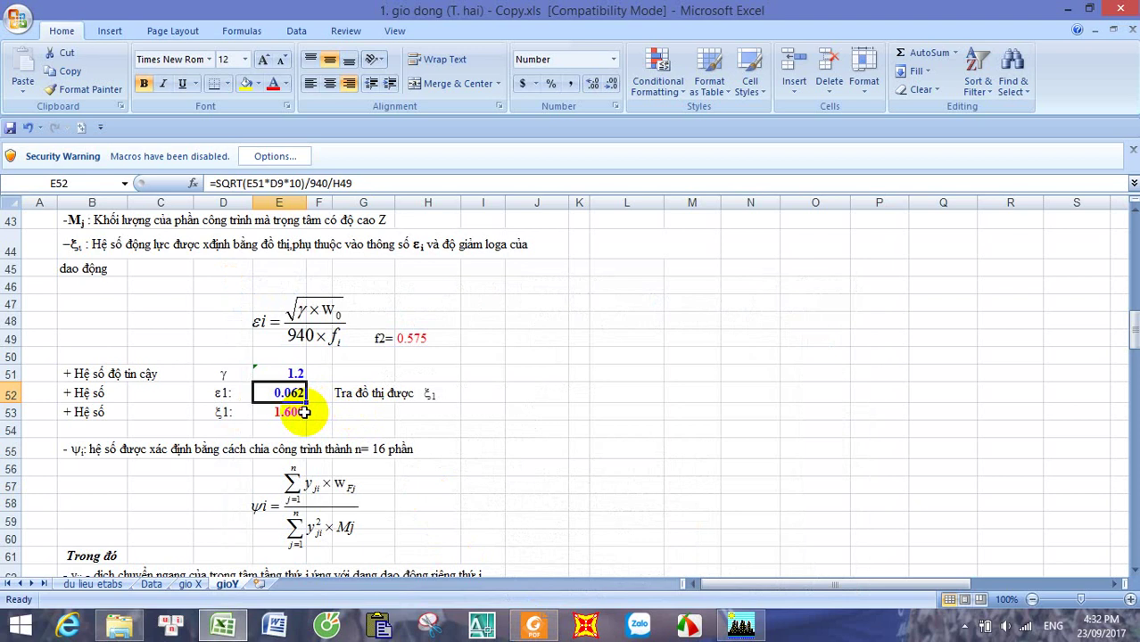
{"action": "left_click", "coordinate": [301, 412]}
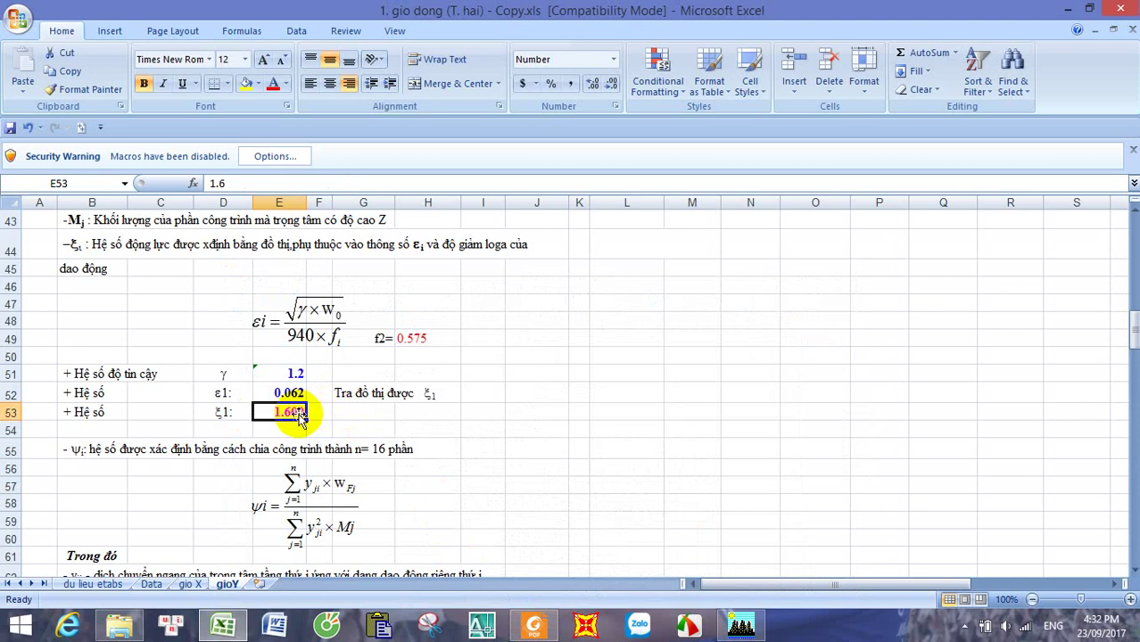
{"action": "type", "text": "1.65"}
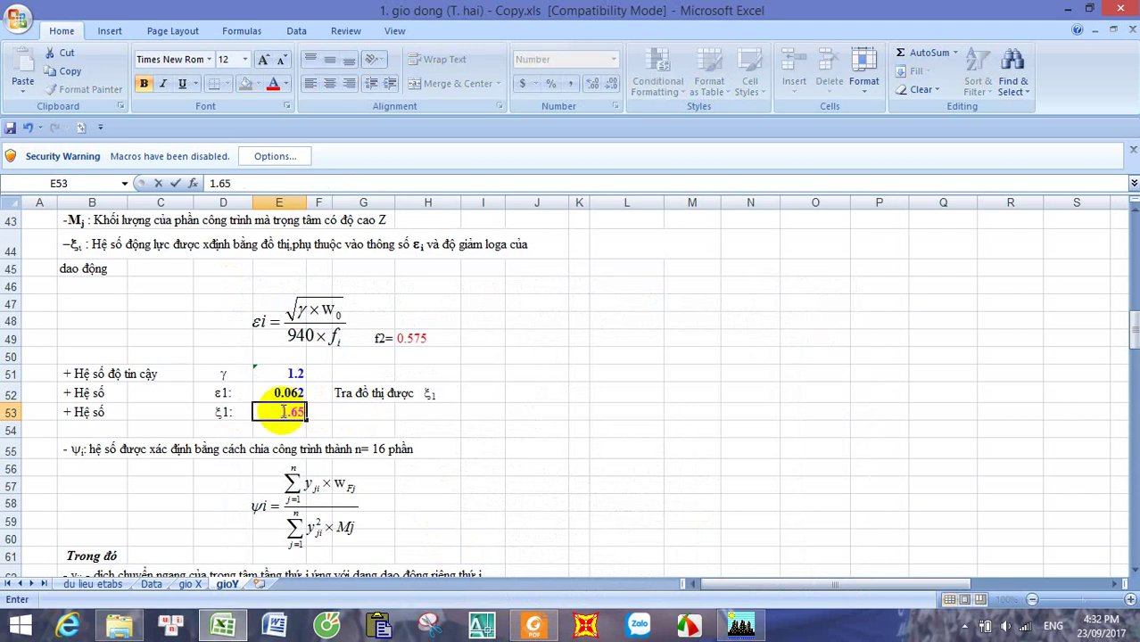
{"action": "left_click", "coordinate": [340, 410]}
{"action": "left_click", "coordinate": [288, 413]}
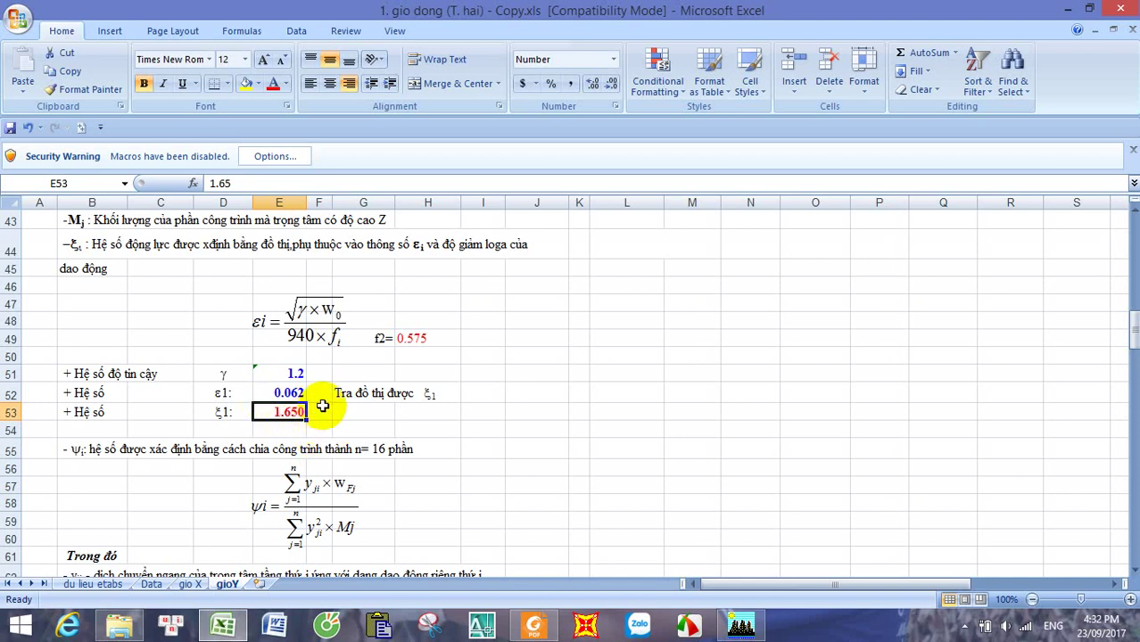
Step: Review the ψi and WFj formulas, the ν coefficient and its interpolation table, and inspect the width D input in cell M70
{"action": "scroll", "coordinate": [328, 410], "scroll_direction": "down", "scroll_amount": 3}
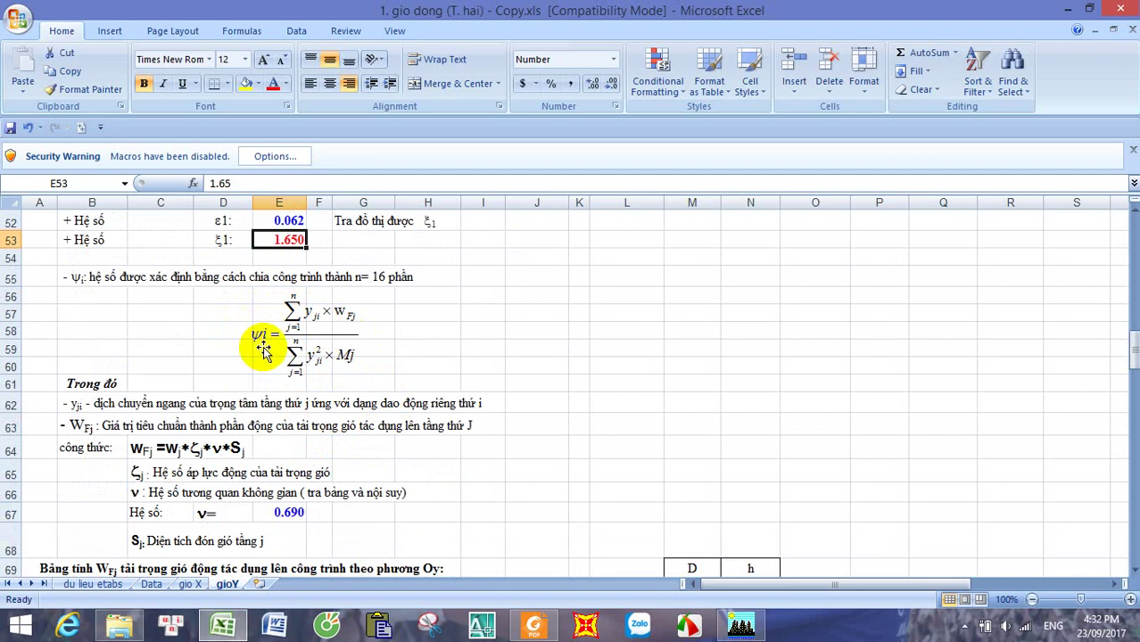
{"action": "scroll", "coordinate": [267, 375], "scroll_direction": "down", "scroll_amount": 1}
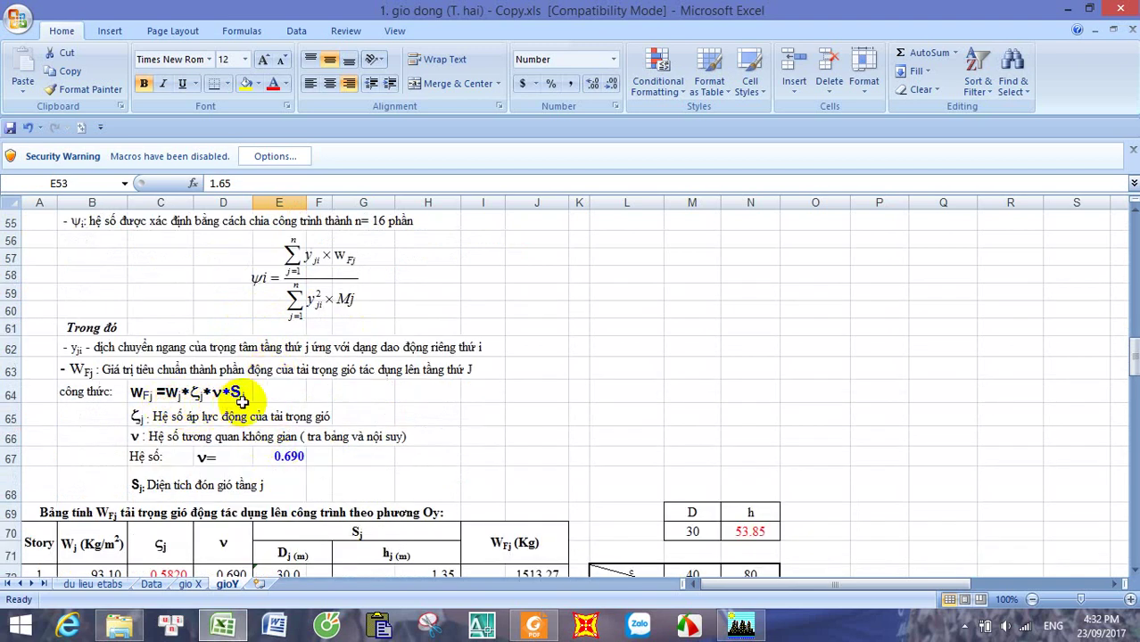
{"action": "scroll", "coordinate": [305, 377], "scroll_direction": "up", "scroll_amount": 2}
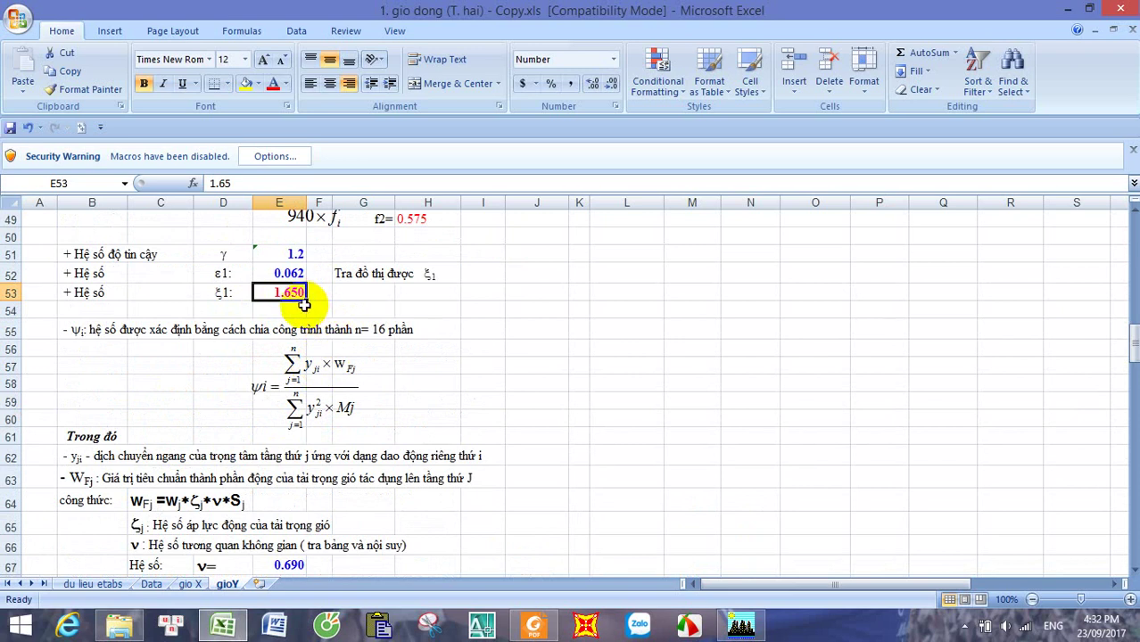
{"action": "scroll", "coordinate": [308, 350], "scroll_direction": "down", "scroll_amount": 1}
{"action": "scroll", "coordinate": [308, 350], "scroll_direction": "down", "scroll_amount": 1}
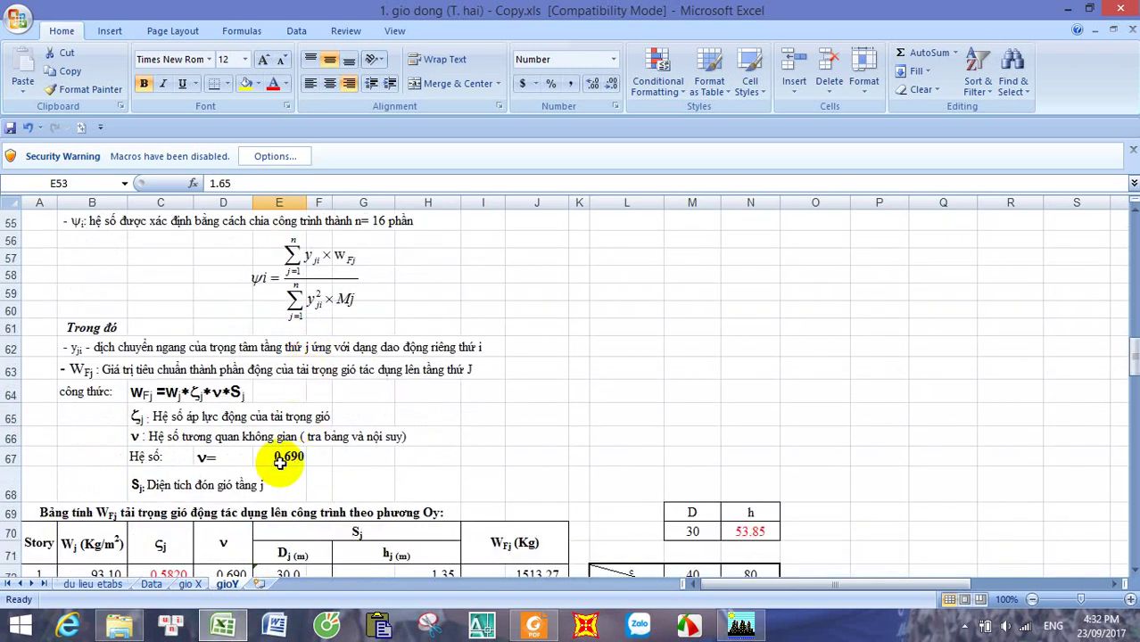
{"action": "scroll", "coordinate": [284, 457], "scroll_direction": "down", "scroll_amount": 4}
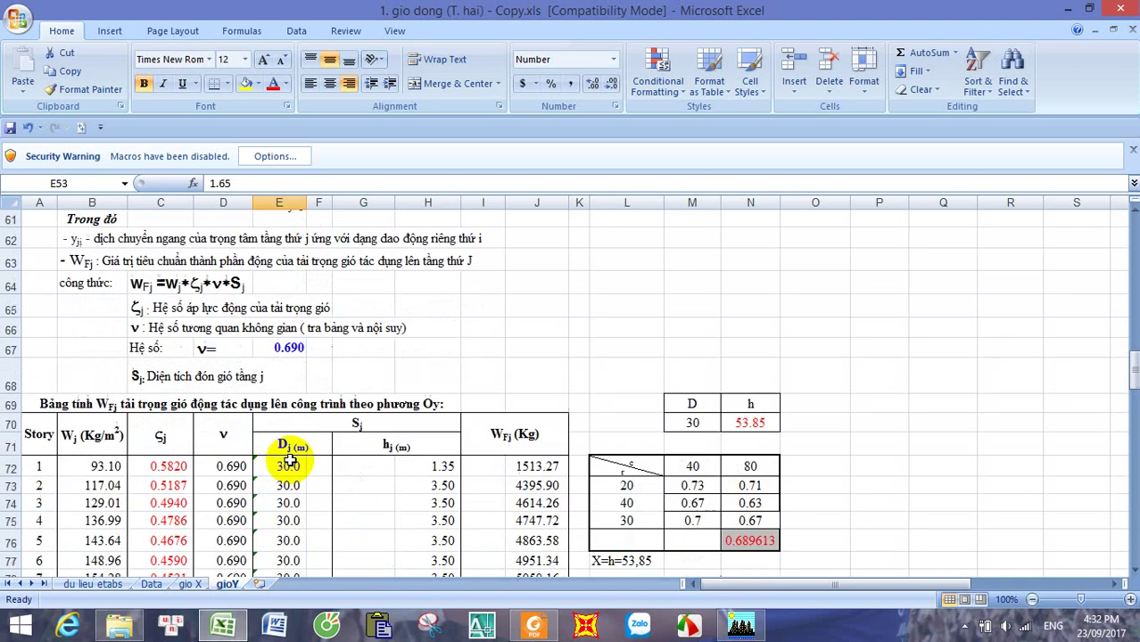
{"action": "scroll", "coordinate": [302, 441], "scroll_direction": "up", "scroll_amount": 1}
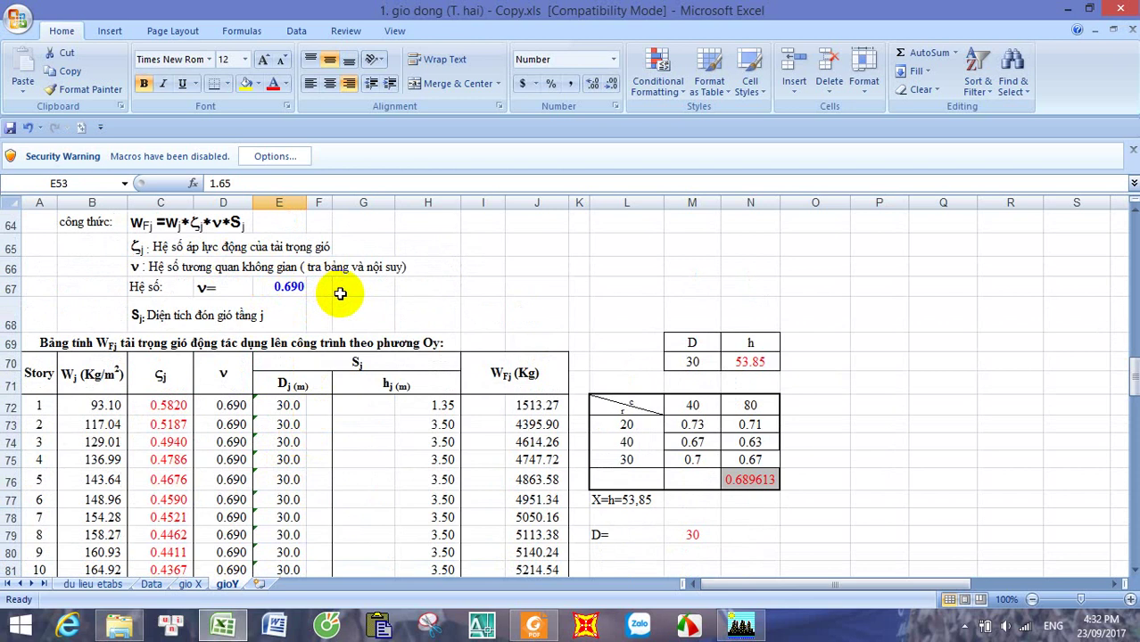
{"action": "left_click", "coordinate": [692, 362]}
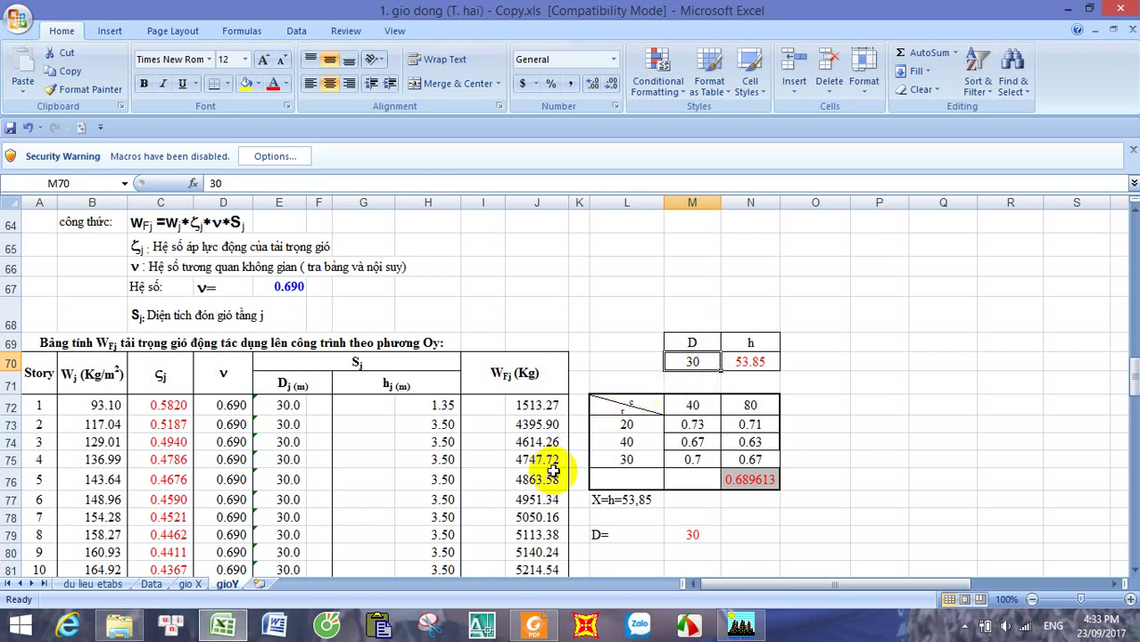
Step: Switch to Foxit Reader and examine the WFj formula 4.6, the ν definition and clause 4.6 in TCVN 229-1999
{"action": "left_click", "coordinate": [536, 629]}
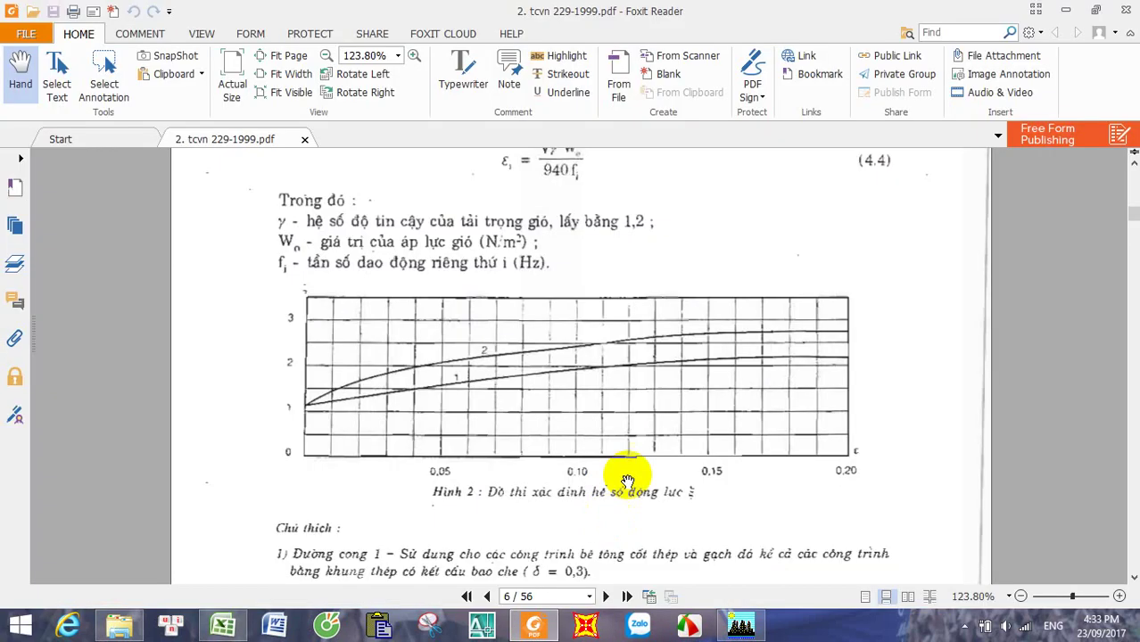
{"action": "scroll", "coordinate": [656, 359], "scroll_direction": "down", "scroll_amount": 10}
{"action": "scroll", "coordinate": [658, 380], "scroll_direction": "down", "scroll_amount": 8}
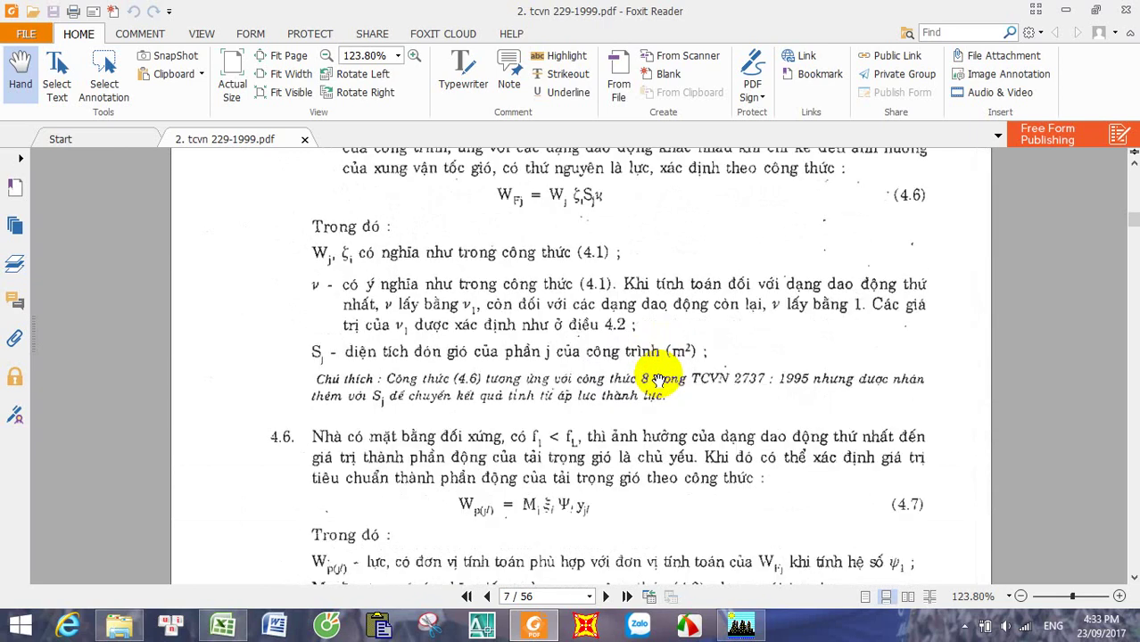
{"action": "scroll", "coordinate": [658, 379], "scroll_direction": "down", "scroll_amount": 5}
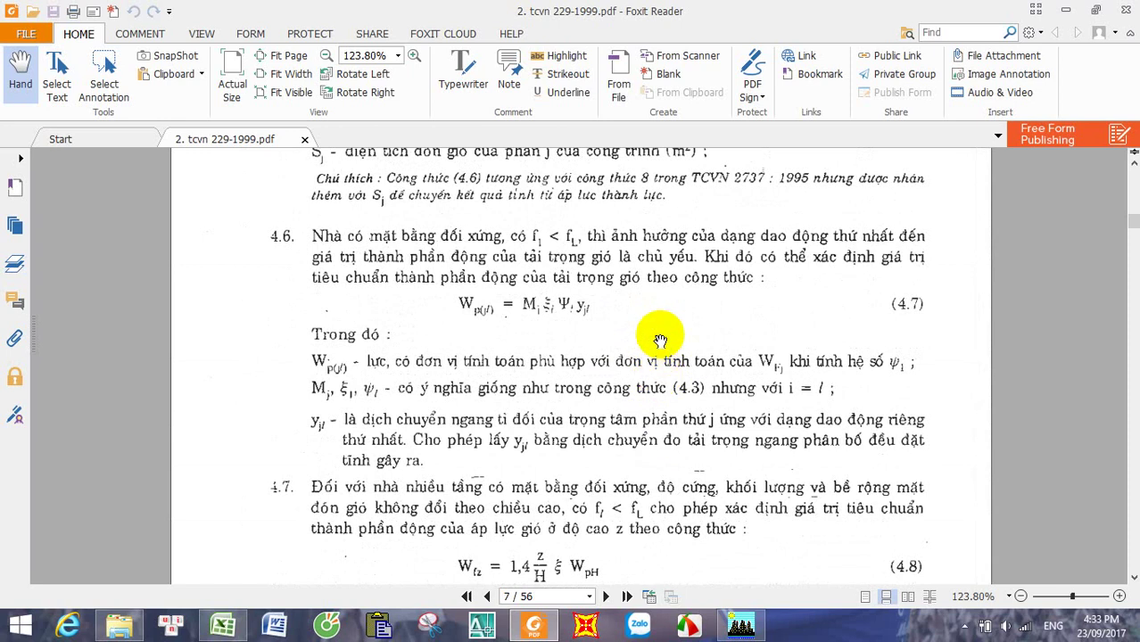
{"action": "scroll", "coordinate": [672, 323], "scroll_direction": "up", "scroll_amount": 5}
{"action": "scroll", "coordinate": [674, 321], "scroll_direction": "up", "scroll_amount": 5}
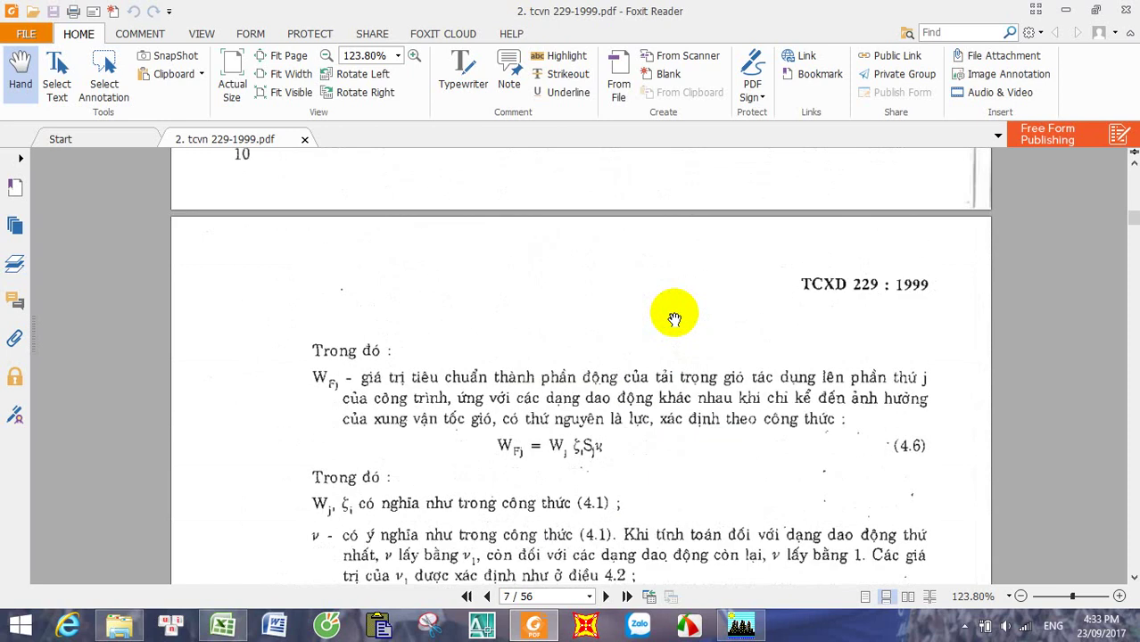
Step: Look through clauses 4.7 to 4.12 of TCVN 229-1999, including Bảng 6 and Bảng 7, as far as Phụ lục A
{"action": "scroll", "coordinate": [676, 321], "scroll_direction": "down", "scroll_amount": 18}
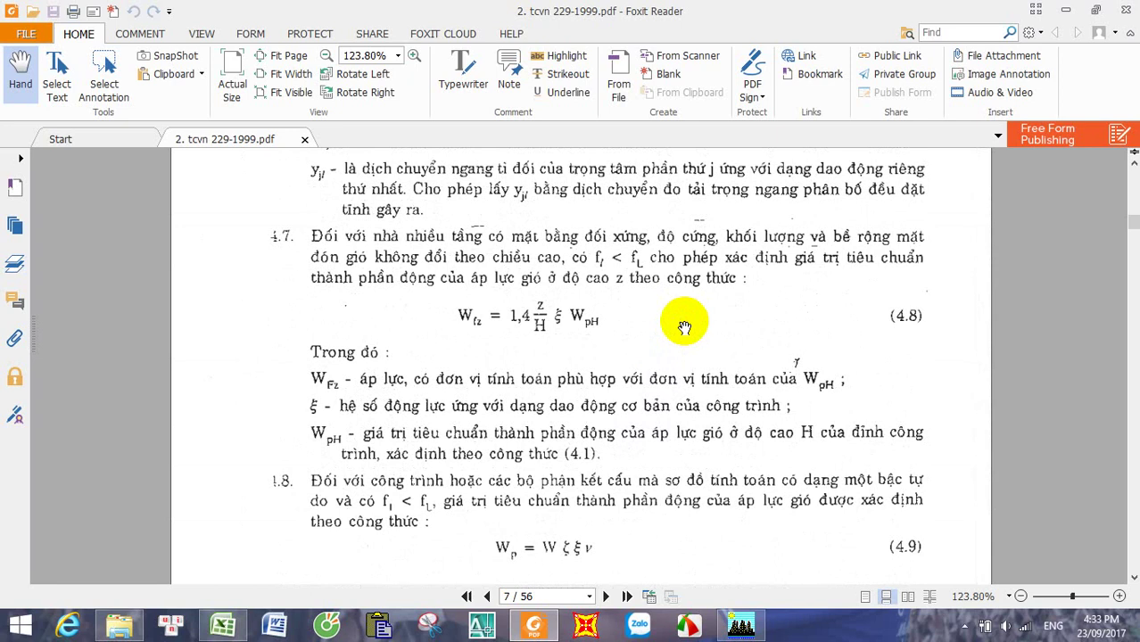
{"action": "scroll", "coordinate": [683, 326], "scroll_direction": "down", "scroll_amount": 5}
{"action": "scroll", "coordinate": [684, 328], "scroll_direction": "down", "scroll_amount": 10}
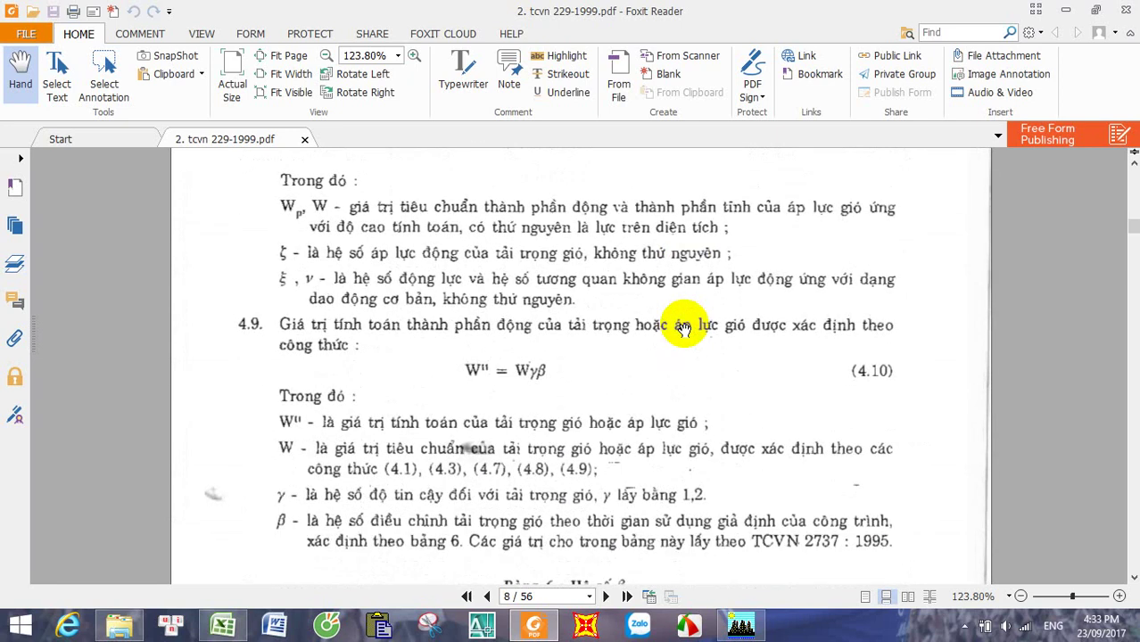
{"action": "scroll", "coordinate": [683, 329], "scroll_direction": "down", "scroll_amount": 5}
{"action": "scroll", "coordinate": [683, 329], "scroll_direction": "down", "scroll_amount": 5}
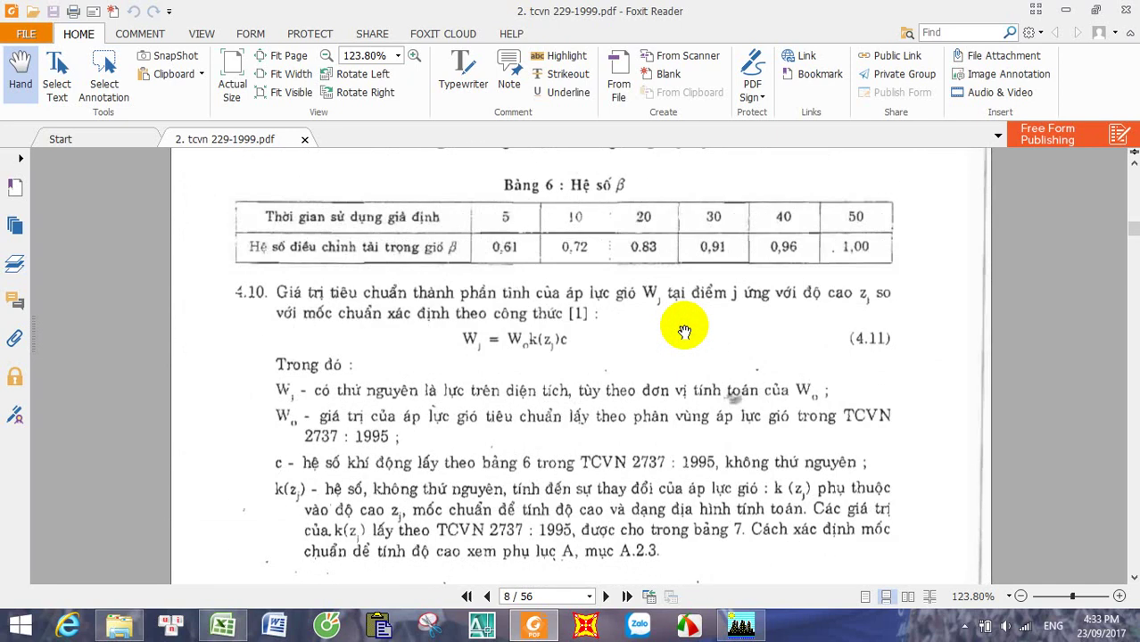
{"action": "scroll", "coordinate": [683, 332], "scroll_direction": "down", "scroll_amount": 20}
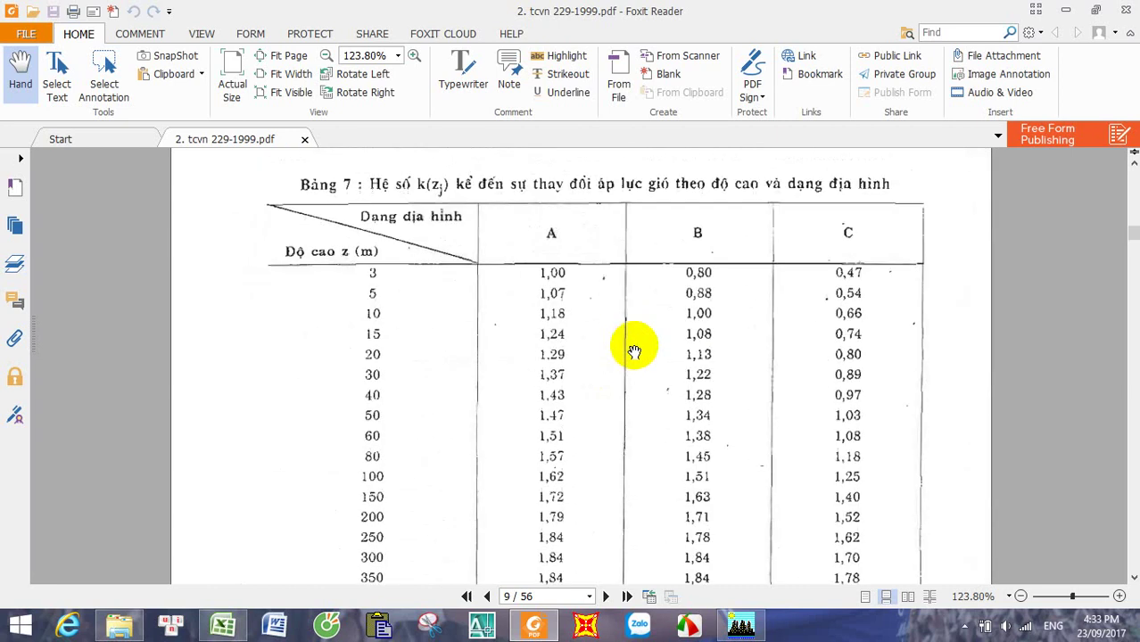
{"action": "scroll", "coordinate": [647, 345], "scroll_direction": "down", "scroll_amount": 19}
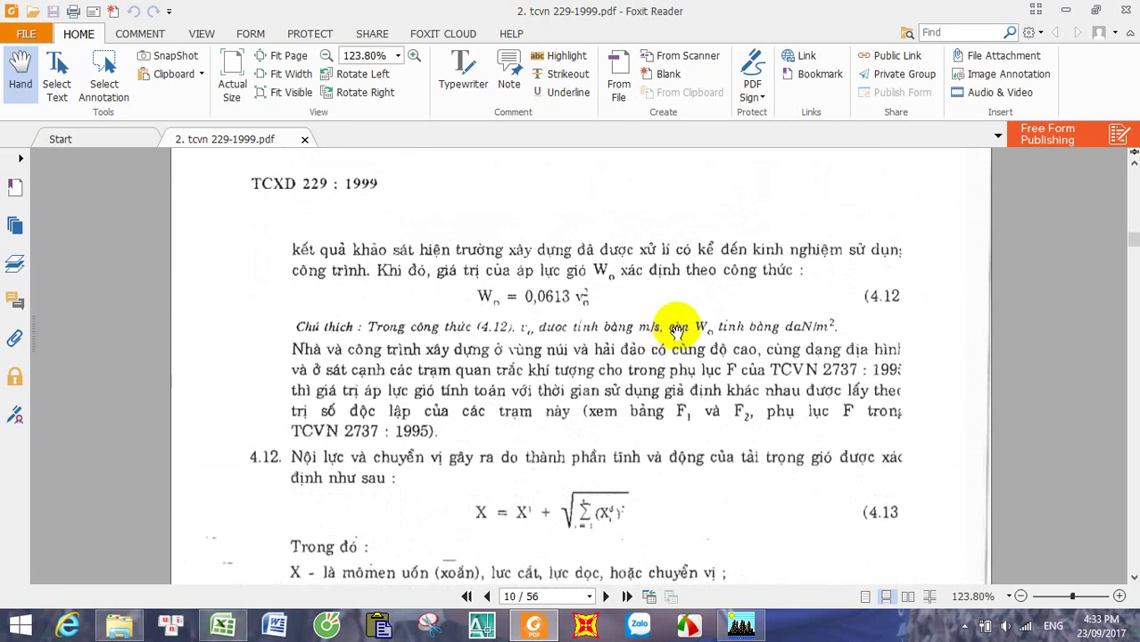
{"action": "scroll", "coordinate": [678, 332], "scroll_direction": "down", "scroll_amount": 20}
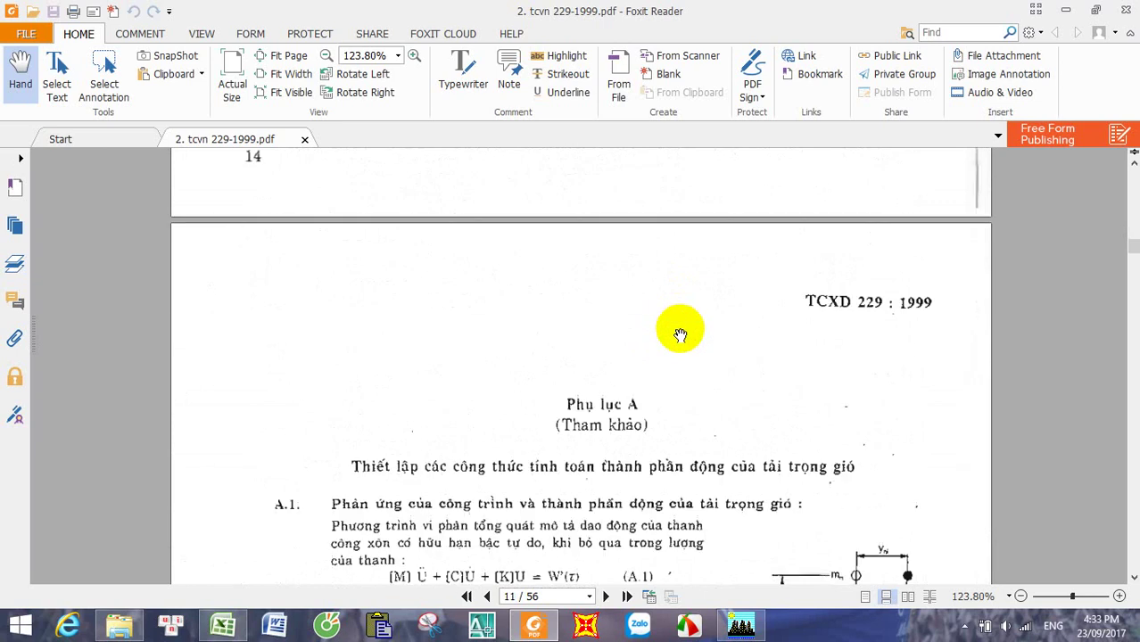
{"action": "scroll", "coordinate": [680, 335], "scroll_direction": "down", "scroll_amount": 5}
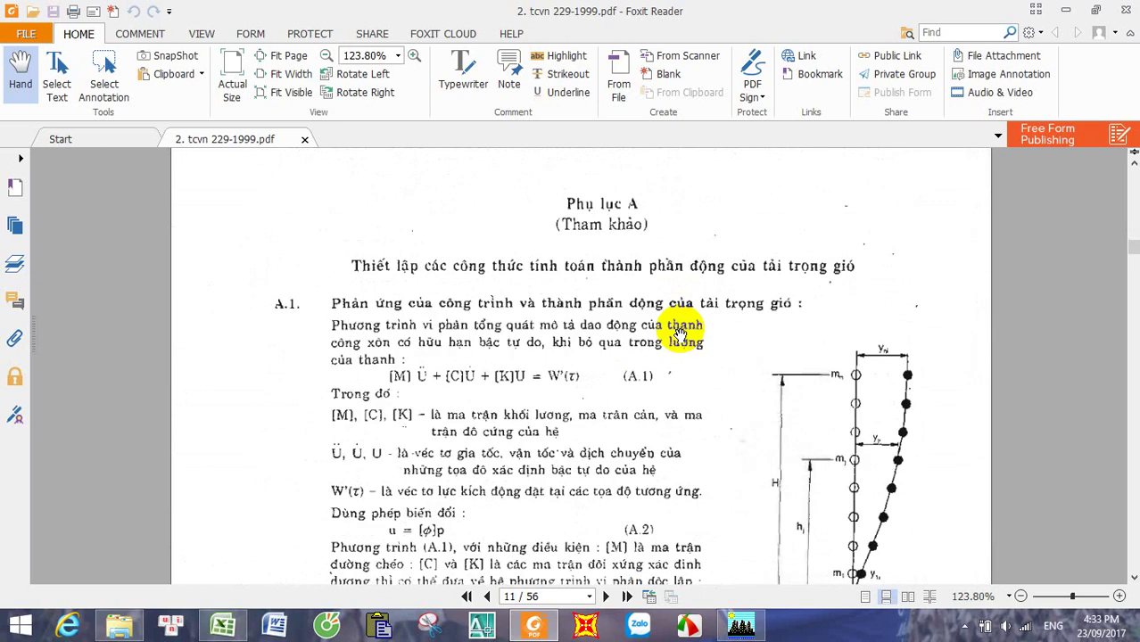
{"action": "scroll", "coordinate": [679, 335], "scroll_direction": "up", "scroll_amount": 1}
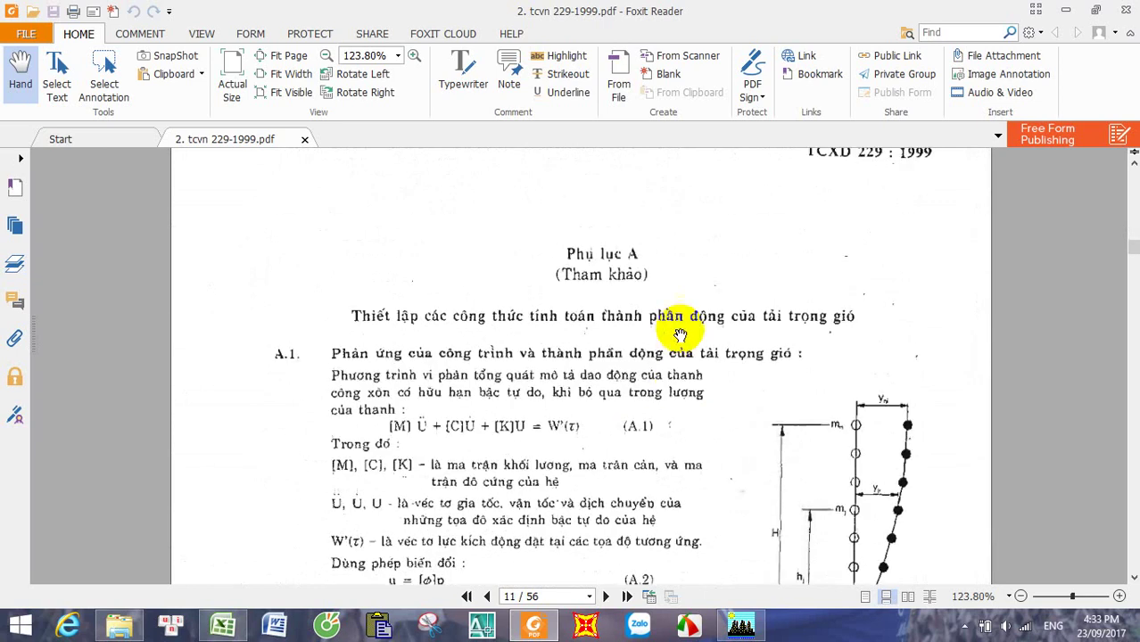
Step: Go back to page 5 of TCVN 229-1999 and examine Hình 1, Bảng 4 and Bảng 5 for the spatial correlation coefficient ν1
{"action": "scroll", "coordinate": [680, 334], "scroll_direction": "up", "scroll_amount": 20}
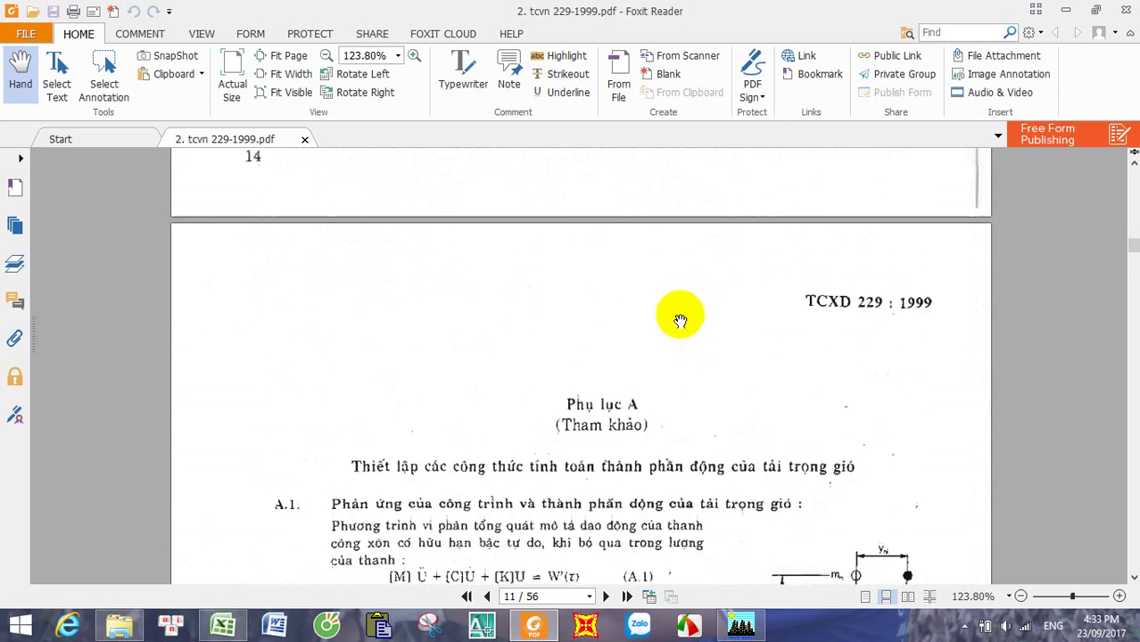
{"action": "scroll", "coordinate": [680, 320], "scroll_direction": "up", "scroll_amount": 20}
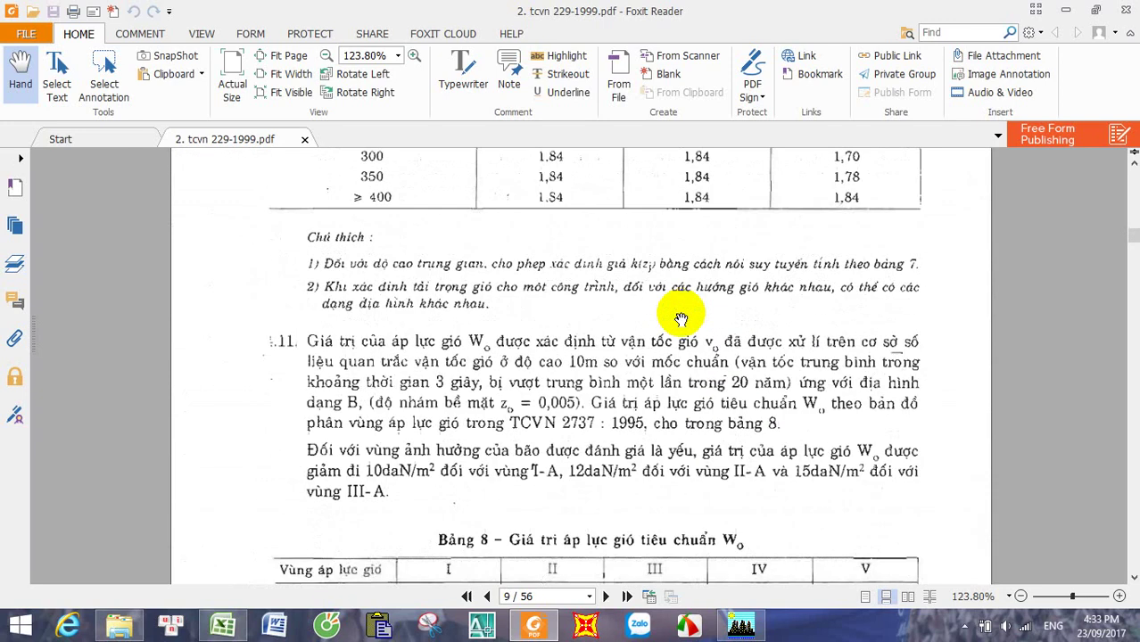
{"action": "scroll", "coordinate": [680, 320], "scroll_direction": "up", "scroll_amount": 8}
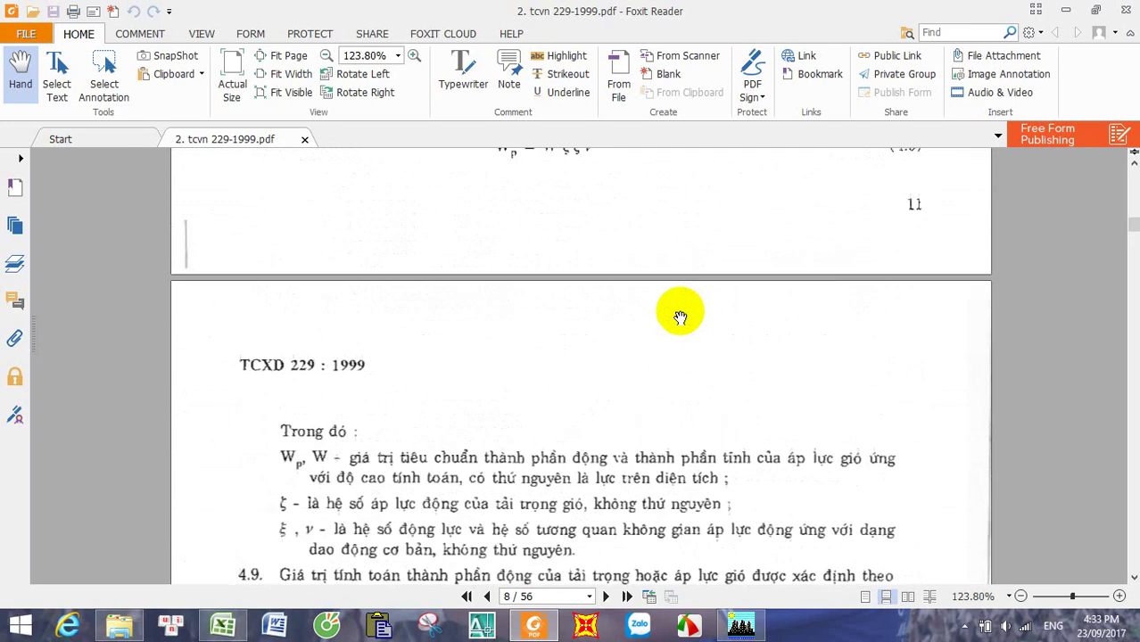
{"action": "scroll", "coordinate": [679, 317], "scroll_direction": "up", "scroll_amount": 20}
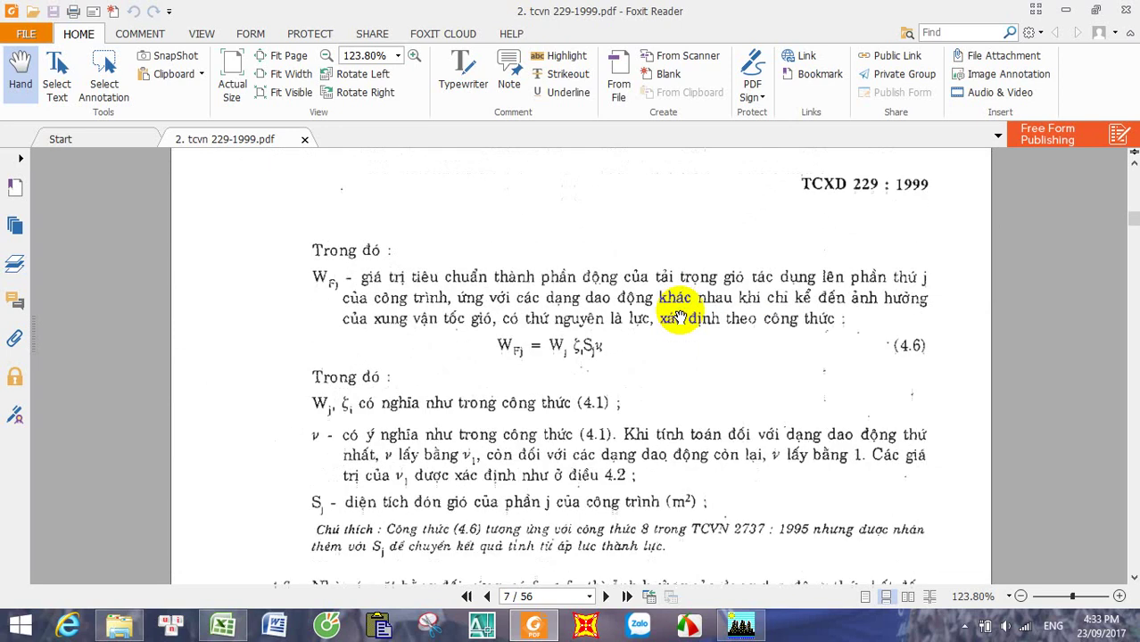
{"action": "scroll", "coordinate": [679, 317], "scroll_direction": "up", "scroll_amount": 20}
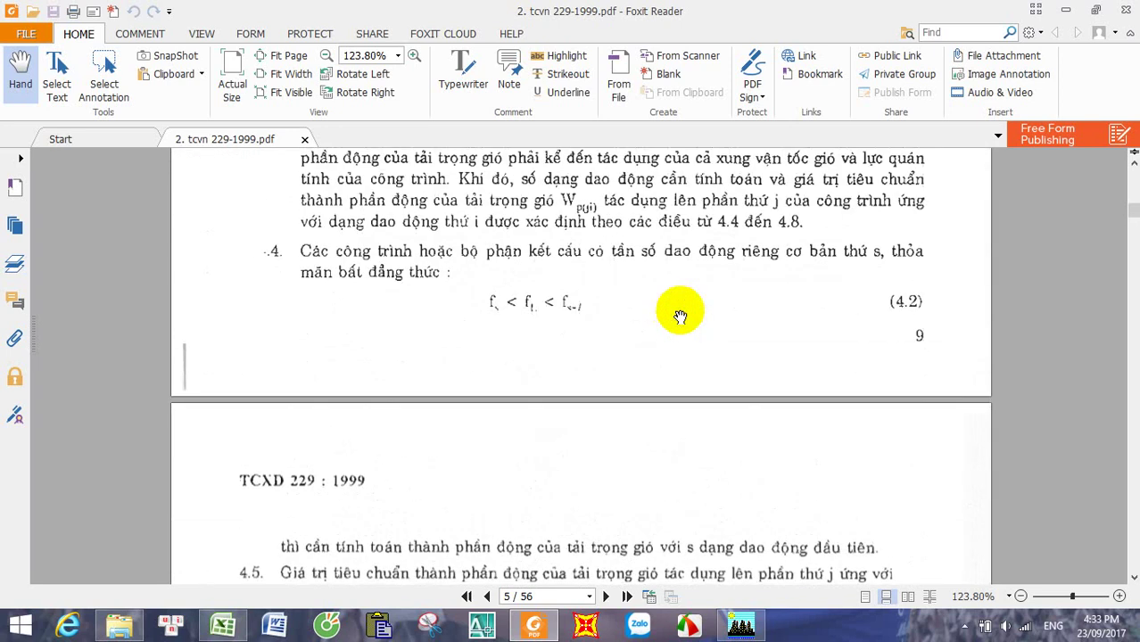
{"action": "scroll", "coordinate": [680, 317], "scroll_direction": "up", "scroll_amount": 8}
{"action": "scroll", "coordinate": [683, 306], "scroll_direction": "down", "scroll_amount": 6}
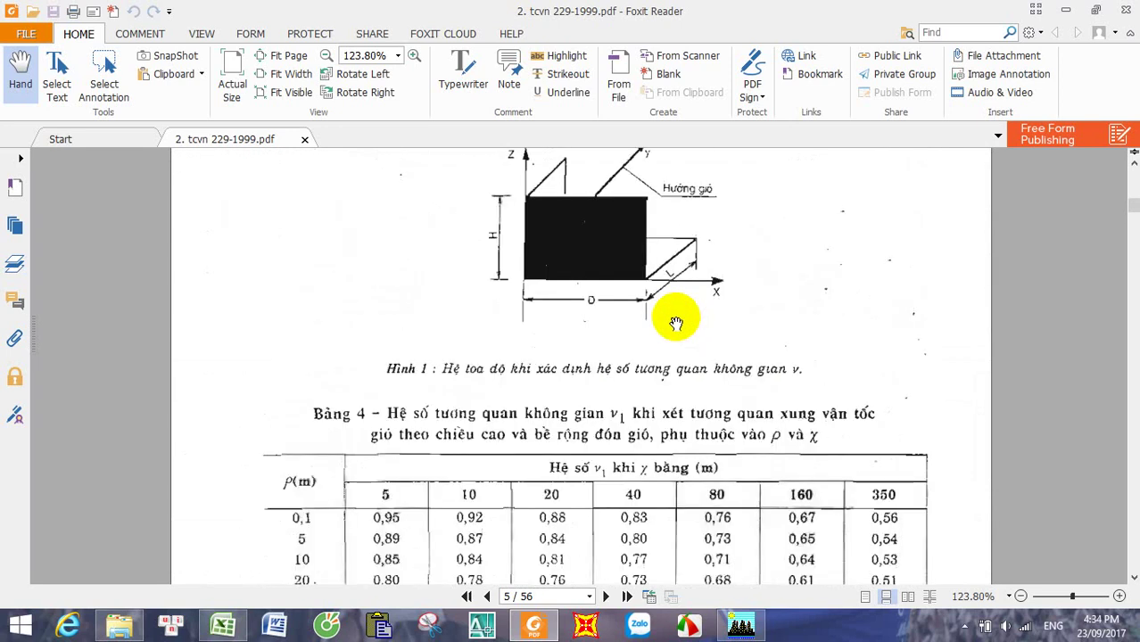
{"action": "scroll", "coordinate": [675, 330], "scroll_direction": "down", "scroll_amount": 3}
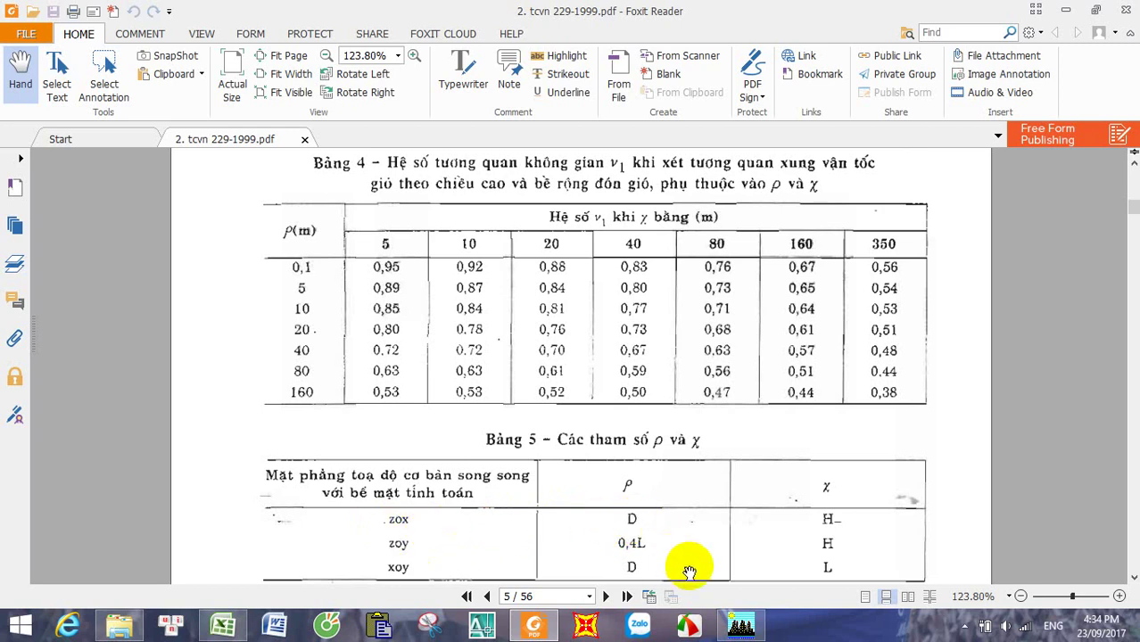
{"action": "scroll", "coordinate": [754, 535], "scroll_direction": "up", "scroll_amount": 3}
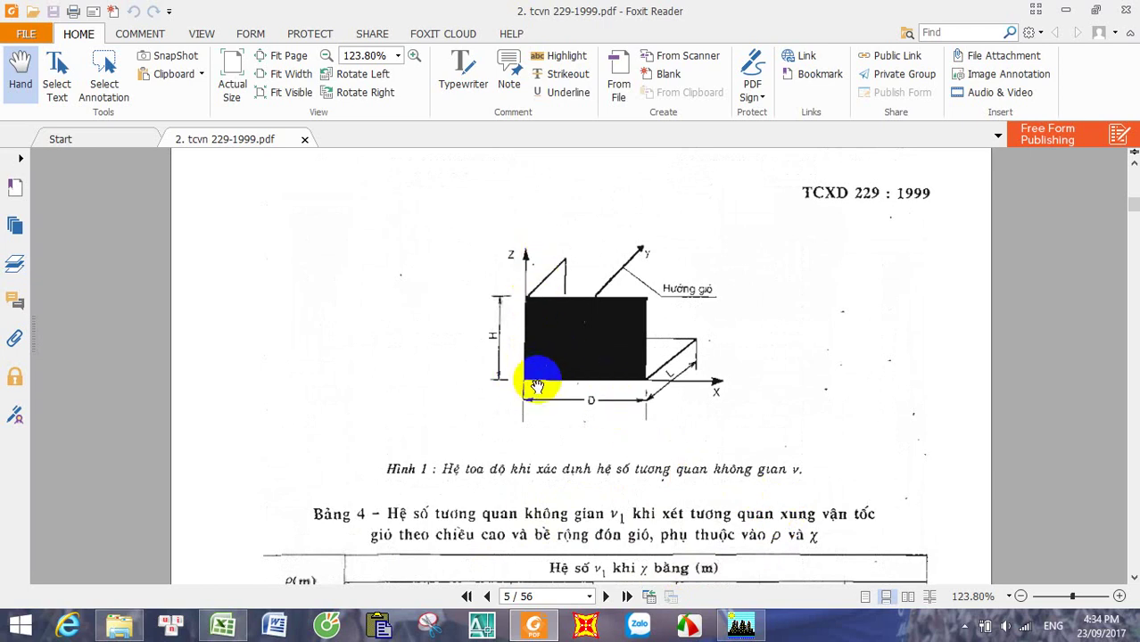
{"action": "left_click", "coordinate": [609, 370]}
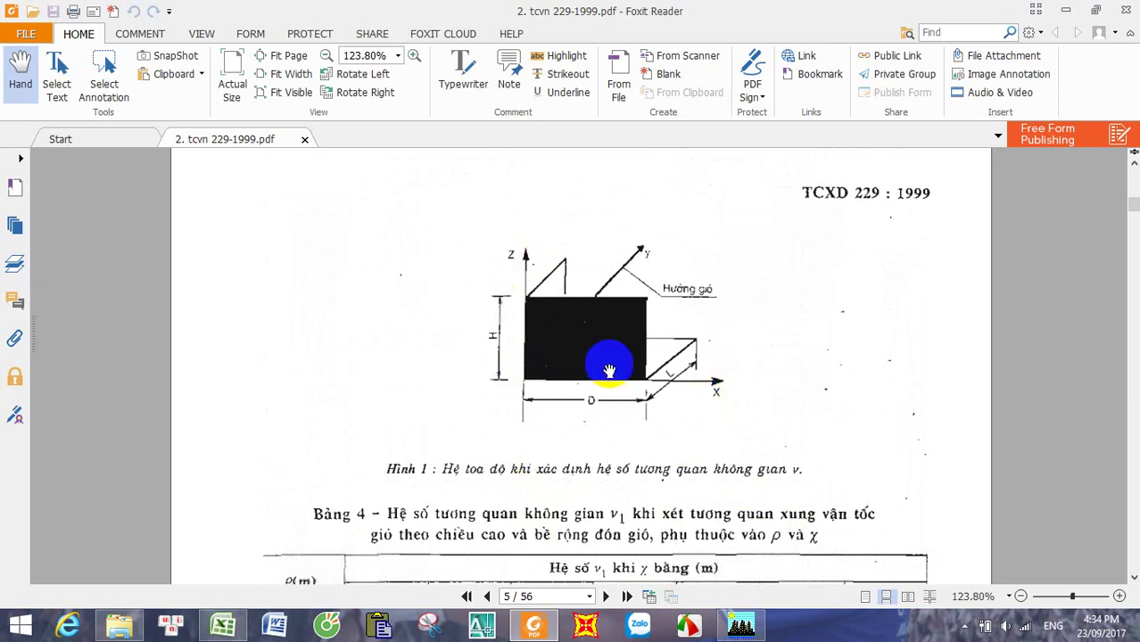
{"action": "scroll", "coordinate": [616, 365], "scroll_direction": "down", "scroll_amount": 2}
{"action": "scroll", "coordinate": [621, 367], "scroll_direction": "down", "scroll_amount": 2}
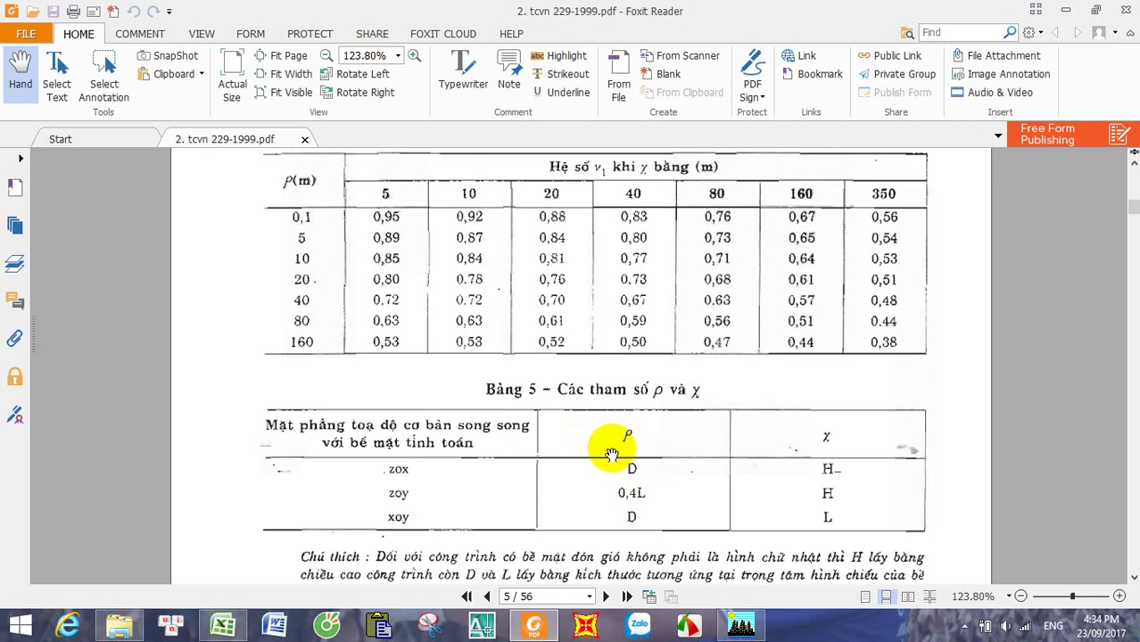
Step: Switch to Excel and check the X=h note and the width D in cell M79 below the gioY sheet's ν interpolation table
{"action": "left_click", "coordinate": [223, 625]}
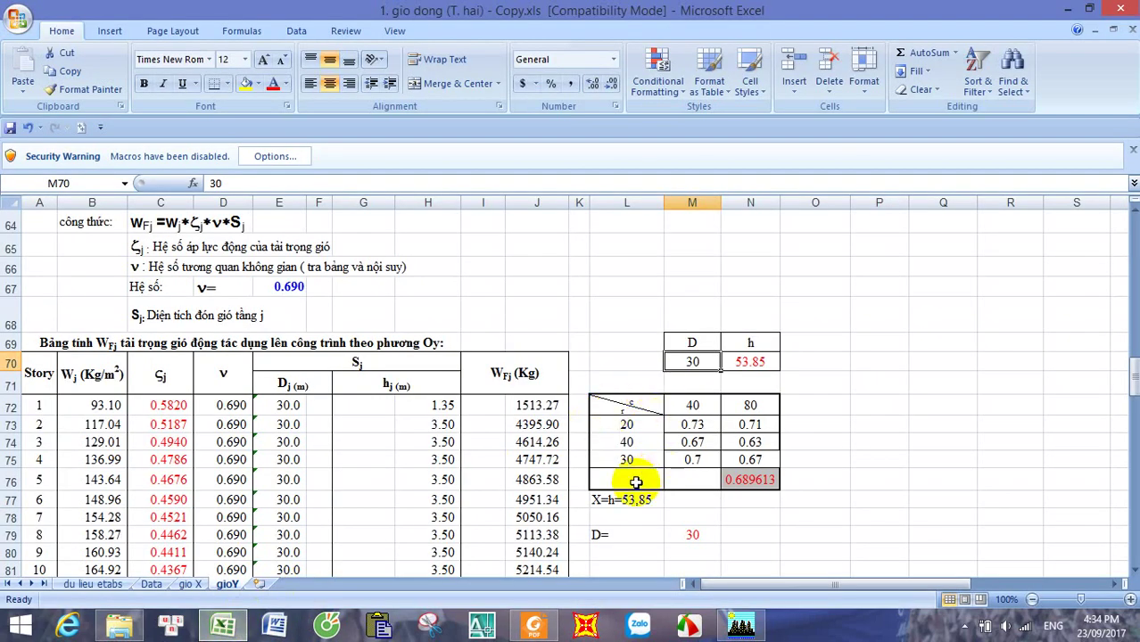
{"action": "scroll", "coordinate": [636, 481], "scroll_direction": "down", "scroll_amount": 2}
{"action": "left_click", "coordinate": [629, 360]}
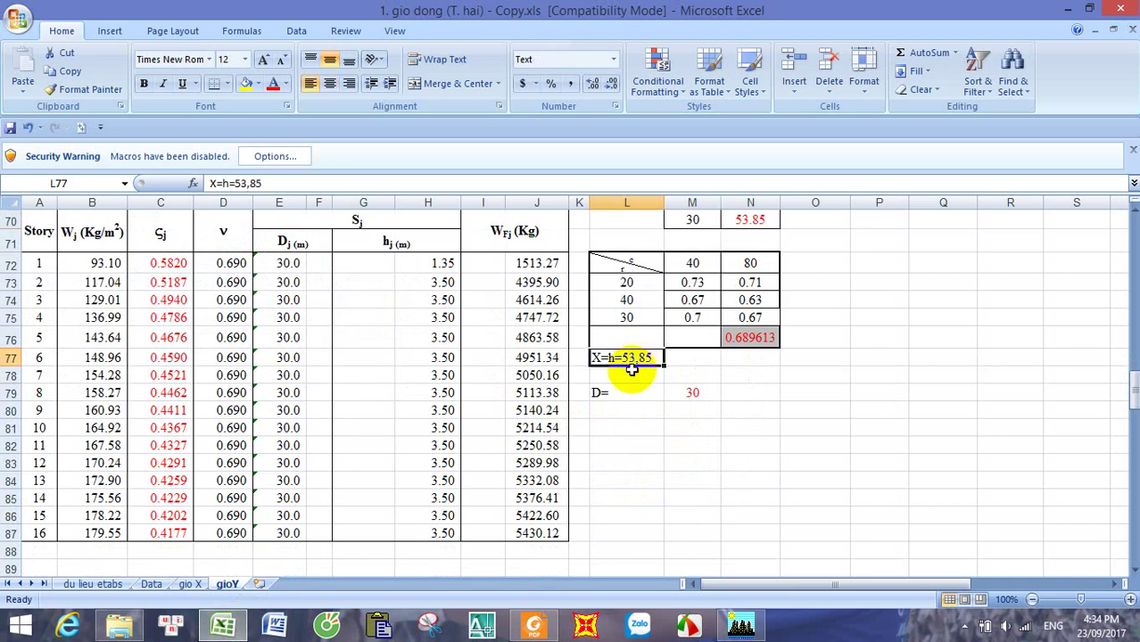
{"action": "left_click", "coordinate": [635, 393]}
{"action": "left_click", "coordinate": [670, 393]}
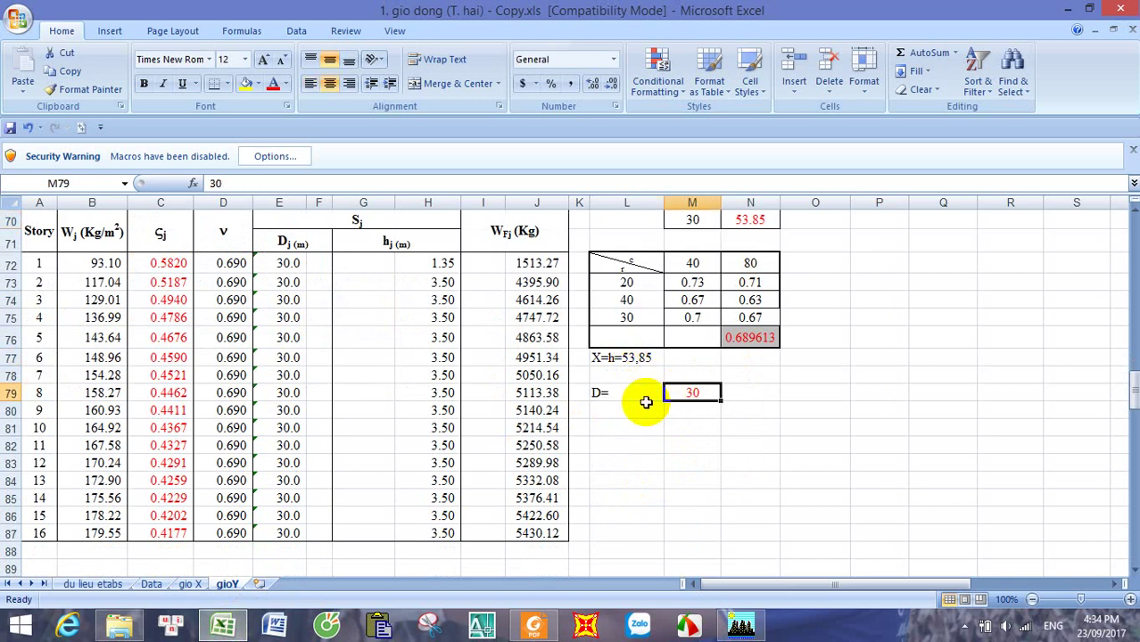
{"action": "left_click", "coordinate": [631, 395]}
{"action": "left_click", "coordinate": [683, 397]}
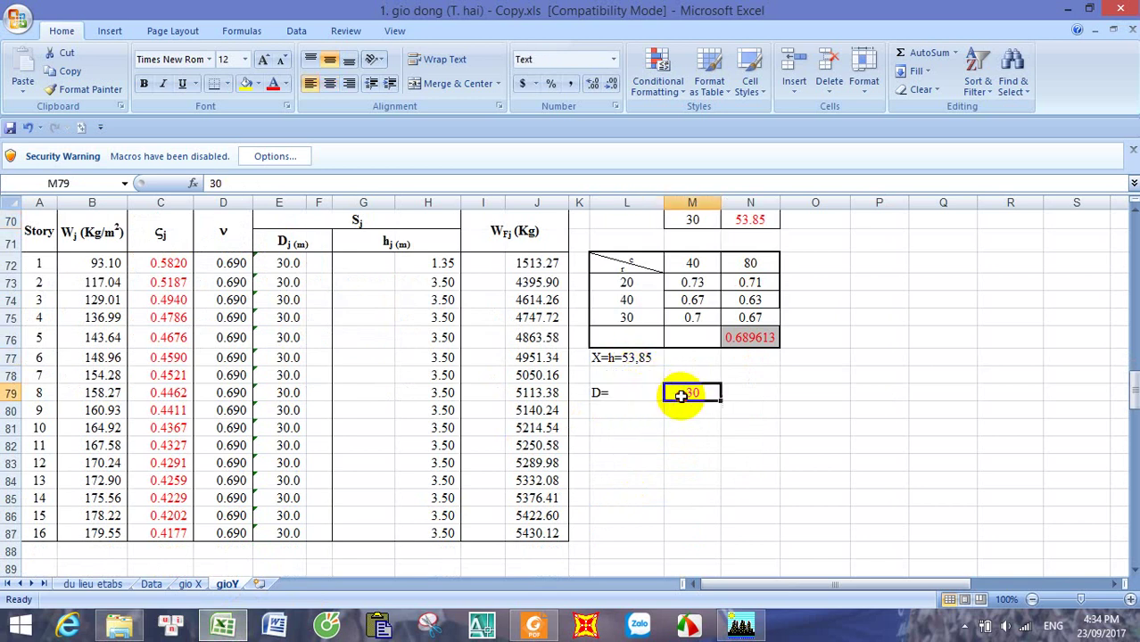
Step: Review the ν interpolation table and the r=0,4L parameter on the gio X sheet for comparison
{"action": "left_click", "coordinate": [191, 586]}
{"action": "scroll", "coordinate": [500, 401], "scroll_direction": "up", "scroll_amount": 4}
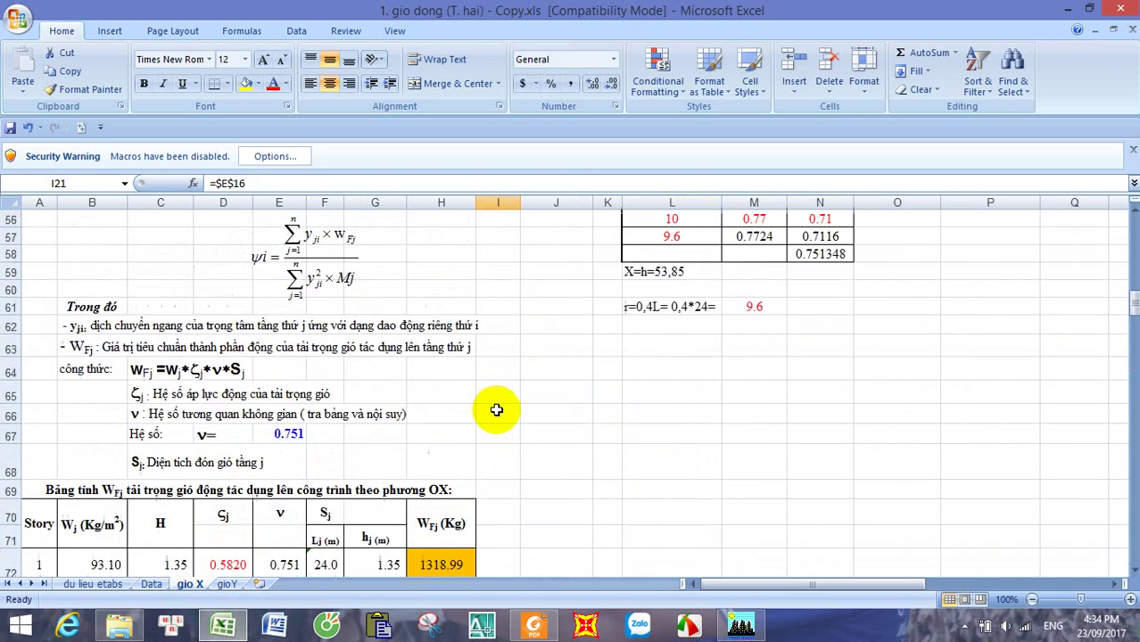
{"action": "scroll", "coordinate": [500, 420], "scroll_direction": "up", "scroll_amount": 2}
{"action": "scroll", "coordinate": [671, 442], "scroll_direction": "down", "scroll_amount": 1}
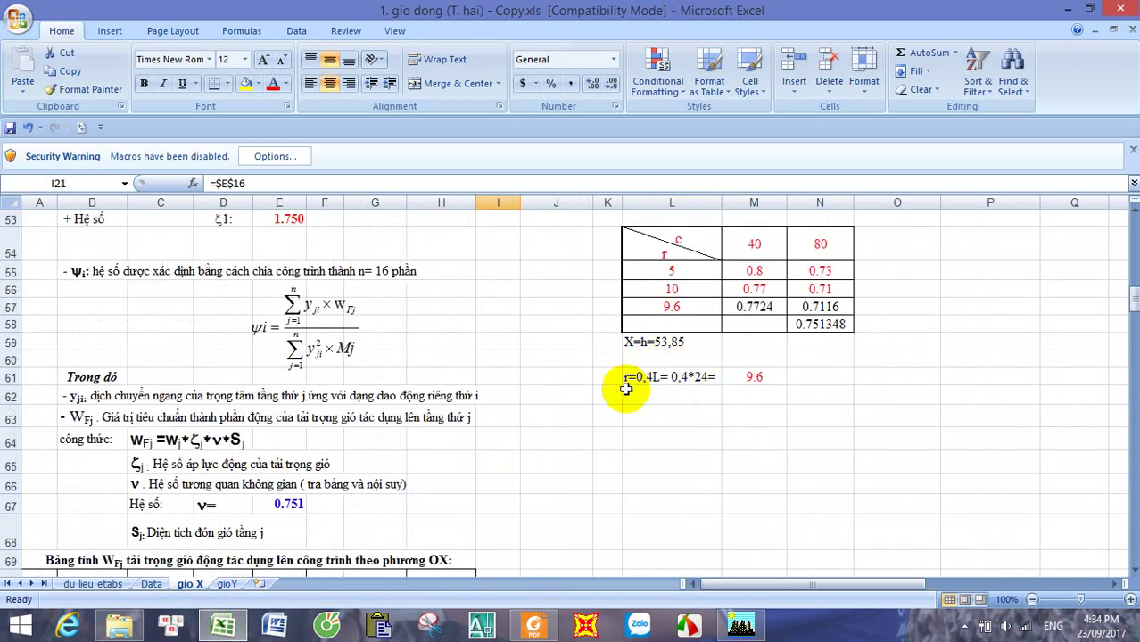
Step: Return to the gioY sheet and inspect the formulas behind the ν coefficient in cells E67 and D72
{"action": "left_click", "coordinate": [227, 585]}
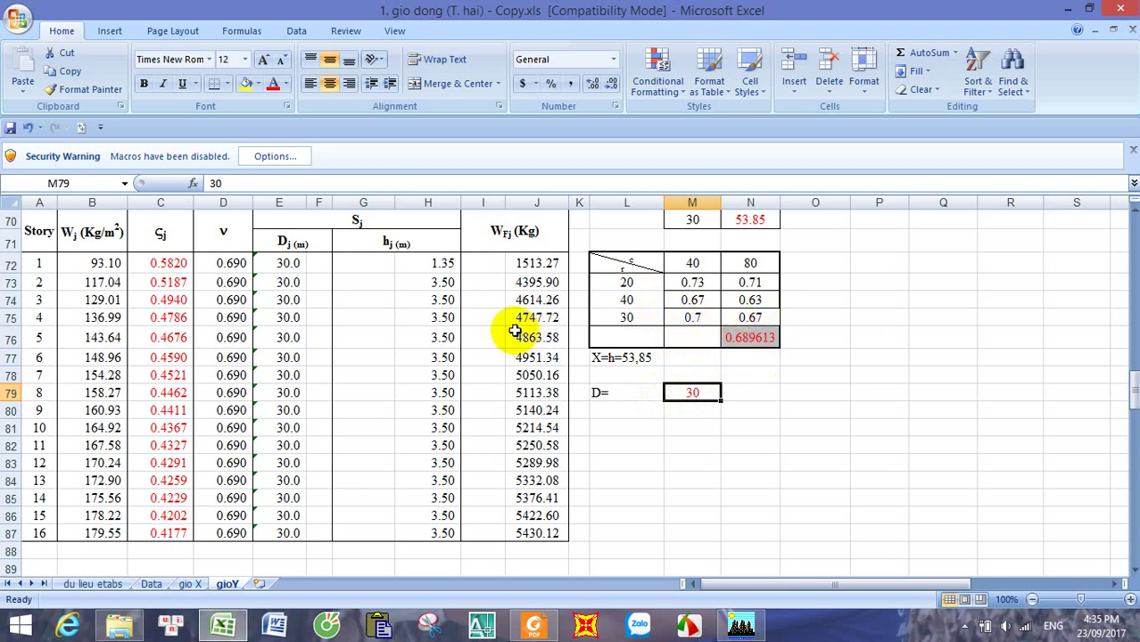
{"action": "scroll", "coordinate": [513, 326], "scroll_direction": "up", "scroll_amount": 1}
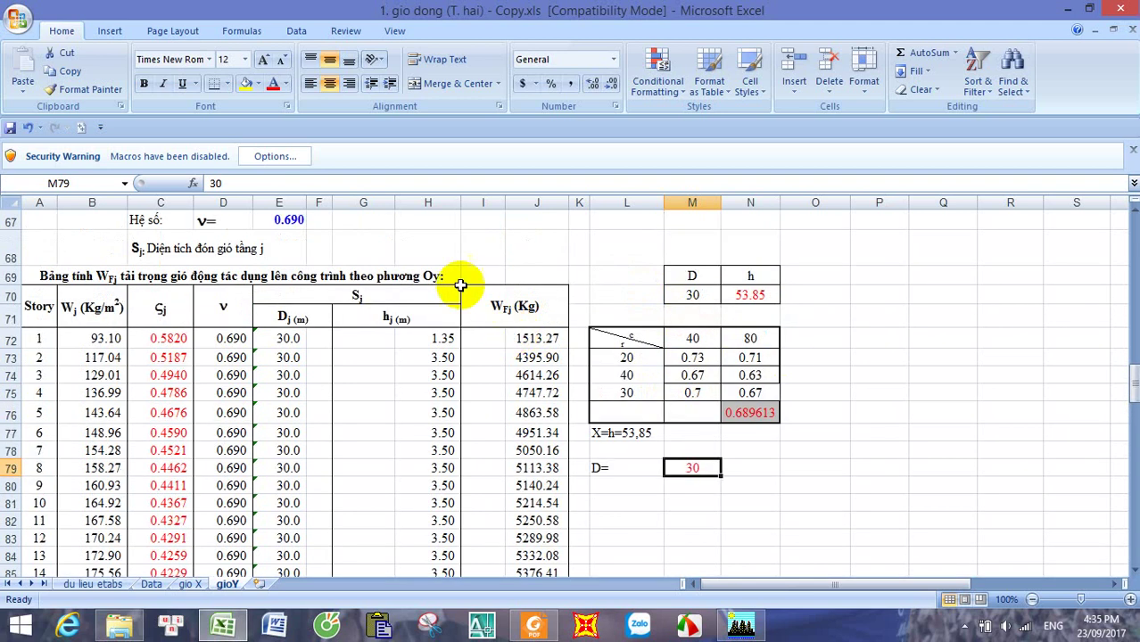
{"action": "left_click", "coordinate": [284, 226]}
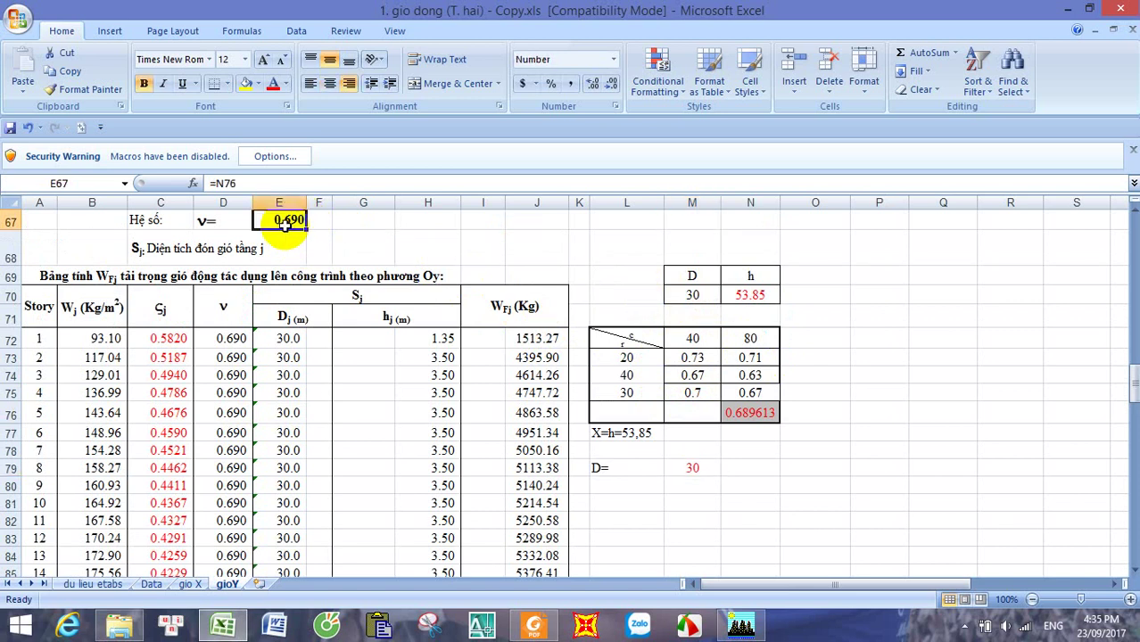
{"action": "double_click", "coordinate": [284, 226]}
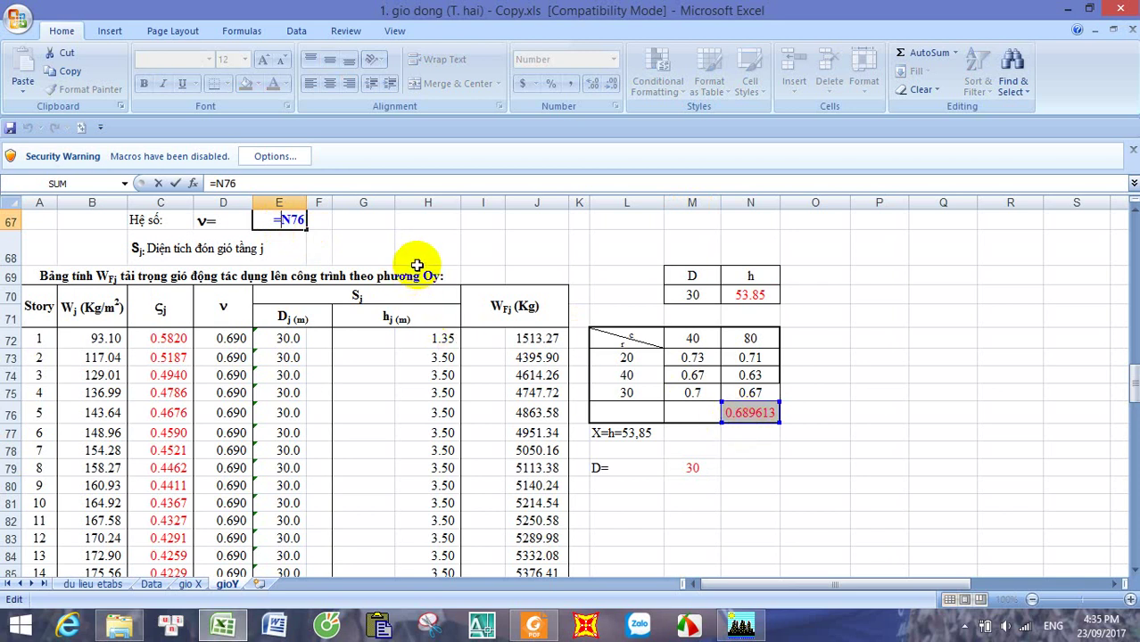
{"action": "key", "text": "Escape"}
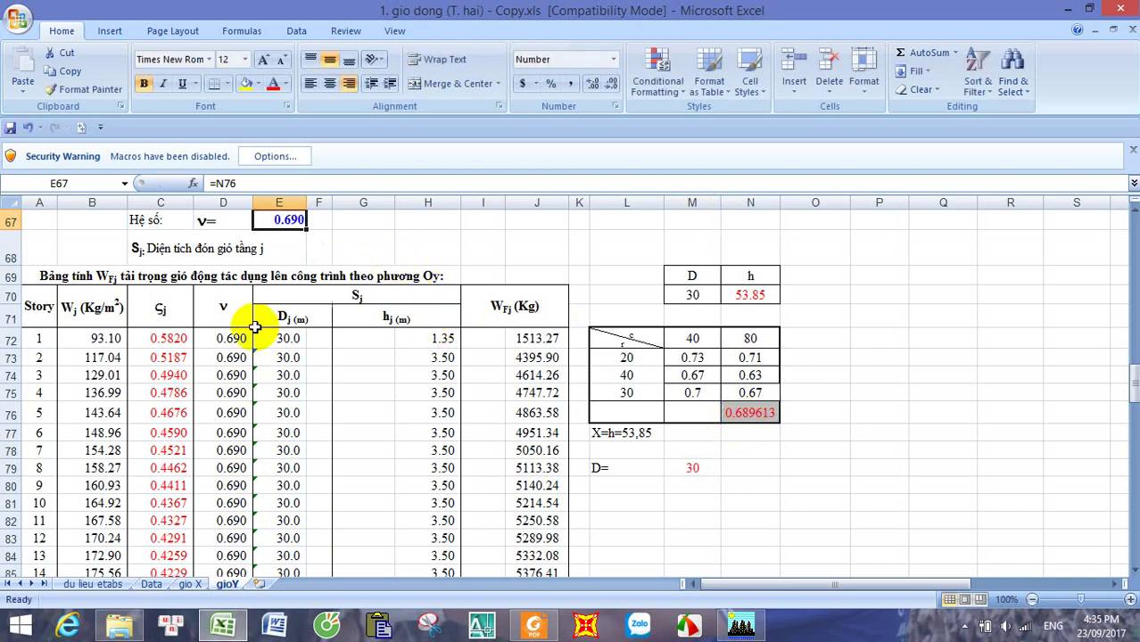
{"action": "scroll", "coordinate": [245, 349], "scroll_direction": "down", "scroll_amount": 1}
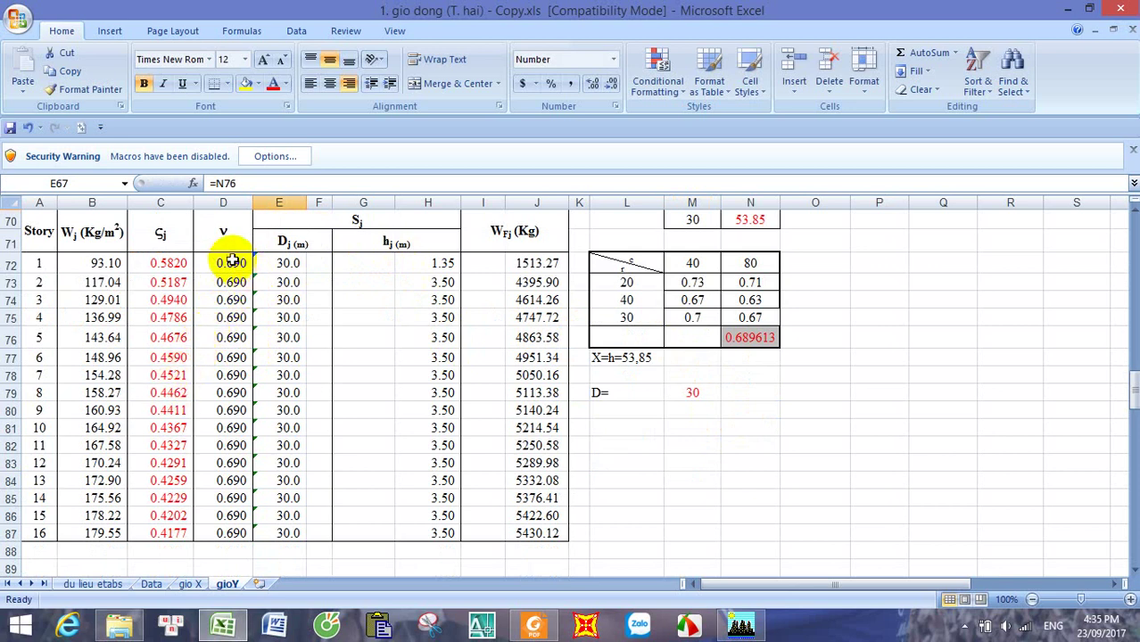
{"action": "scroll", "coordinate": [237, 267], "scroll_direction": "up", "scroll_amount": 1}
{"action": "double_click", "coordinate": [231, 338]}
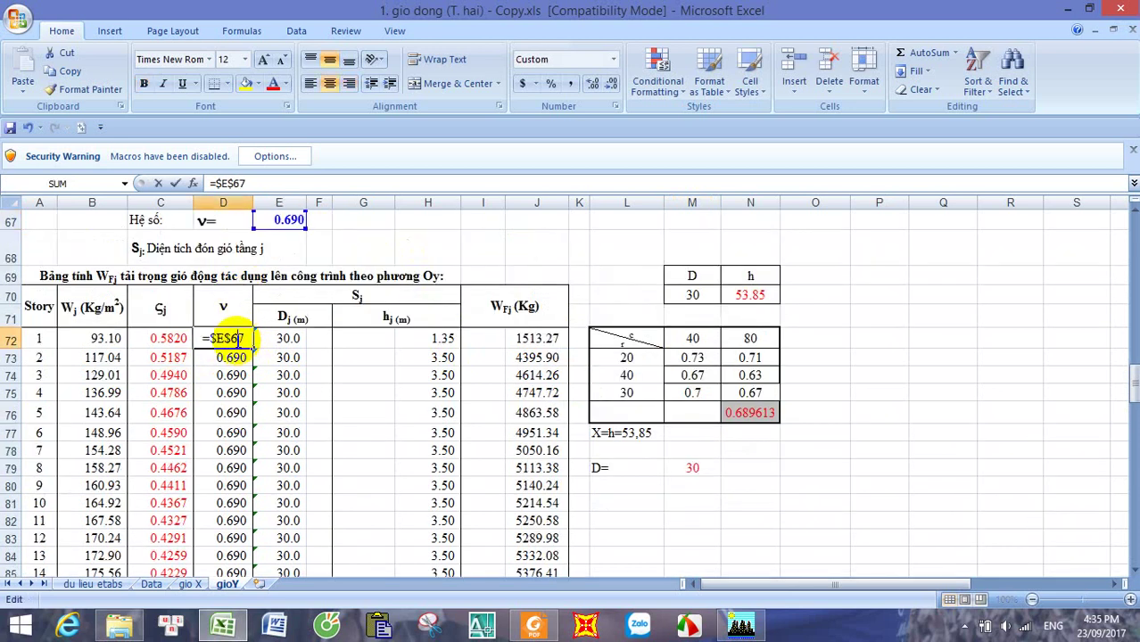
{"action": "key", "text": "Escape"}
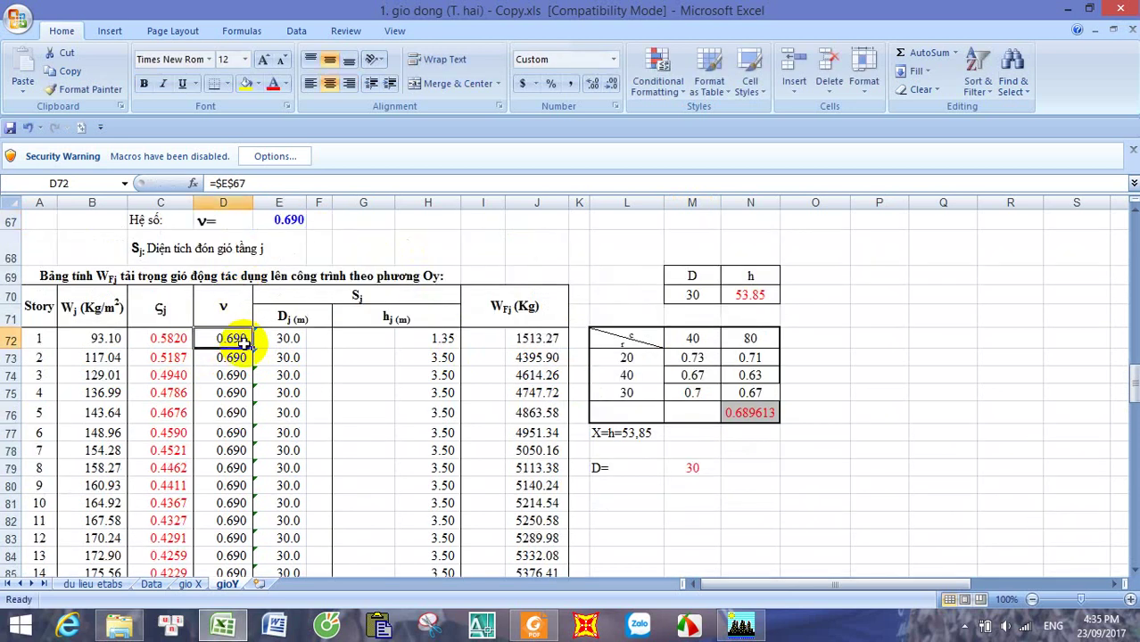
Step: Inspect the story 1 formulas for Wj in cell B72 and the pressure coefficient ζj in cell C72
{"action": "left_click", "coordinate": [116, 338]}
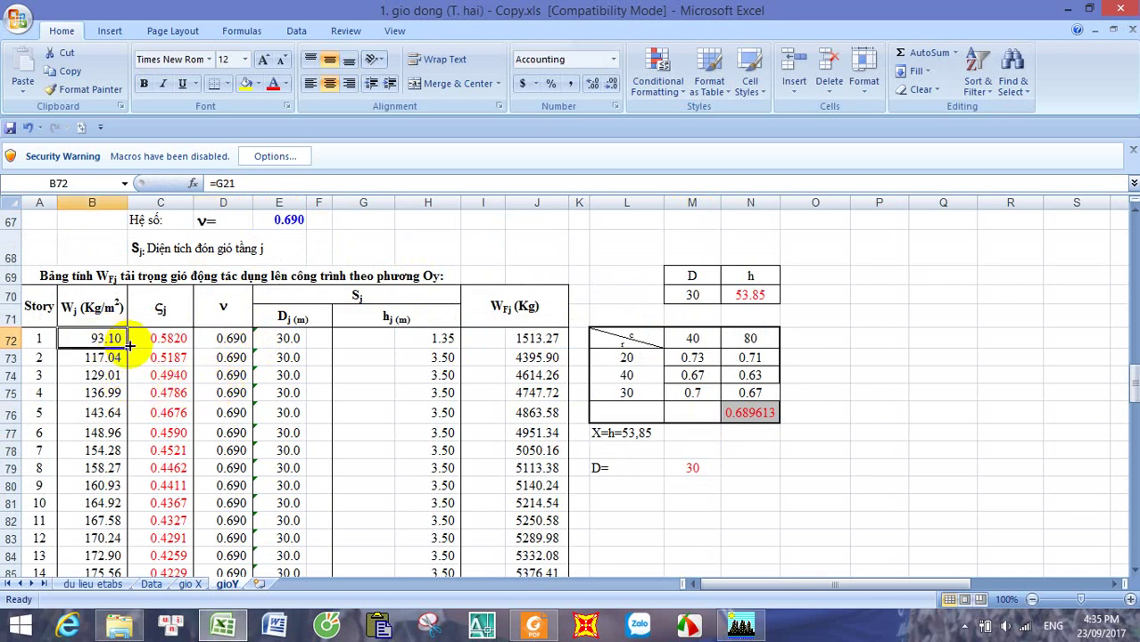
{"action": "scroll", "coordinate": [130, 348], "scroll_direction": "down", "scroll_amount": 1}
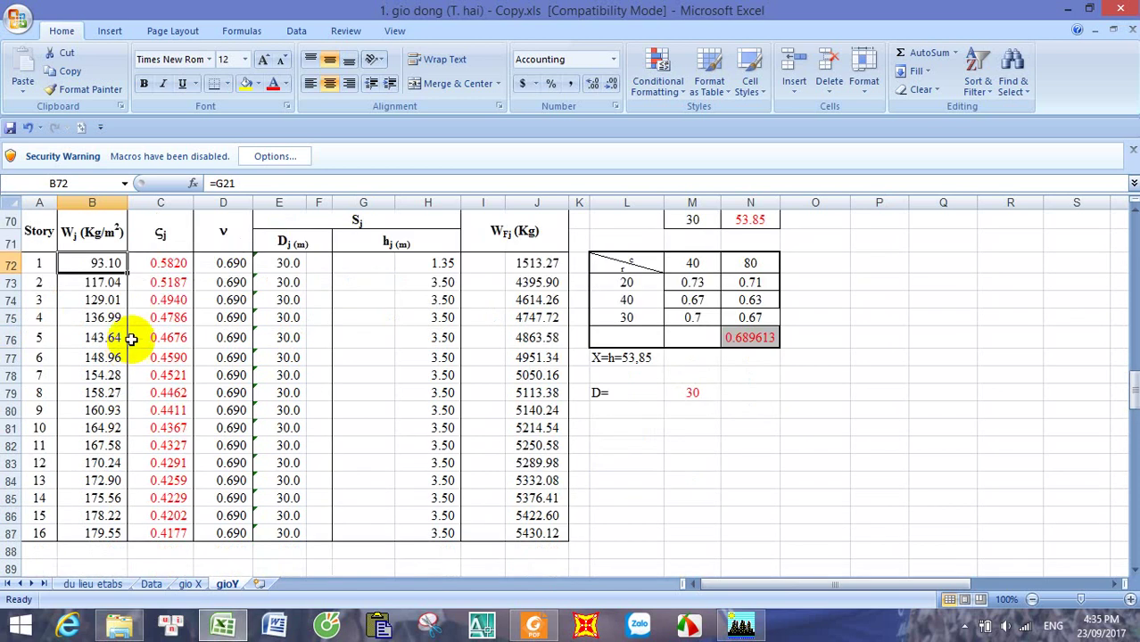
{"action": "left_click", "coordinate": [163, 262]}
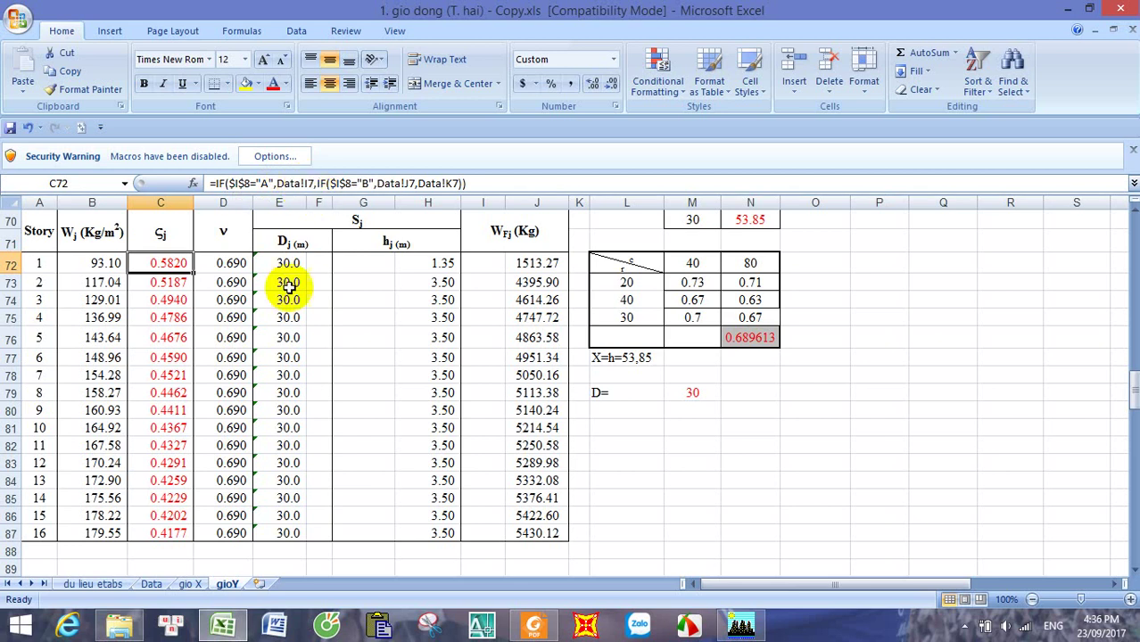
Step: Examine the zone A and zone B dynamic pressure coefficient columns in the Data sheet's formula-based table
{"action": "left_click", "coordinate": [113, 585]}
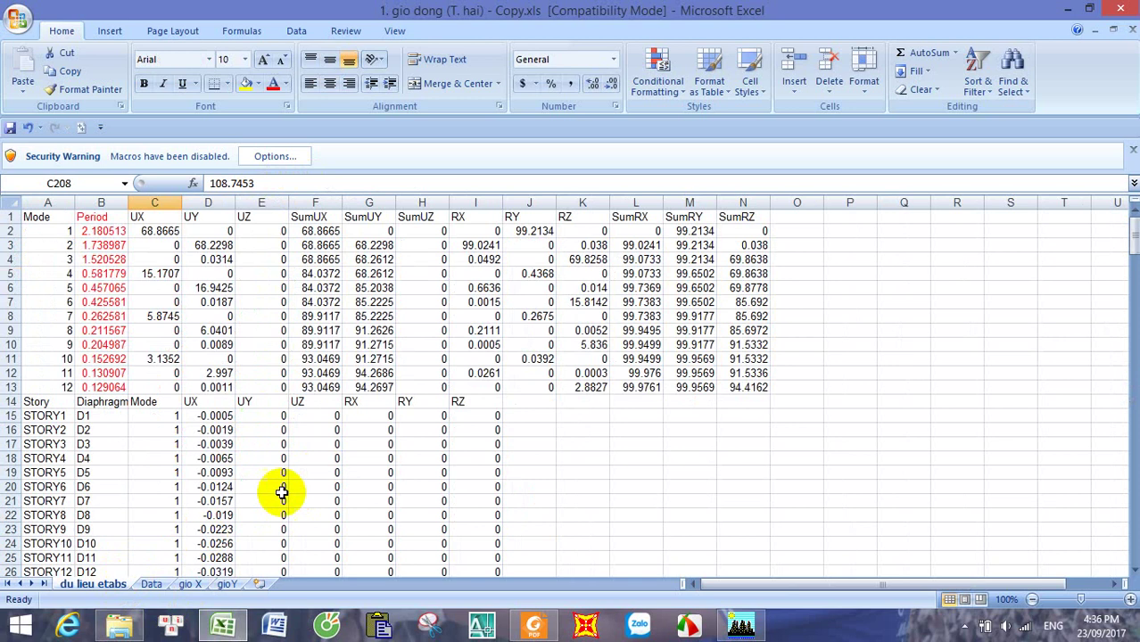
{"action": "left_click", "coordinate": [152, 585]}
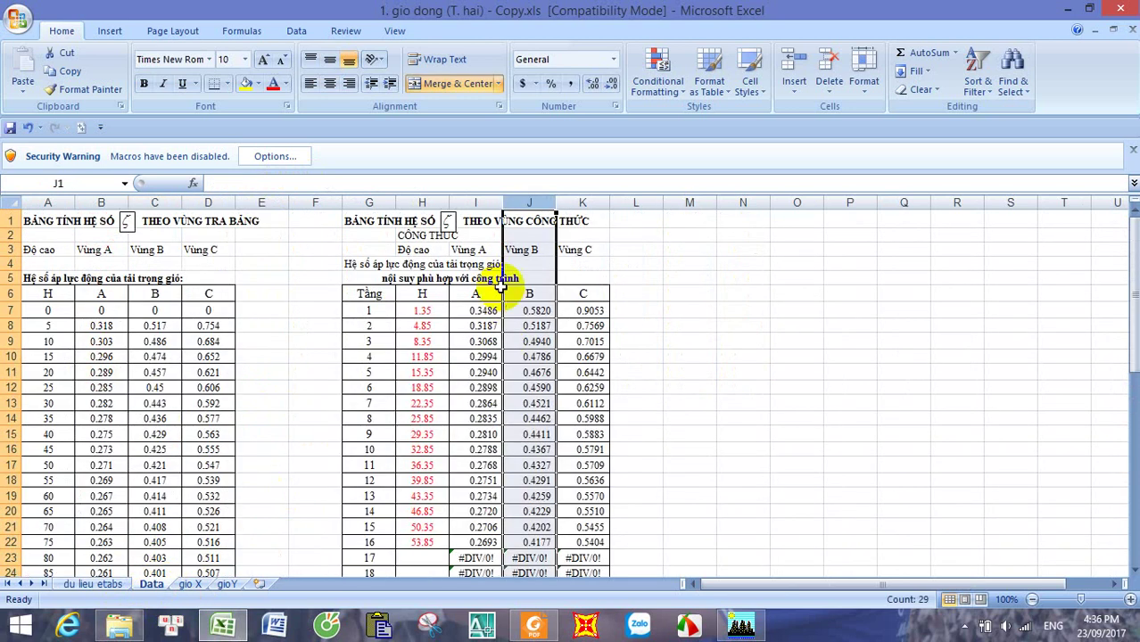
{"action": "left_click", "coordinate": [522, 202]}
{"action": "left_click", "coordinate": [474, 203]}
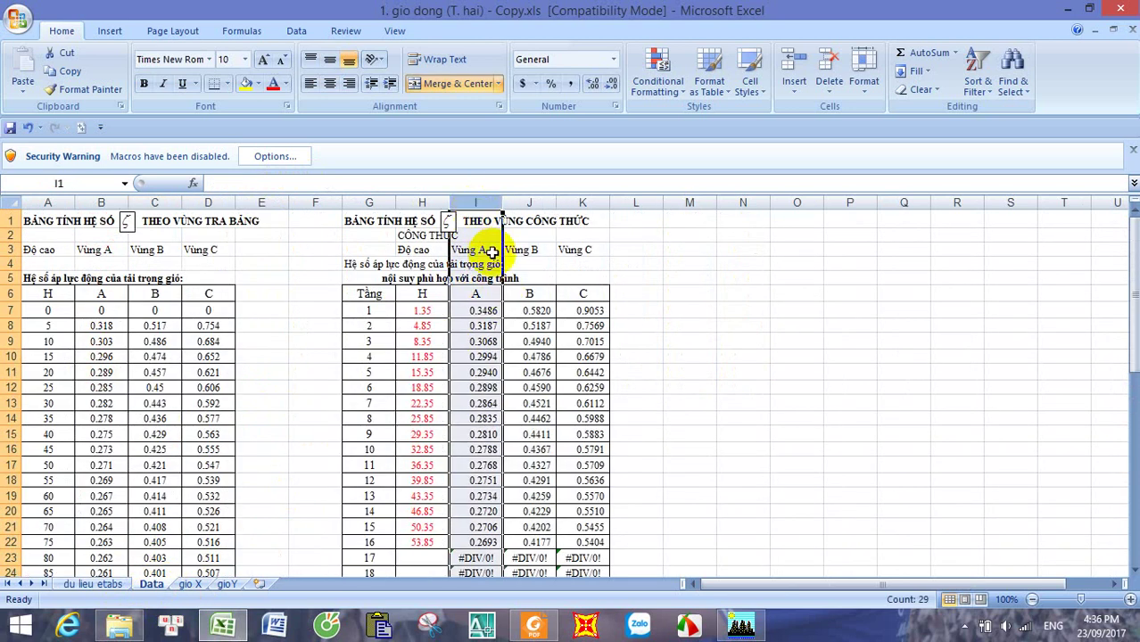
{"action": "left_click", "coordinate": [515, 202]}
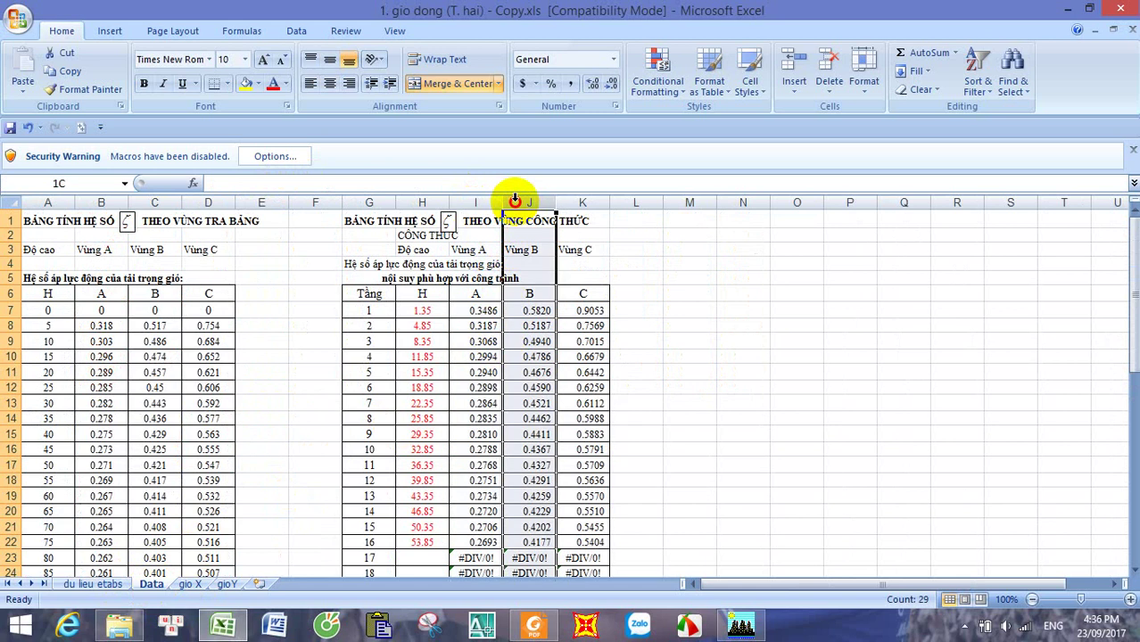
Step: Return to the gioY sheet and inspect the story 1 formulas for ν in D72 and width Dj in E72
{"action": "left_click", "coordinate": [226, 584]}
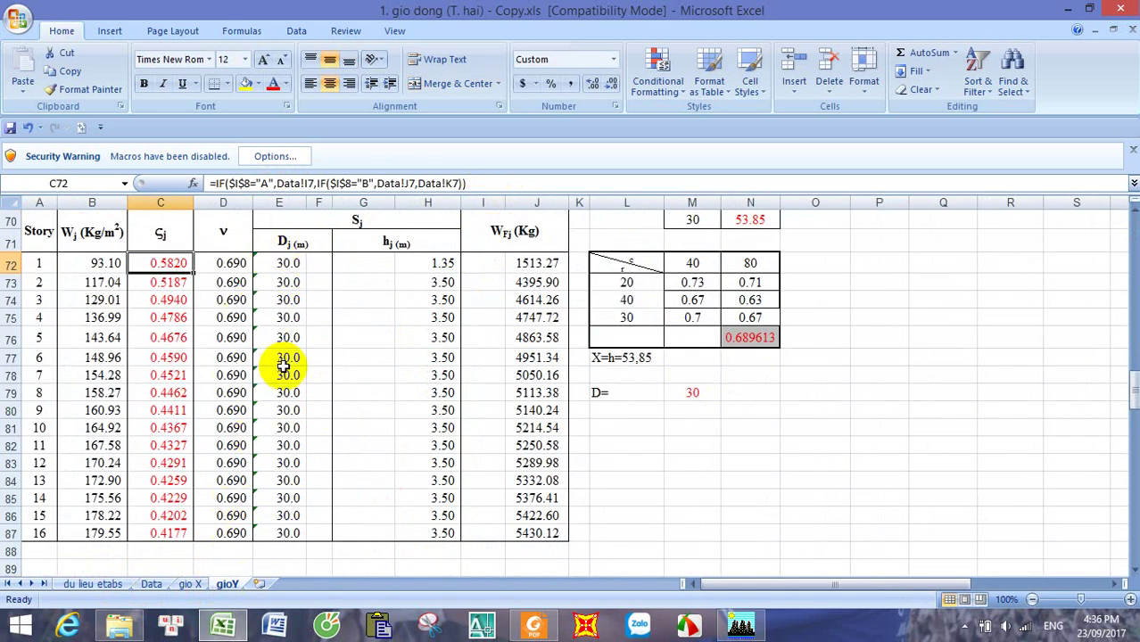
{"action": "left_click", "coordinate": [221, 265]}
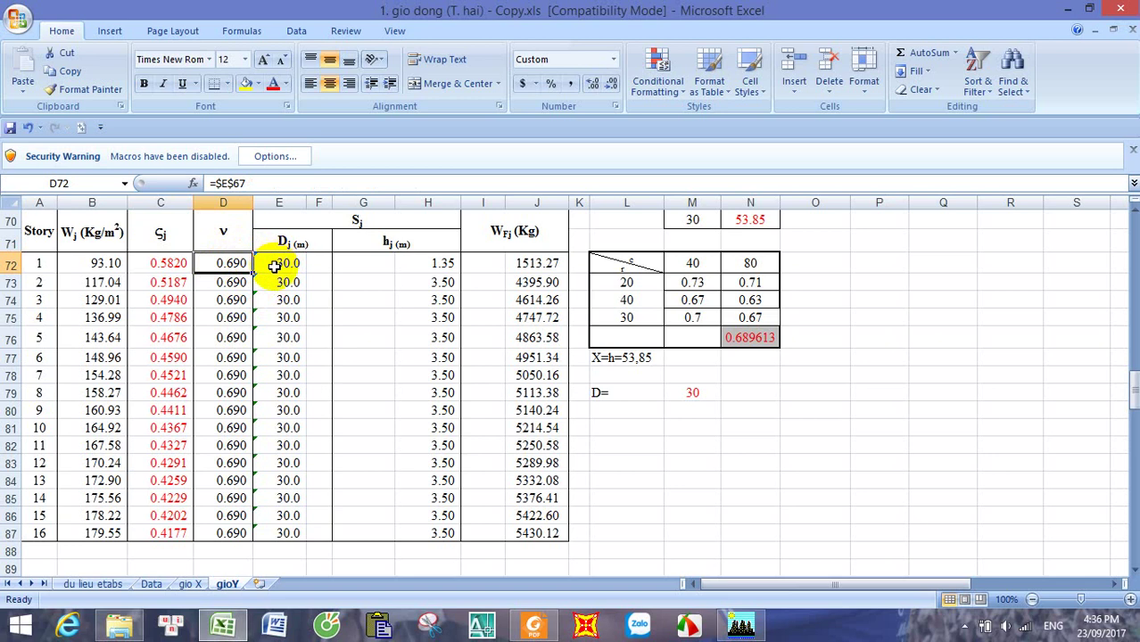
{"action": "left_click", "coordinate": [275, 266]}
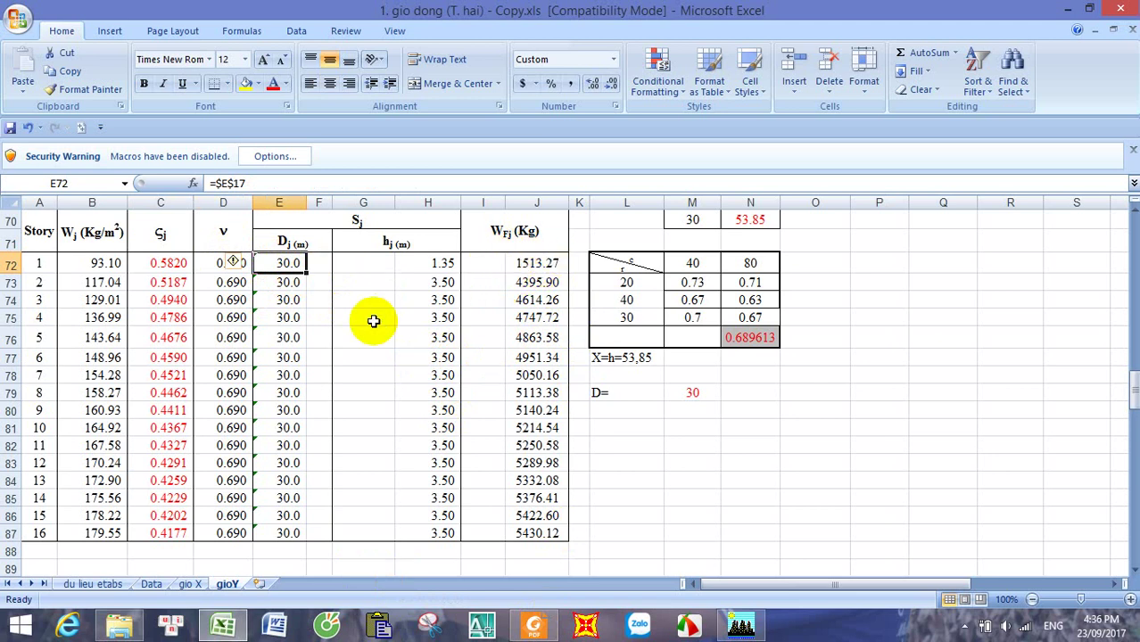
Step: Inspect the yj2 reference in cell B99 of the gioY sheet's ψ table and glance at the gio X sheet for comparison
{"action": "scroll", "coordinate": [374, 321], "scroll_direction": "down", "scroll_amount": 3}
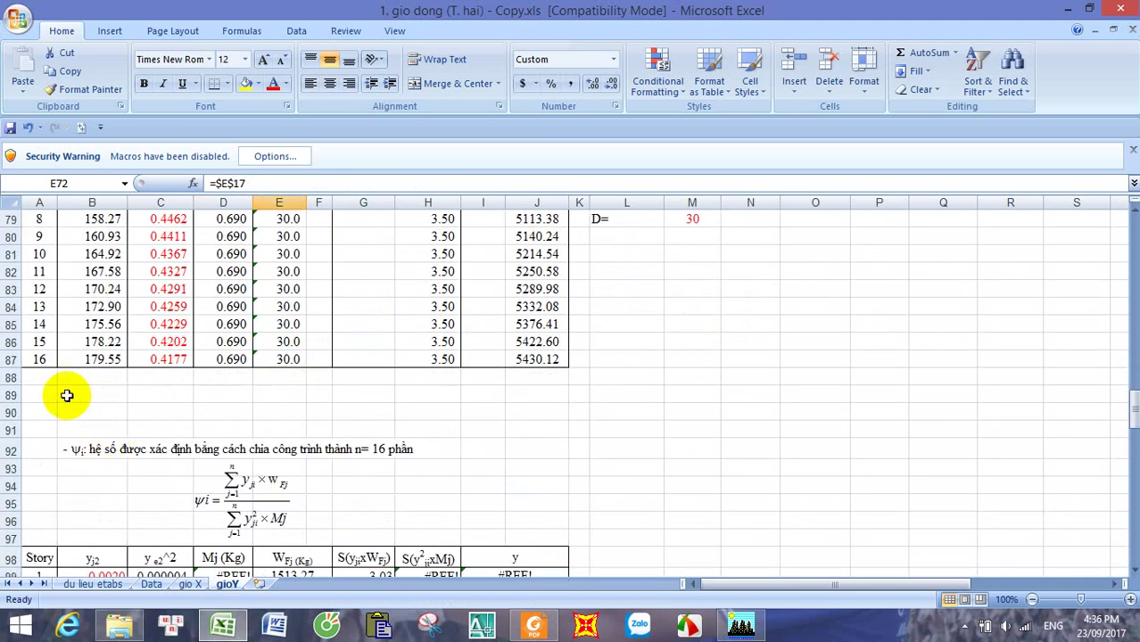
{"action": "scroll", "coordinate": [10, 378], "scroll_direction": "down", "scroll_amount": 4}
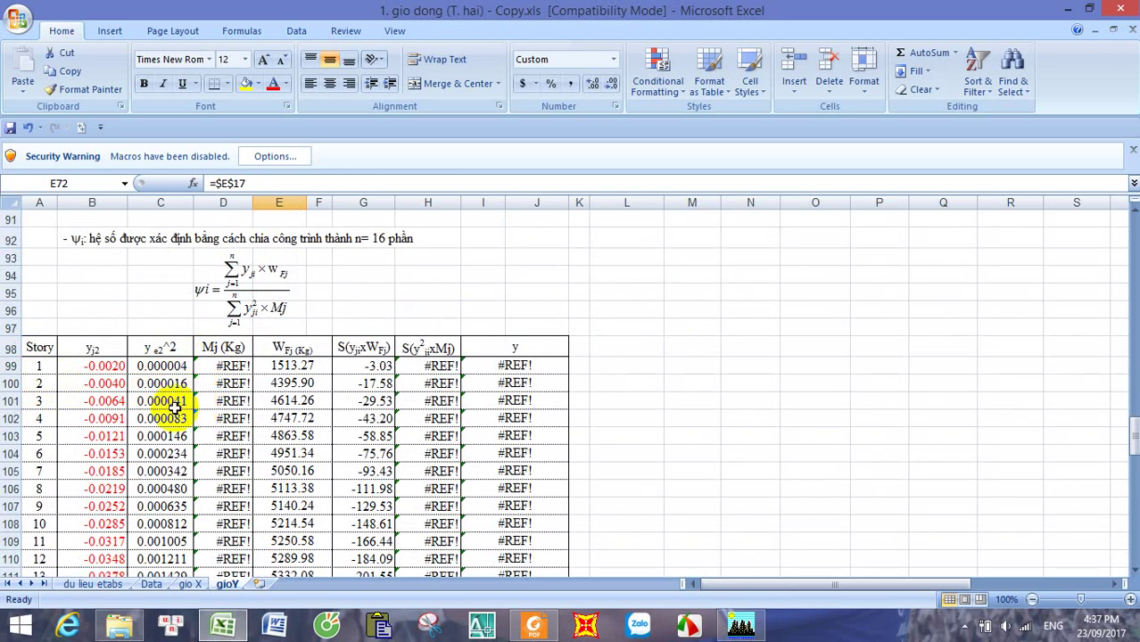
{"action": "left_click", "coordinate": [96, 364]}
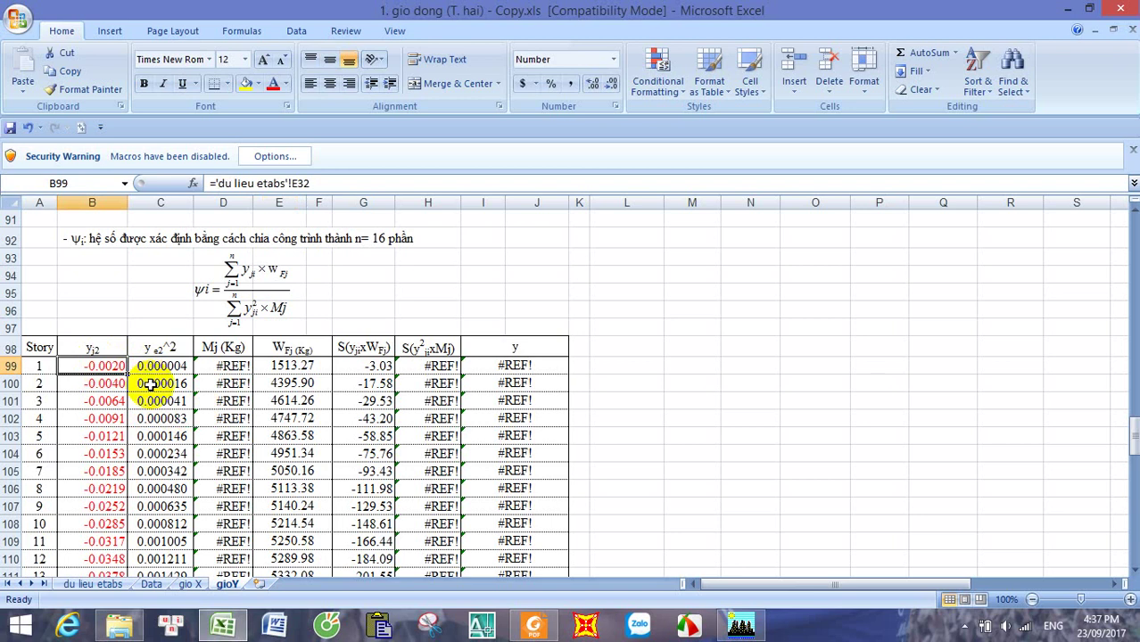
{"action": "scroll", "coordinate": [150, 385], "scroll_direction": "down", "scroll_amount": 1}
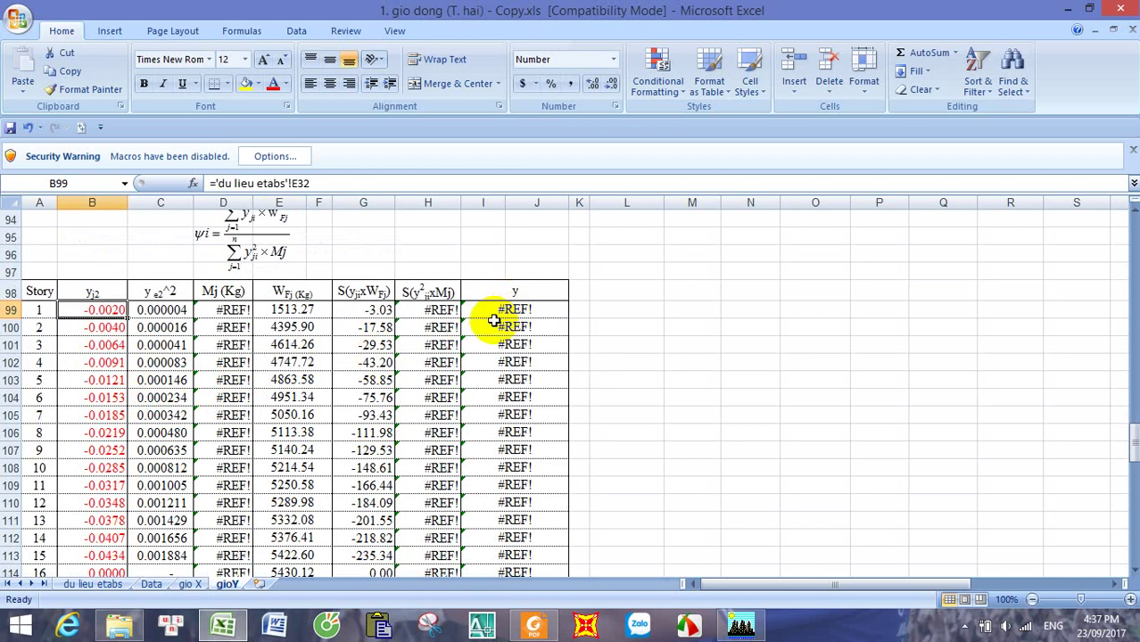
{"action": "left_click", "coordinate": [189, 584]}
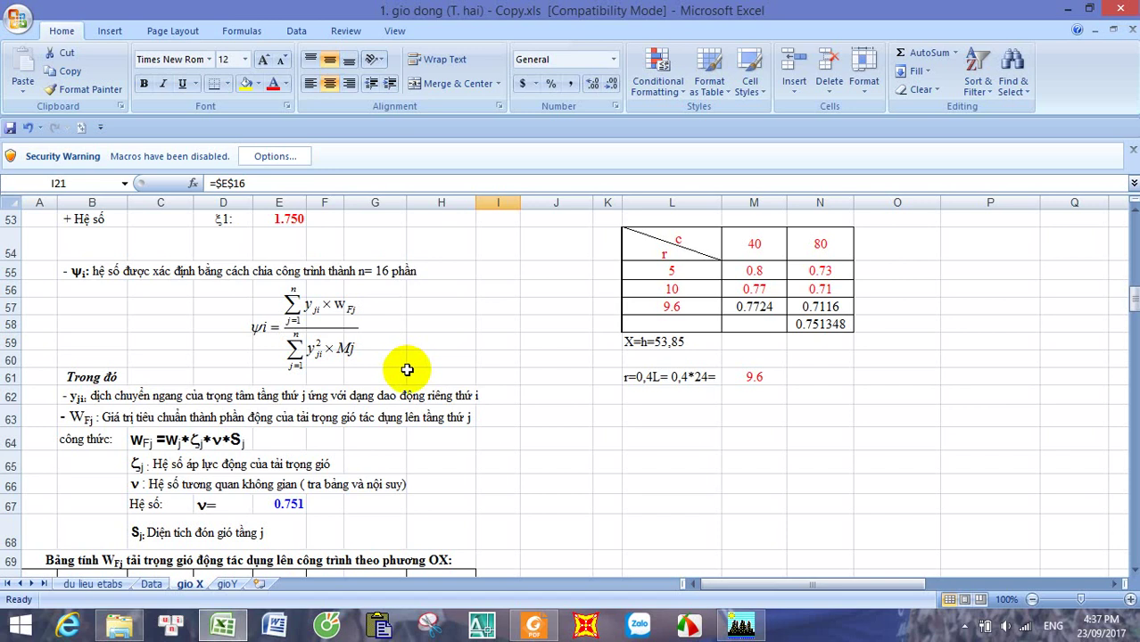
{"action": "scroll", "coordinate": [405, 374], "scroll_direction": "up", "scroll_amount": 3}
{"action": "scroll", "coordinate": [403, 381], "scroll_direction": "down", "scroll_amount": 4}
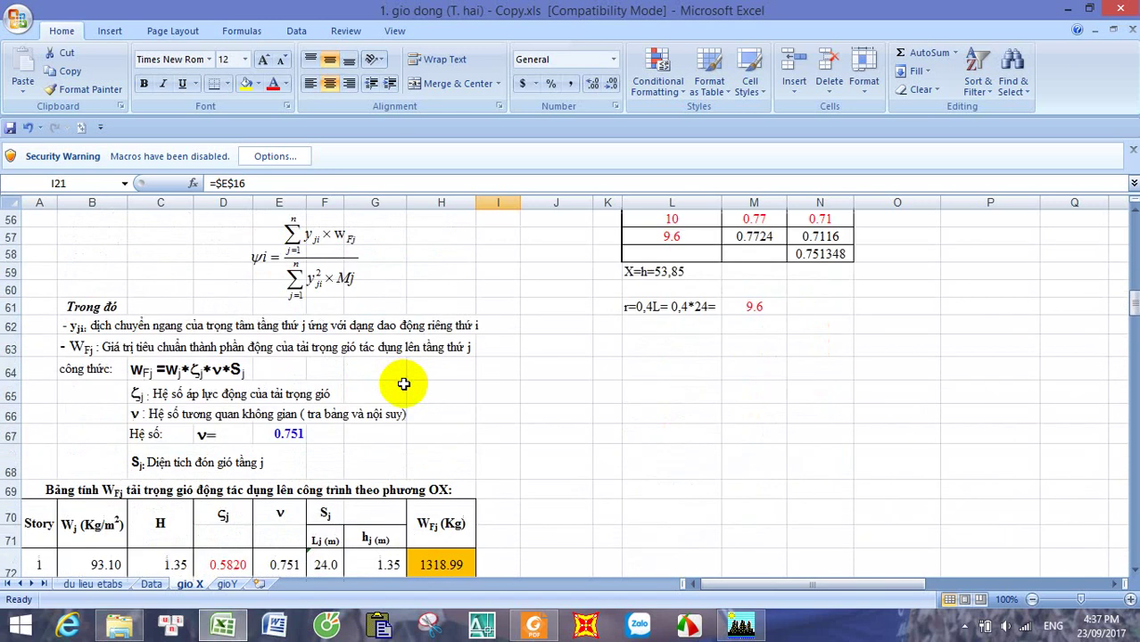
{"action": "left_click", "coordinate": [229, 584]}
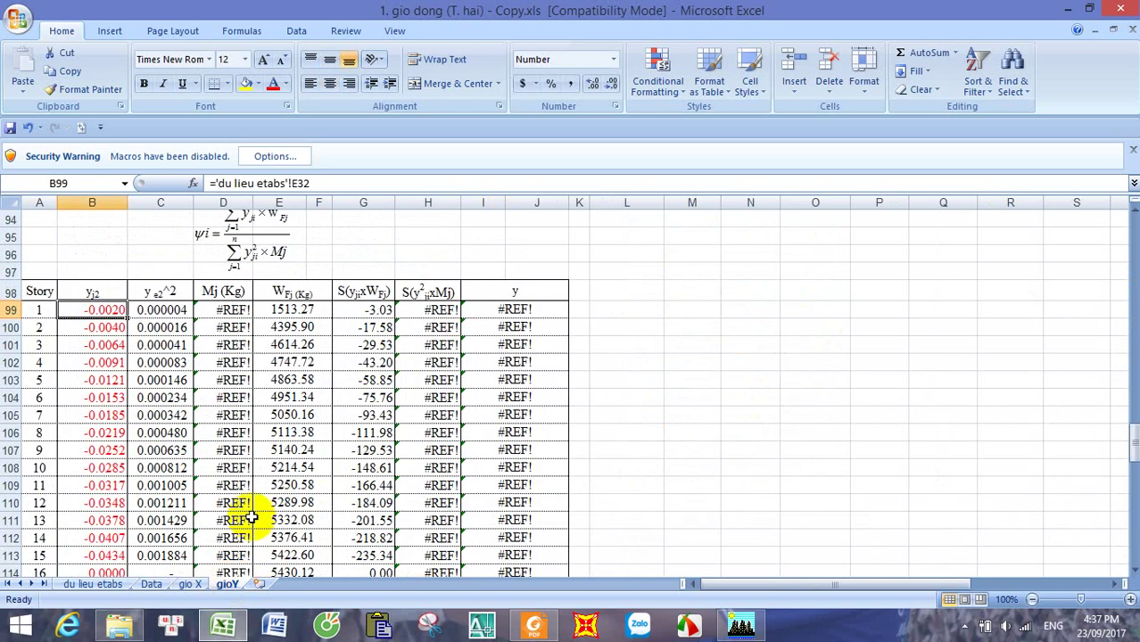
{"action": "scroll", "coordinate": [393, 394], "scroll_direction": "down", "scroll_amount": 2}
{"action": "scroll", "coordinate": [394, 393], "scroll_direction": "up", "scroll_amount": 1}
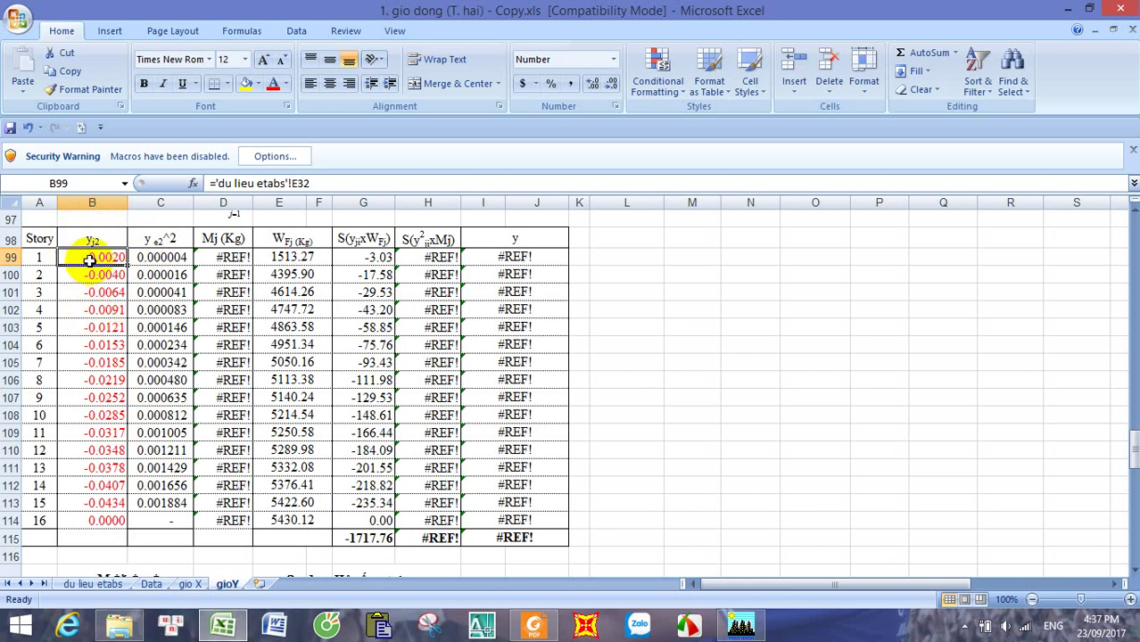
Step: Link story 1's yj2 in B99 to the mode 2 UY value with ='du lieu etabs'!E31 and fill the formula down to B114
{"action": "type", "text": "="}
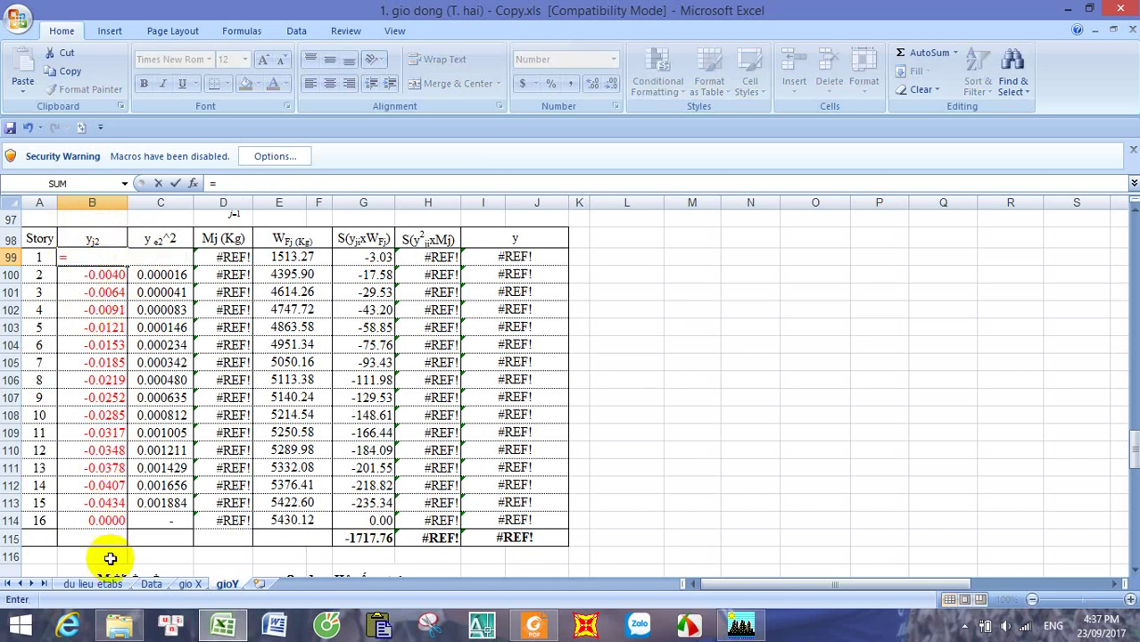
{"action": "left_click", "coordinate": [104, 587]}
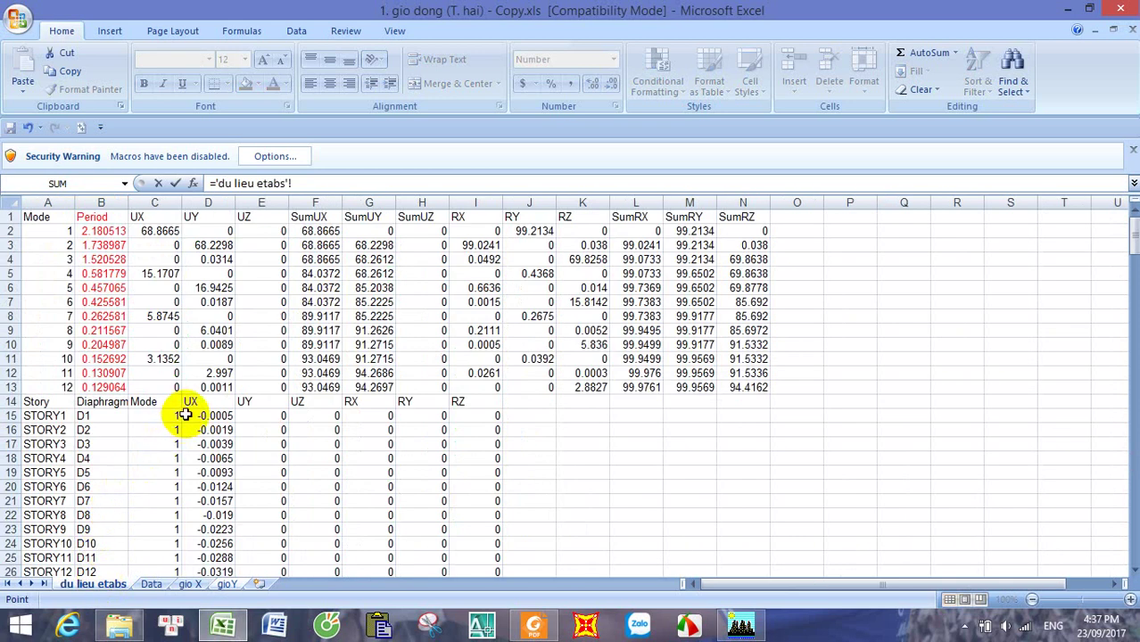
{"action": "scroll", "coordinate": [200, 397], "scroll_direction": "down", "scroll_amount": 3}
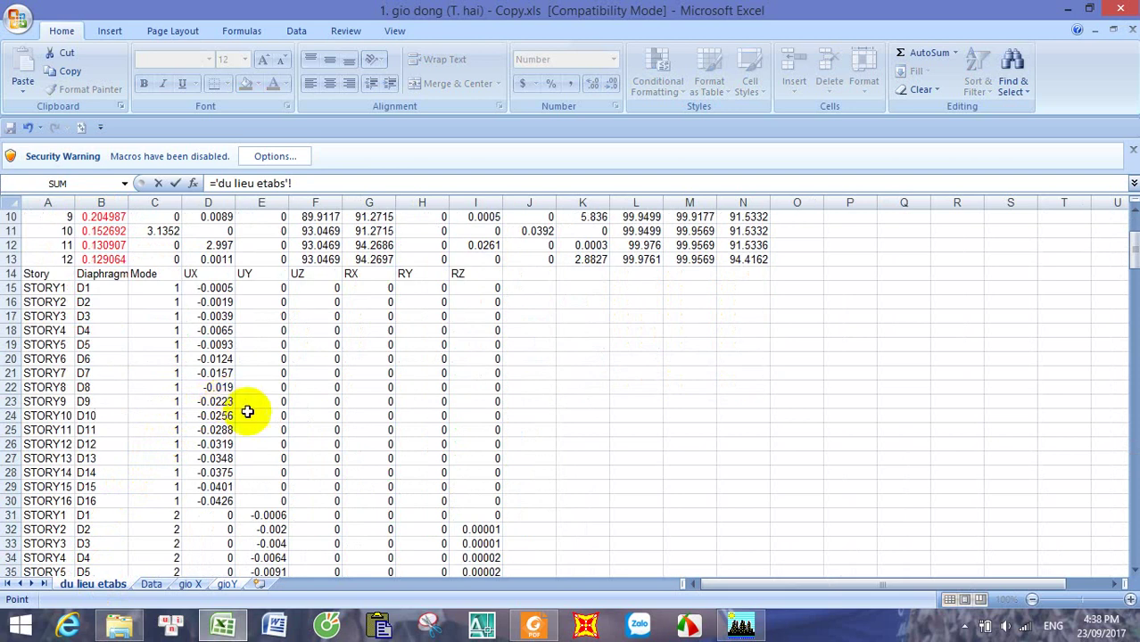
{"action": "scroll", "coordinate": [247, 411], "scroll_direction": "down", "scroll_amount": 2}
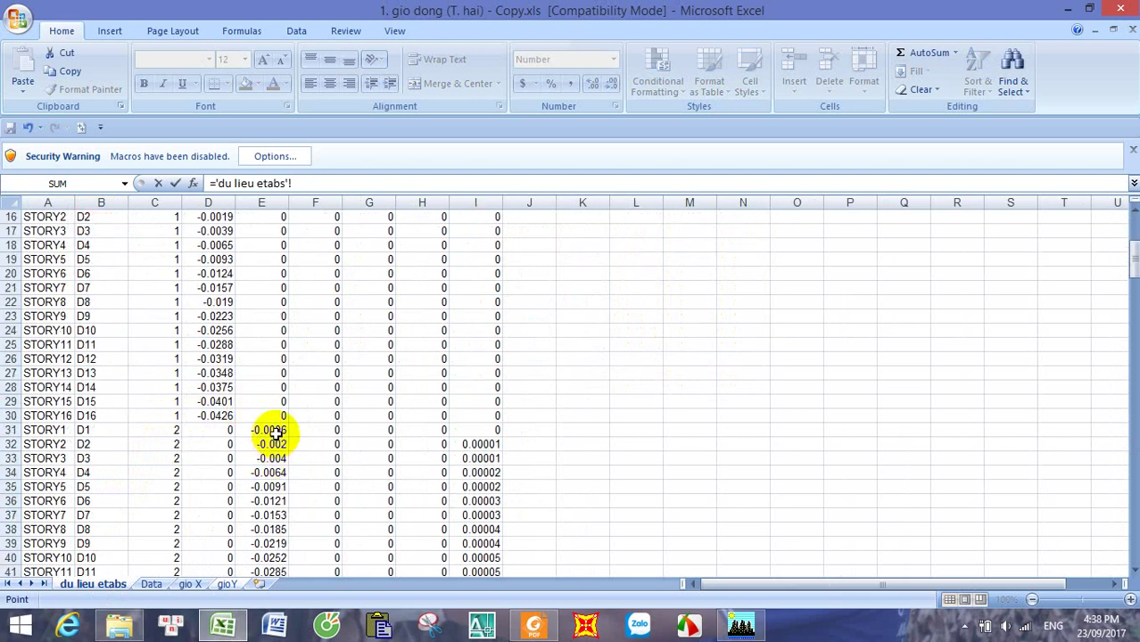
{"action": "scroll", "coordinate": [274, 434], "scroll_direction": "up", "scroll_amount": 4}
{"action": "scroll", "coordinate": [276, 434], "scroll_direction": "down", "scroll_amount": 4}
{"action": "left_click", "coordinate": [274, 431]}
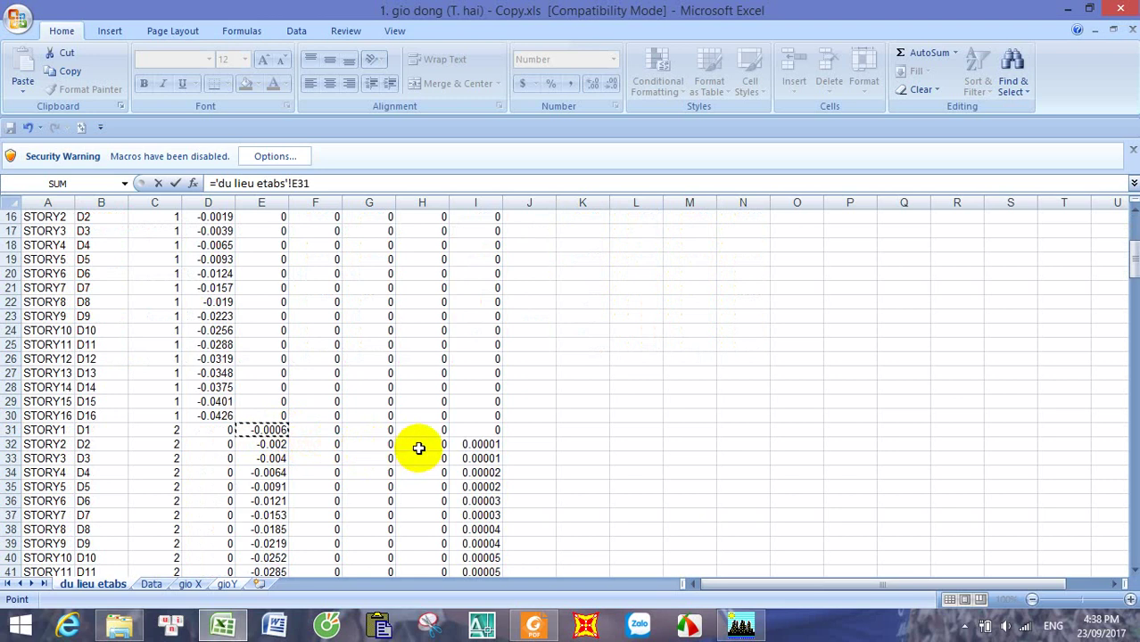
{"action": "key", "text": "Return"}
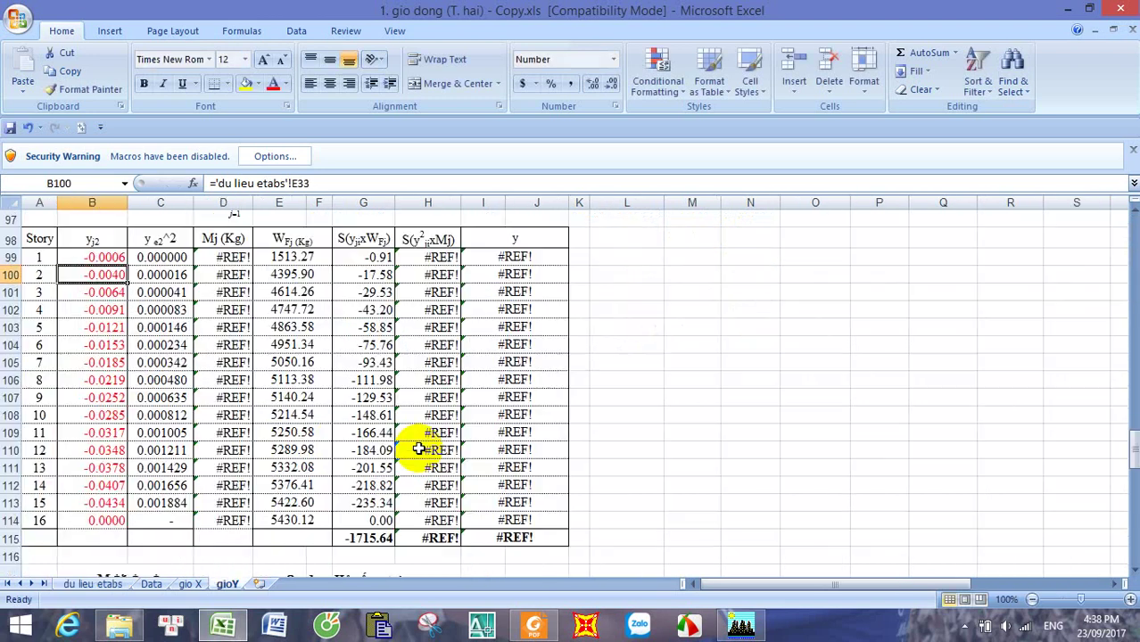
{"action": "left_click", "coordinate": [118, 258]}
{"action": "left_click_drag", "start_coordinate": [125, 265], "coordinate": [97, 521]}
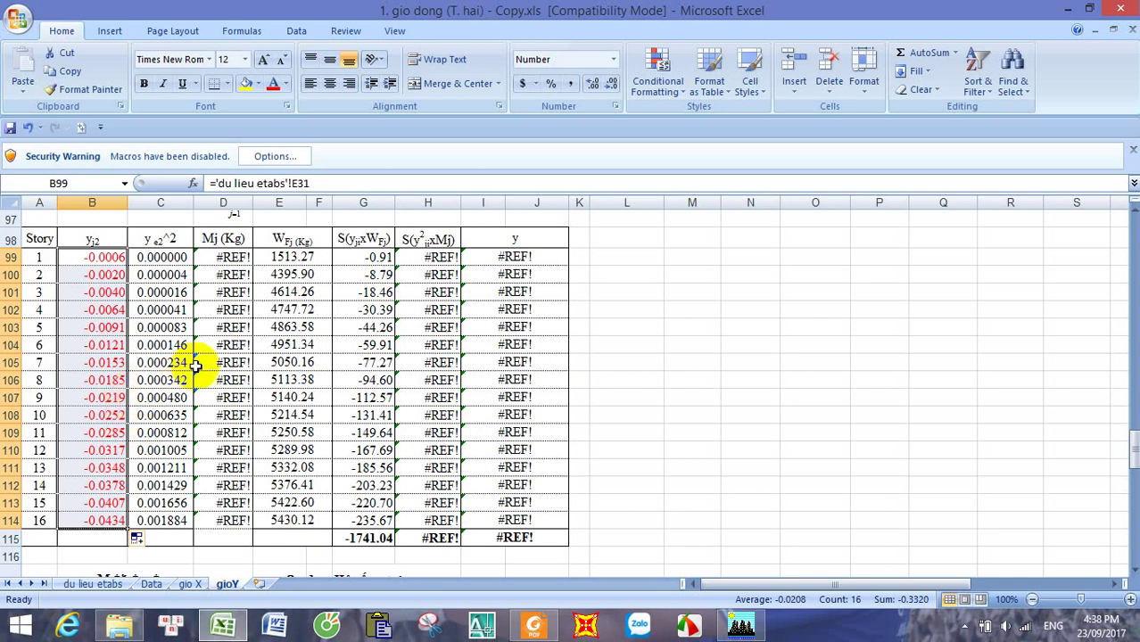
Step: Set story 1's Mj in D99 to ='du lieu etabs'!D208*10*1000 from the MassY data and fill the formula down to D114
{"action": "left_click", "coordinate": [234, 258]}
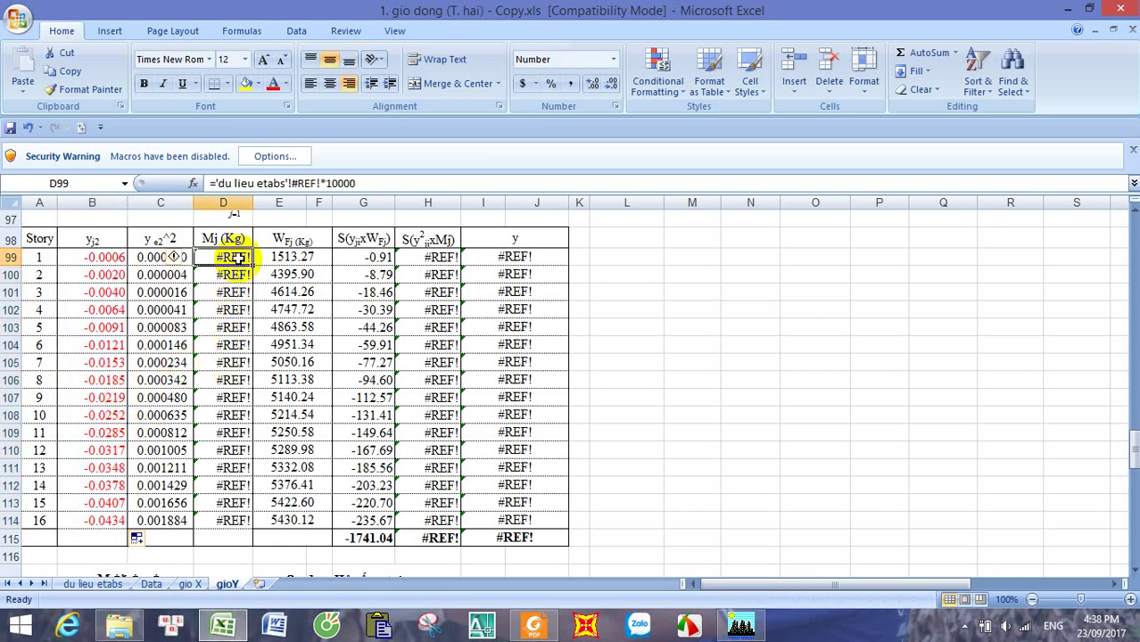
{"action": "type", "text": "="}
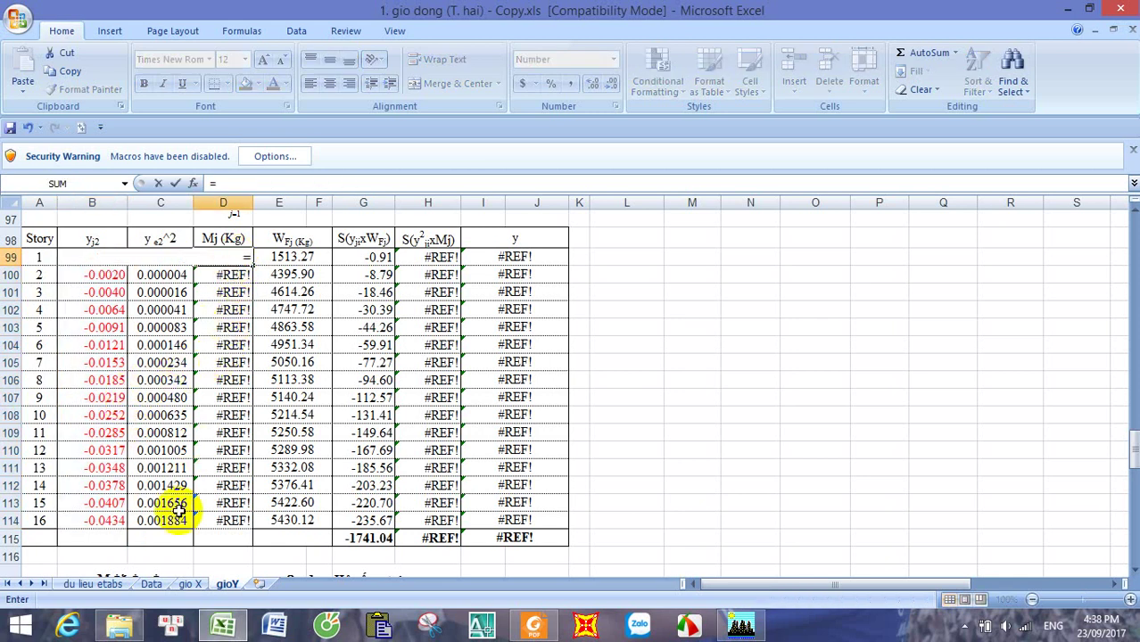
{"action": "left_click", "coordinate": [116, 586]}
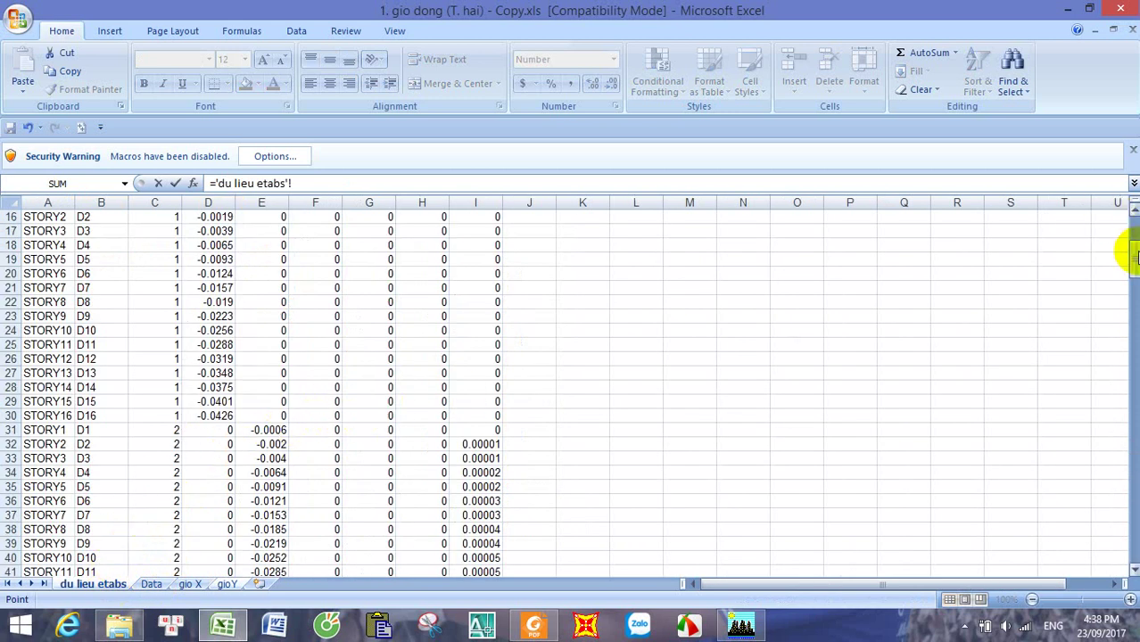
{"action": "left_click_drag", "start_coordinate": [1131, 257], "coordinate": [1131, 544]}
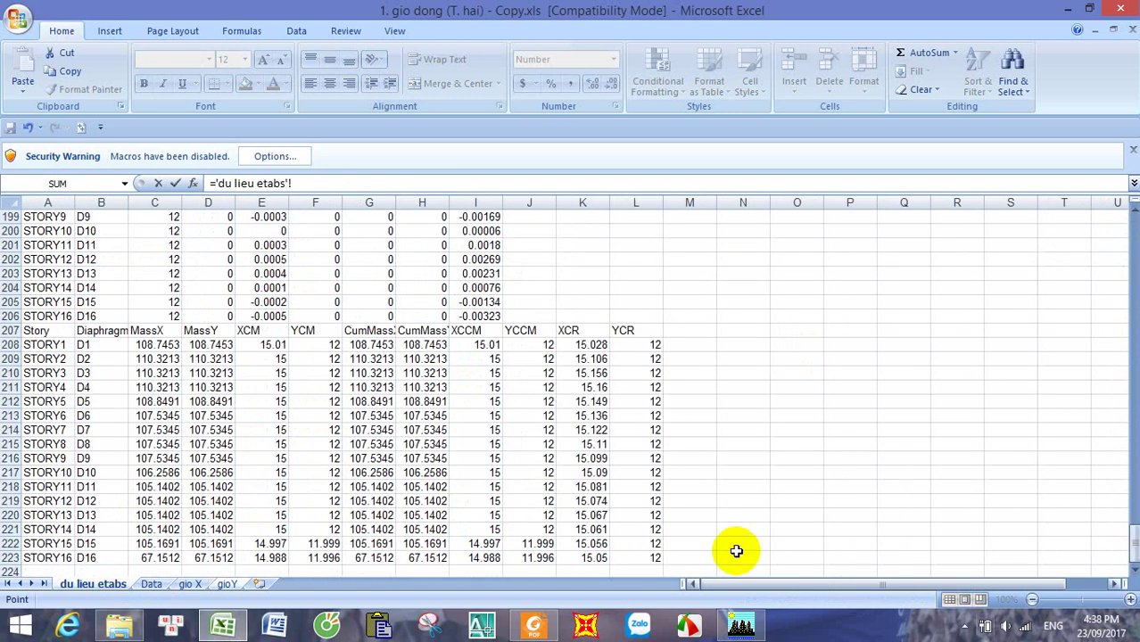
{"action": "left_click", "coordinate": [215, 346]}
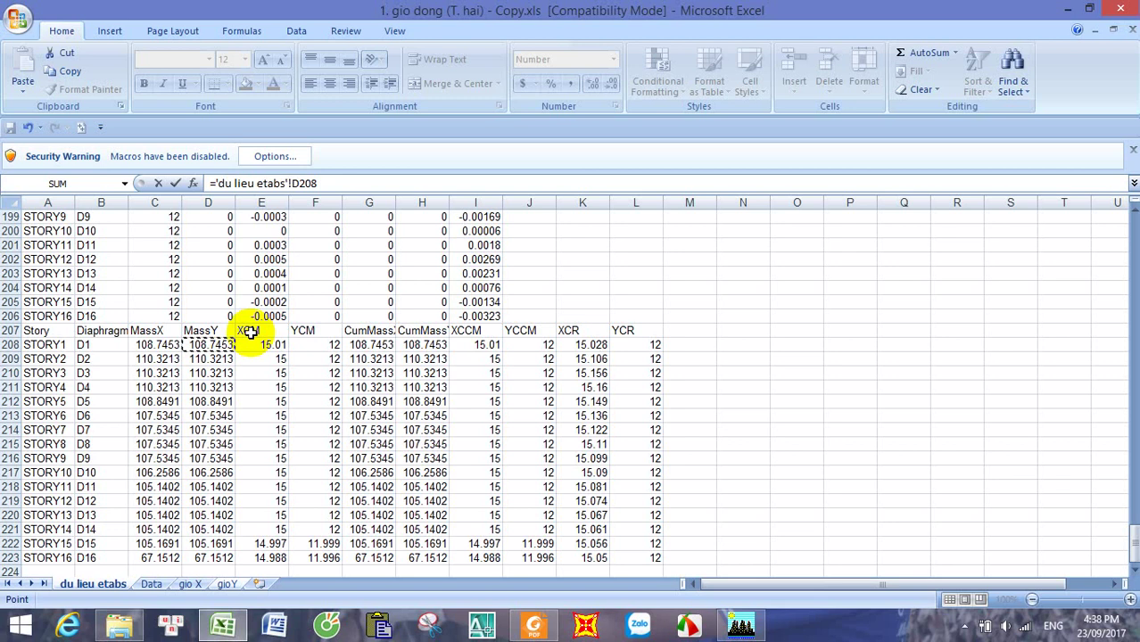
{"action": "left_click", "coordinate": [380, 186]}
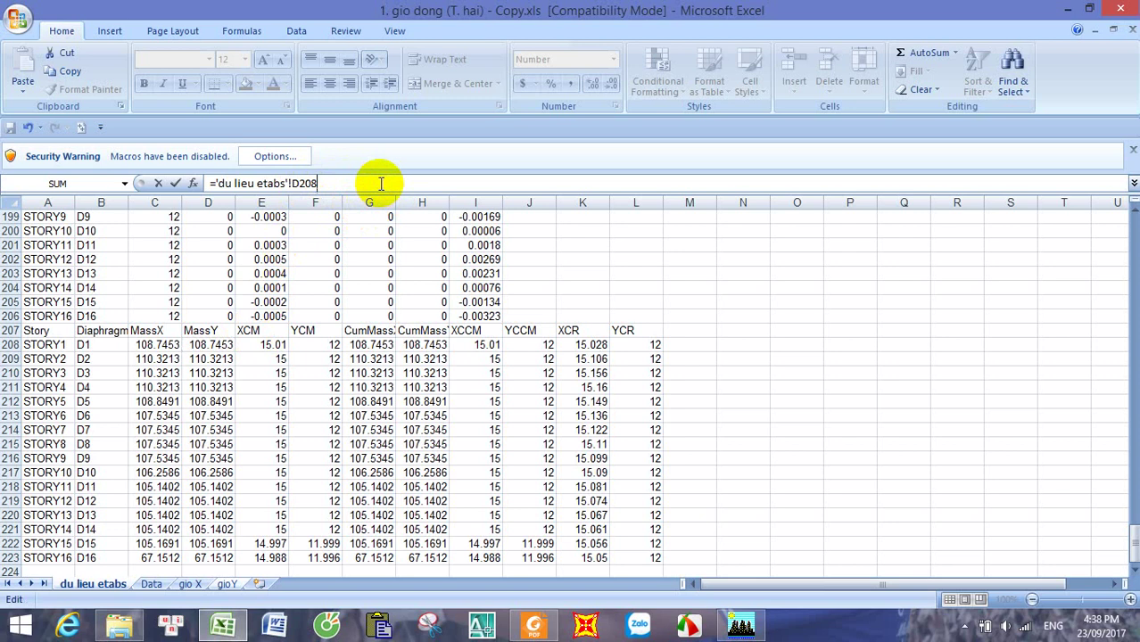
{"action": "type", "text": "8"}
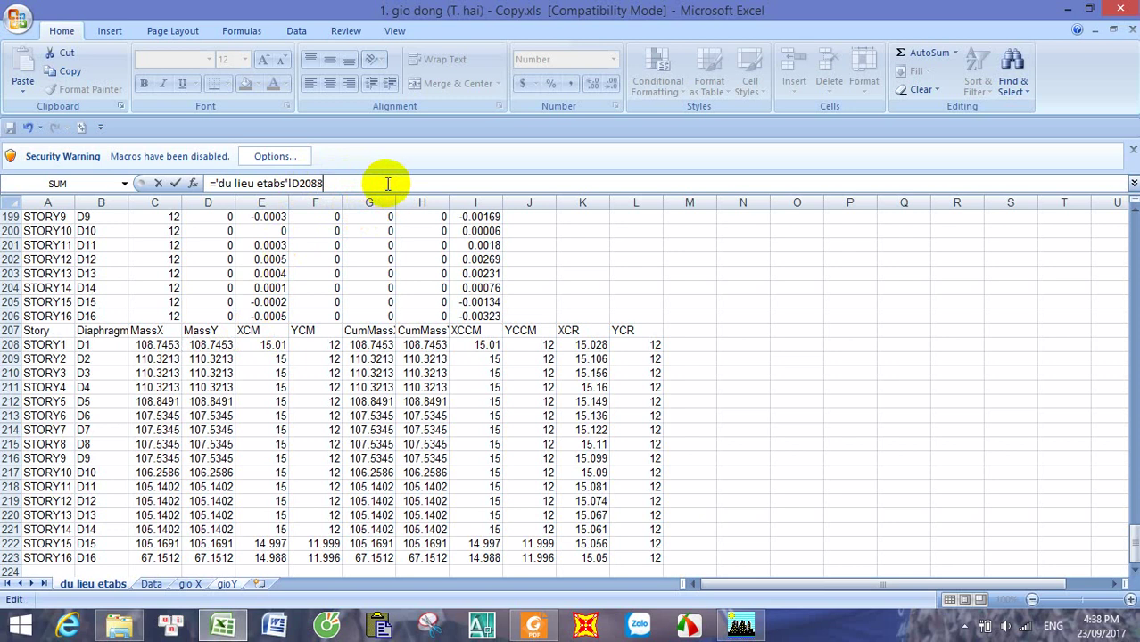
{"action": "key", "text": "BackSpace"}
{"action": "type", "text": "*10*1000"}
{"action": "key", "text": "Return"}
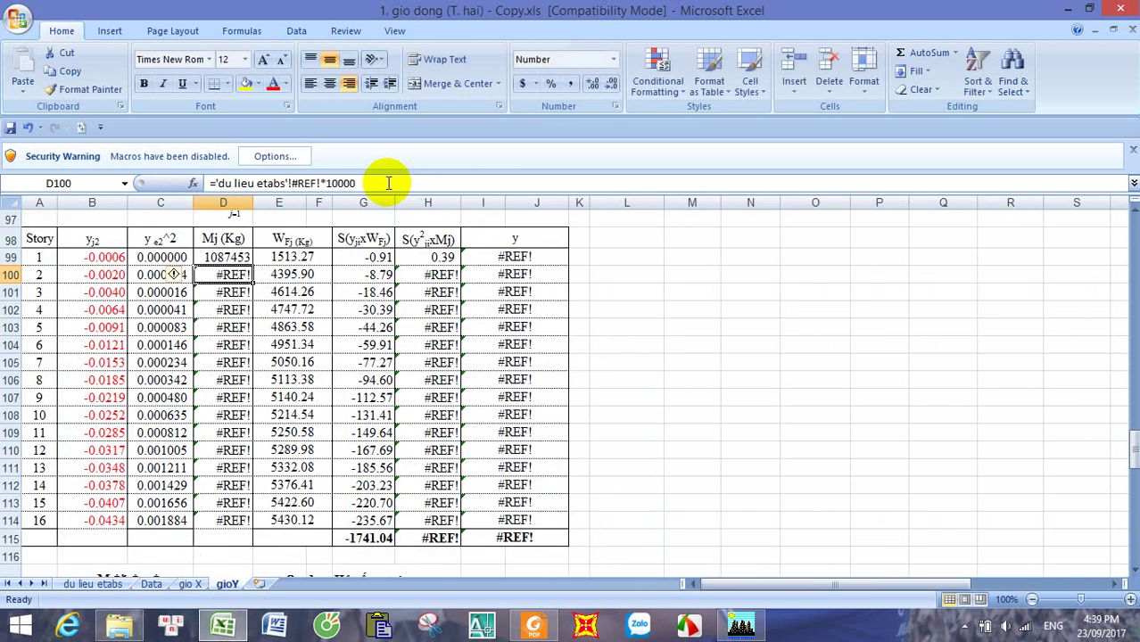
{"action": "left_click", "coordinate": [230, 257]}
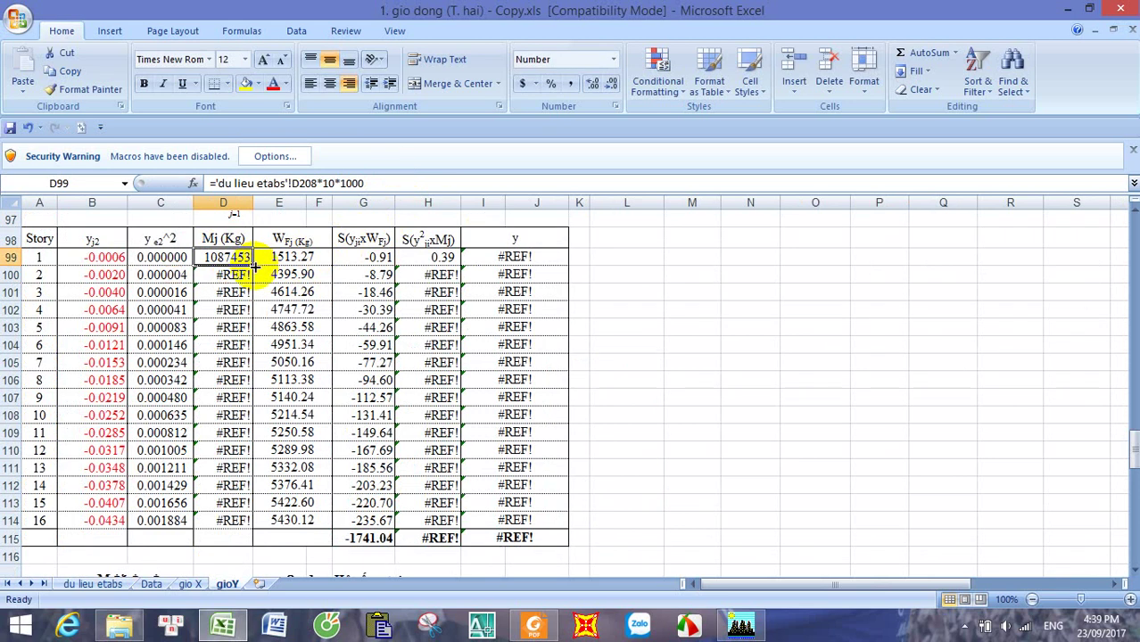
{"action": "left_click_drag", "start_coordinate": [255, 262], "coordinate": [245, 517]}
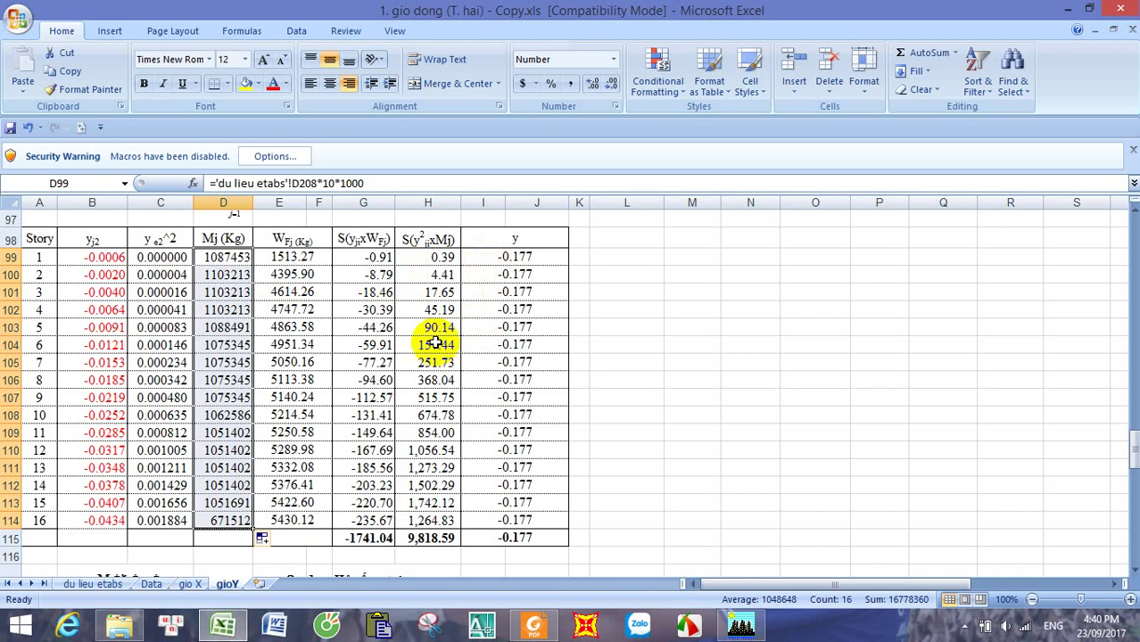
Step: On the gio X sheet, copy the format of cell I21 onto the ψ column header in I95
{"action": "left_click", "coordinate": [191, 584]}
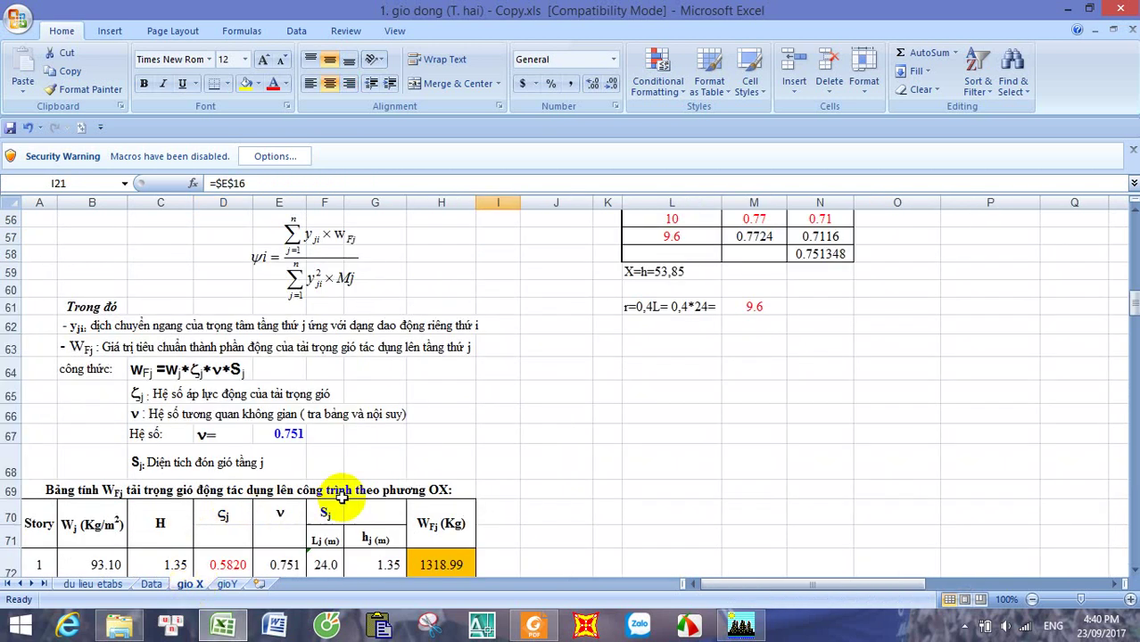
{"action": "scroll", "coordinate": [483, 386], "scroll_direction": "down", "scroll_amount": 11}
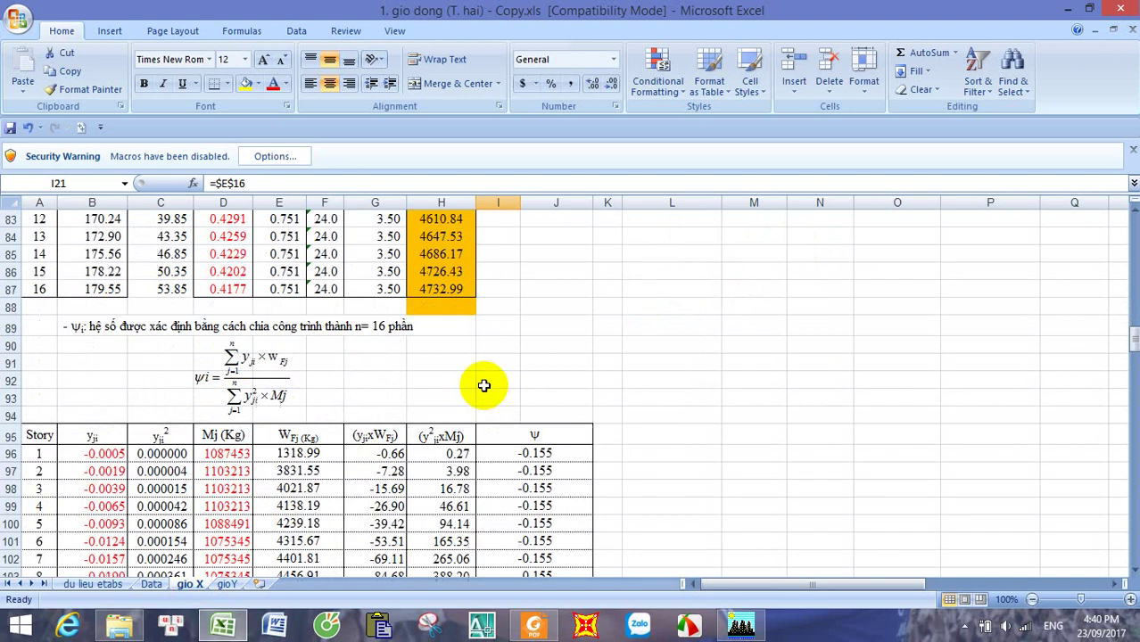
{"action": "left_click", "coordinate": [86, 89]}
{"action": "left_click", "coordinate": [533, 328]}
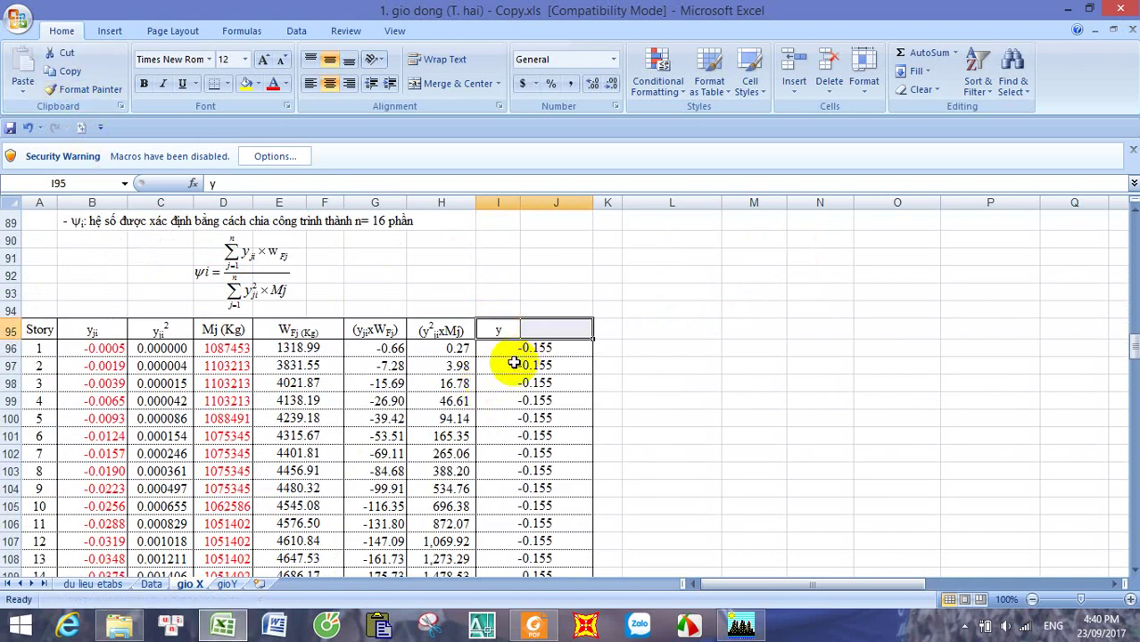
Step: Undo the format copied onto gio X's I95 header, then try Format Painter on gioY's I98 header and undo that as well
{"action": "key", "text": "ctrl+z"}
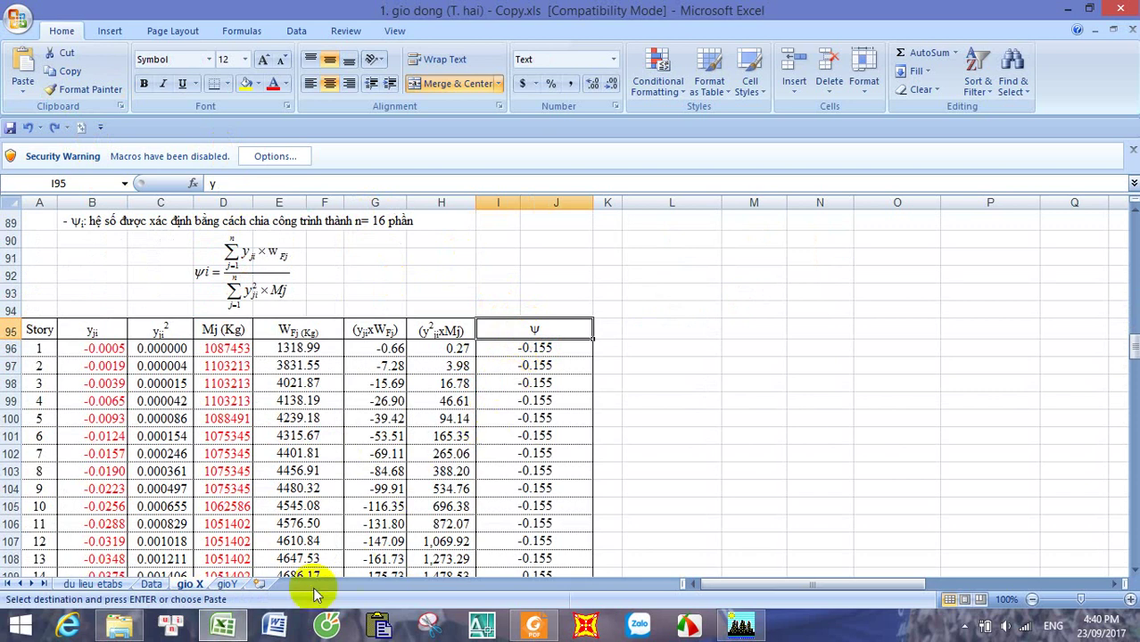
{"action": "left_click", "coordinate": [225, 586]}
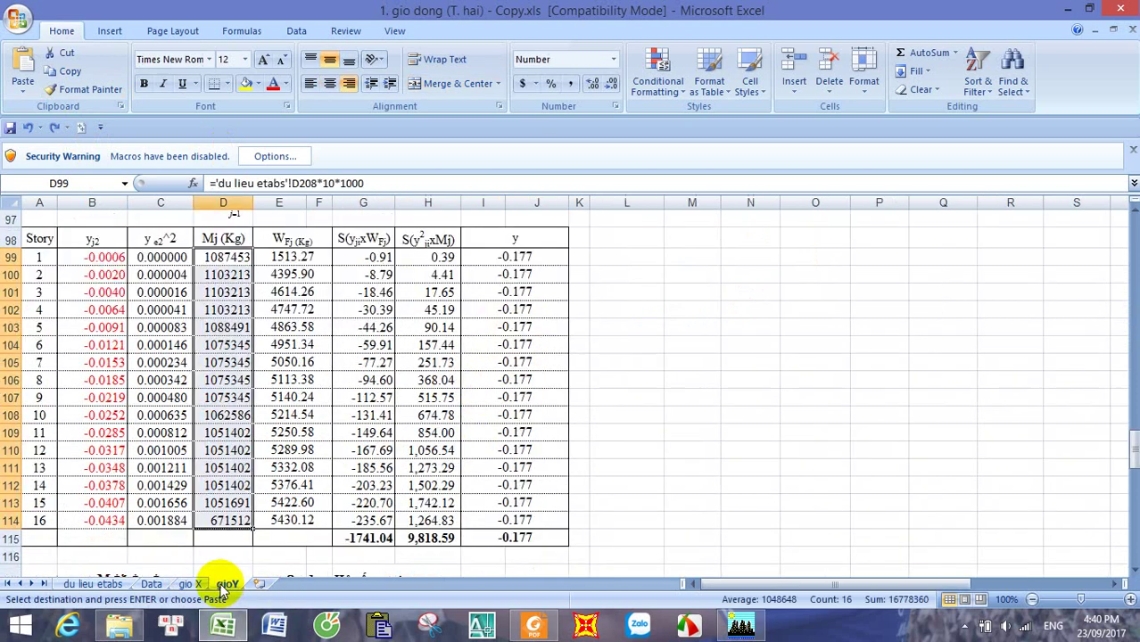
{"action": "left_click", "coordinate": [523, 239]}
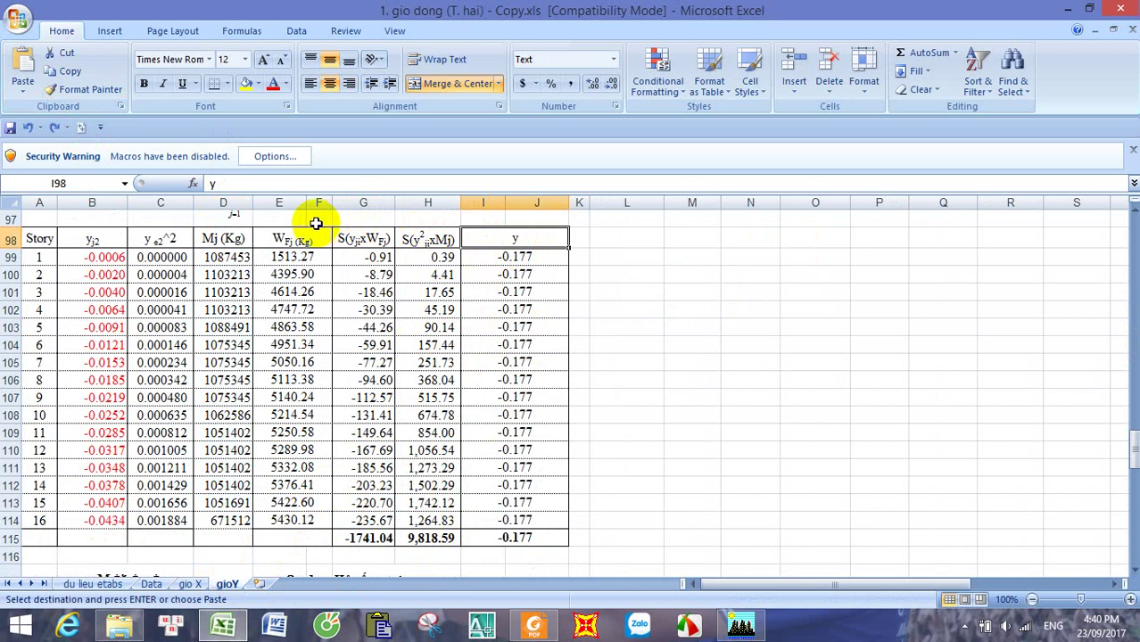
{"action": "left_click", "coordinate": [89, 92]}
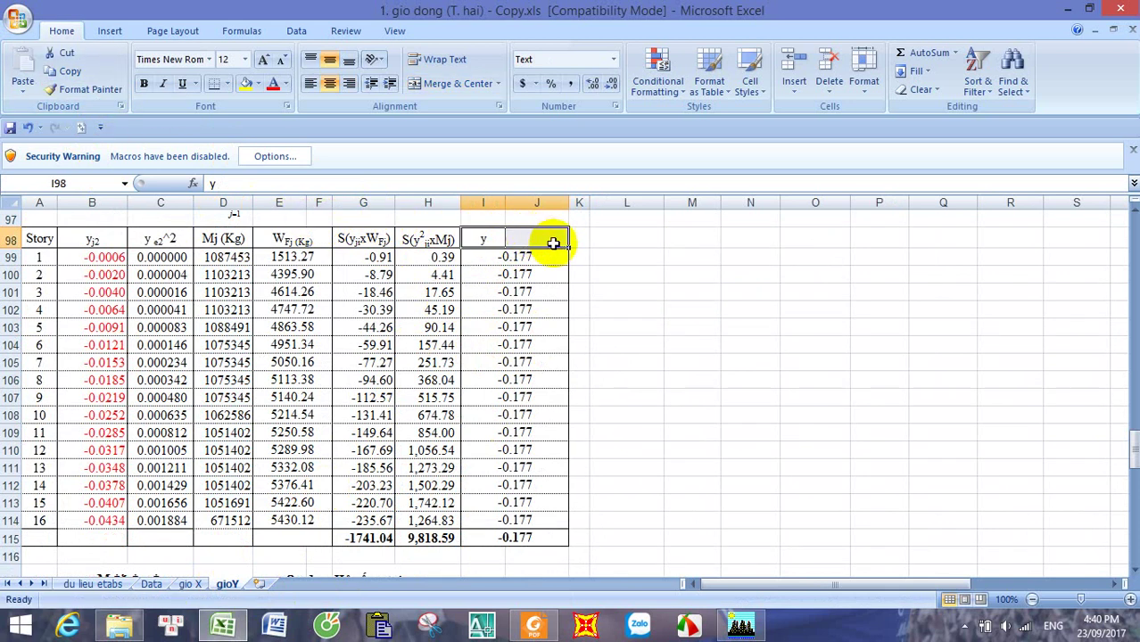
{"action": "key", "text": "ctrl+z"}
{"action": "key", "text": "ctrl+c"}
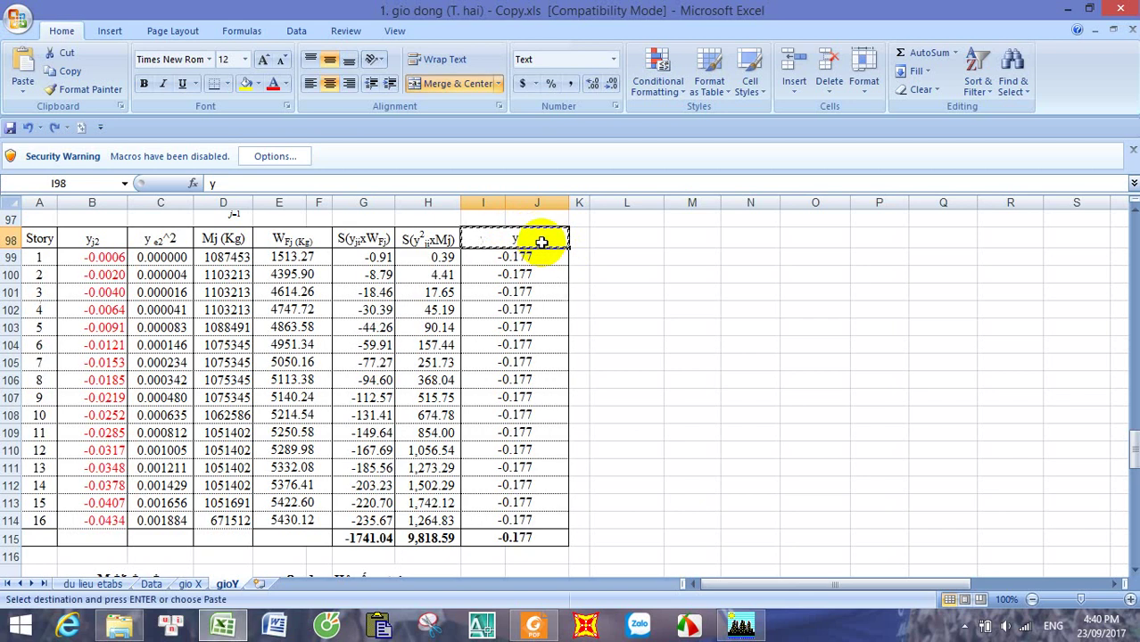
{"action": "key", "text": "Escape"}
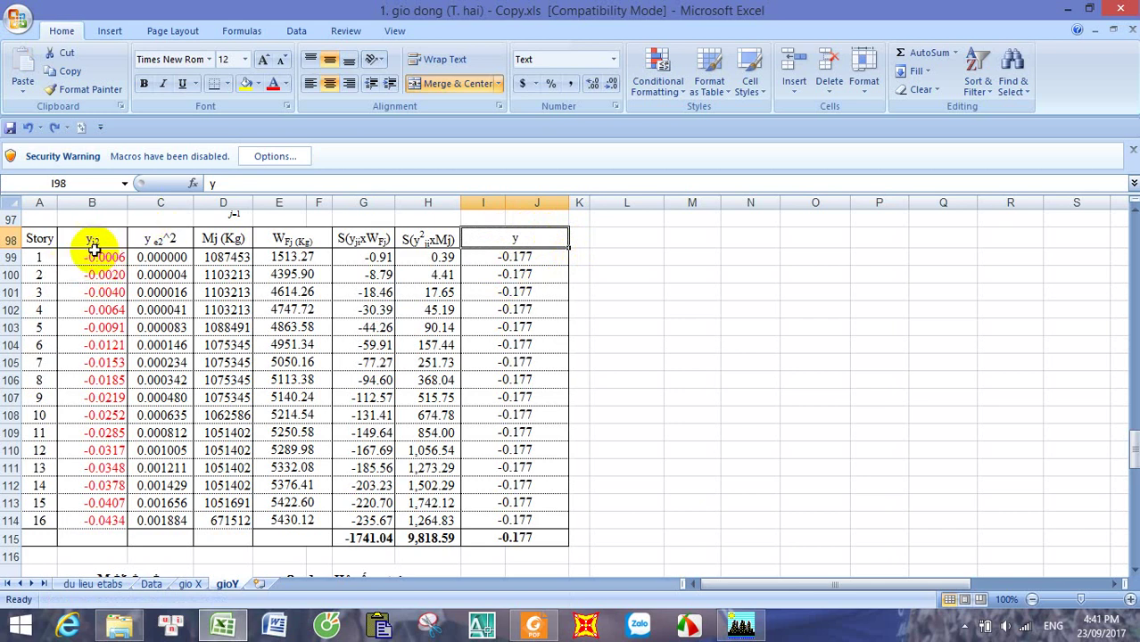
Step: Examine the mode 1 and mode 2 story displacements in the du lieu etabs sheet and return to gioY
{"action": "left_click", "coordinate": [151, 583]}
{"action": "left_click", "coordinate": [97, 583]}
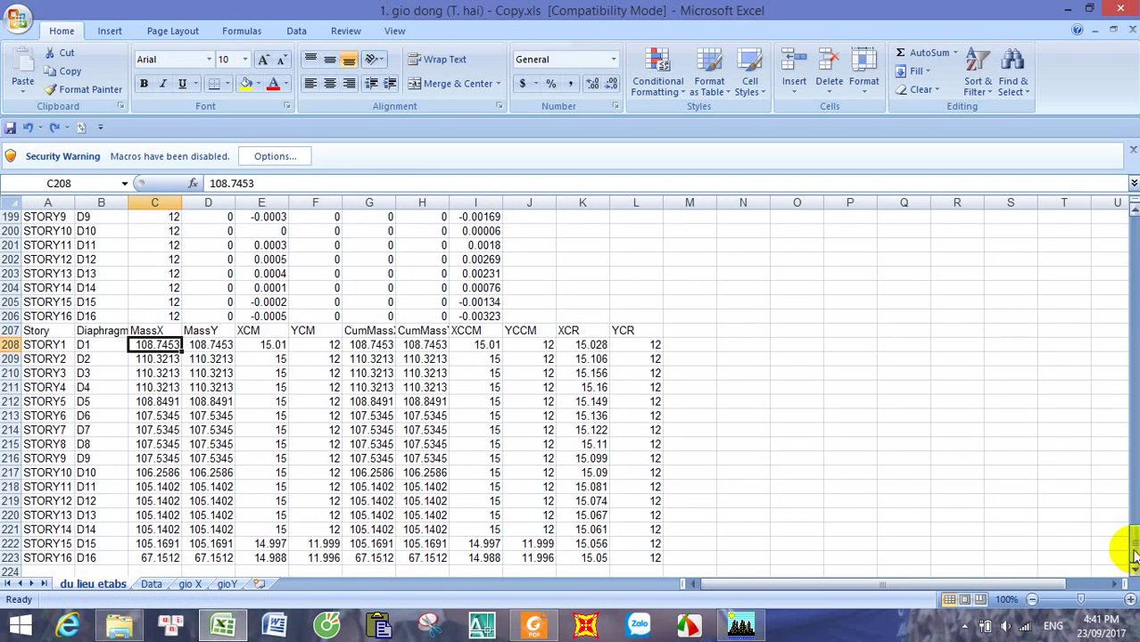
{"action": "left_click_drag", "start_coordinate": [1122, 541], "coordinate": [1128, 201]}
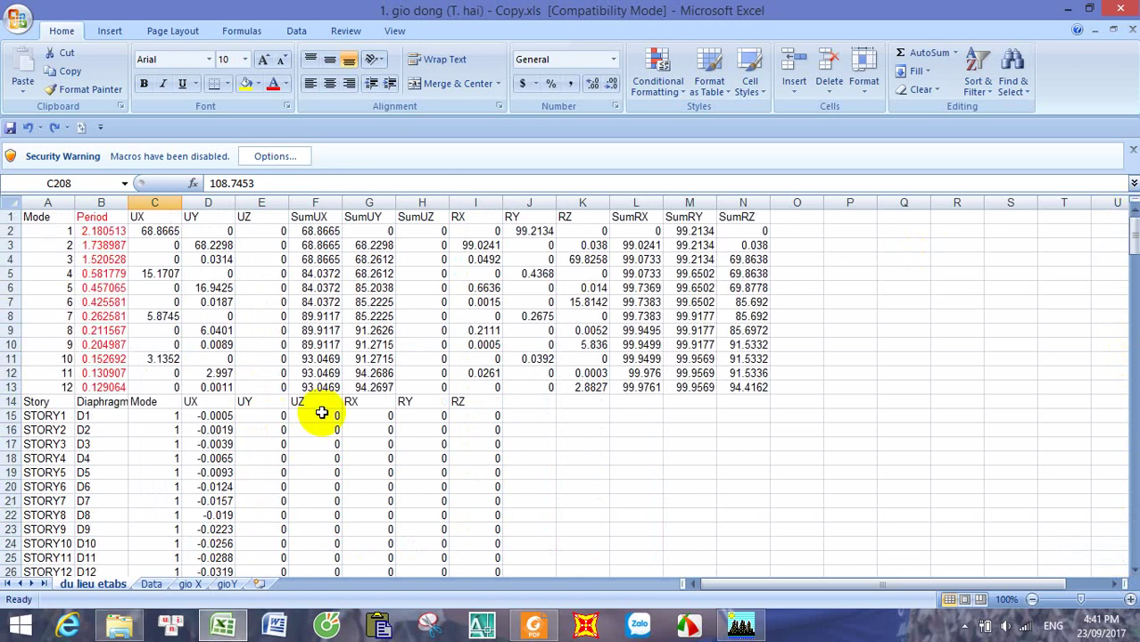
{"action": "scroll", "coordinate": [311, 412], "scroll_direction": "down", "scroll_amount": 5}
{"action": "scroll", "coordinate": [308, 424], "scroll_direction": "up", "scroll_amount": 1}
{"action": "scroll", "coordinate": [300, 400], "scroll_direction": "up", "scroll_amount": 1}
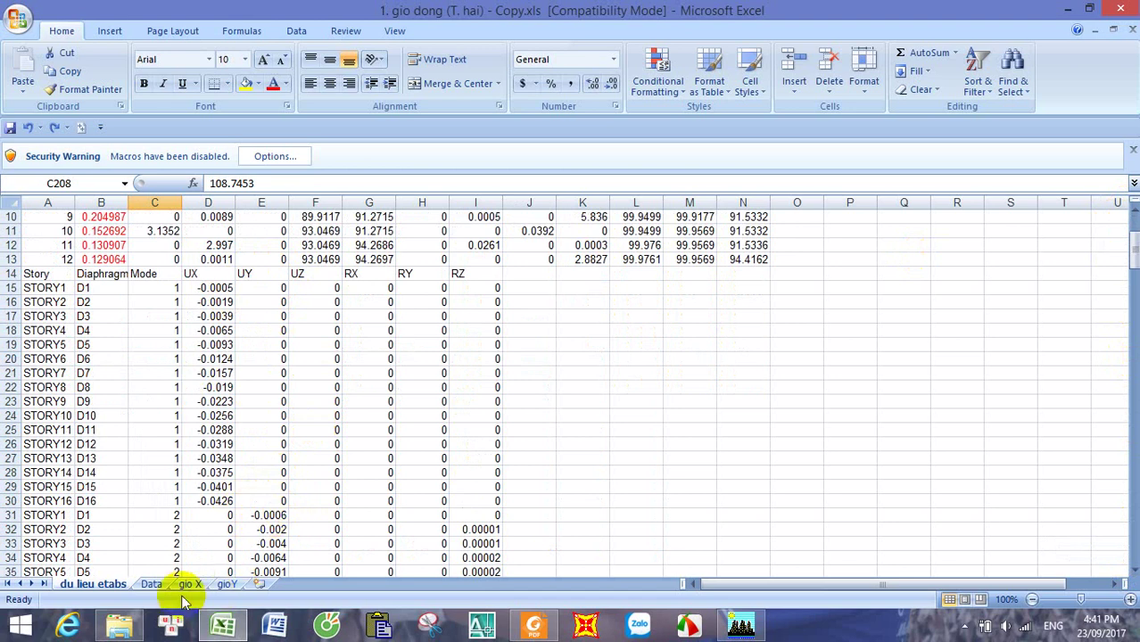
{"action": "left_click", "coordinate": [227, 585]}
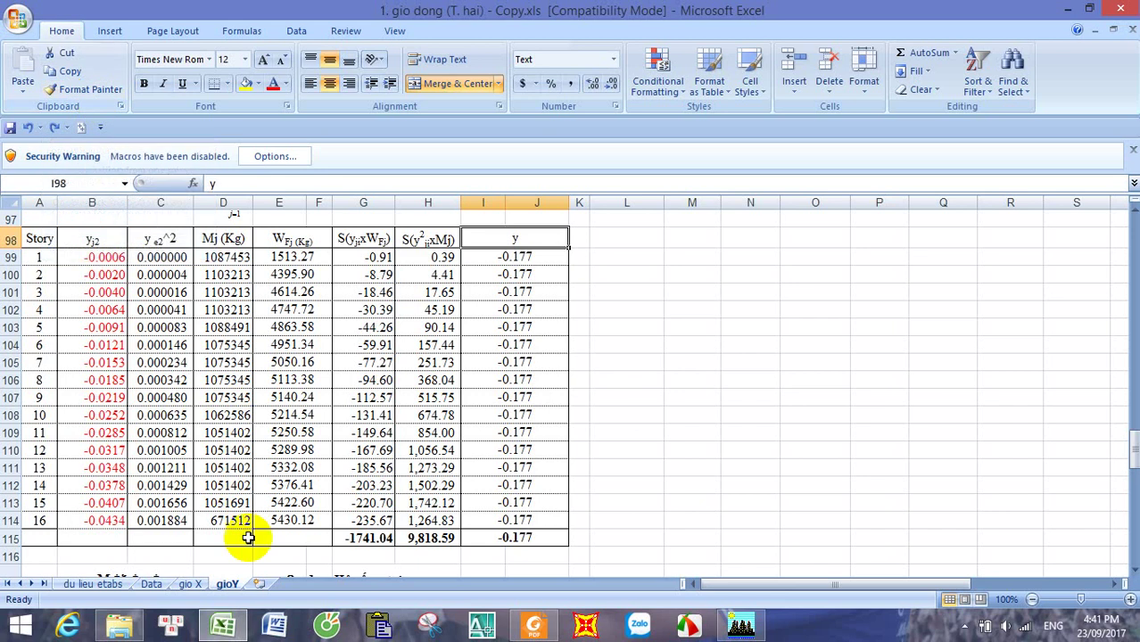
Step: Try to transfer the ψ header format from gio X's I95 to gioY's I98 with Format Painter
{"action": "left_click", "coordinate": [189, 585]}
{"action": "left_click", "coordinate": [77, 96]}
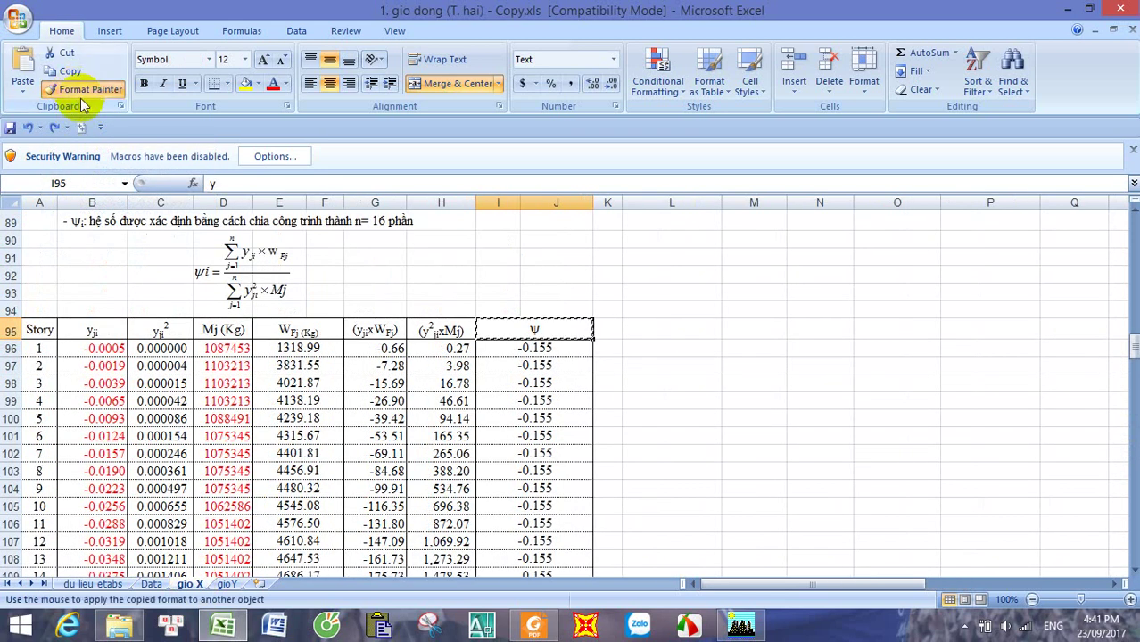
{"action": "left_click_drag", "start_coordinate": [527, 325], "coordinate": [529, 349]}
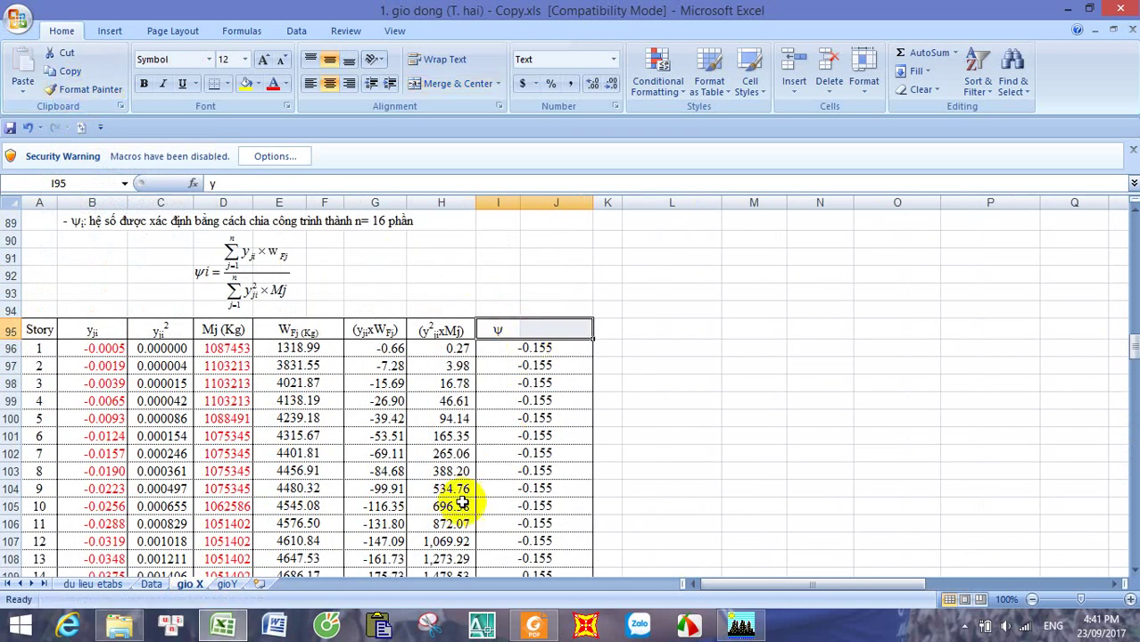
{"action": "left_click", "coordinate": [230, 585]}
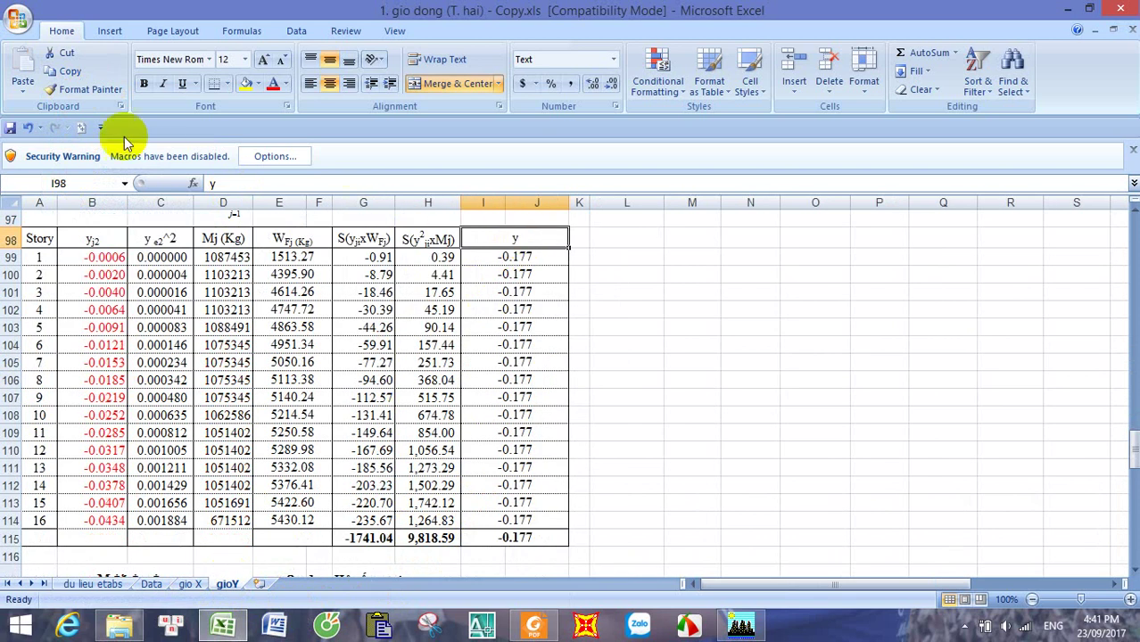
{"action": "left_click", "coordinate": [85, 89]}
{"action": "left_click", "coordinate": [528, 236]}
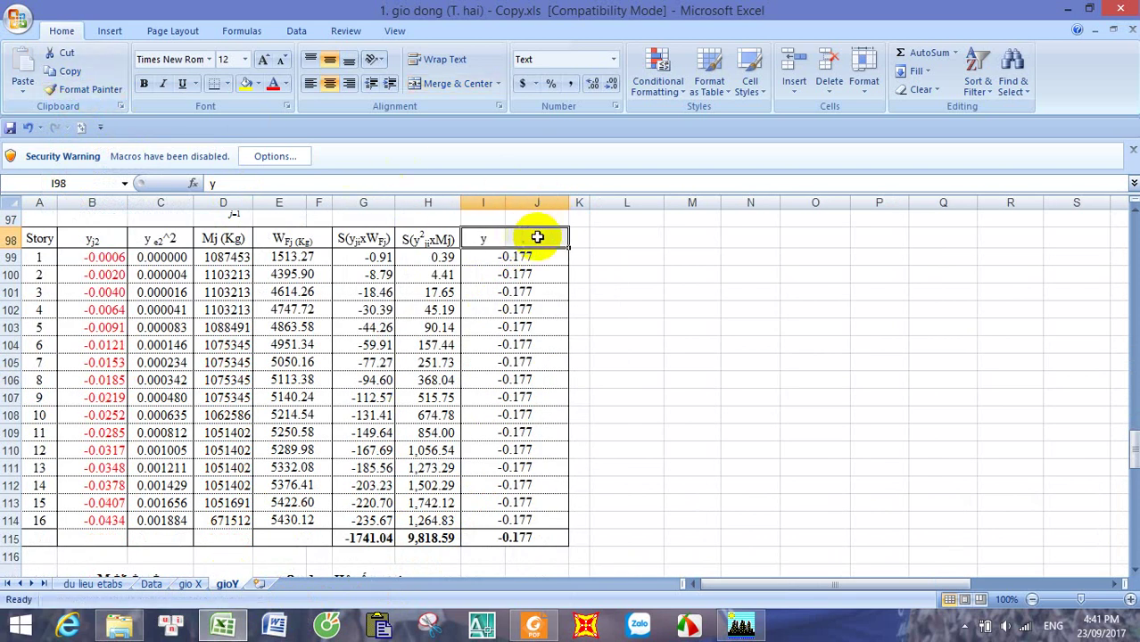
Step: Try to apply the format of gioY's J98 to the headers in gio X's I95 and gioY's I98 with Format Painter
{"action": "left_click", "coordinate": [546, 237]}
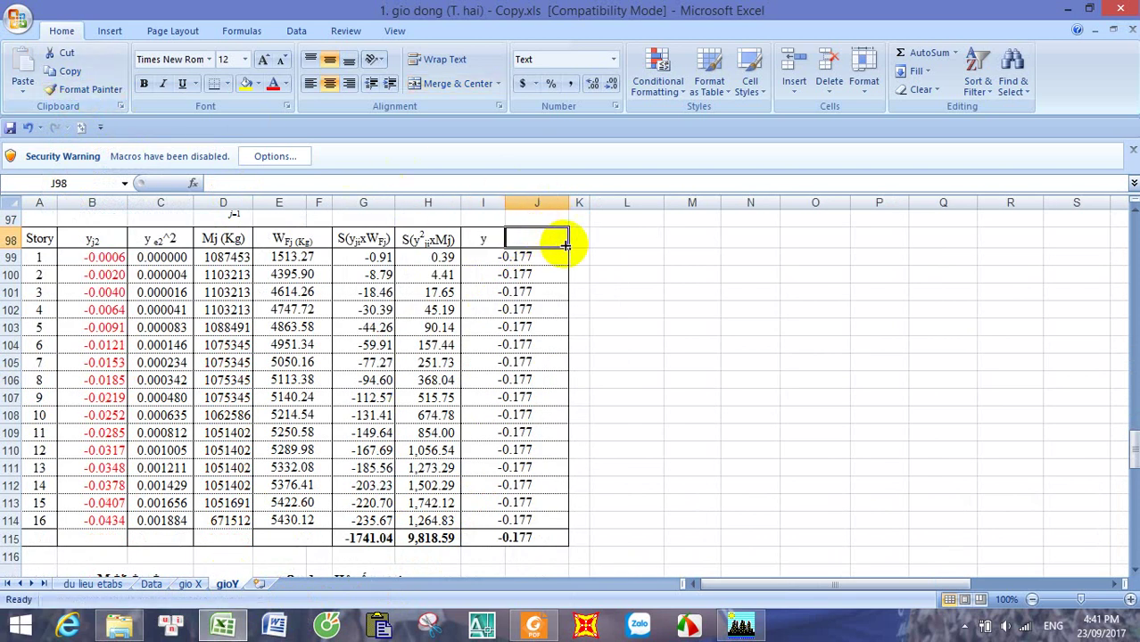
{"action": "left_click", "coordinate": [78, 89]}
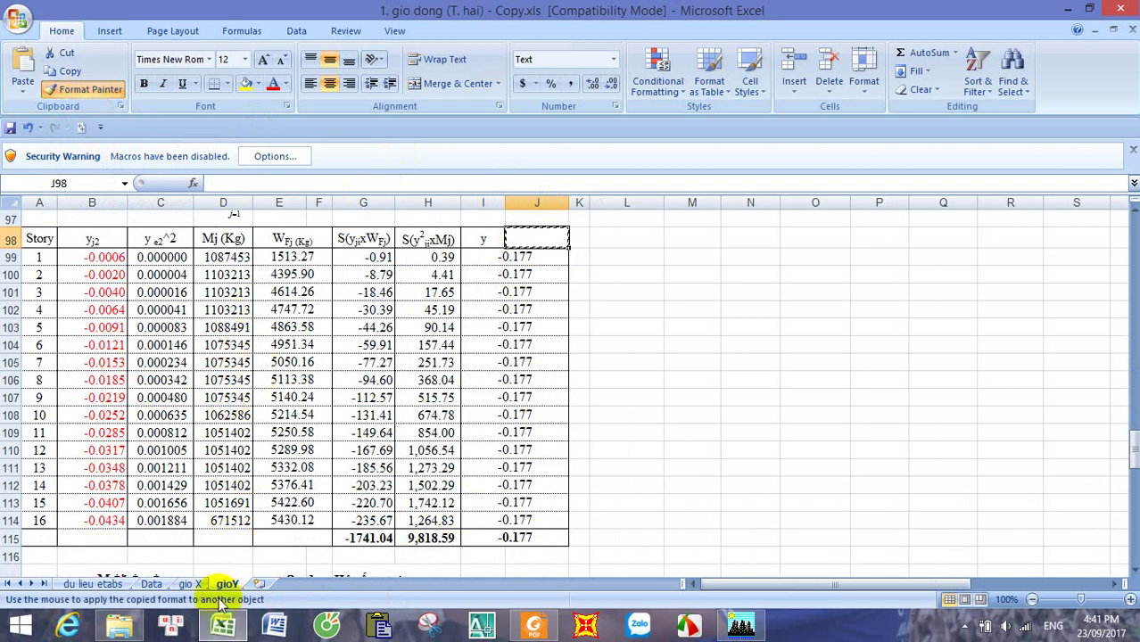
{"action": "left_click", "coordinate": [190, 585]}
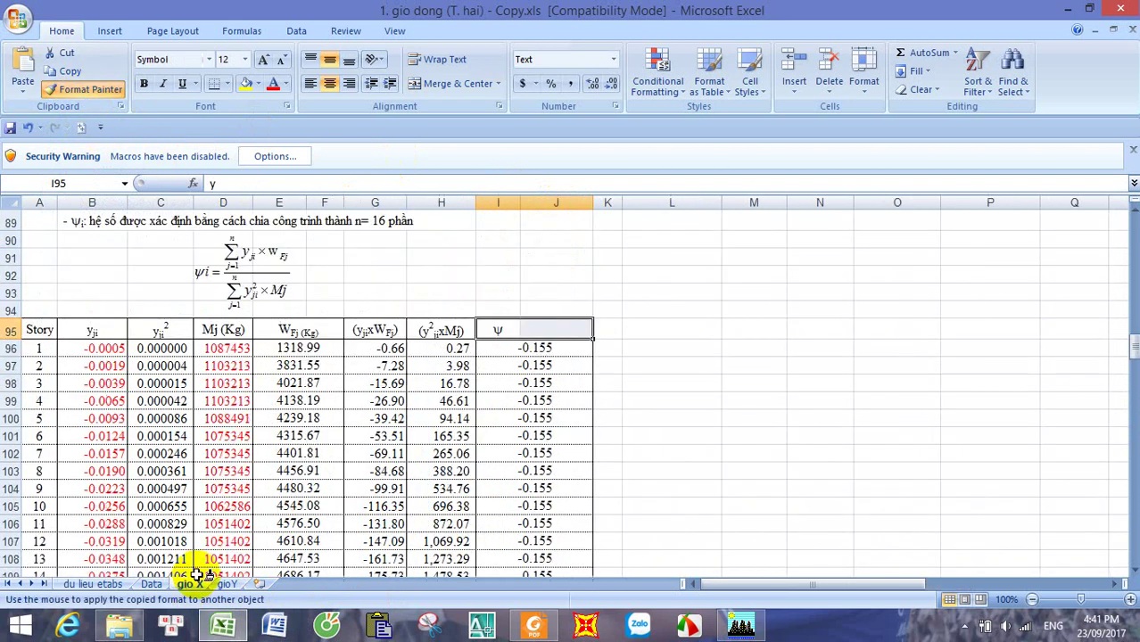
{"action": "left_click", "coordinate": [514, 331]}
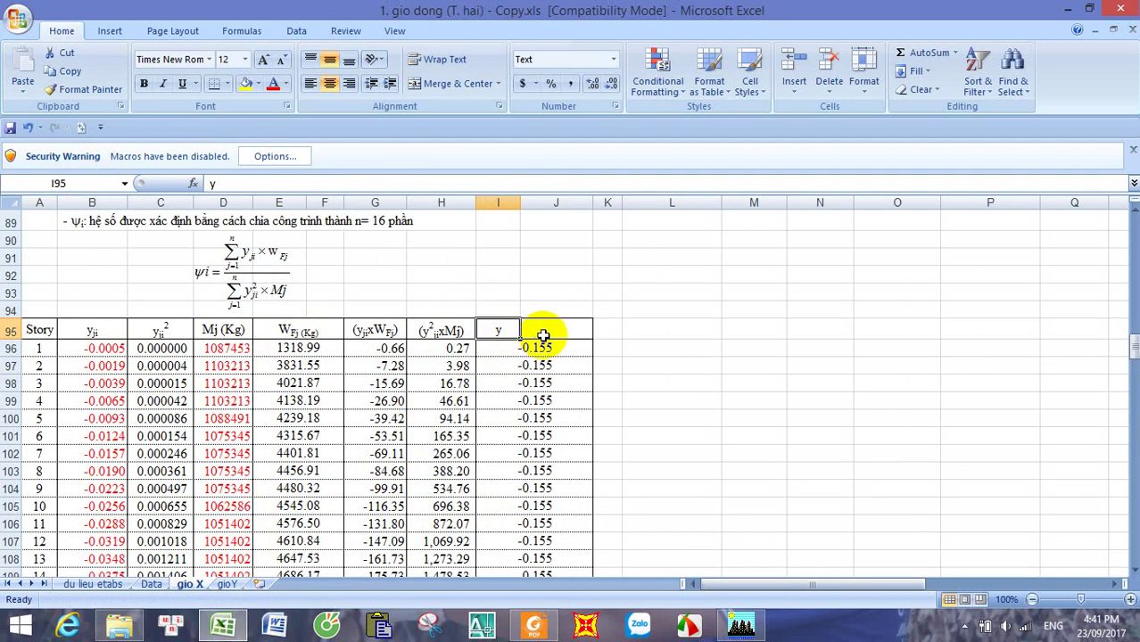
{"action": "left_click", "coordinate": [554, 331]}
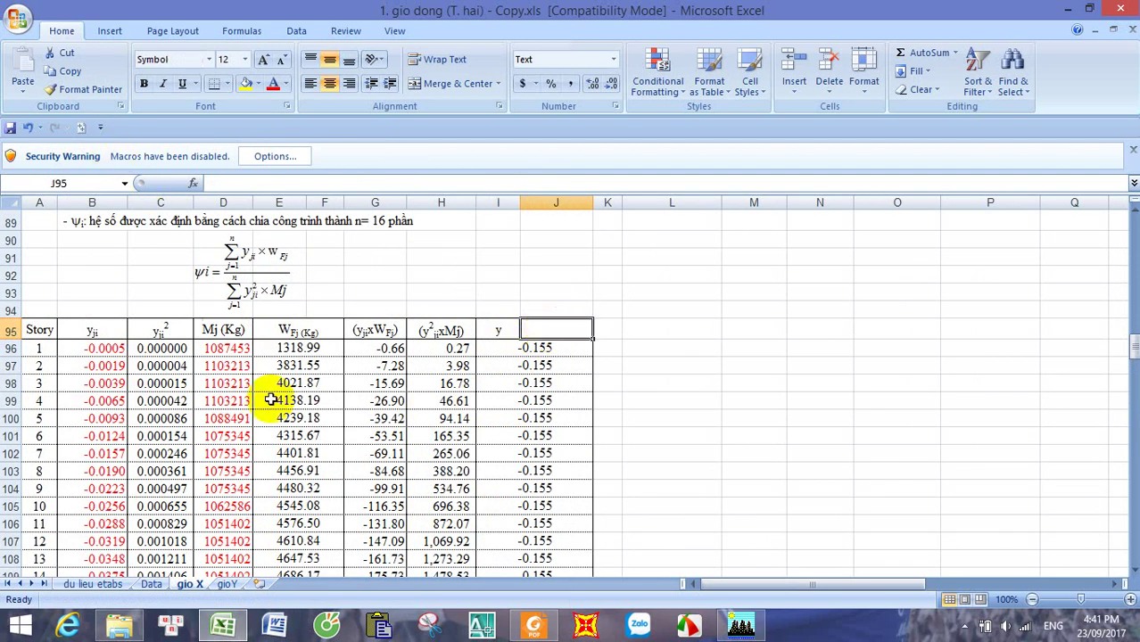
{"action": "left_click", "coordinate": [230, 584]}
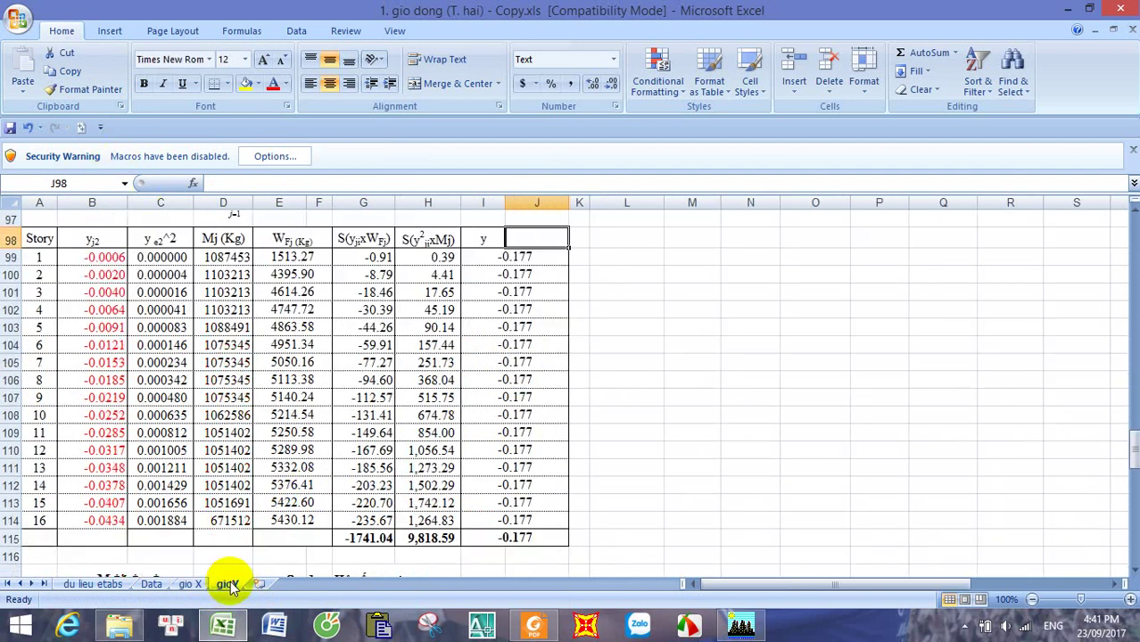
{"action": "left_click", "coordinate": [89, 89]}
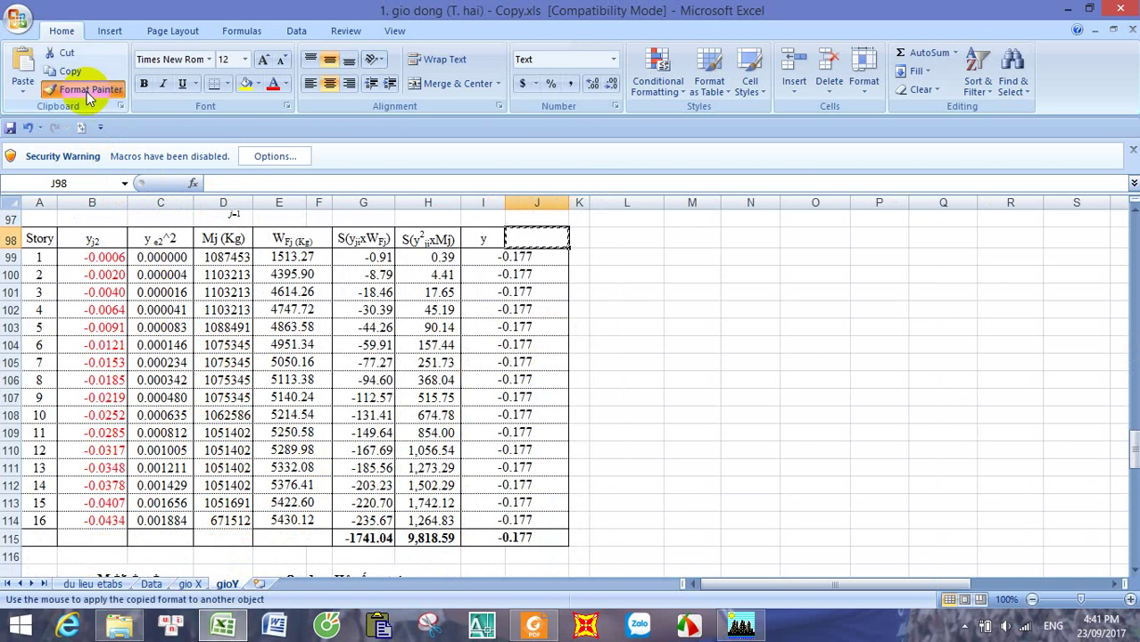
{"action": "left_click", "coordinate": [496, 237]}
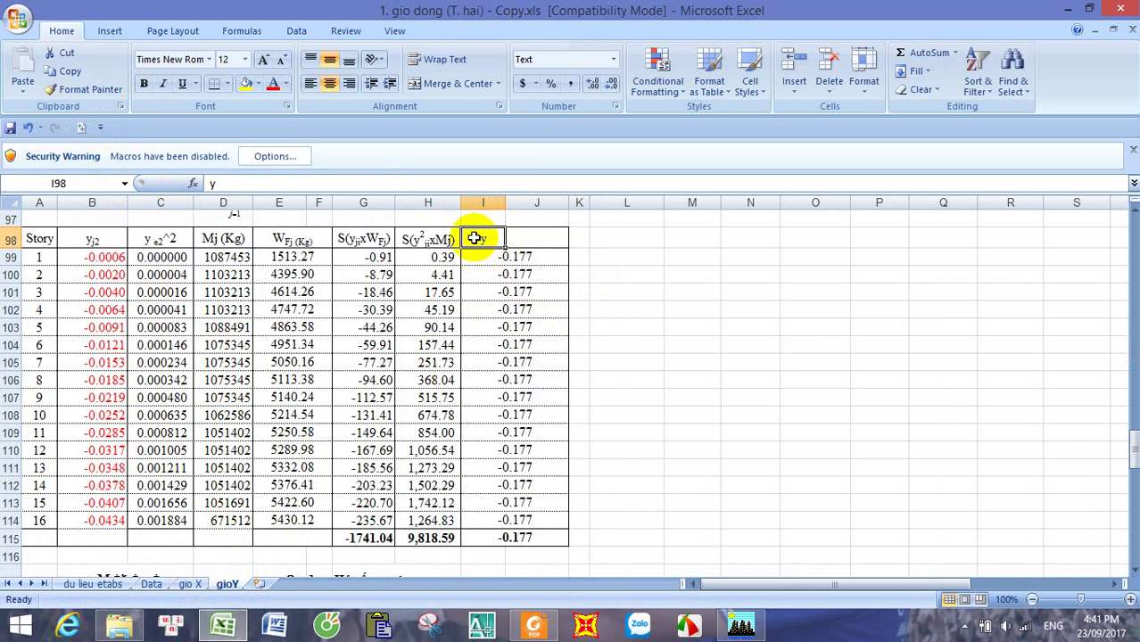
Step: Undo the format changes on the ψ column headers in gioY's I98 and gio X's I95, including their unmerging
{"action": "left_click", "coordinate": [188, 584]}
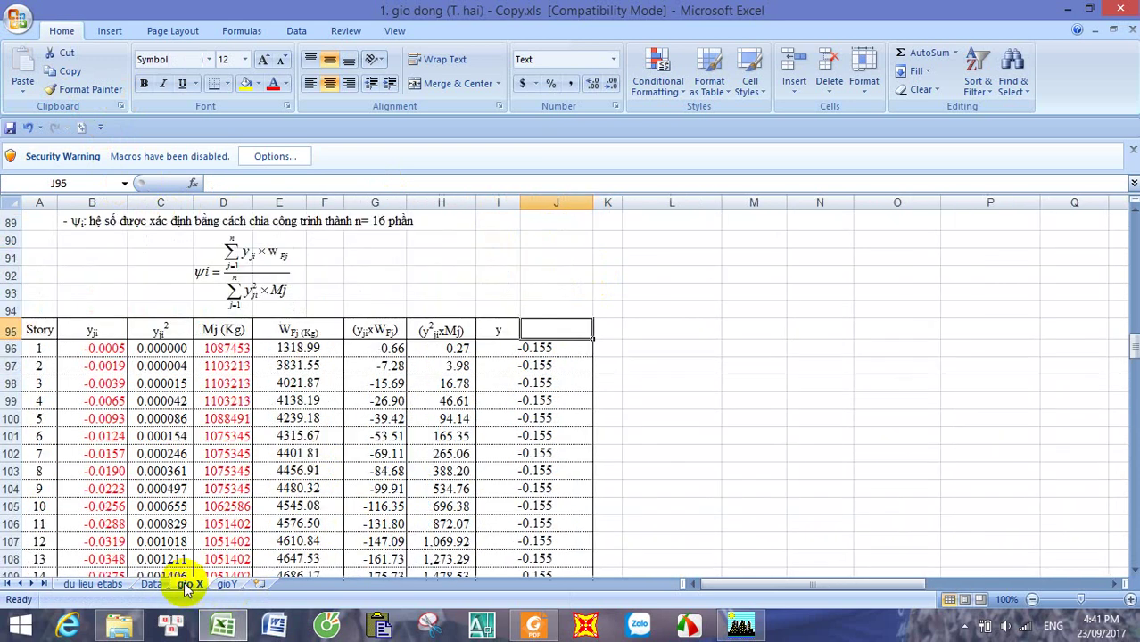
{"action": "key", "text": "ctrl+Page_Down"}
{"action": "key", "text": "ctrl+c"}
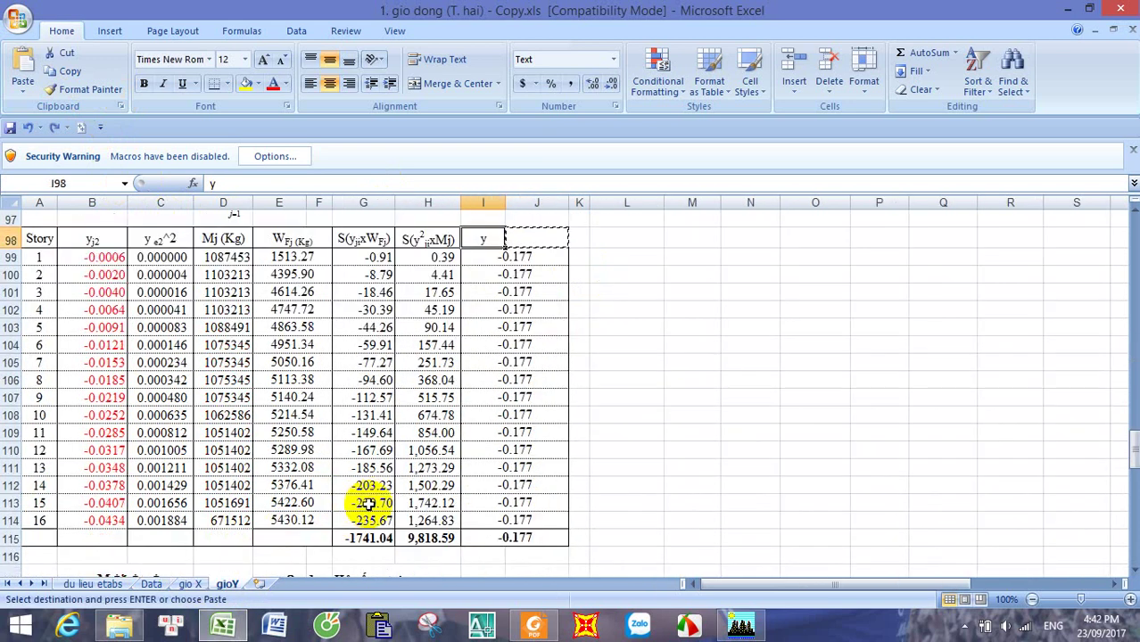
{"action": "key", "text": "ctrl+Page_Up"}
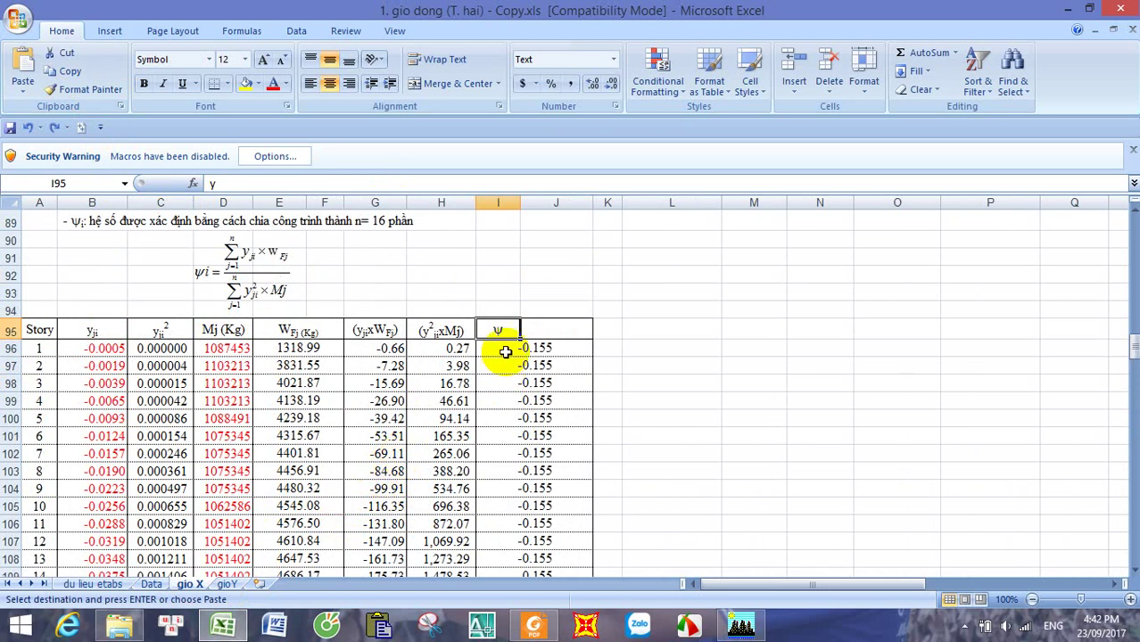
{"action": "key", "text": "ctrl+Page_Down"}
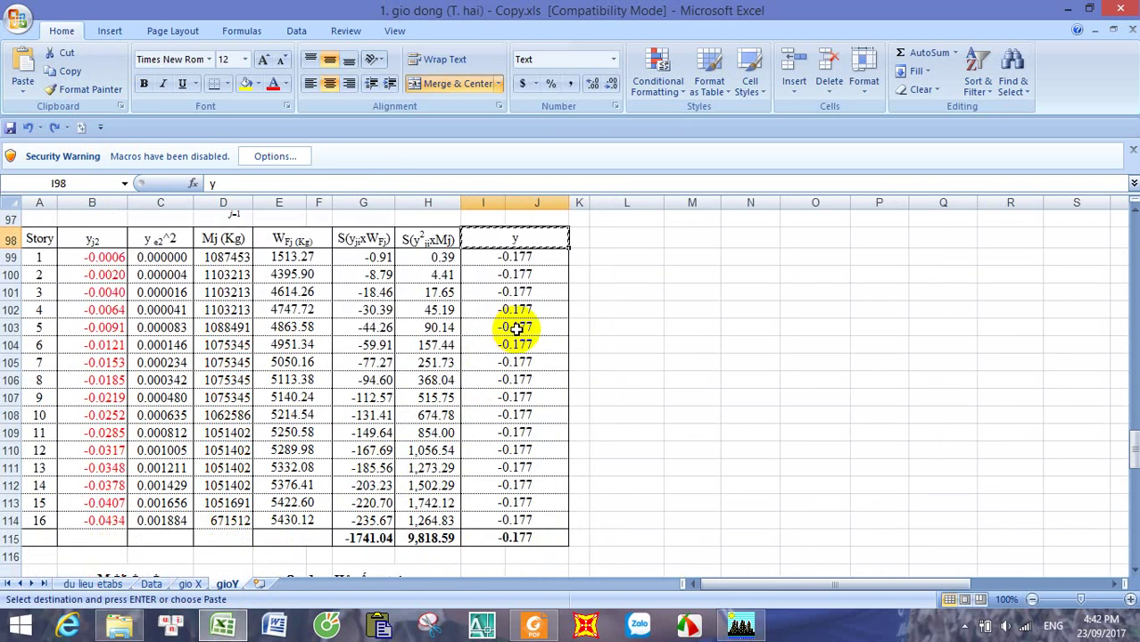
{"action": "key", "text": "ctrl+Page_Up"}
{"action": "key", "text": "ctrl+v"}
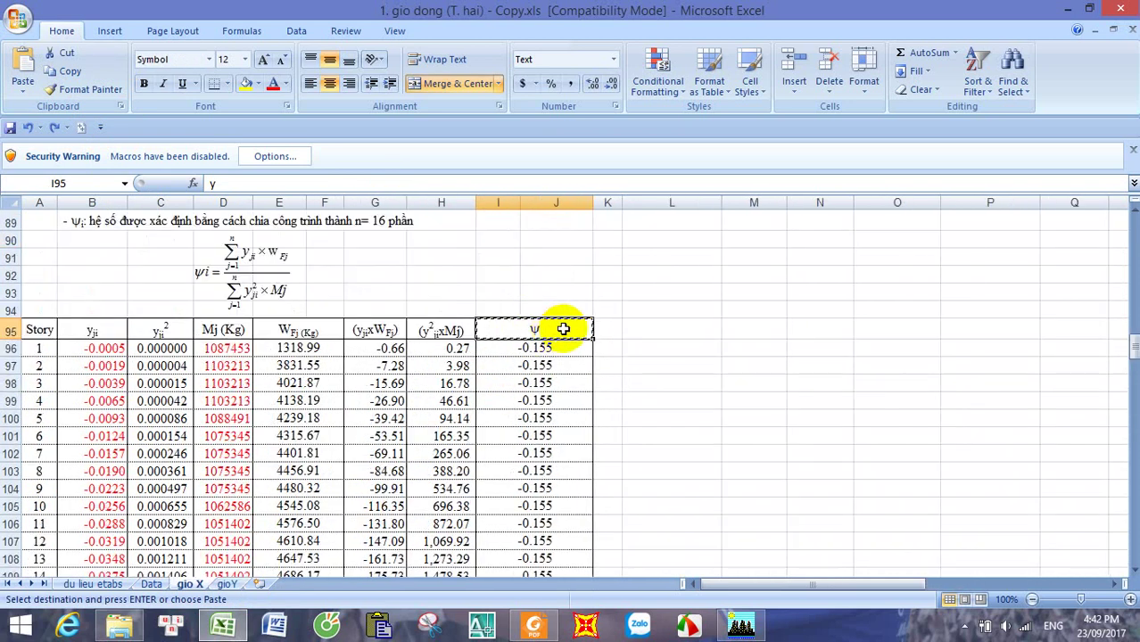
Step: Refill the Mj formula on the gioY sheet from D99 down to D114
{"action": "key", "text": "ctrl+Page_Down"}
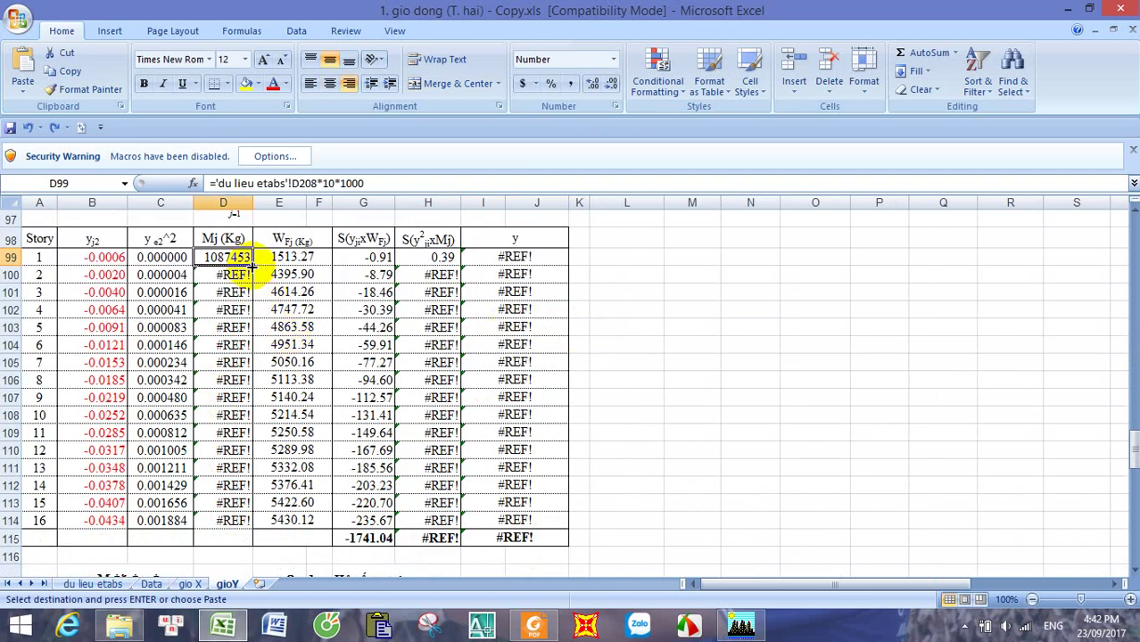
{"action": "left_click_drag", "start_coordinate": [252, 265], "coordinate": [254, 516]}
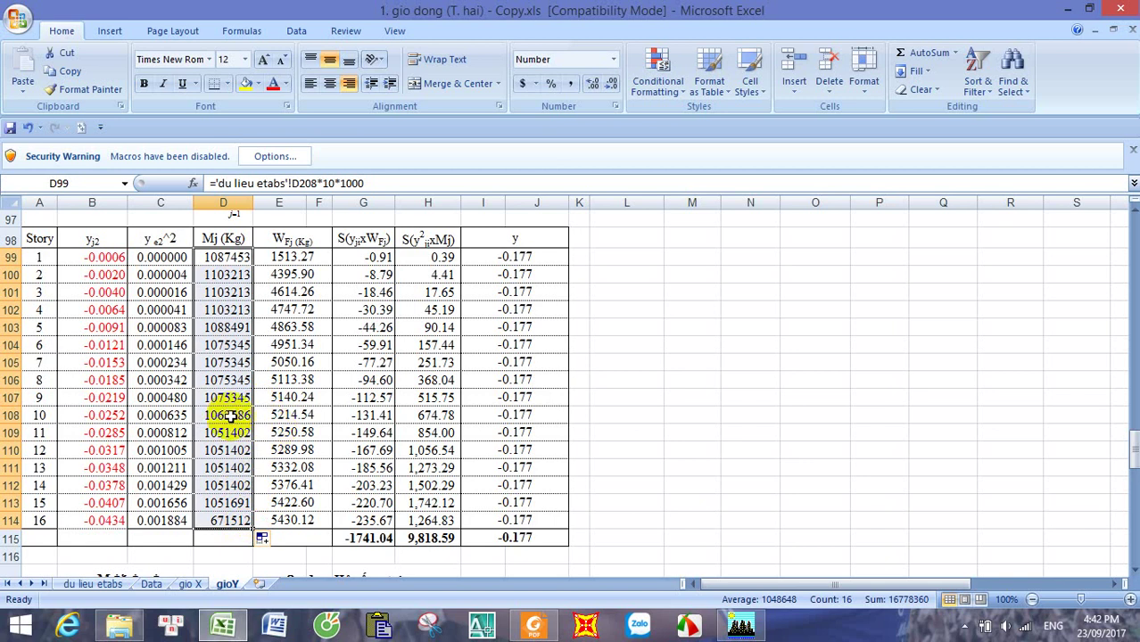
Step: Clear the y header in gioY's I98 and try to replace it with the ψ header copied from gio X's I95
{"action": "left_click", "coordinate": [510, 240]}
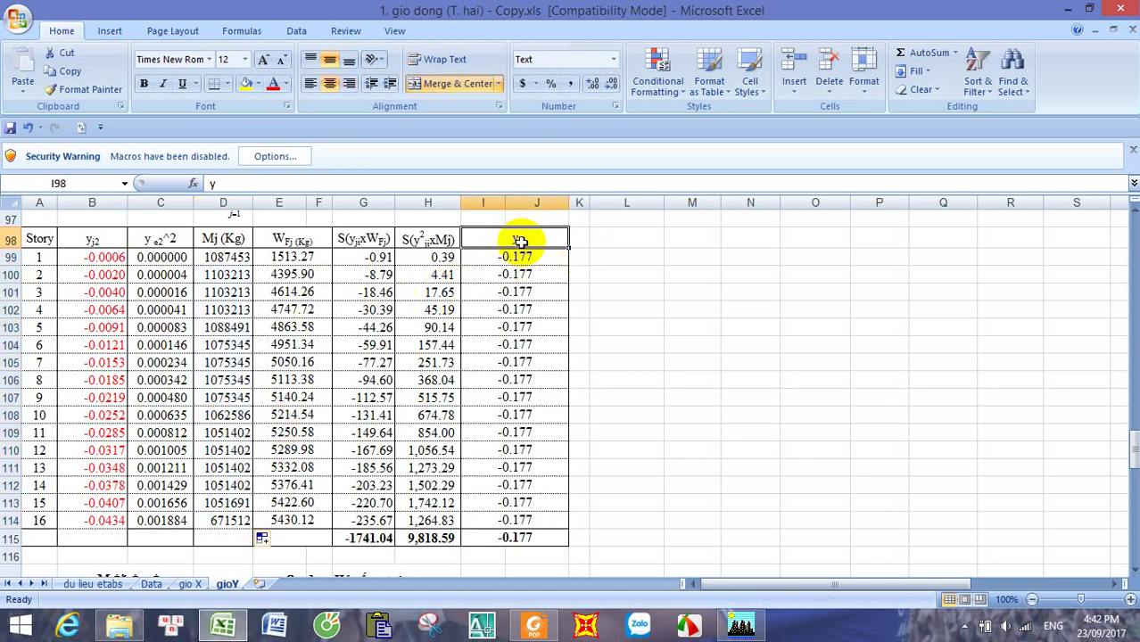
{"action": "left_click", "coordinate": [190, 584]}
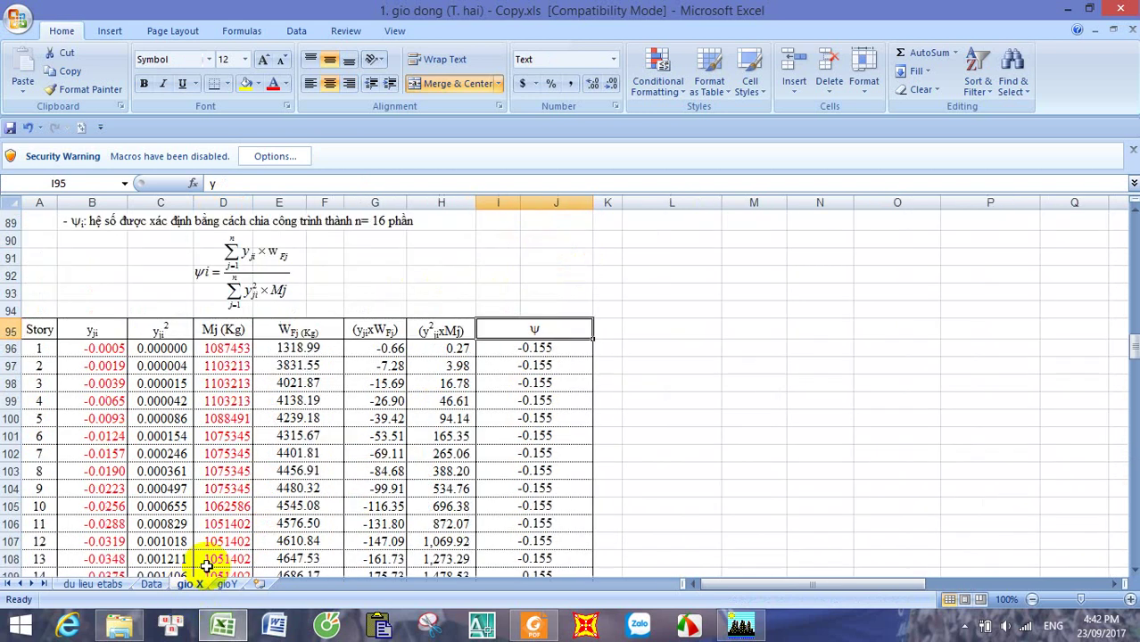
{"action": "right_click", "coordinate": [548, 328]}
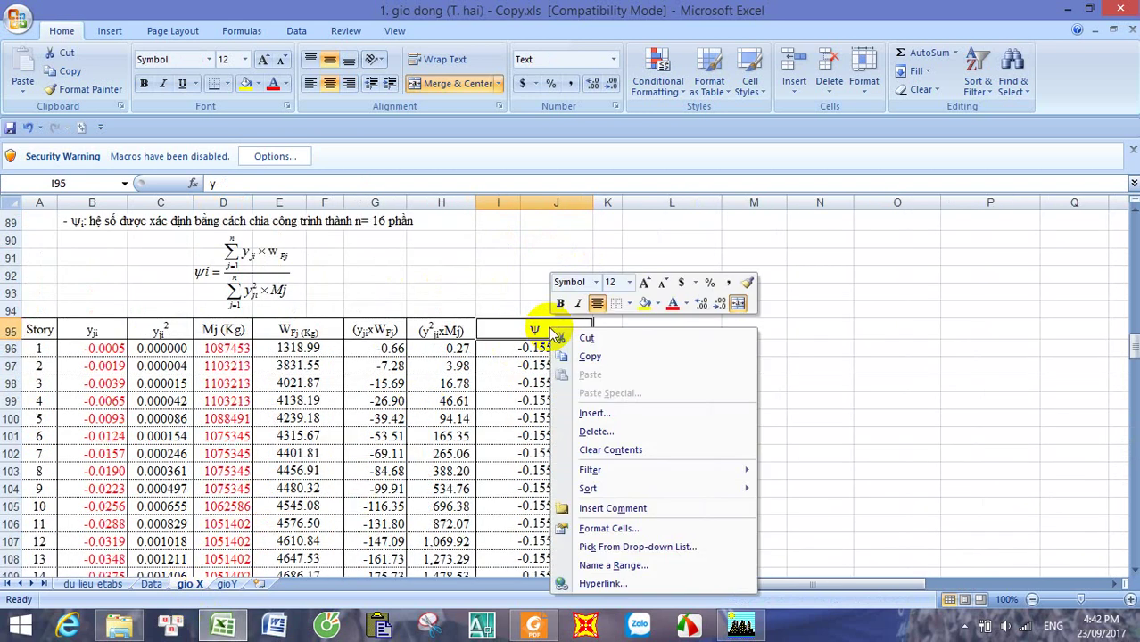
{"action": "left_click", "coordinate": [592, 357]}
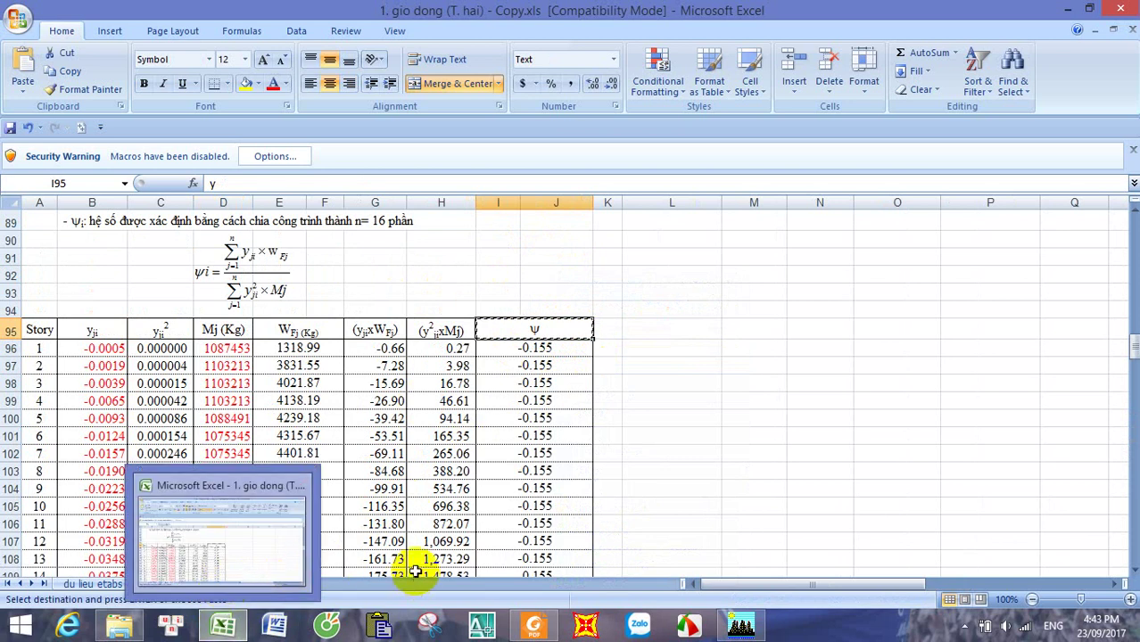
{"action": "left_click", "coordinate": [229, 584]}
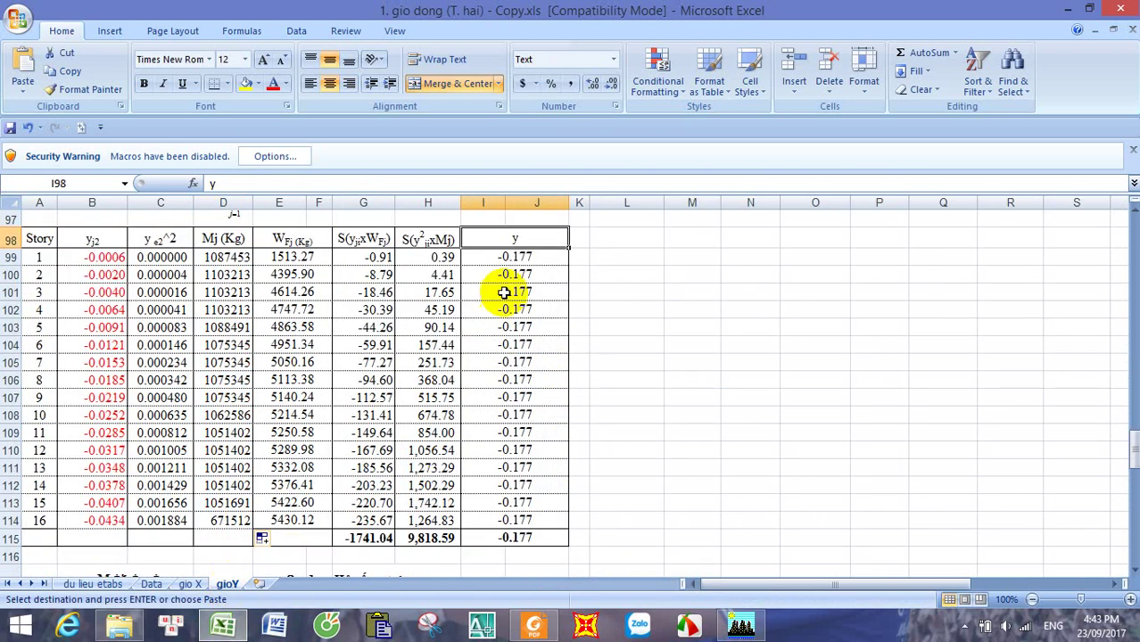
{"action": "key", "text": "BackSpace"}
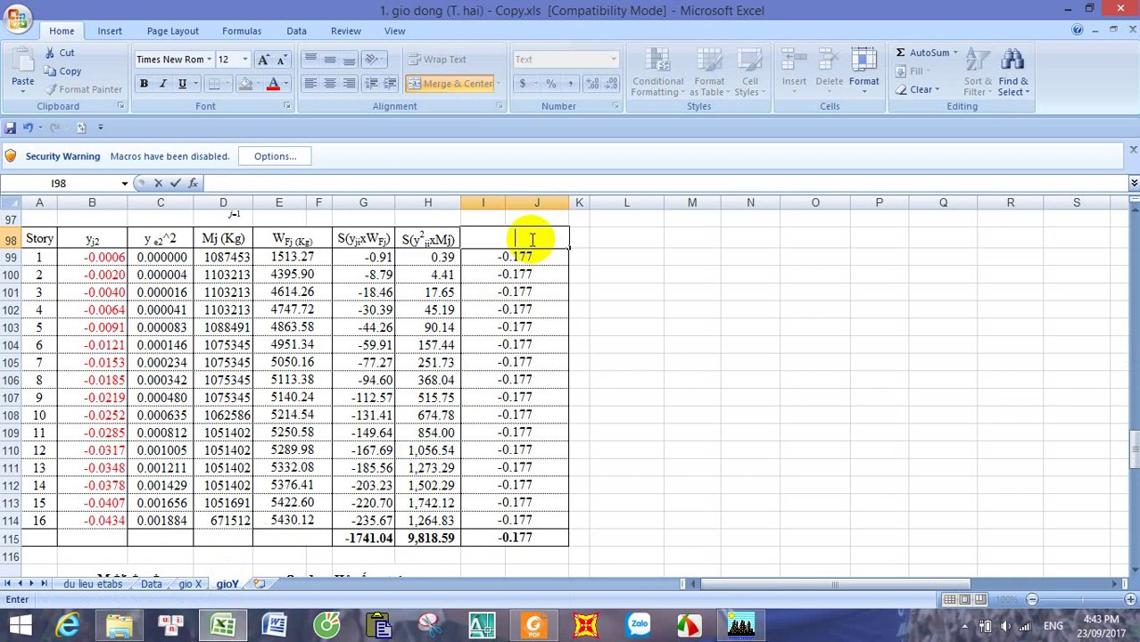
{"action": "right_click", "coordinate": [531, 239]}
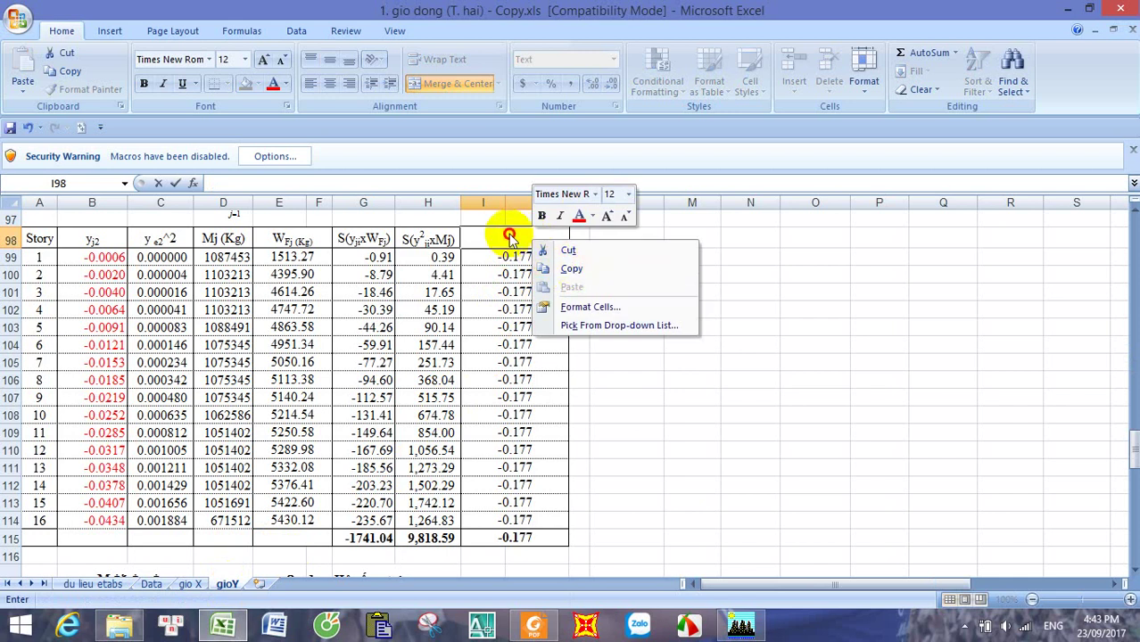
{"action": "left_click", "coordinate": [579, 229]}
{"action": "left_click", "coordinate": [603, 237]}
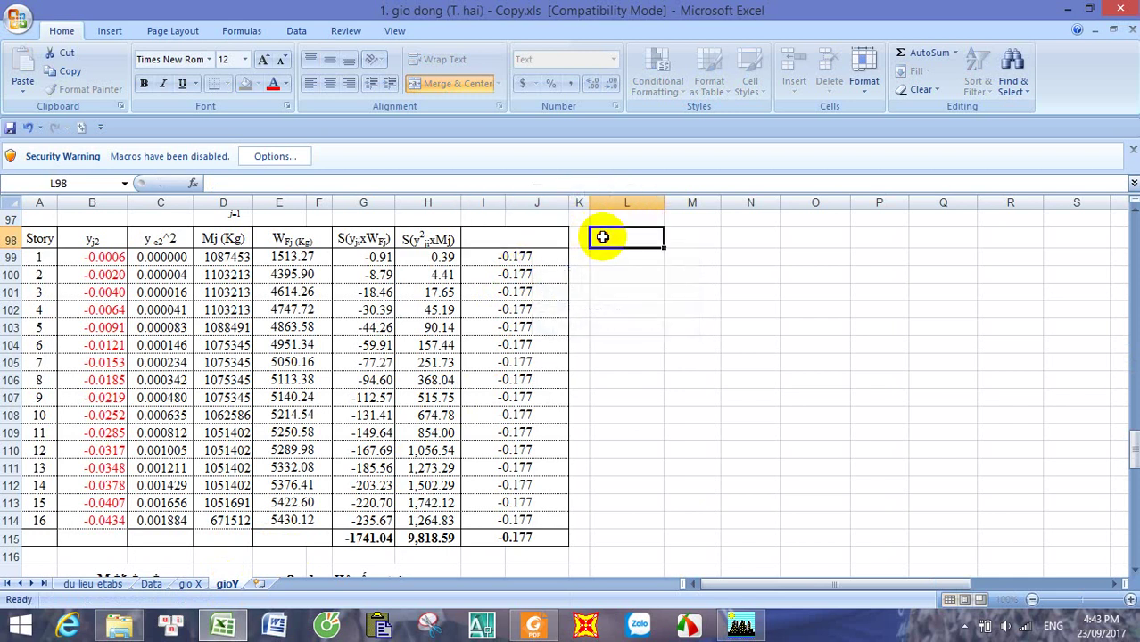
{"action": "left_click", "coordinate": [529, 237]}
{"action": "right_click", "coordinate": [531, 239]}
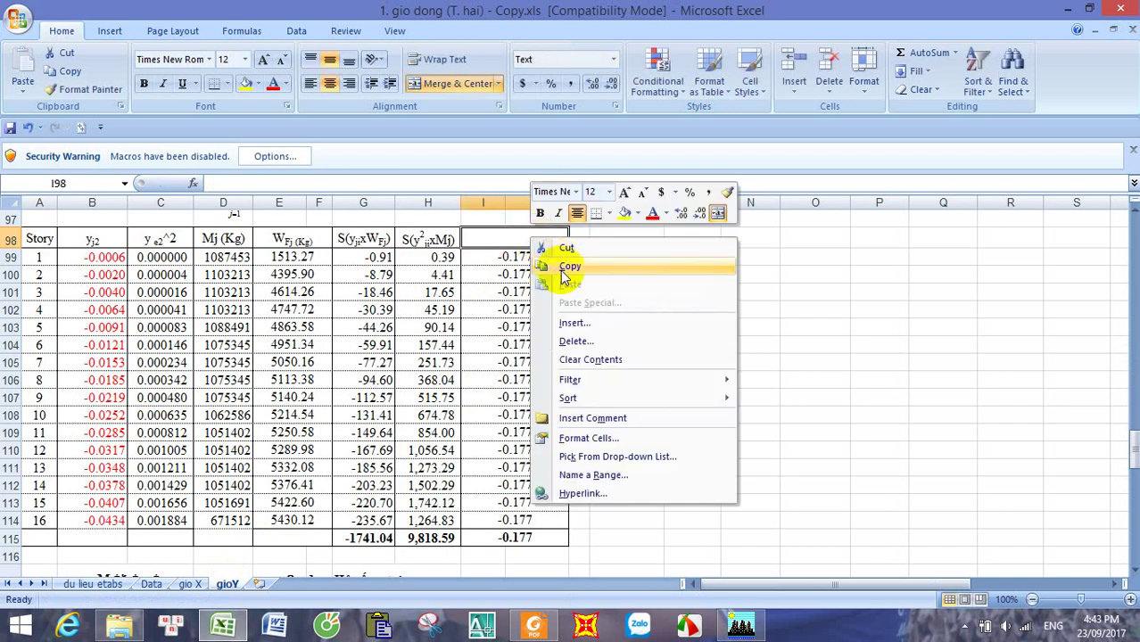
{"action": "left_click", "coordinate": [191, 586]}
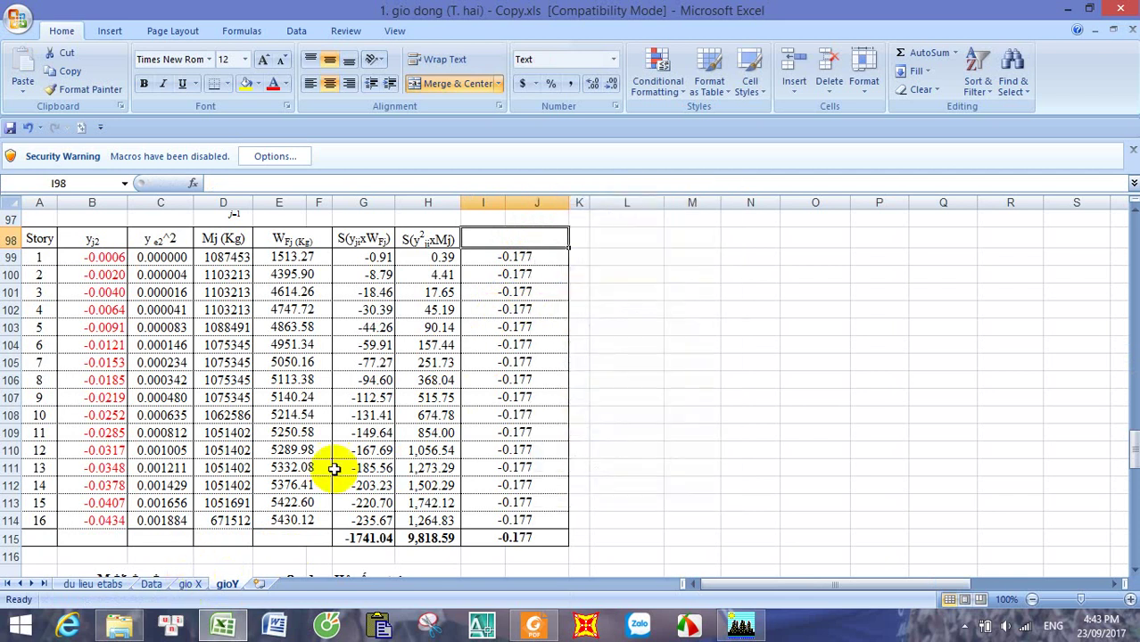
Step: Copy the ψ header from cell I95 of the gio X sheet into the blank header cell I98 of the gioY sheet
{"action": "left_click", "coordinate": [187, 585]}
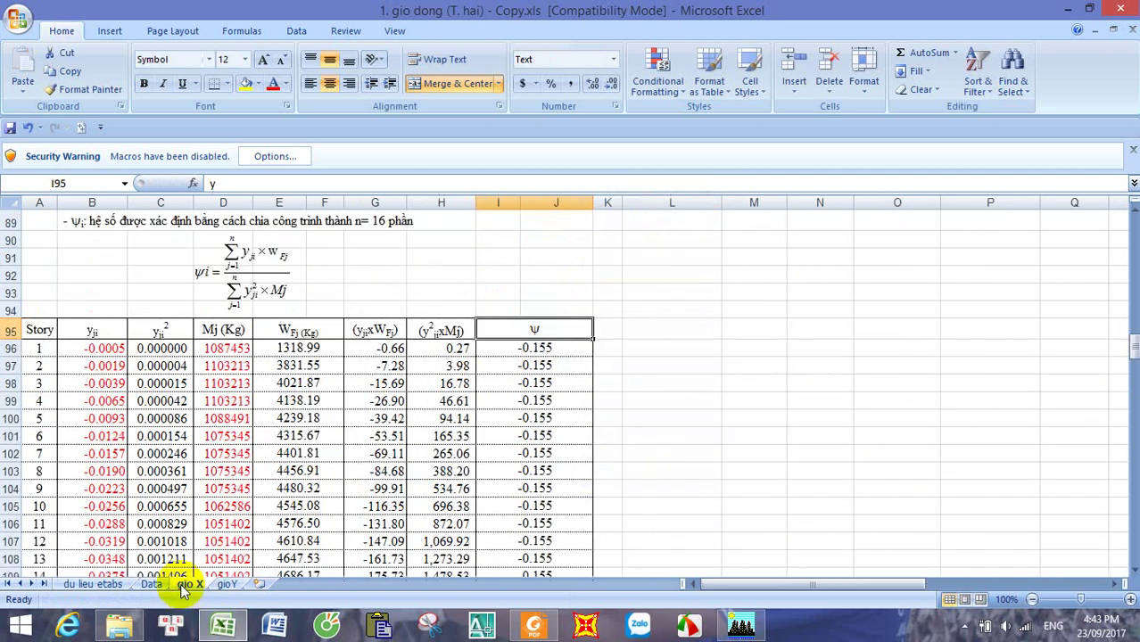
{"action": "right_click", "coordinate": [519, 326]}
{"action": "left_click", "coordinate": [554, 356]}
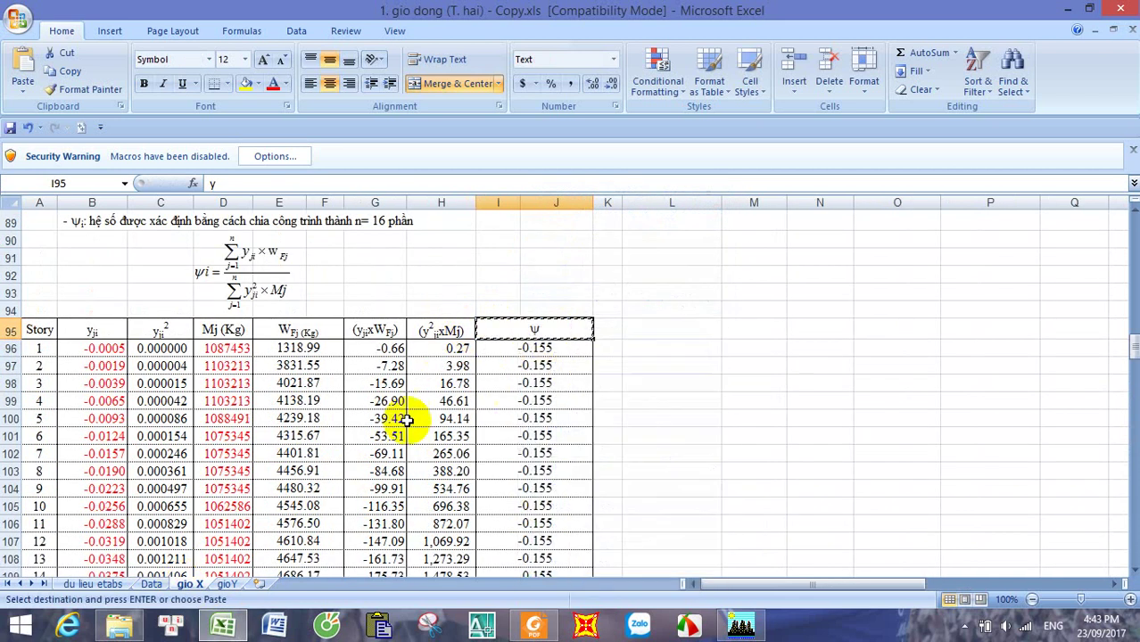
{"action": "left_click", "coordinate": [227, 585]}
{"action": "right_click", "coordinate": [510, 241]}
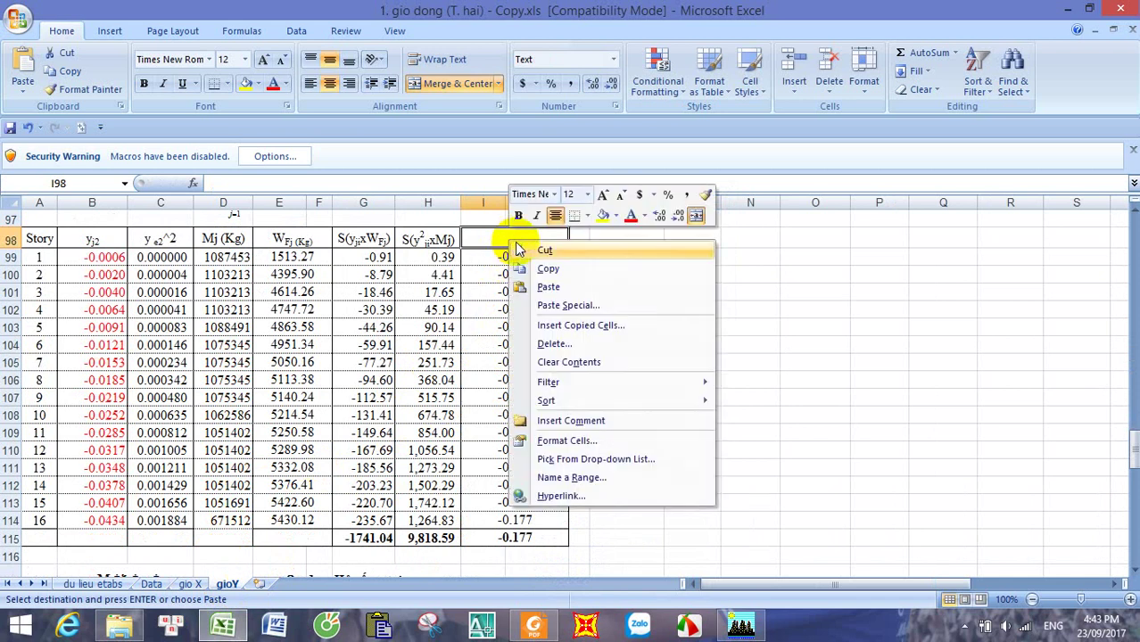
{"action": "left_click", "coordinate": [543, 287]}
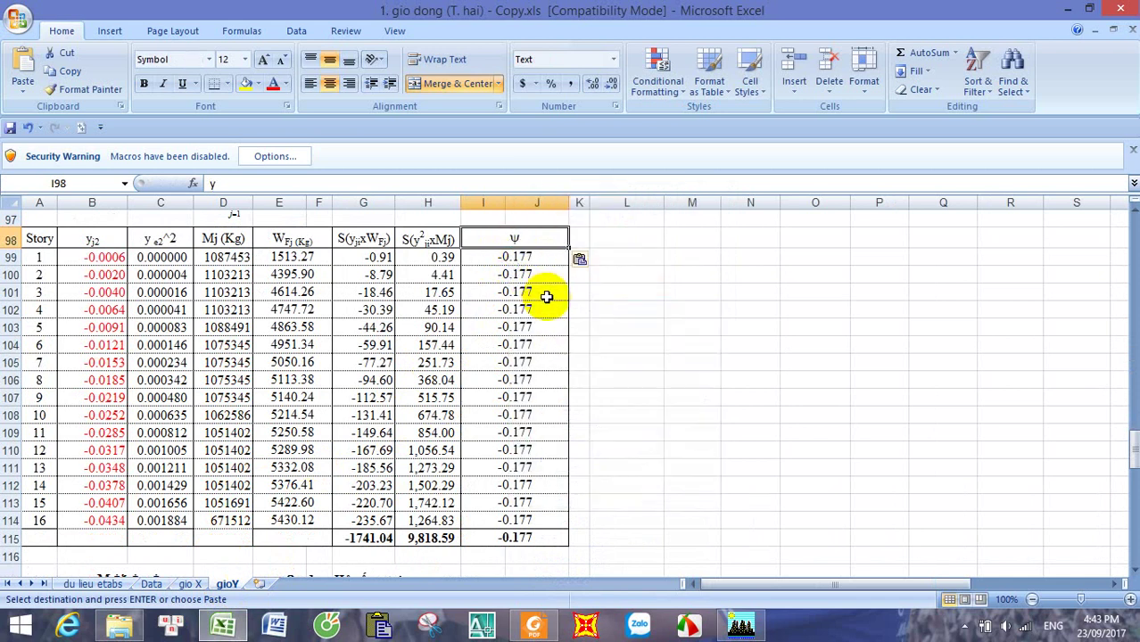
{"action": "left_click", "coordinate": [193, 587]}
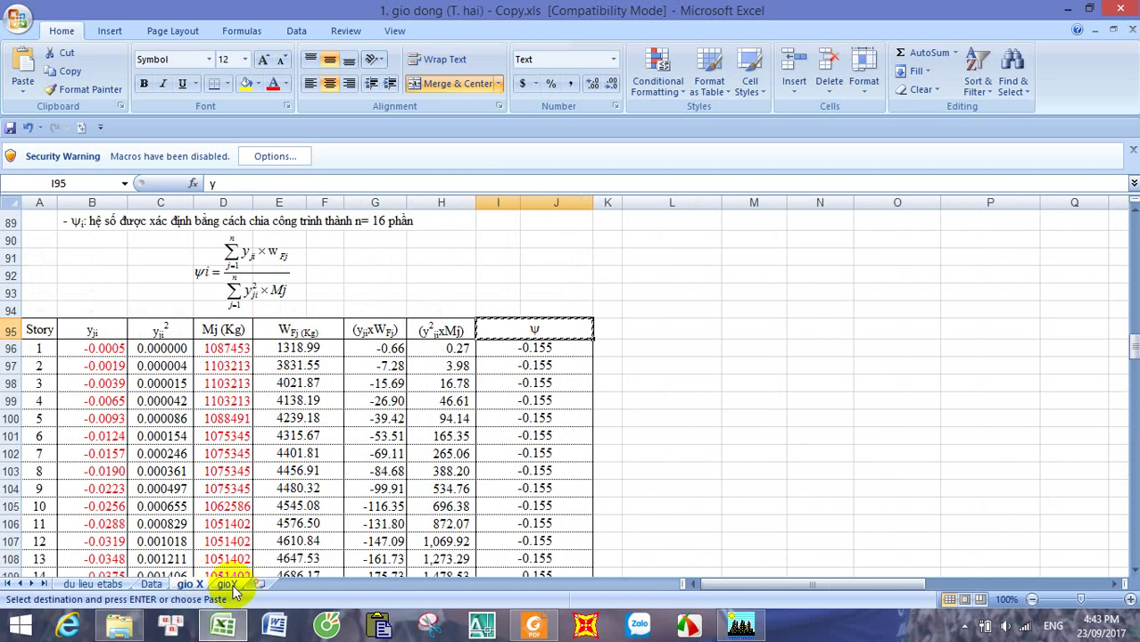
{"action": "left_click", "coordinate": [227, 585]}
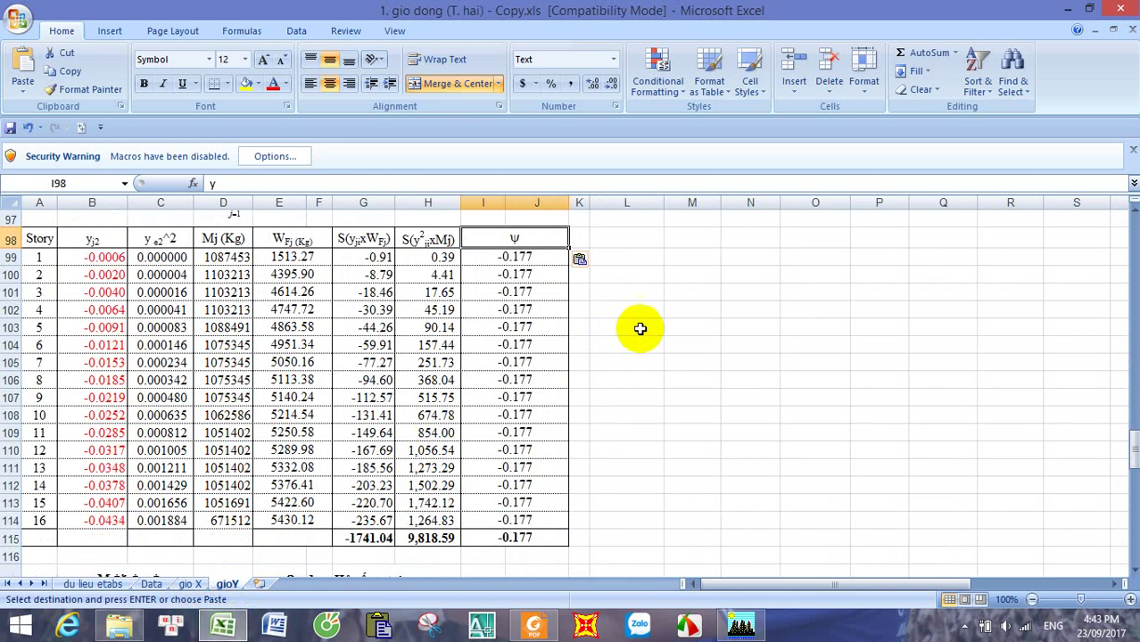
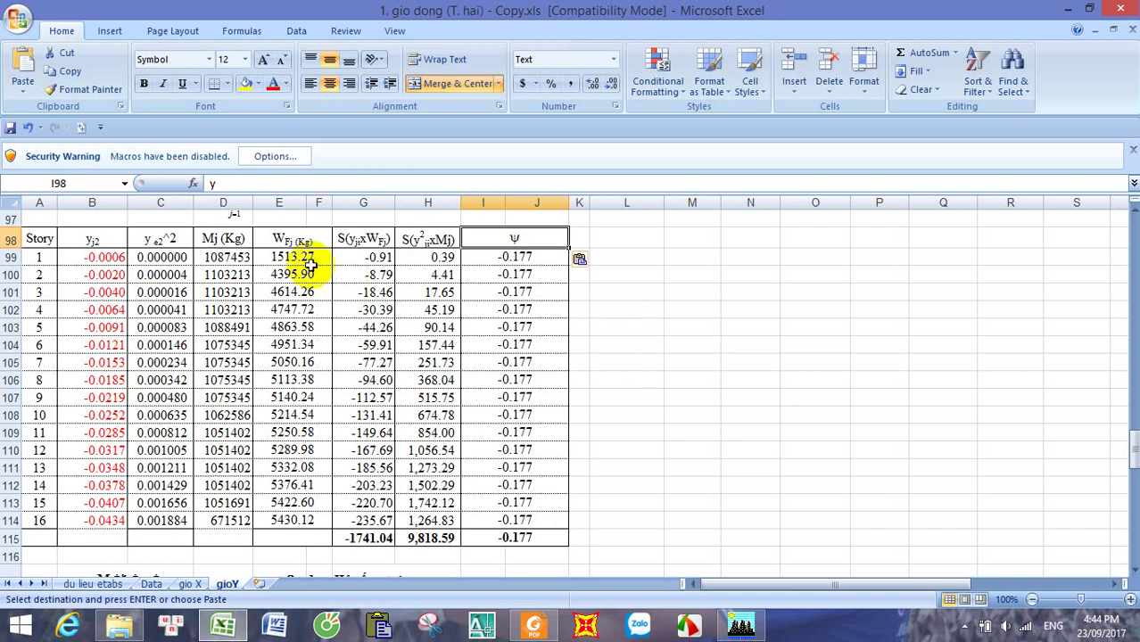
Step: Clear the contents of the leftover range O140:R155 beside the total wind load table on the gioY sheet
{"action": "scroll", "coordinate": [303, 281], "scroll_direction": "down", "scroll_amount": 14}
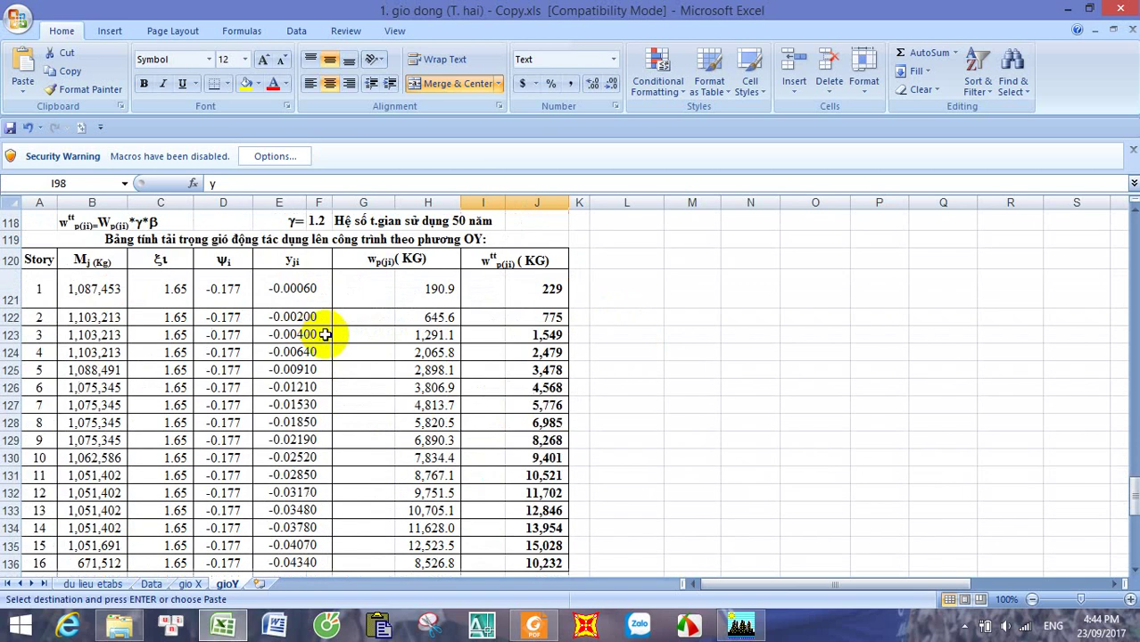
{"action": "scroll", "coordinate": [425, 356], "scroll_direction": "down", "scroll_amount": 14}
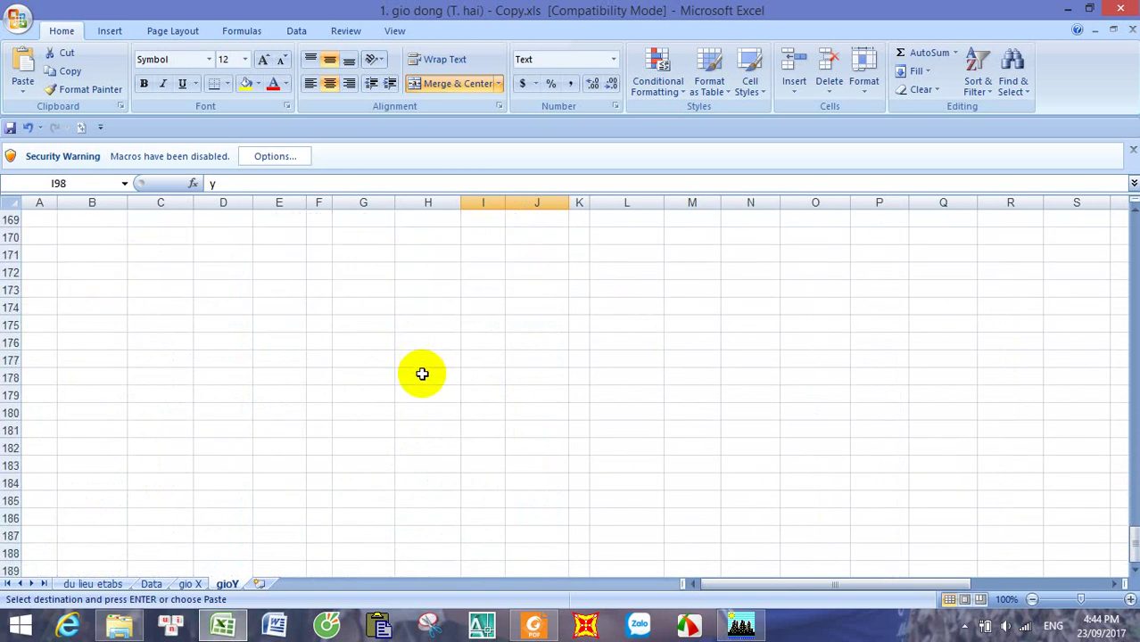
{"action": "scroll", "coordinate": [427, 378], "scroll_direction": "up", "scroll_amount": 6}
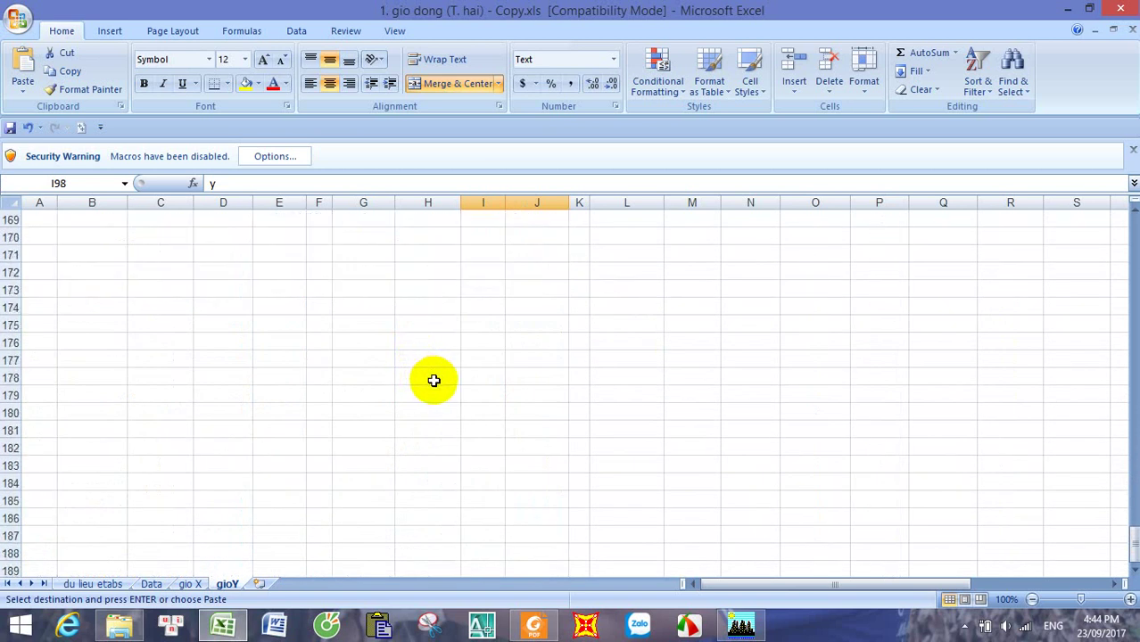
{"action": "scroll", "coordinate": [508, 413], "scroll_direction": "up", "scroll_amount": 9}
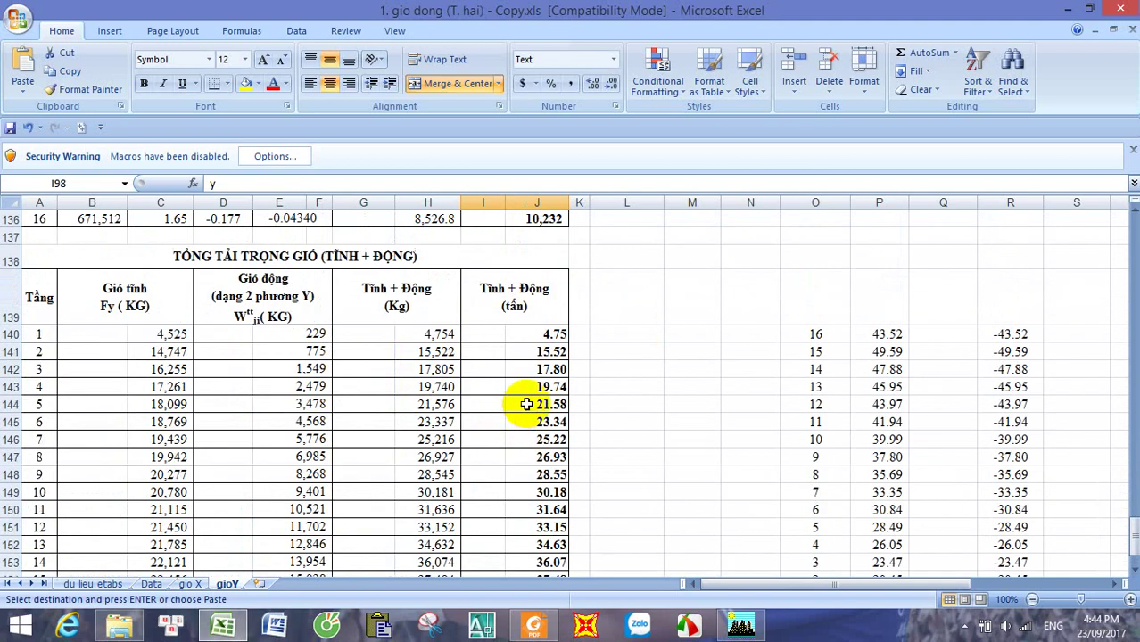
{"action": "scroll", "coordinate": [548, 383], "scroll_direction": "down", "scroll_amount": 1}
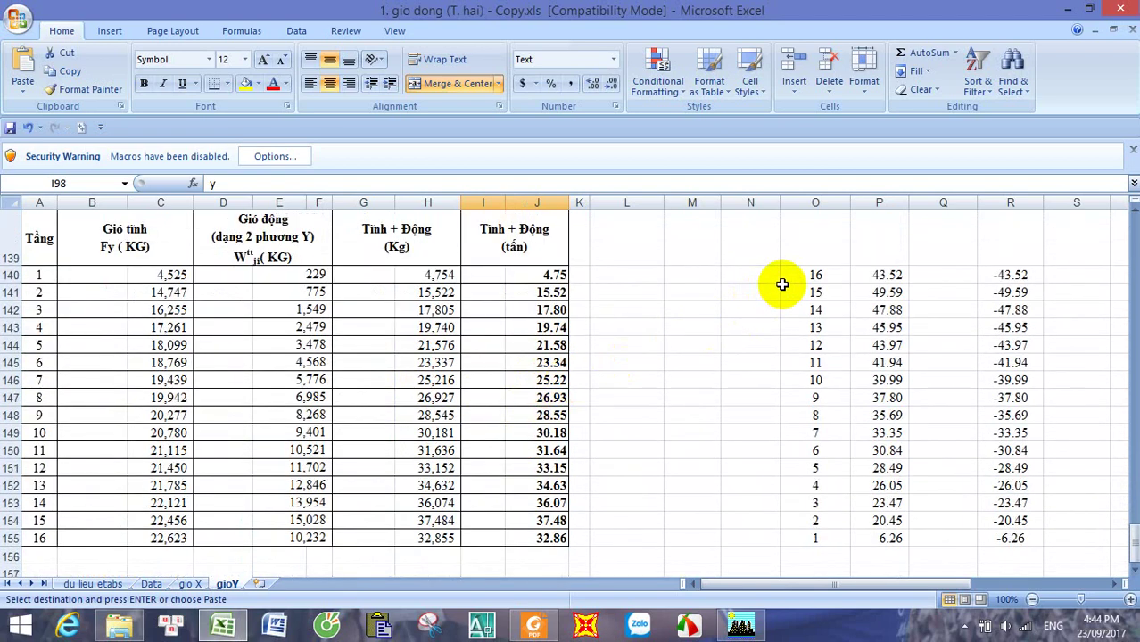
{"action": "left_click_drag", "start_coordinate": [789, 274], "coordinate": [1014, 536]}
{"action": "right_click", "coordinate": [973, 387]}
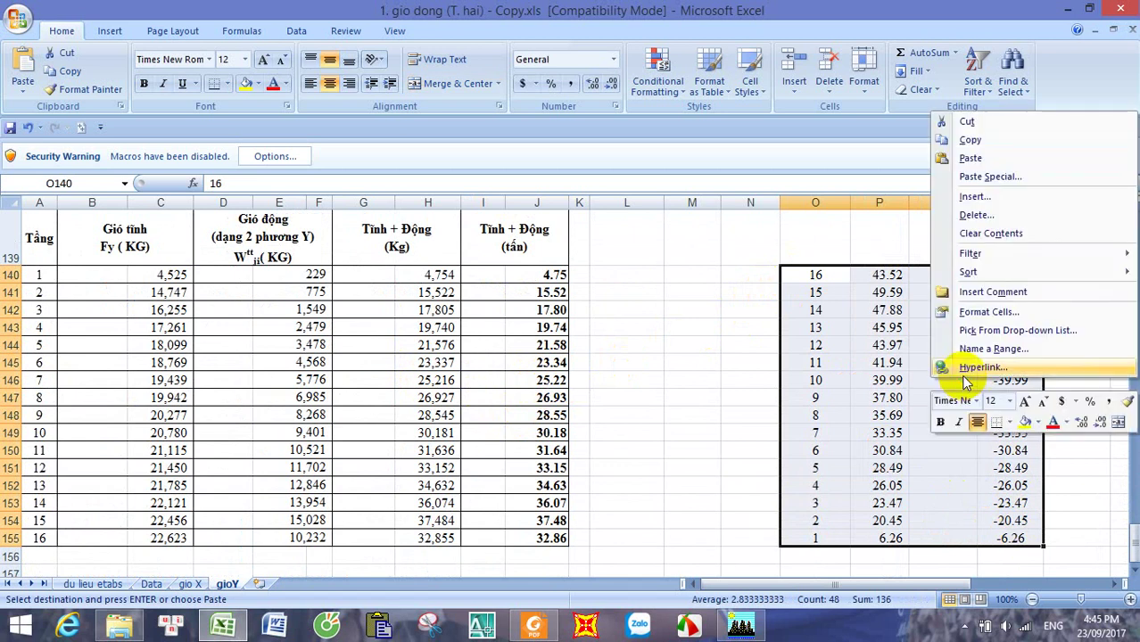
{"action": "left_click", "coordinate": [979, 234]}
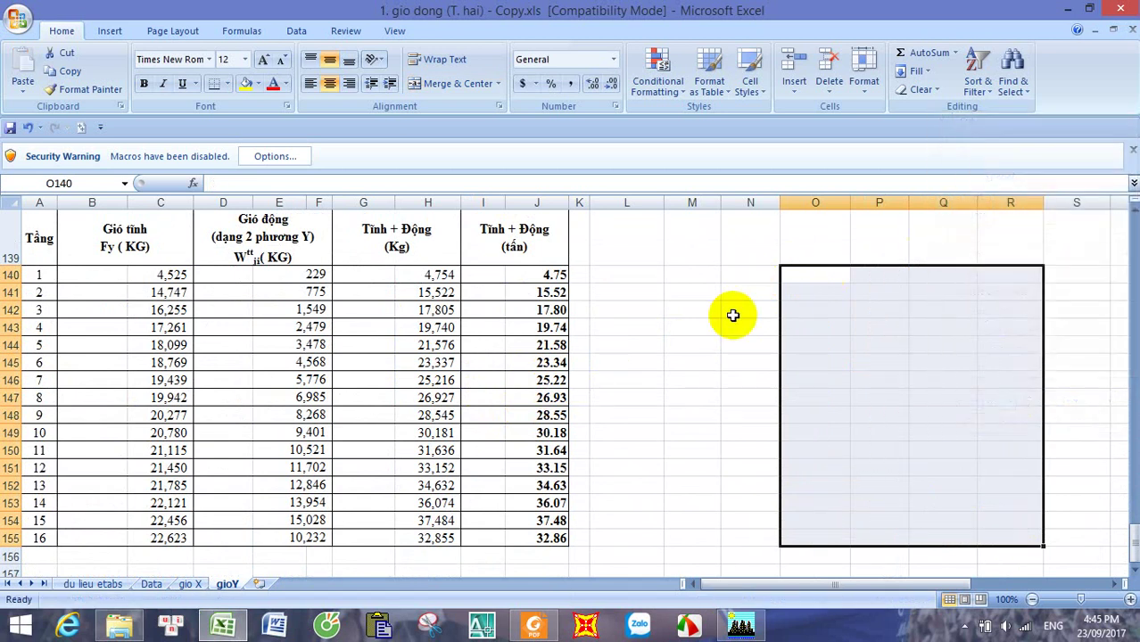
{"action": "left_click", "coordinate": [669, 308]}
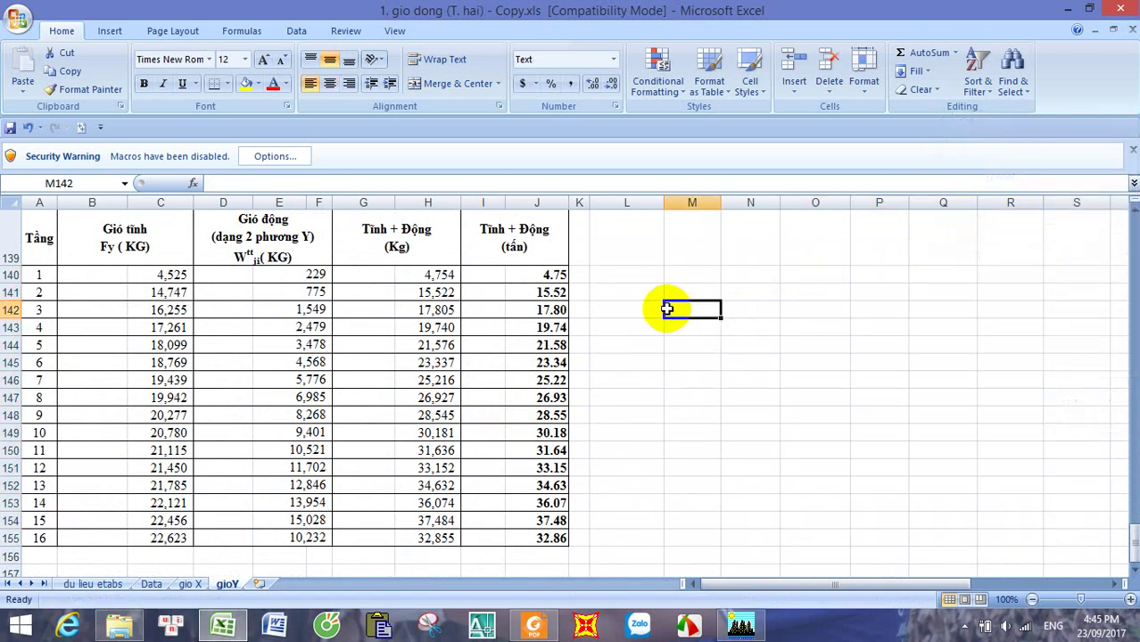
Step: Compare the combined static and dynamic wind load tables on the gio X and gioY sheets
{"action": "left_click", "coordinate": [552, 277]}
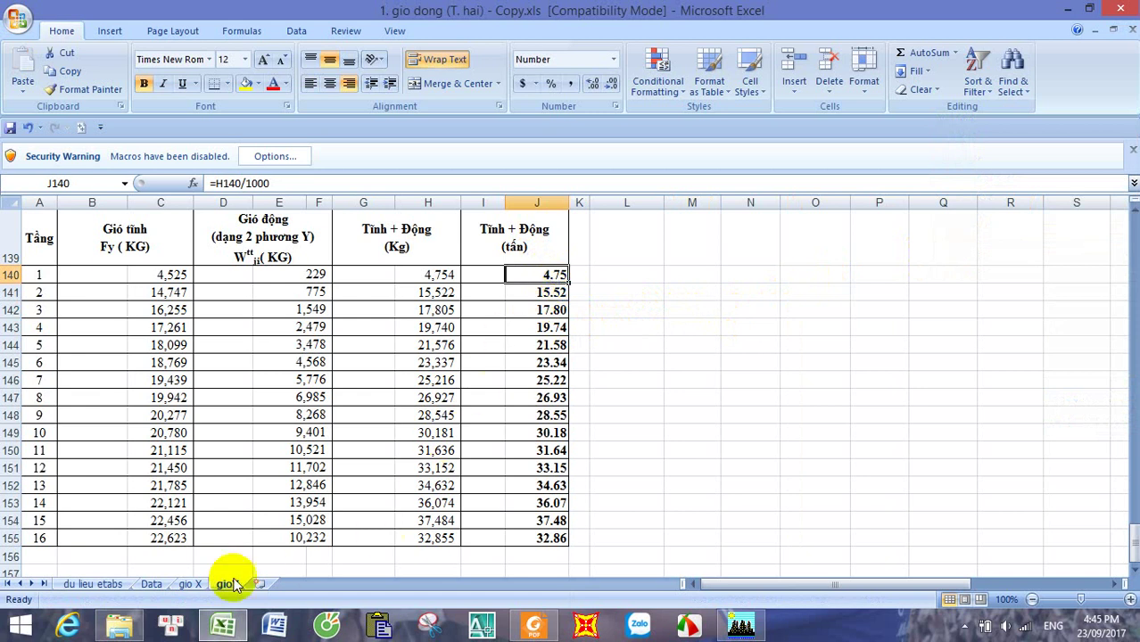
{"action": "left_click", "coordinate": [188, 585]}
{"action": "scroll", "coordinate": [532, 418], "scroll_direction": "down", "scroll_amount": 18}
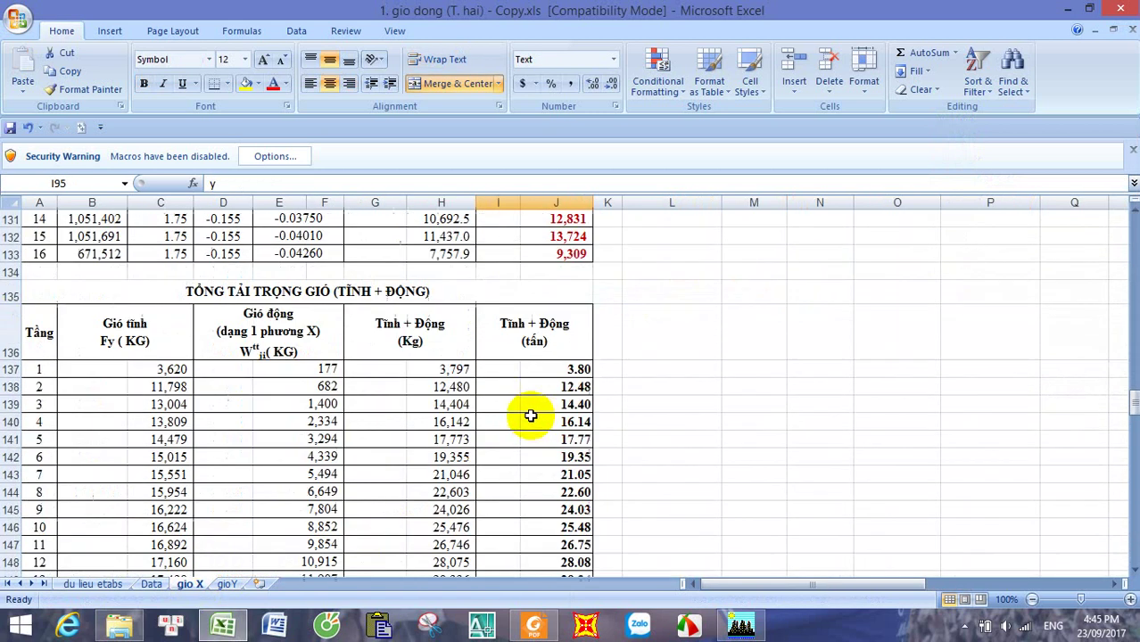
{"action": "scroll", "coordinate": [530, 415], "scroll_direction": "up", "scroll_amount": 2}
{"action": "scroll", "coordinate": [530, 416], "scroll_direction": "up", "scroll_amount": 1}
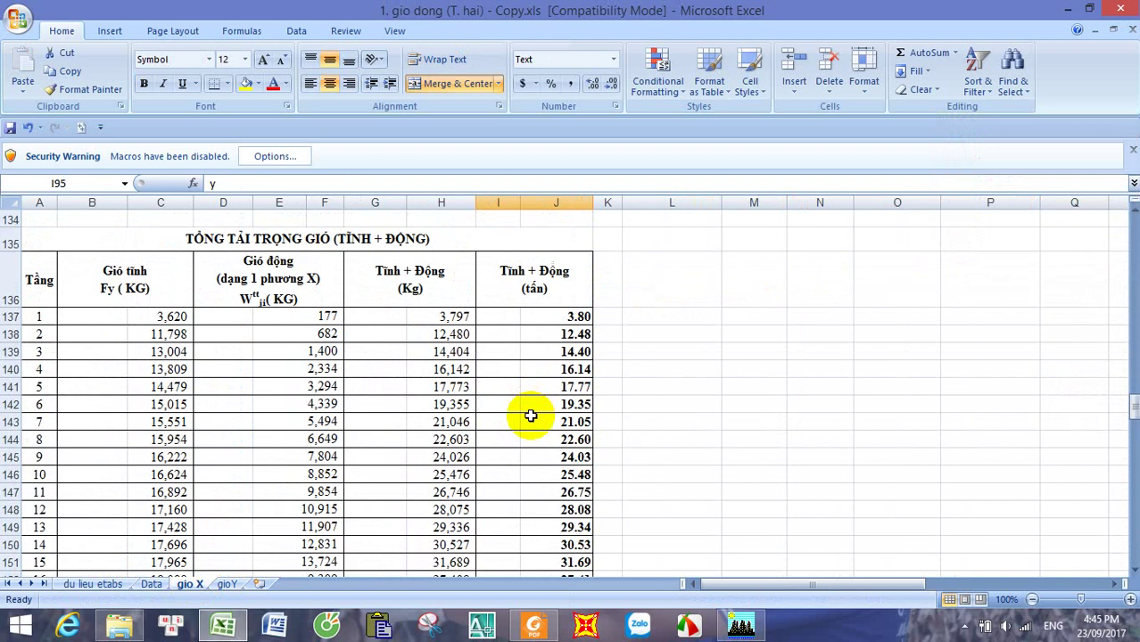
{"action": "scroll", "coordinate": [530, 415], "scroll_direction": "down", "scroll_amount": 1}
{"action": "scroll", "coordinate": [530, 415], "scroll_direction": "up", "scroll_amount": 1}
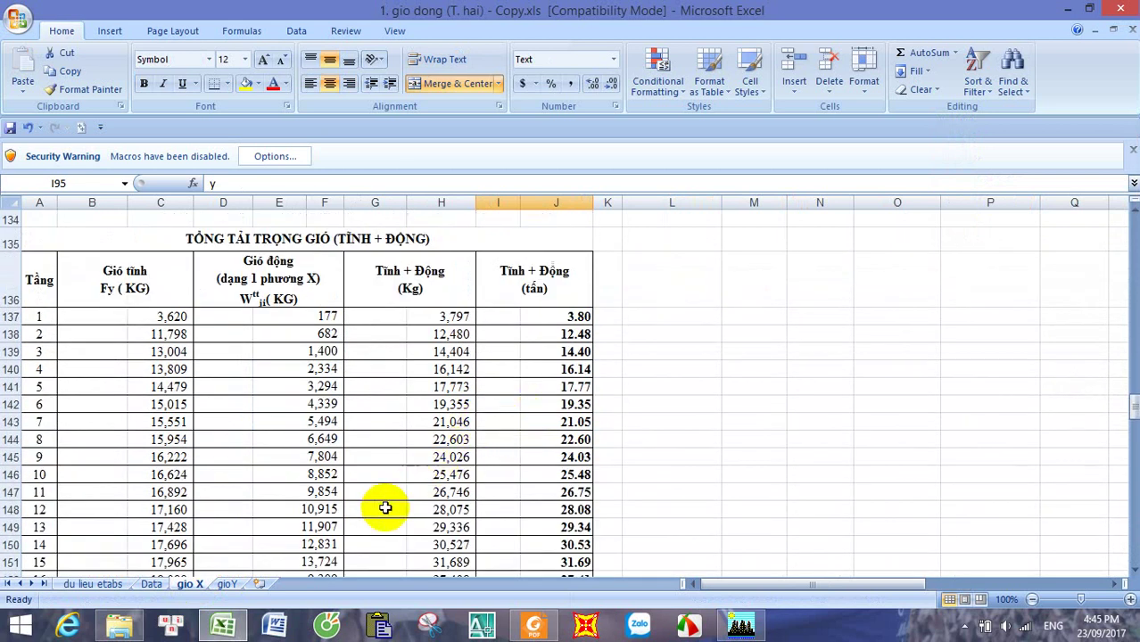
{"action": "left_click", "coordinate": [229, 584]}
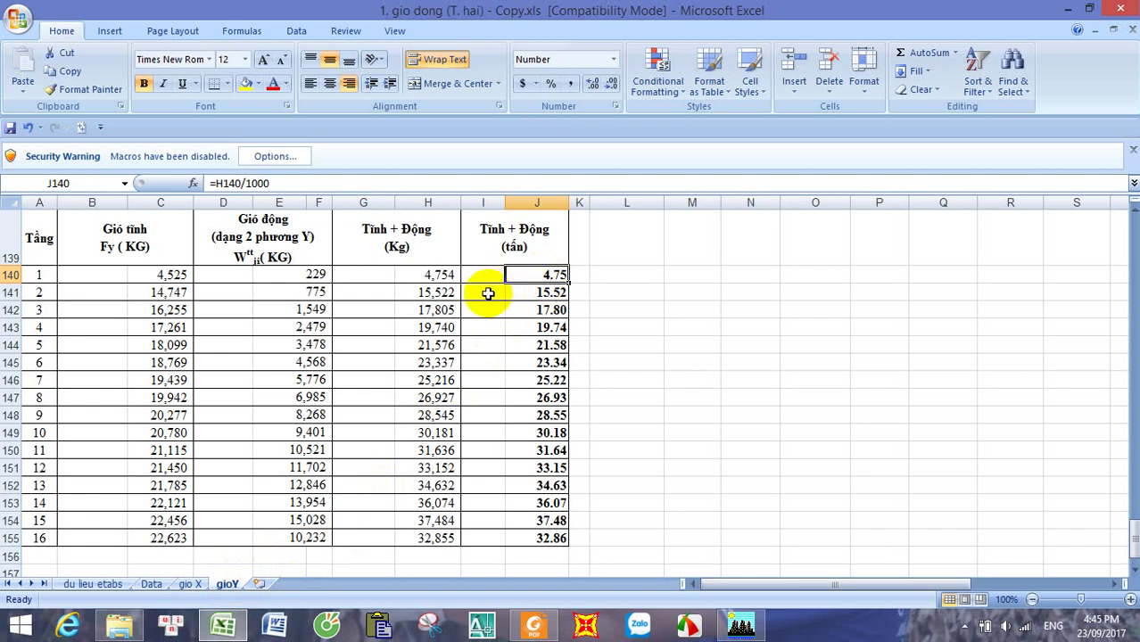
{"action": "left_click", "coordinate": [191, 583]}
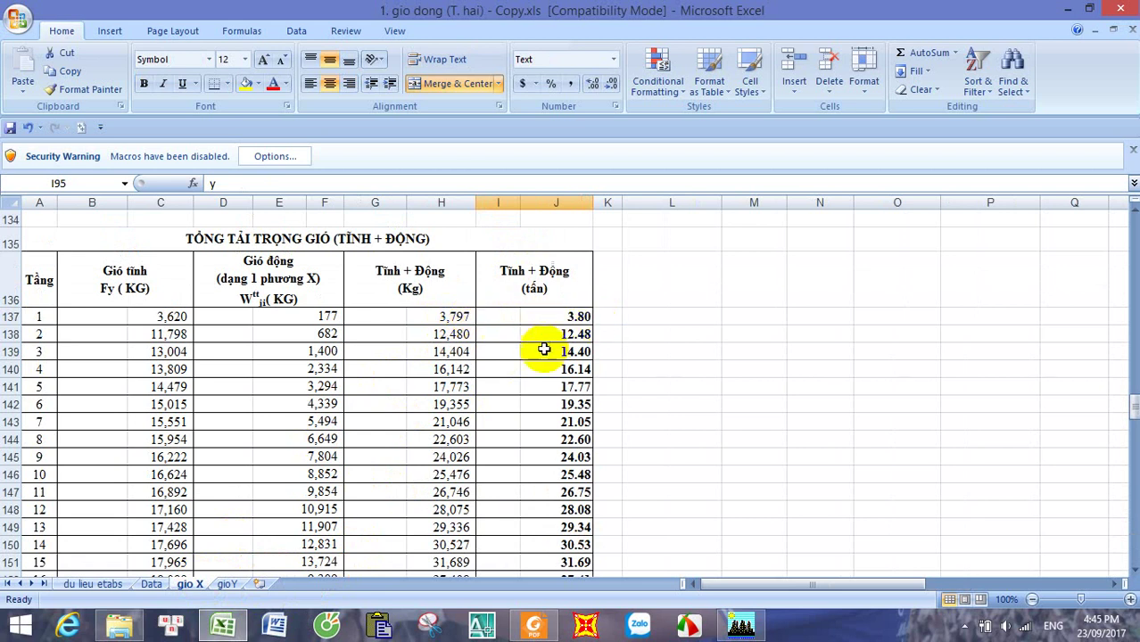
{"action": "left_click", "coordinate": [229, 583]}
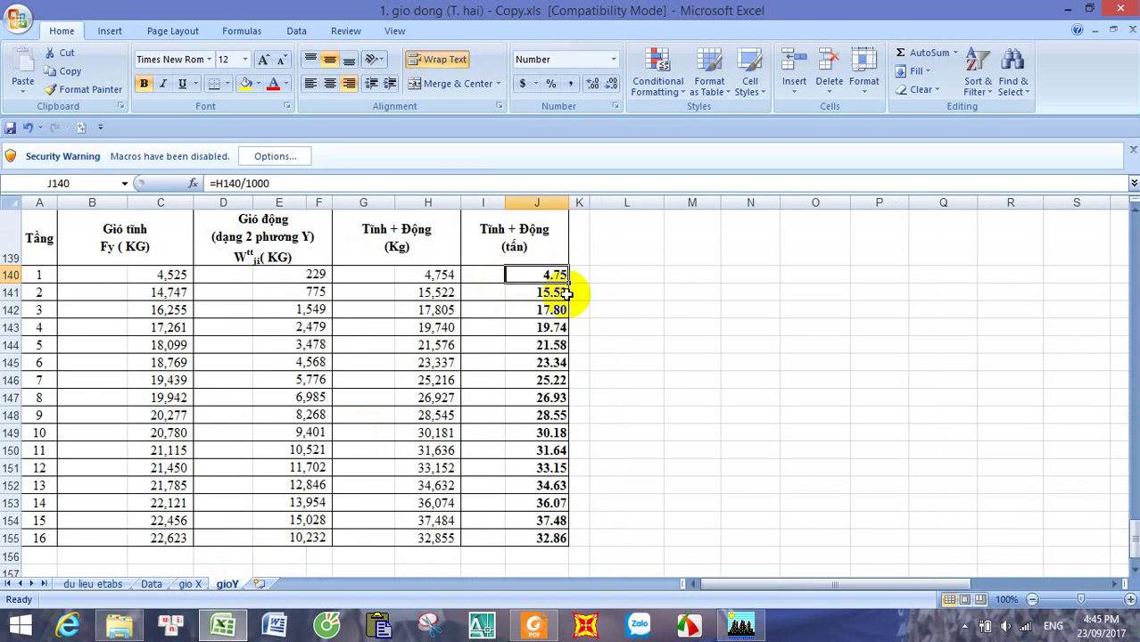
Step: Inspect the story 16 combined load in tonnes on the gioY sheet and on the gio X sheet
{"action": "left_click", "coordinate": [541, 554]}
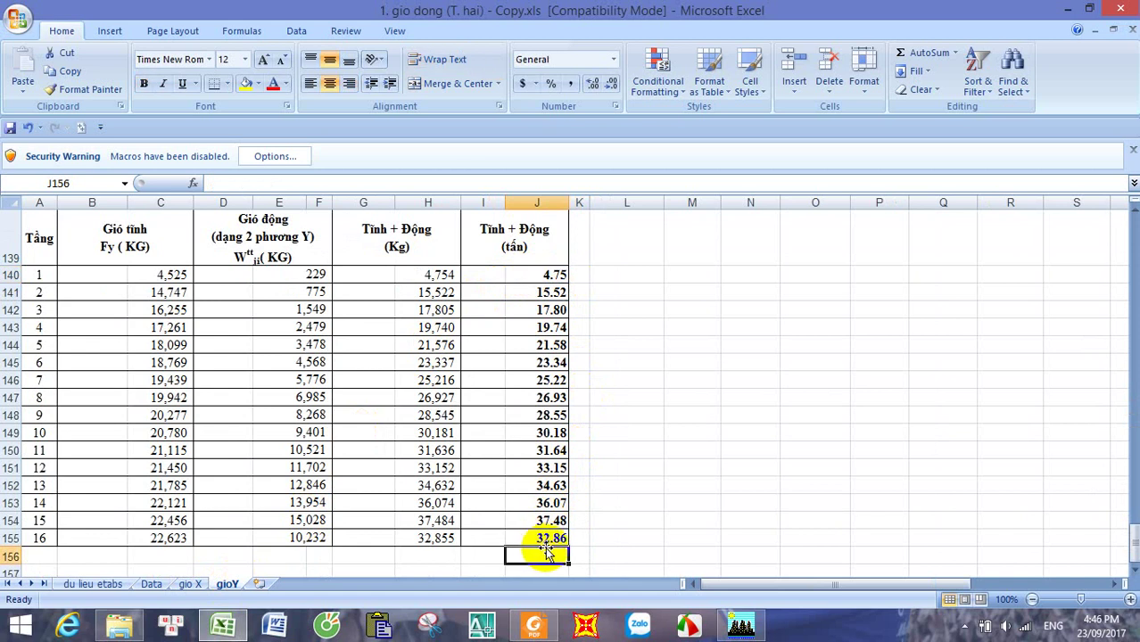
{"action": "left_click", "coordinate": [546, 538]}
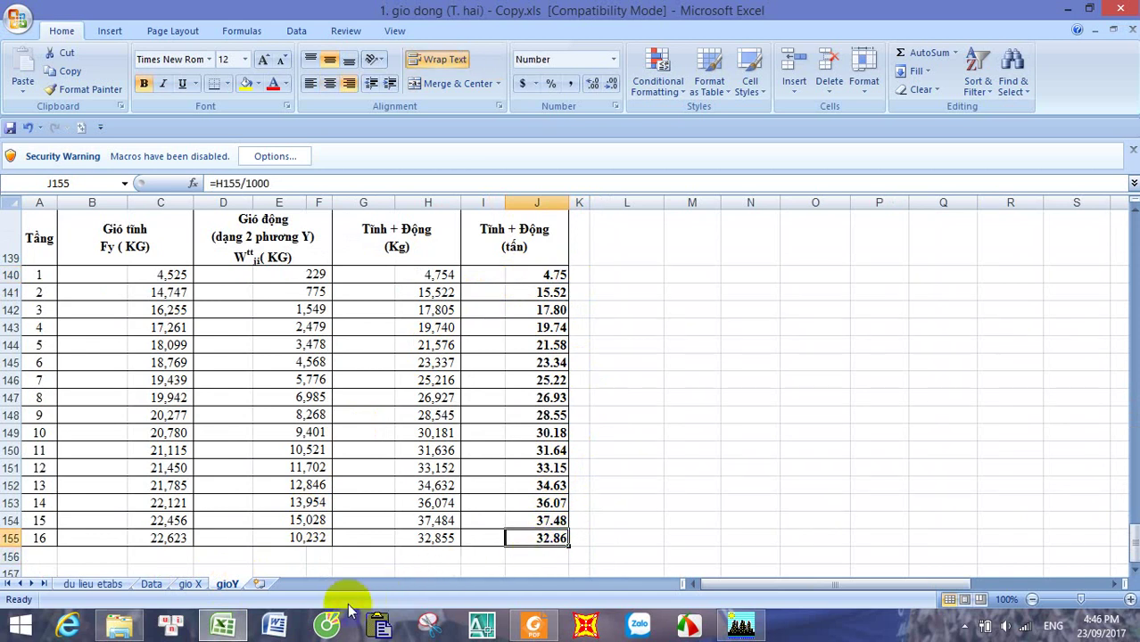
{"action": "left_click", "coordinate": [191, 583]}
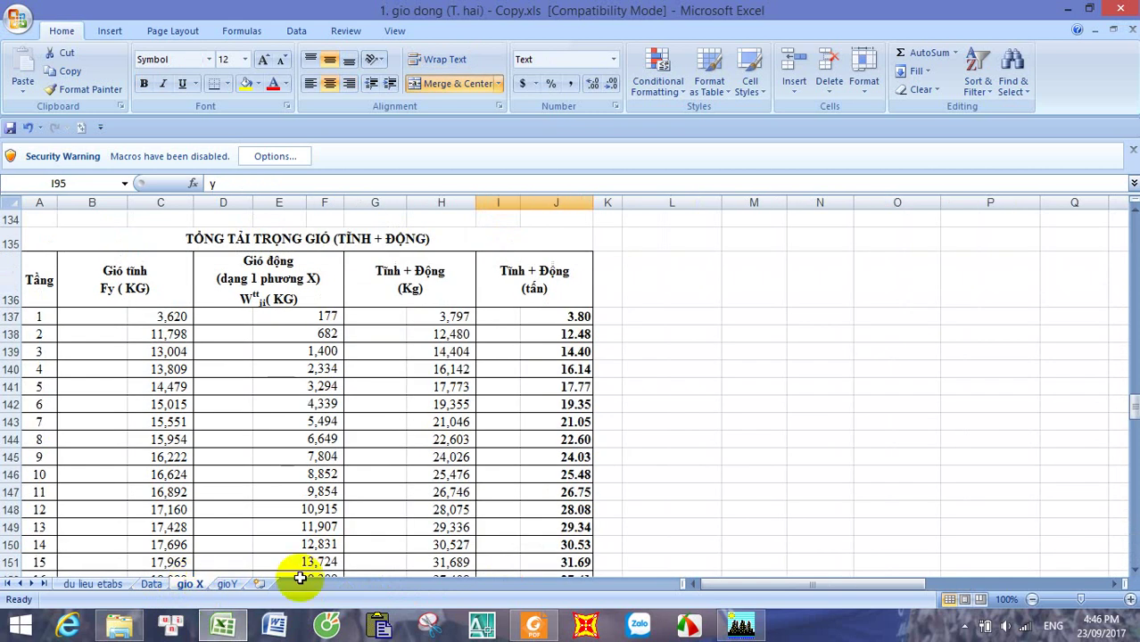
{"action": "scroll", "coordinate": [657, 463], "scroll_direction": "down", "scroll_amount": 3}
{"action": "left_click", "coordinate": [553, 376]}
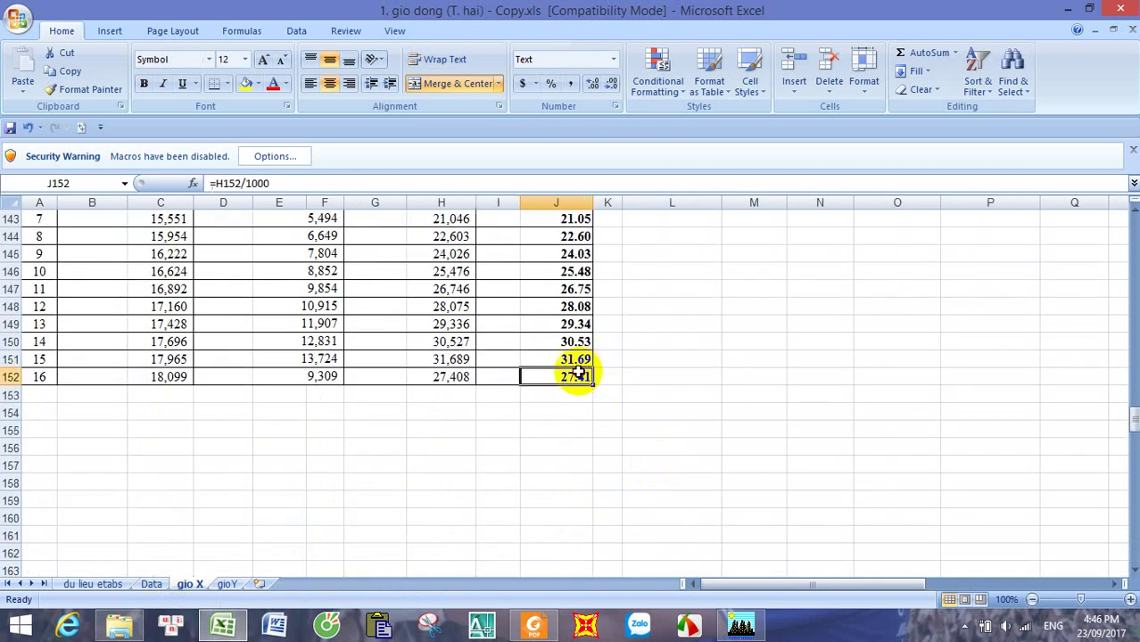
Step: Copy the combined loads in tonnes from J140:J155 on the gioY sheet and paste them as values only starting at M140
{"action": "left_click", "coordinate": [230, 583]}
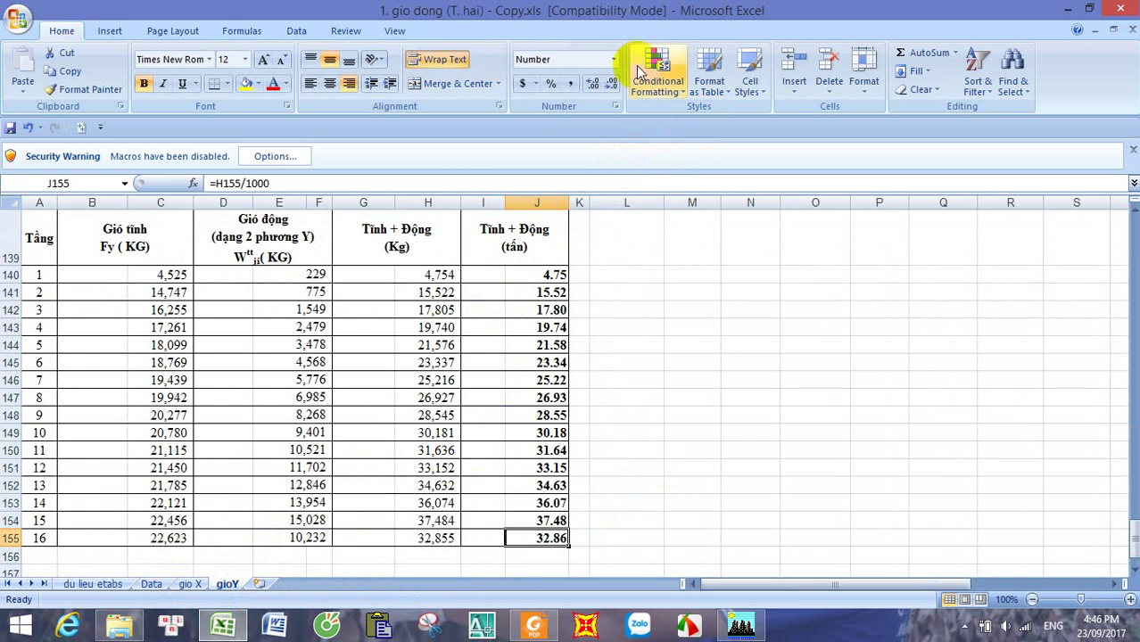
{"action": "left_click_drag", "start_coordinate": [517, 270], "coordinate": [546, 538]}
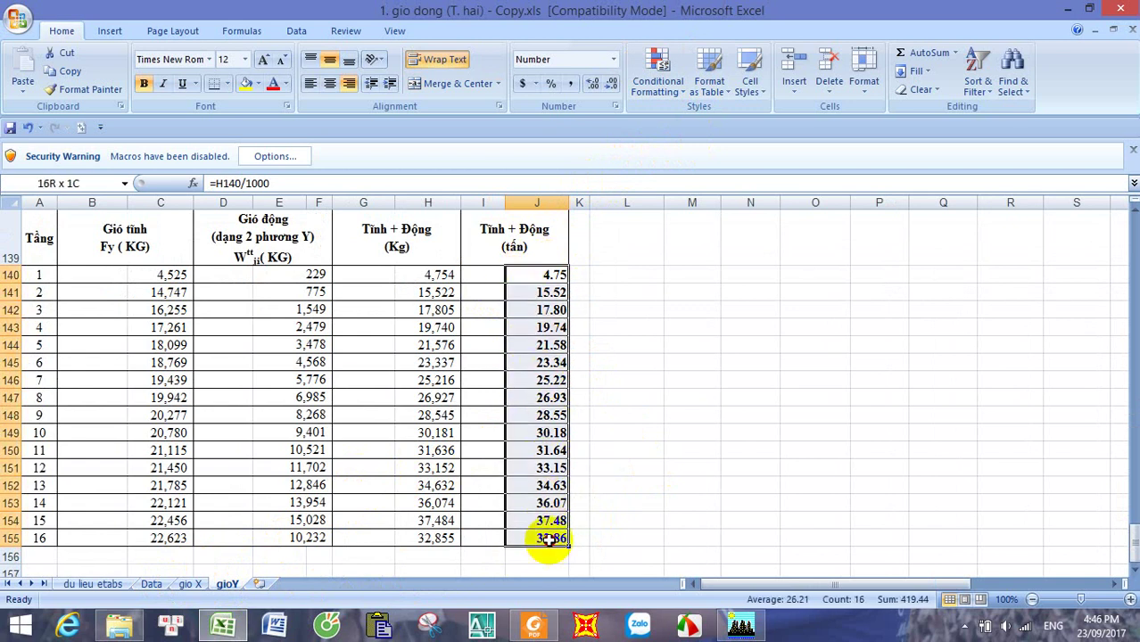
{"action": "right_click", "coordinate": [540, 337]}
{"action": "left_click", "coordinate": [571, 363]}
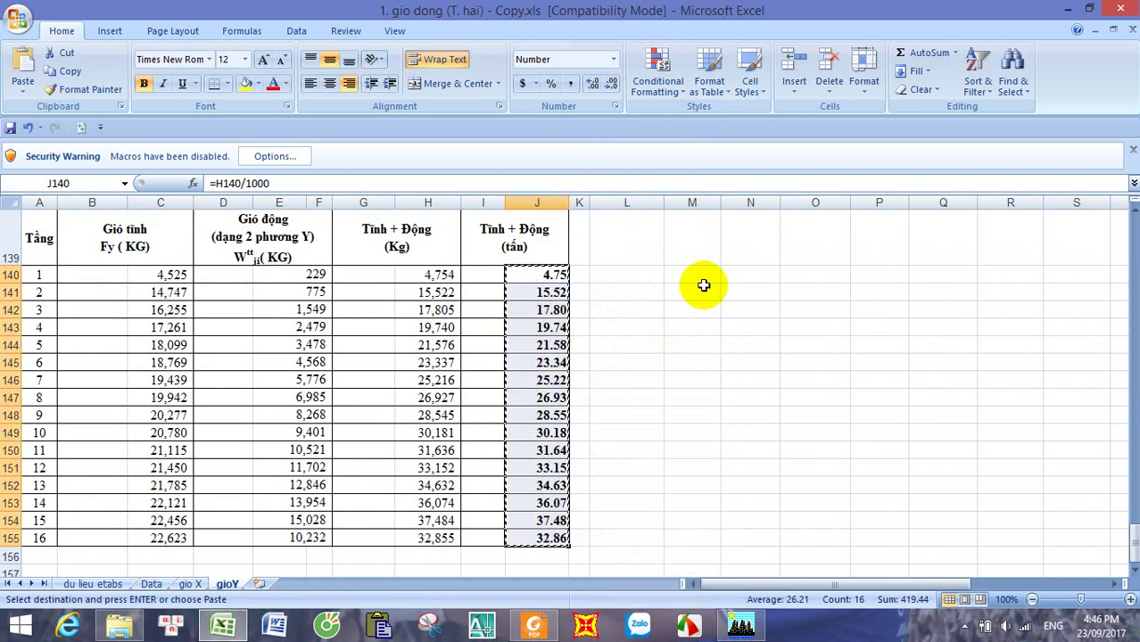
{"action": "left_click_drag", "start_coordinate": [701, 283], "coordinate": [694, 531]}
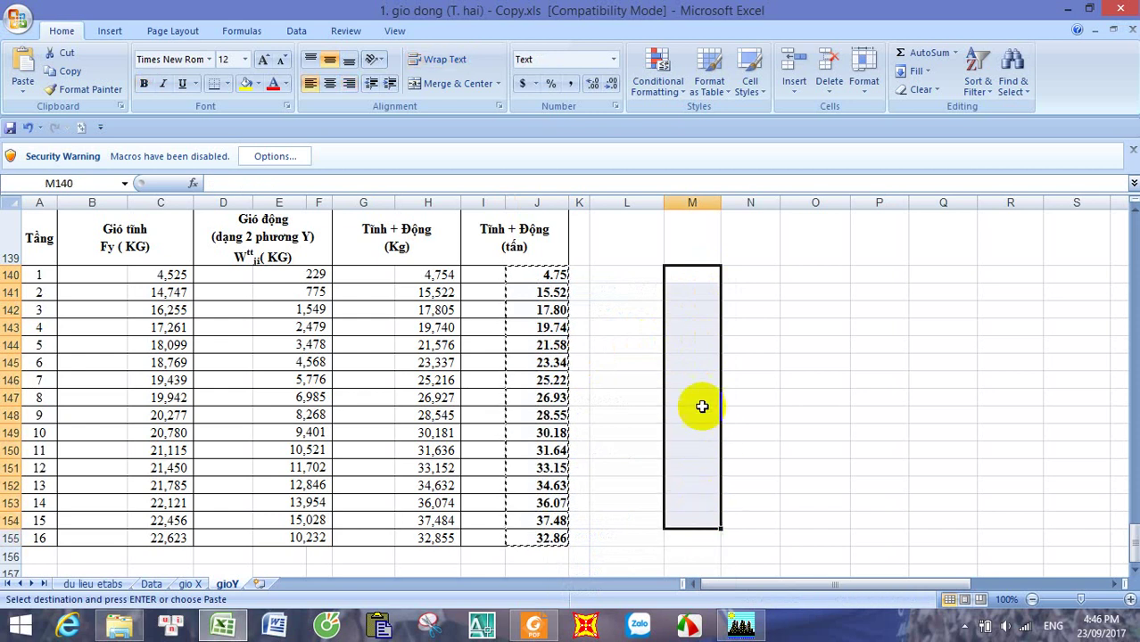
{"action": "right_click", "coordinate": [702, 381]}
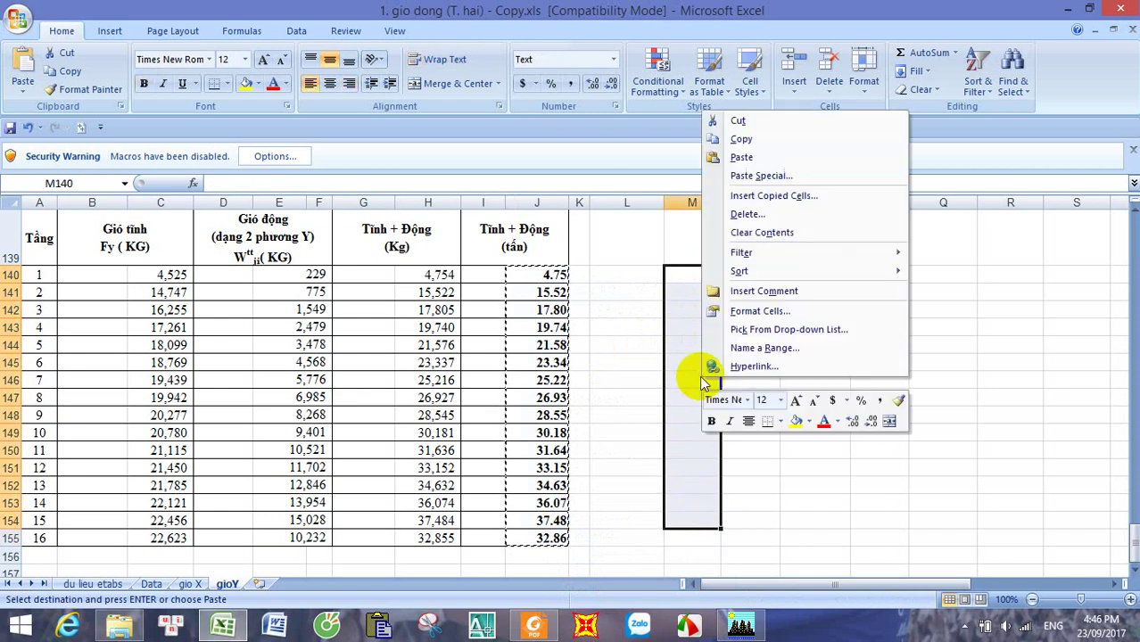
{"action": "left_click", "coordinate": [679, 274]}
{"action": "right_click", "coordinate": [678, 274]}
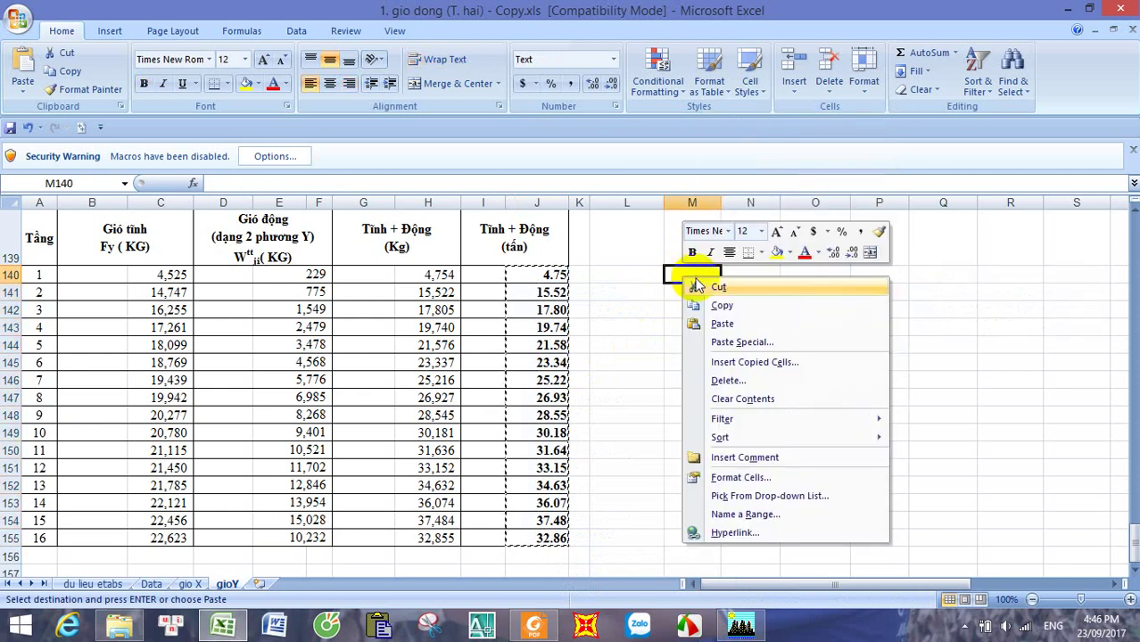
{"action": "left_click", "coordinate": [733, 345]}
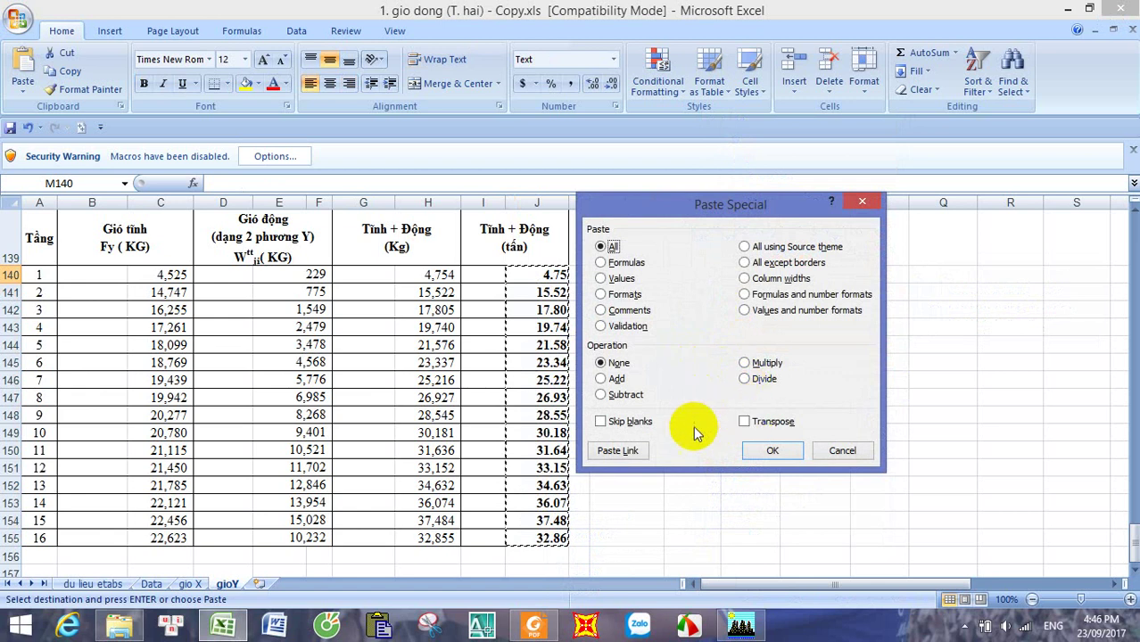
{"action": "left_click", "coordinate": [616, 278]}
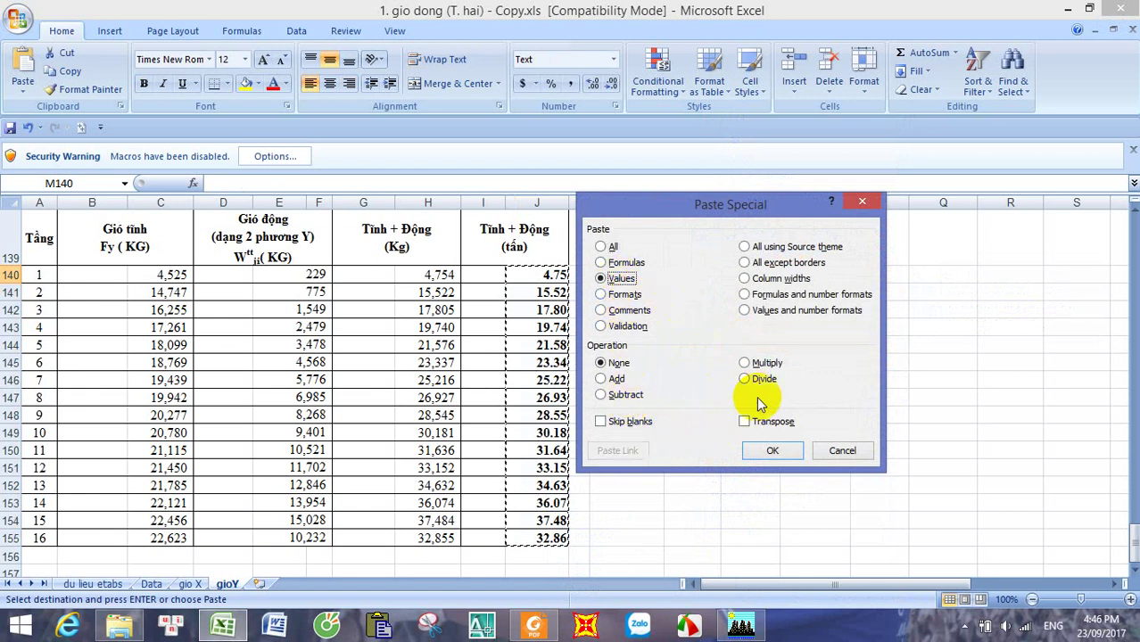
{"action": "left_click", "coordinate": [769, 450]}
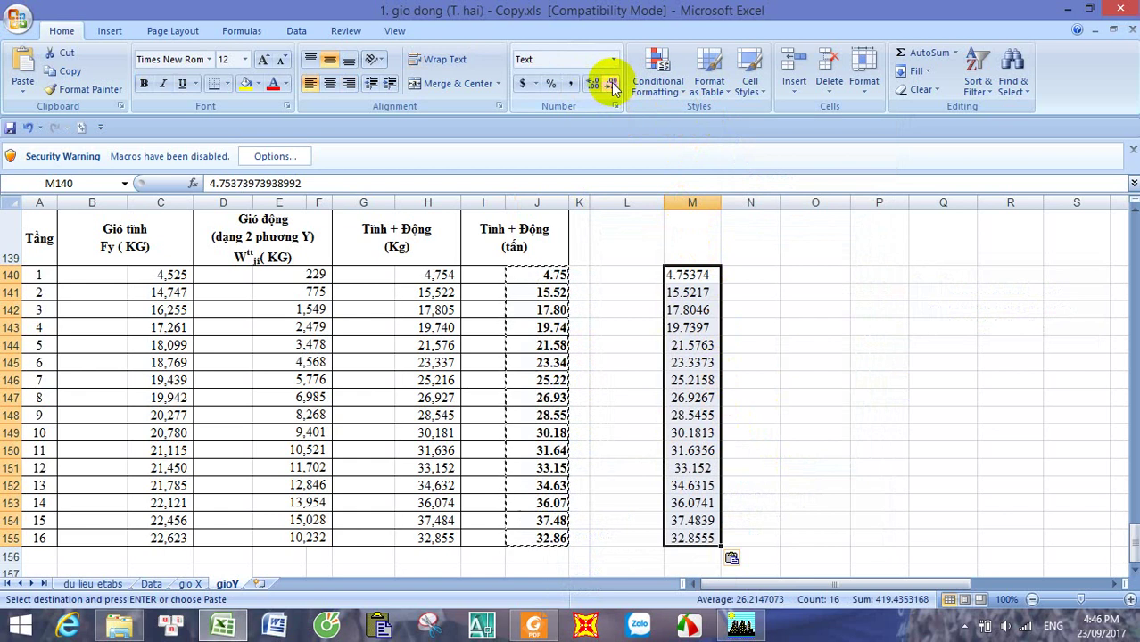
Step: Try to reduce the number of decimals shown for the pasted loads in M140:M155
{"action": "left_click", "coordinate": [690, 276]}
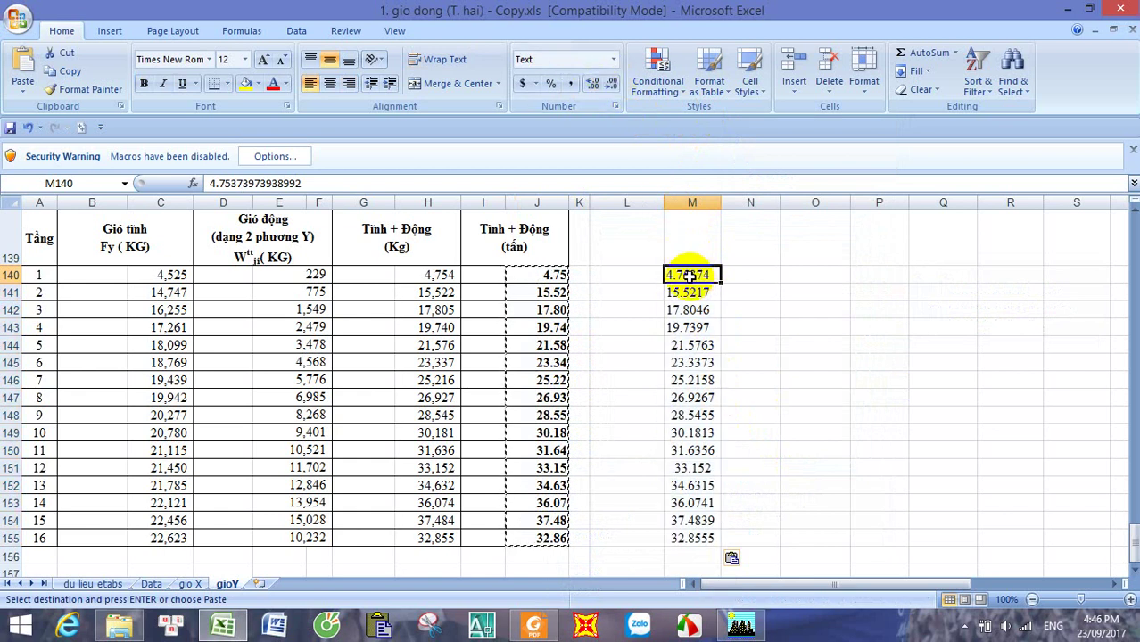
{"action": "left_click_drag", "start_coordinate": [690, 275], "coordinate": [705, 538]}
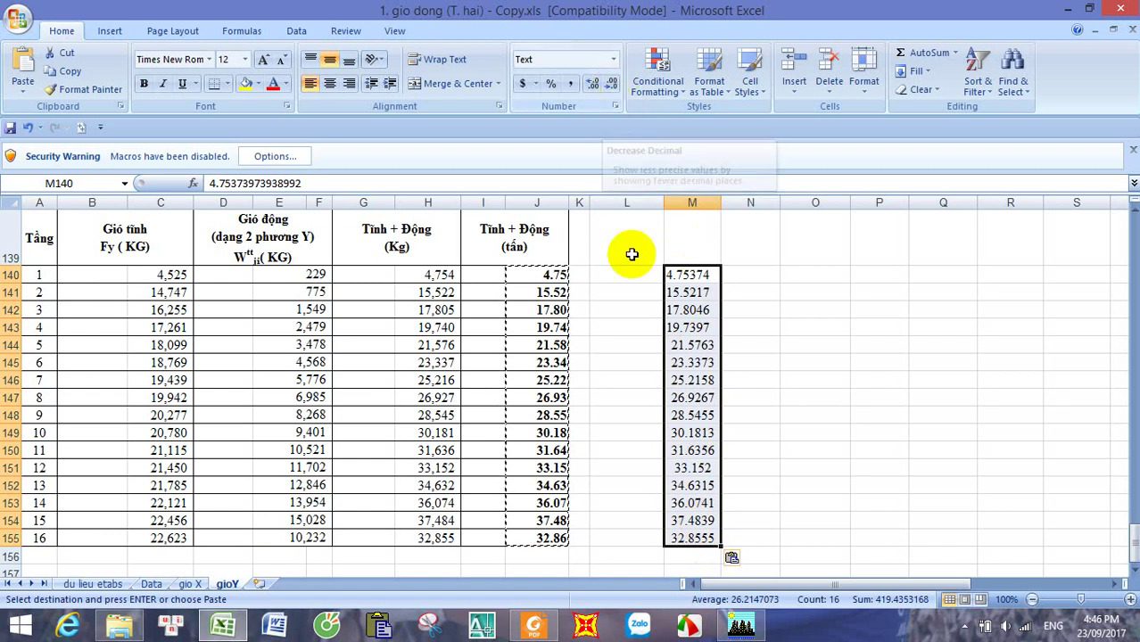
{"action": "left_click", "coordinate": [646, 292]}
{"action": "key", "text": "Escape"}
{"action": "left_click", "coordinate": [692, 273]}
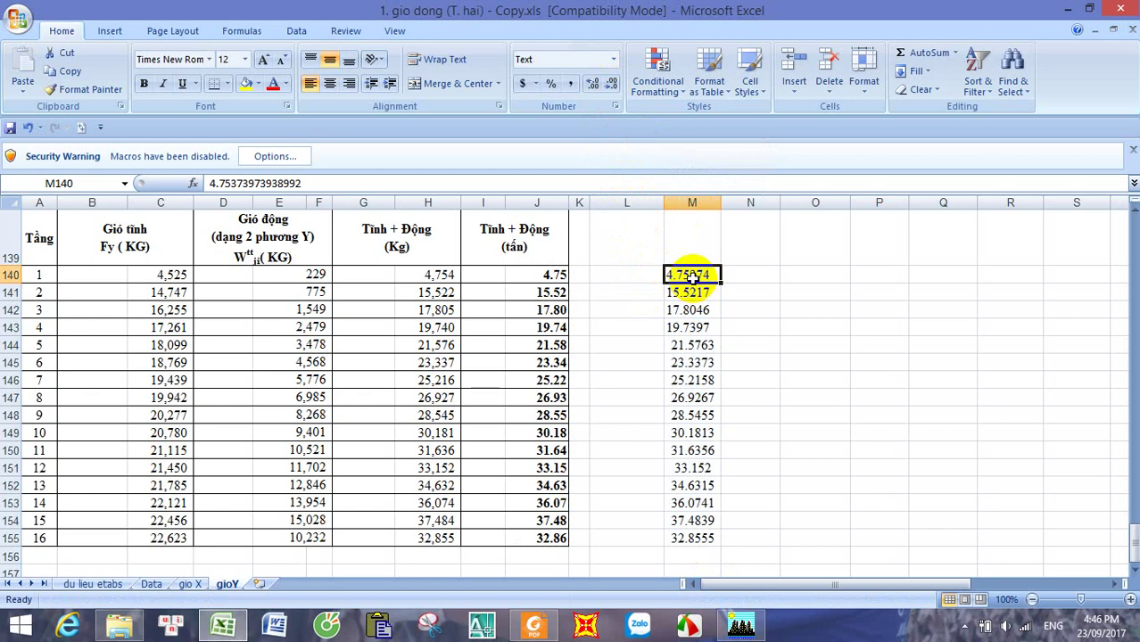
{"action": "mouse_move", "coordinate": [692, 277]}
{"action": "left_mouse_down"}
{"action": "mouse_move", "coordinate": [690, 471]}
{"action": "mouse_move", "coordinate": [702, 484]}
{"action": "mouse_move", "coordinate": [706, 275]}
{"action": "mouse_move", "coordinate": [696, 415]}
{"action": "mouse_move", "coordinate": [688, 267]}
{"action": "left_mouse_up"}
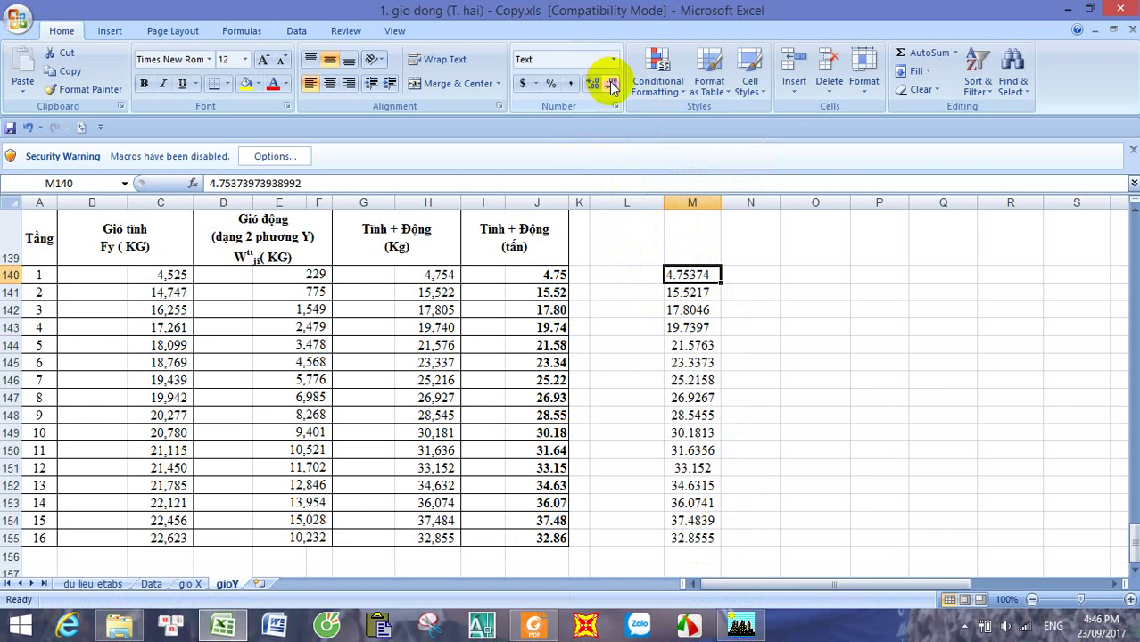
{"action": "left_click", "coordinate": [650, 290]}
{"action": "left_click", "coordinate": [654, 272]}
{"action": "left_click", "coordinate": [682, 277]}
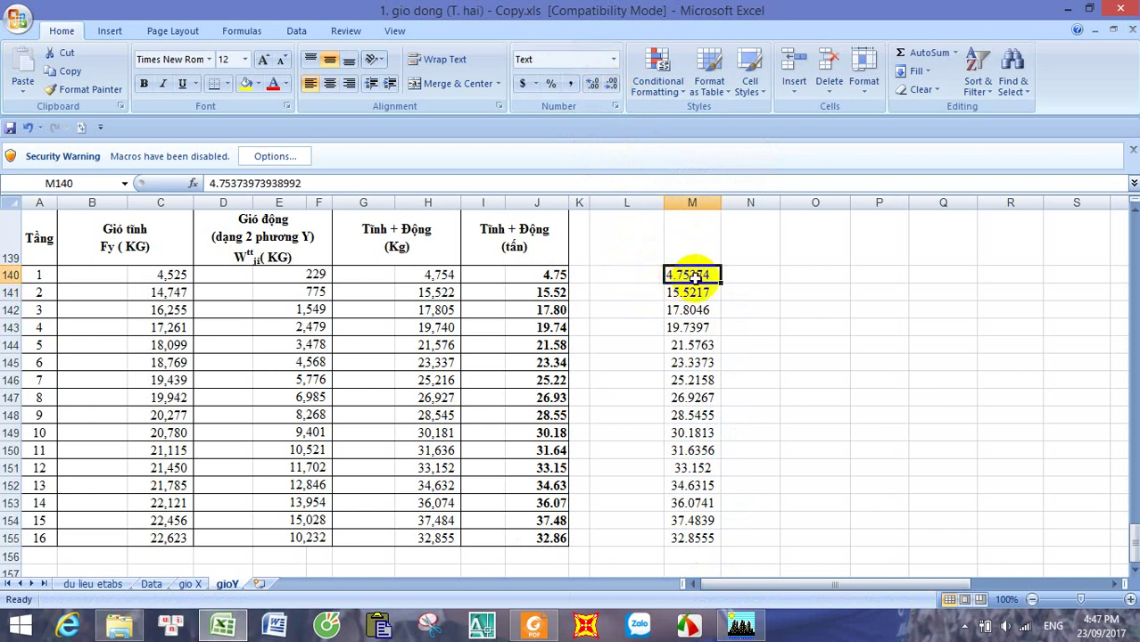
{"action": "left_click", "coordinate": [612, 84]}
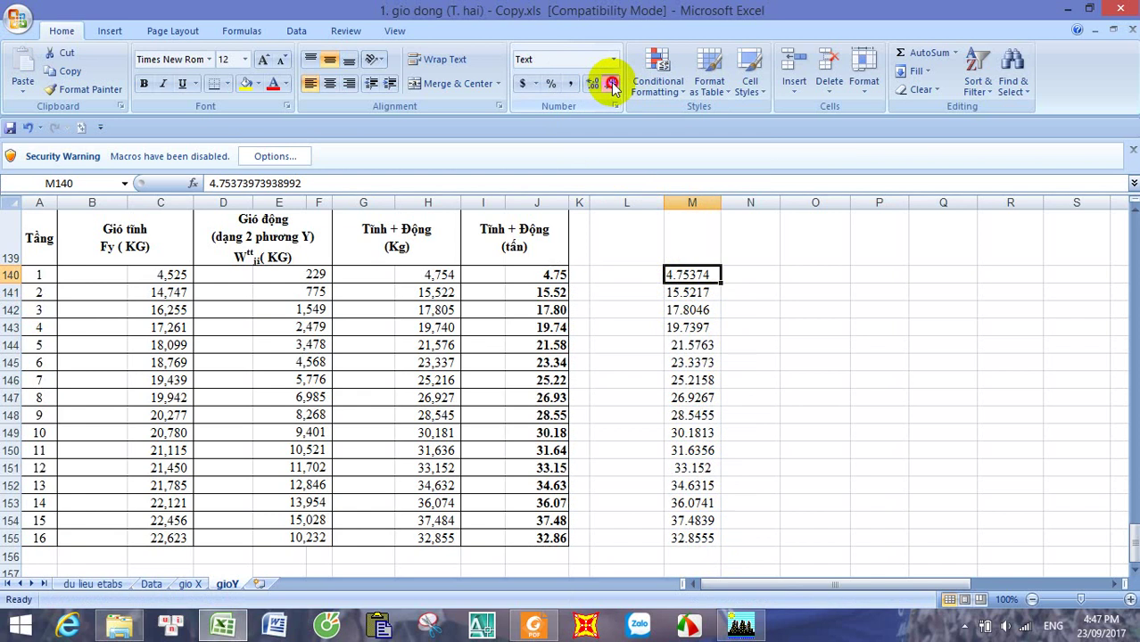
{"action": "left_click", "coordinate": [612, 84]}
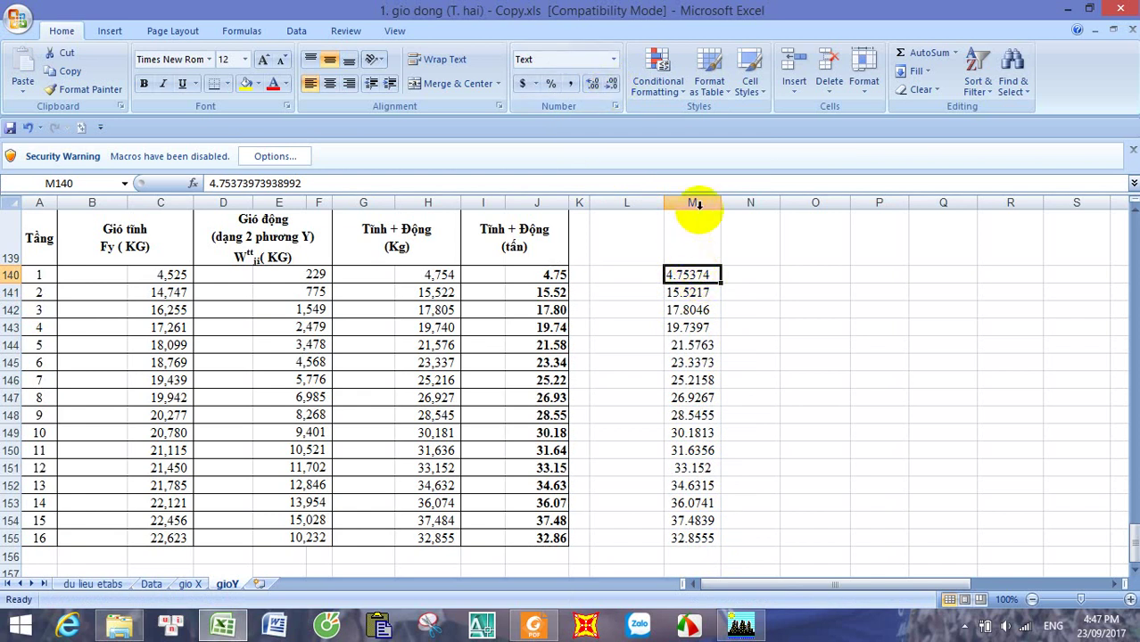
Step: Format the pasted loads in M140:M155 as numbers with 2 decimal places
{"action": "left_click_drag", "start_coordinate": [688, 274], "coordinate": [694, 540]}
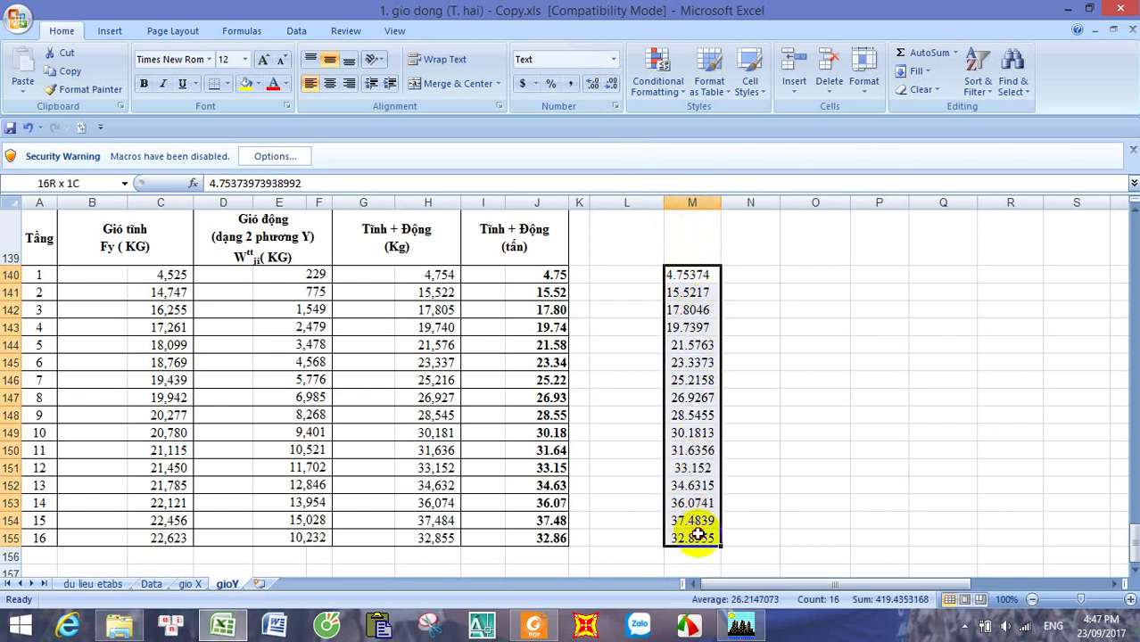
{"action": "right_click", "coordinate": [692, 482]}
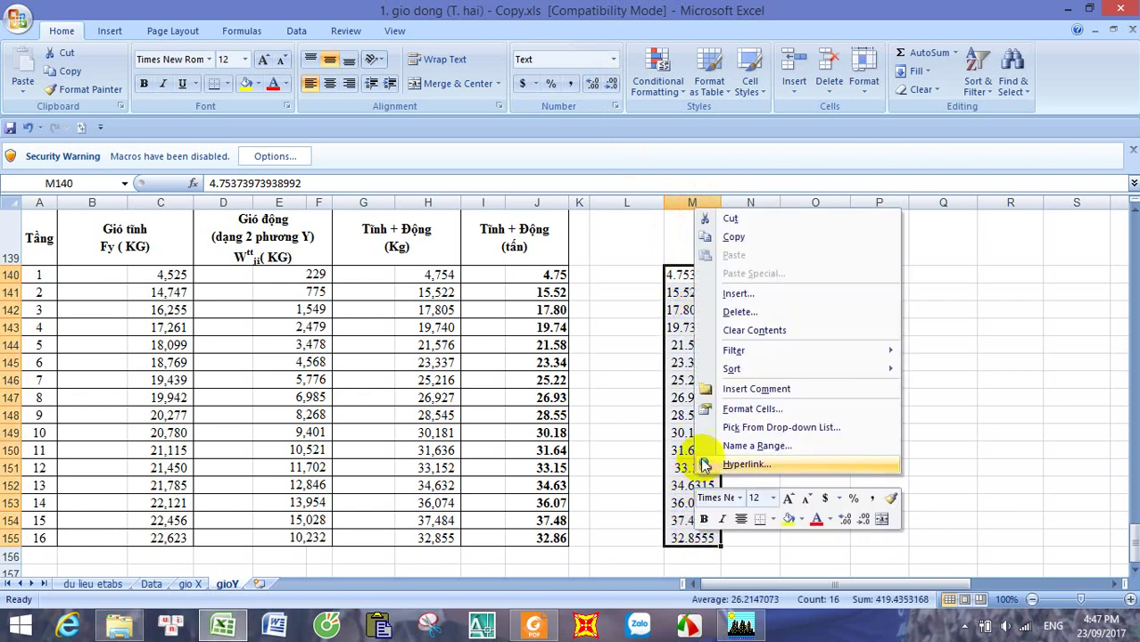
{"action": "key", "text": "Escape"}
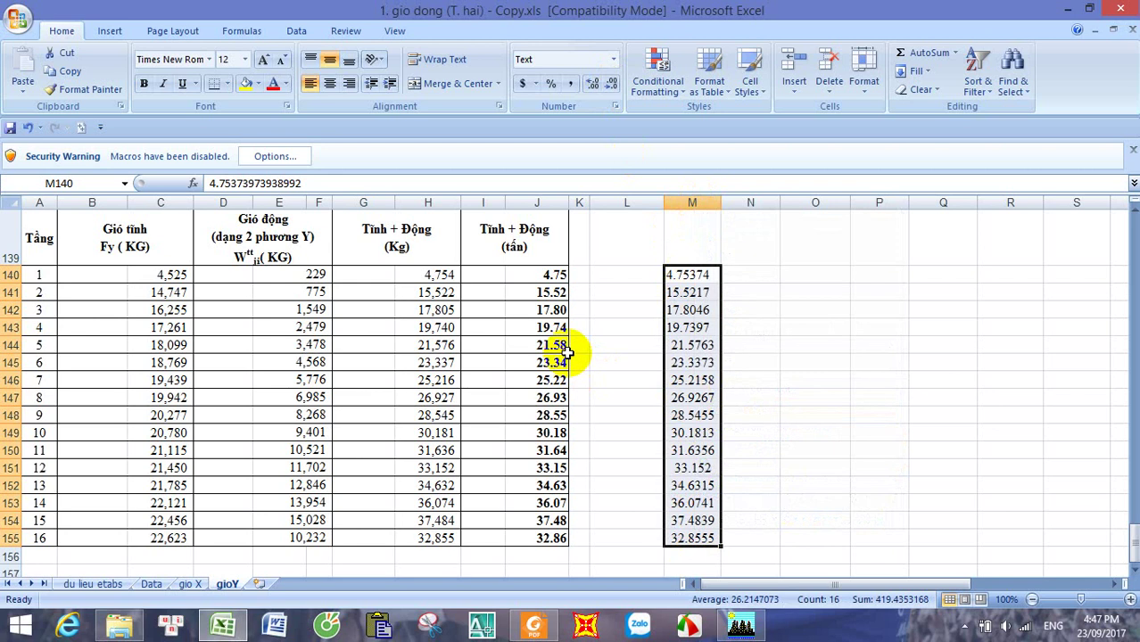
{"action": "key", "text": "ctrl+1"}
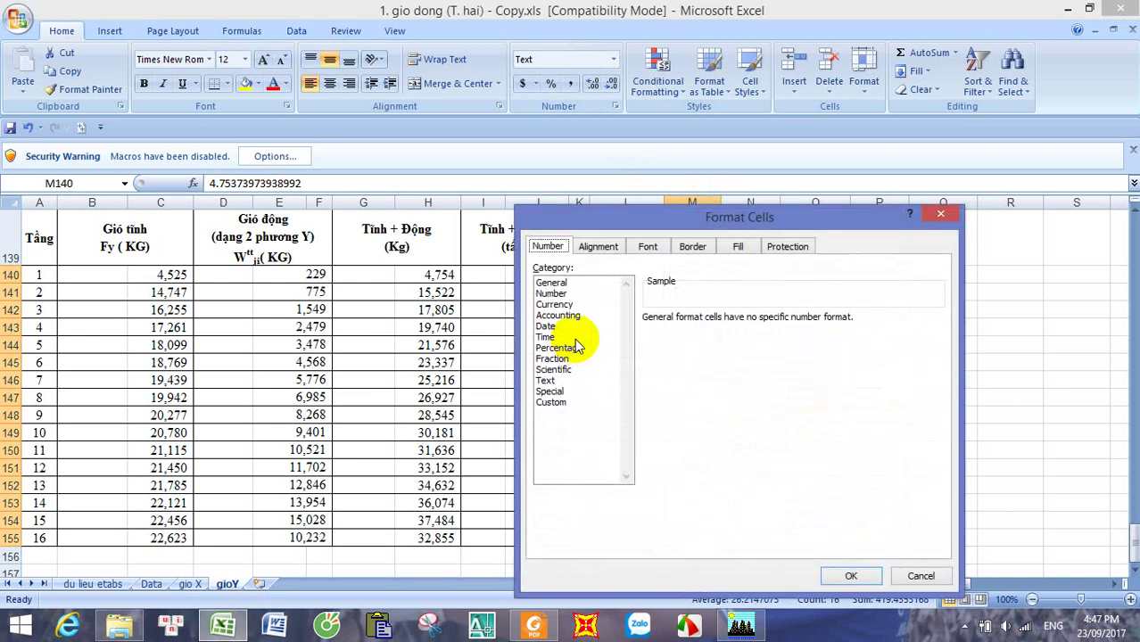
{"action": "left_click", "coordinate": [553, 293]}
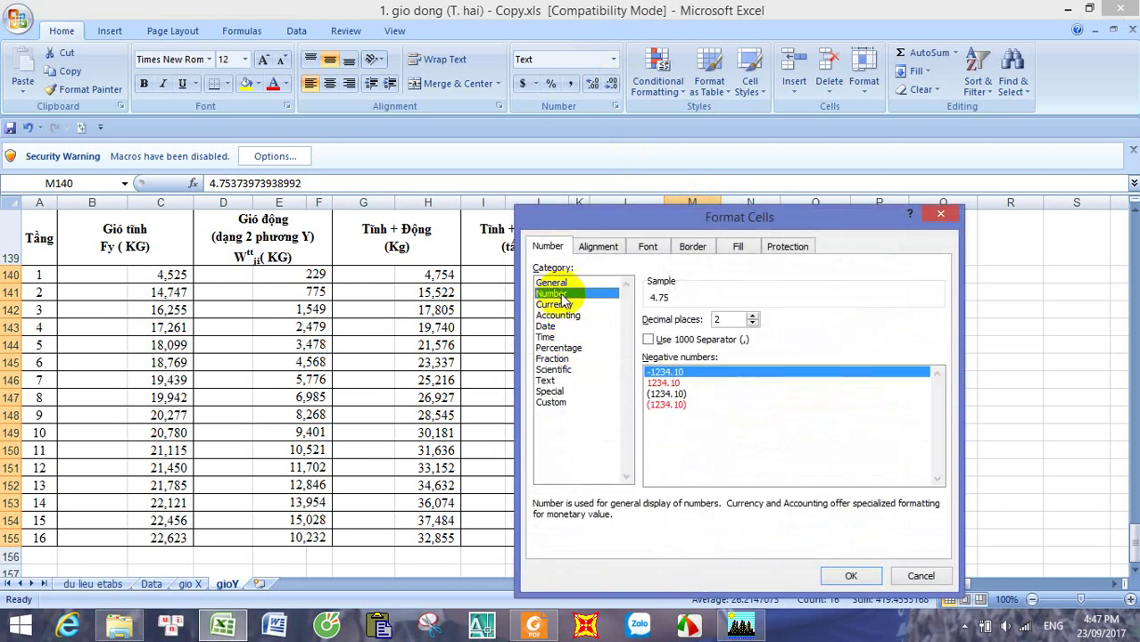
{"action": "left_click", "coordinate": [851, 575]}
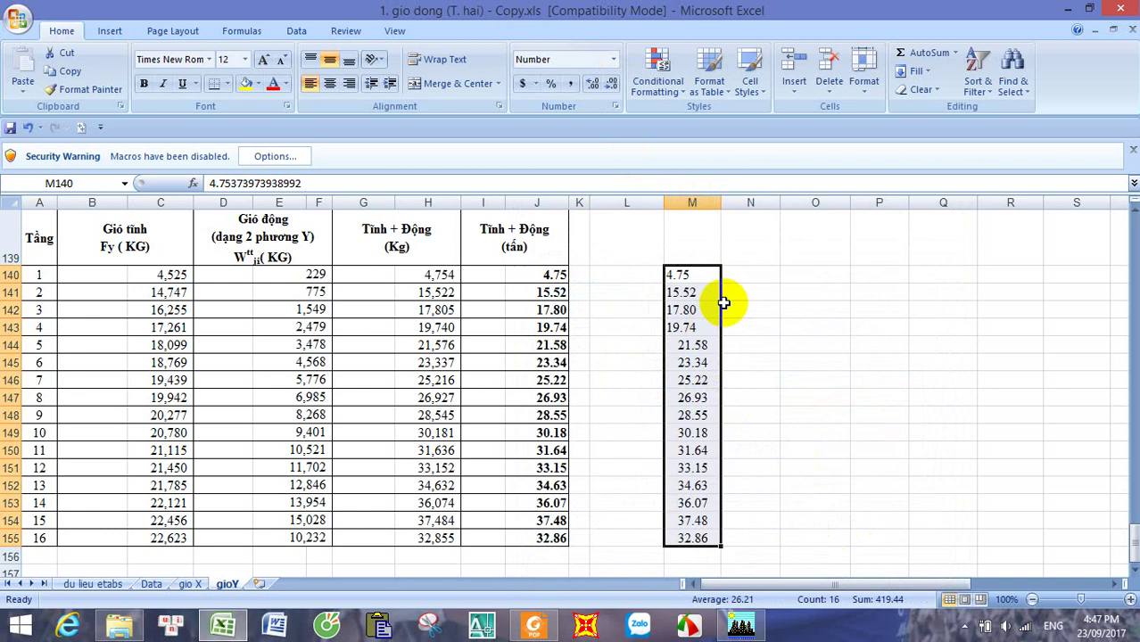
{"action": "left_click", "coordinate": [756, 276]}
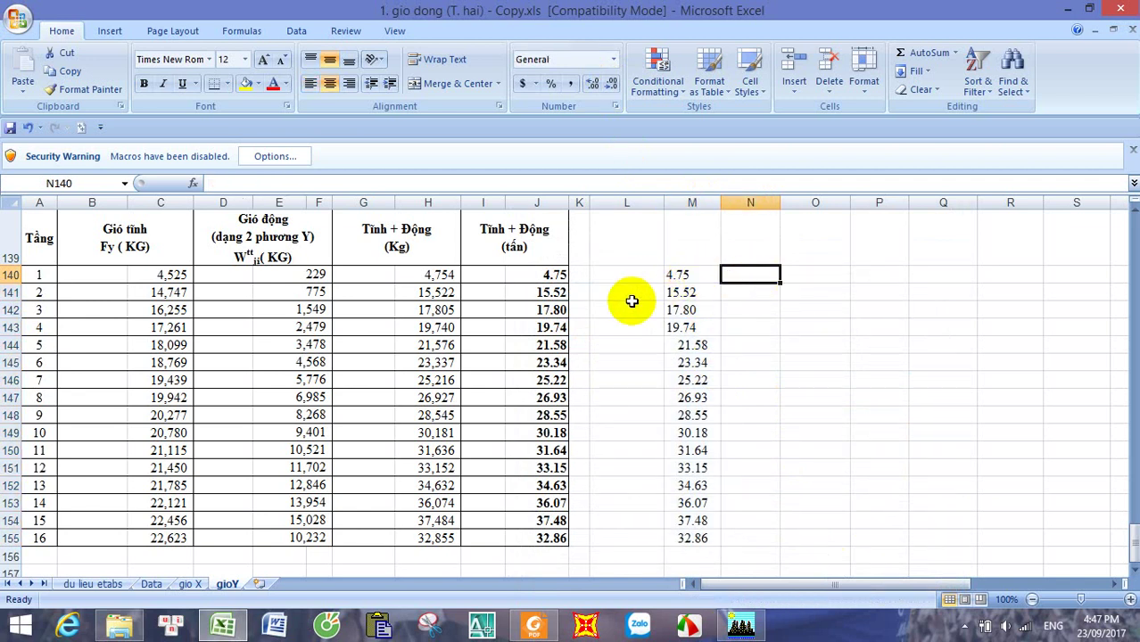
Step: Center the loads in M140:M143 horizontally
{"action": "left_click", "coordinate": [649, 278]}
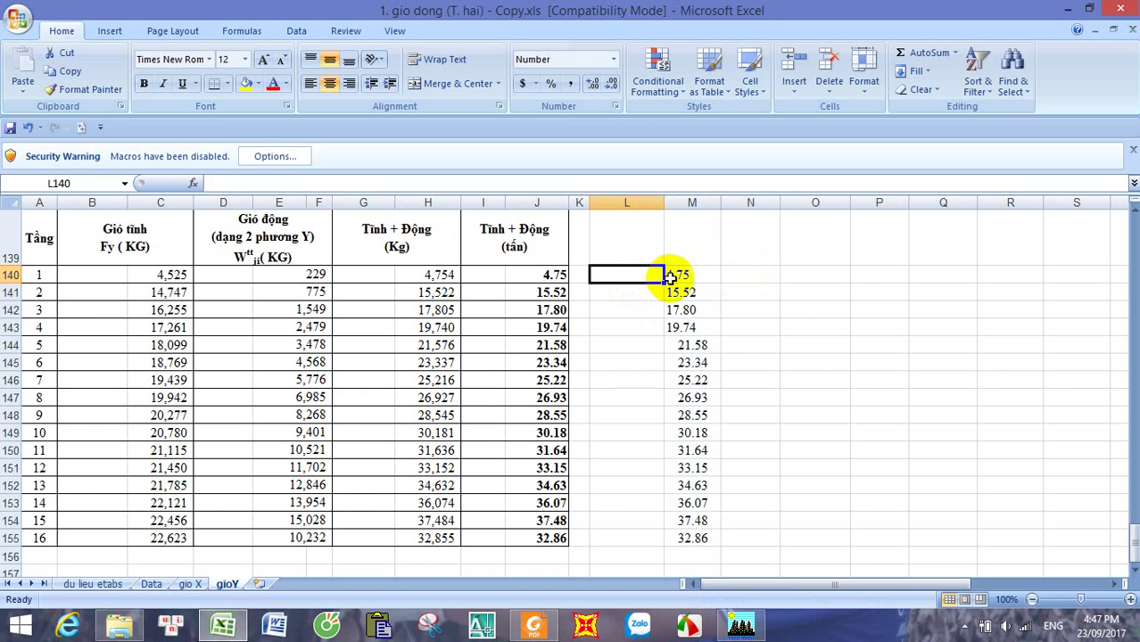
{"action": "left_click", "coordinate": [683, 275]}
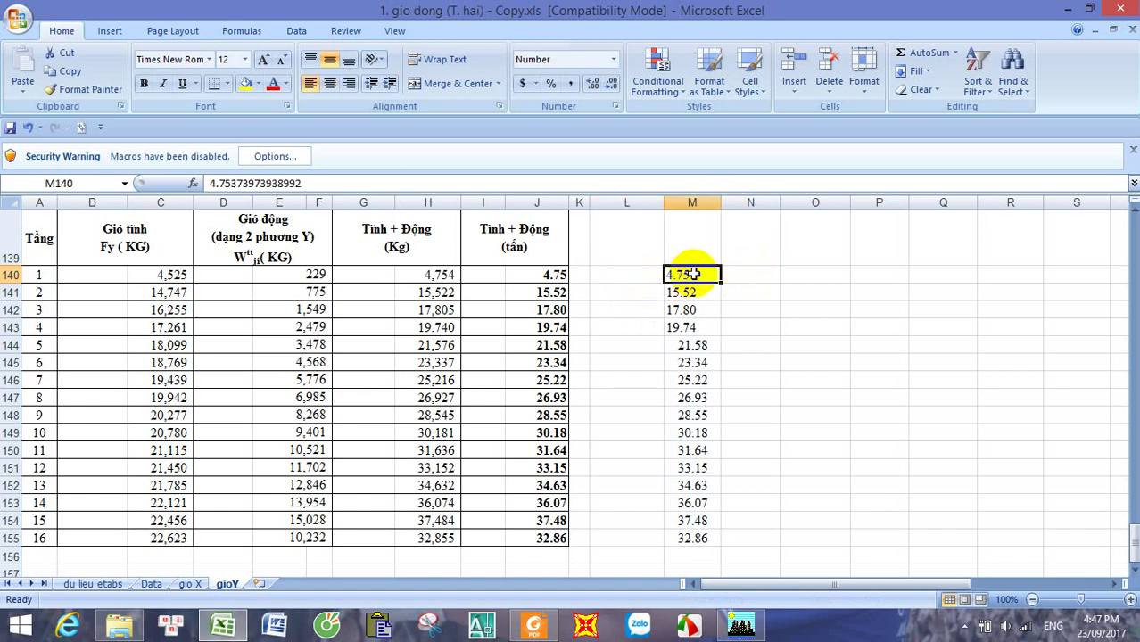
{"action": "left_click_drag", "start_coordinate": [693, 275], "coordinate": [693, 323]}
{"action": "left_click", "coordinate": [329, 83]}
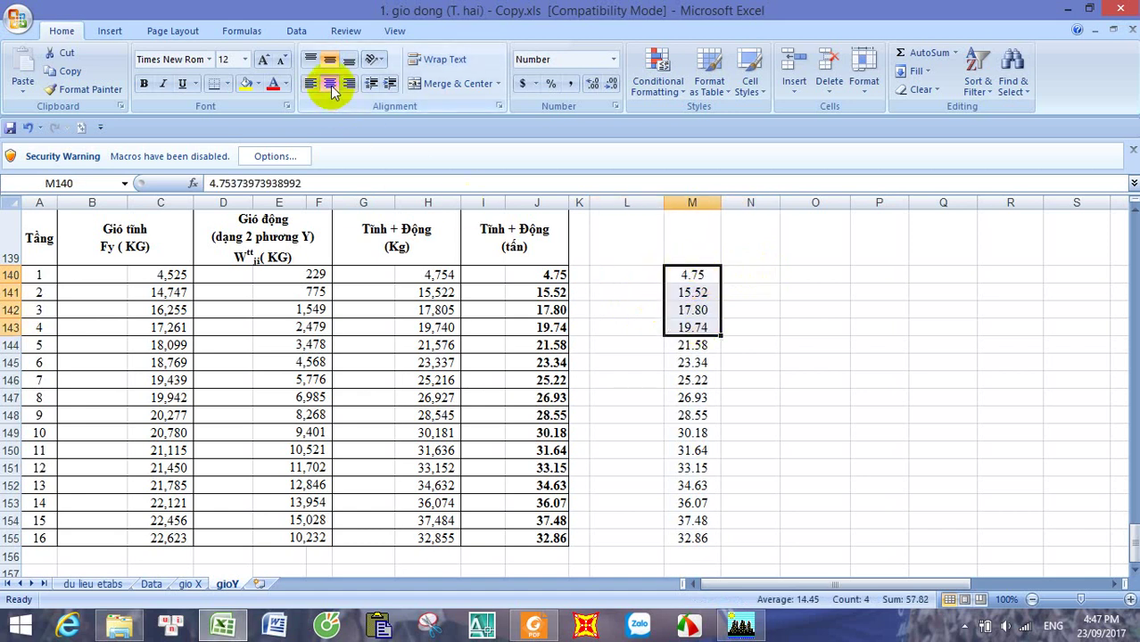
Step: Enter the story numbers 1 to 16 down L140:L155, beside the pasted loads
{"action": "left_click", "coordinate": [654, 277]}
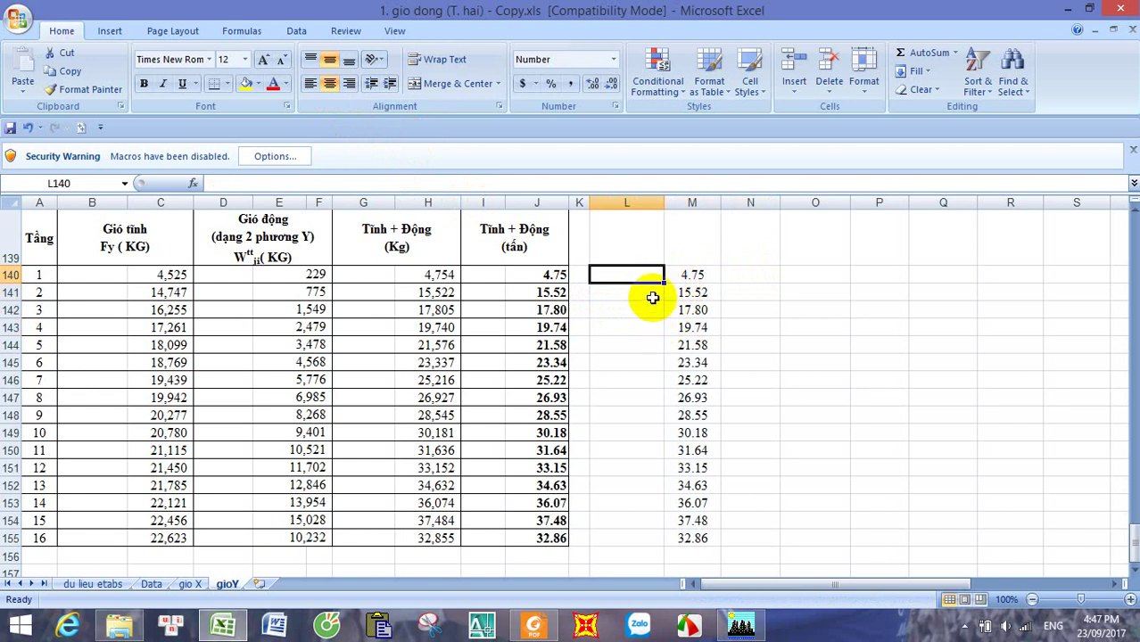
{"action": "type", "text": "1"}
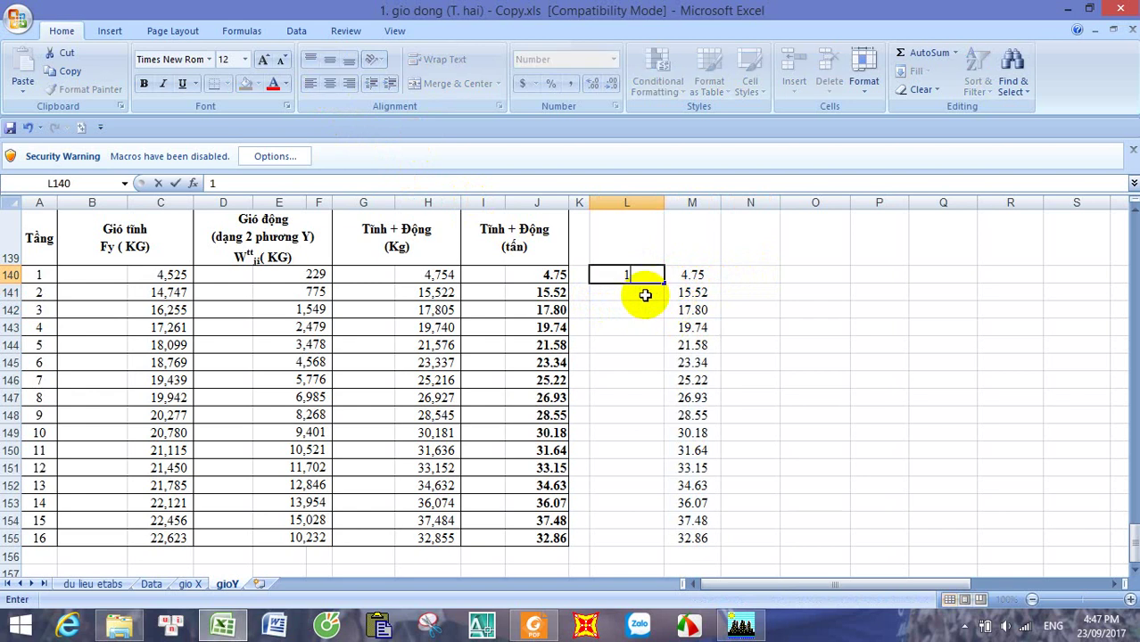
{"action": "key", "text": "Return"}
{"action": "type", "text": "0"}
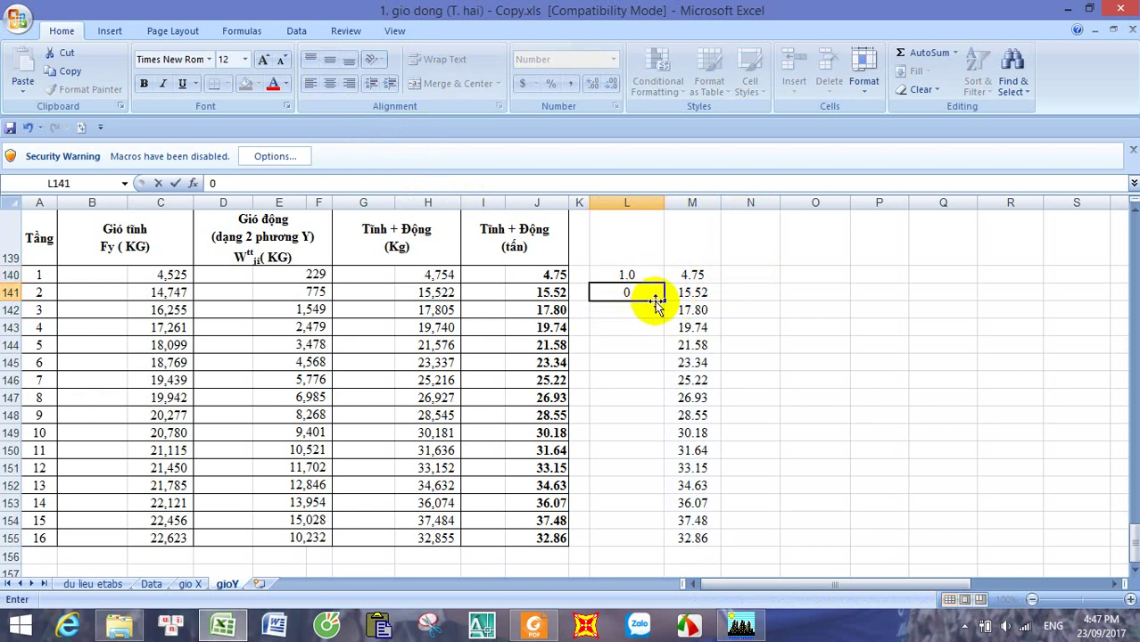
{"action": "key", "text": "Return"}
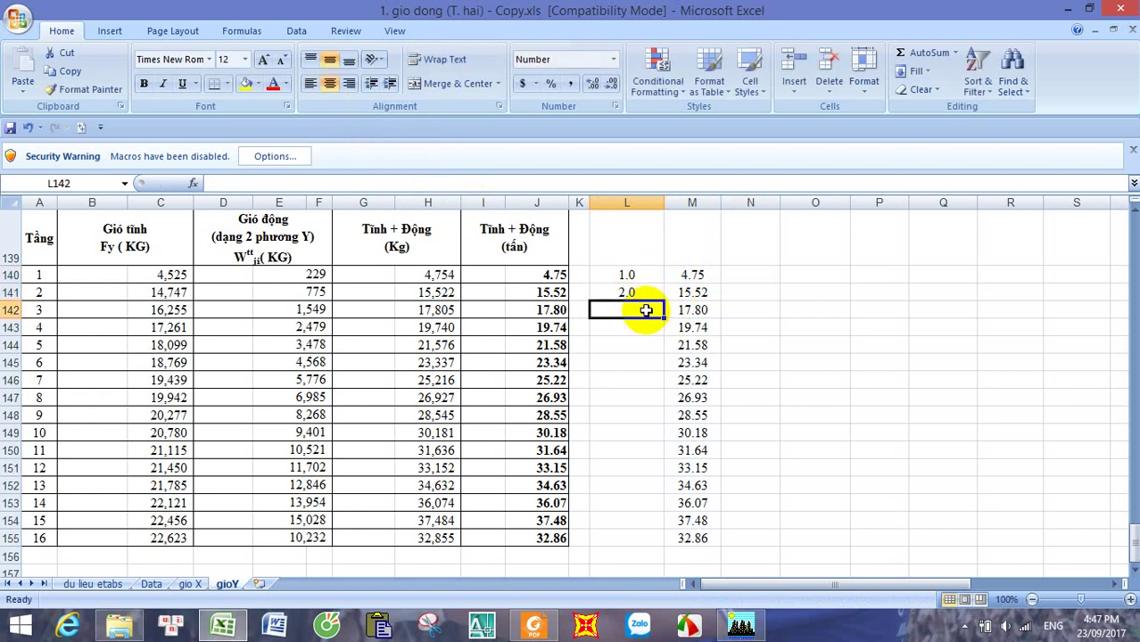
{"action": "type", "text": "3"}
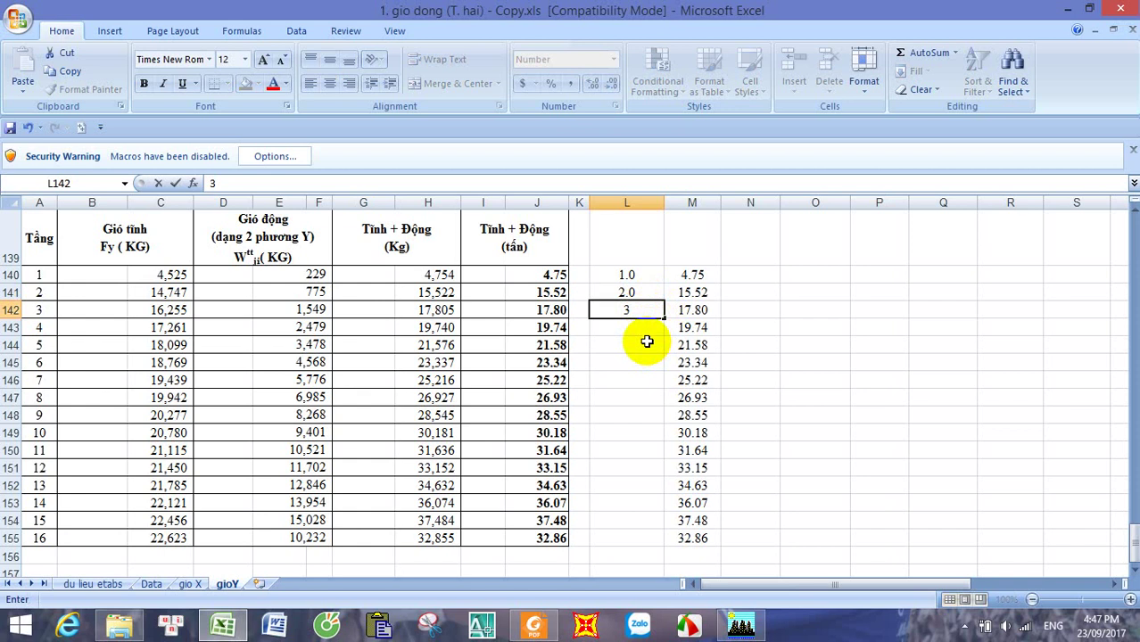
{"action": "key", "text": "Return"}
{"action": "type", "text": "4"}
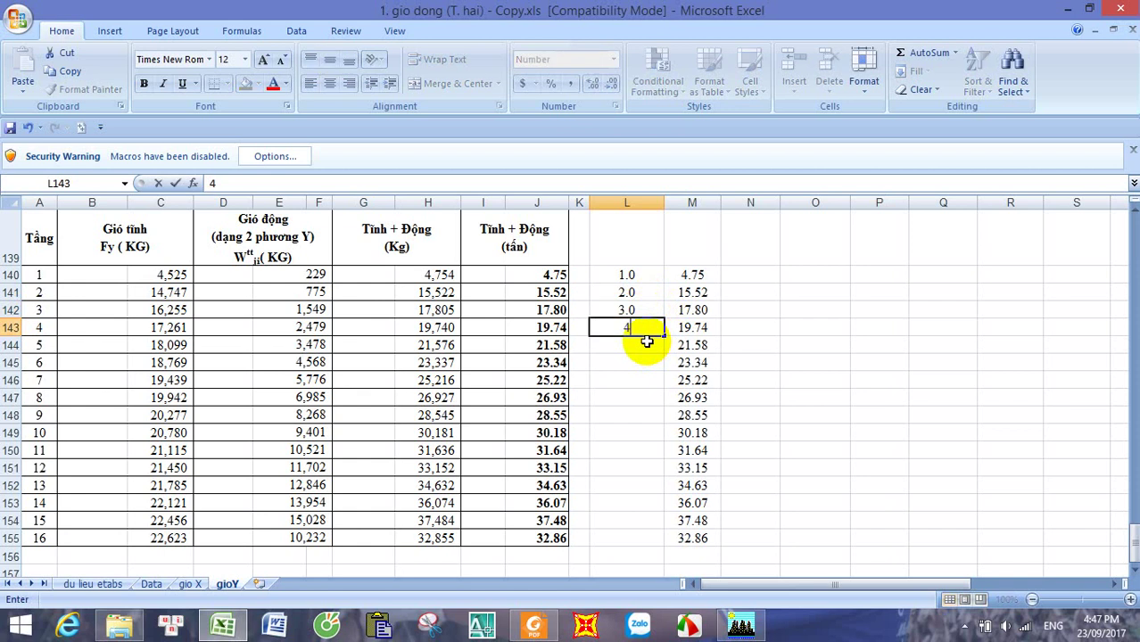
{"action": "key", "text": "Return"}
{"action": "type", "text": "5"}
{"action": "key", "text": "Return"}
{"action": "type", "text": "6"}
{"action": "key", "text": "Return"}
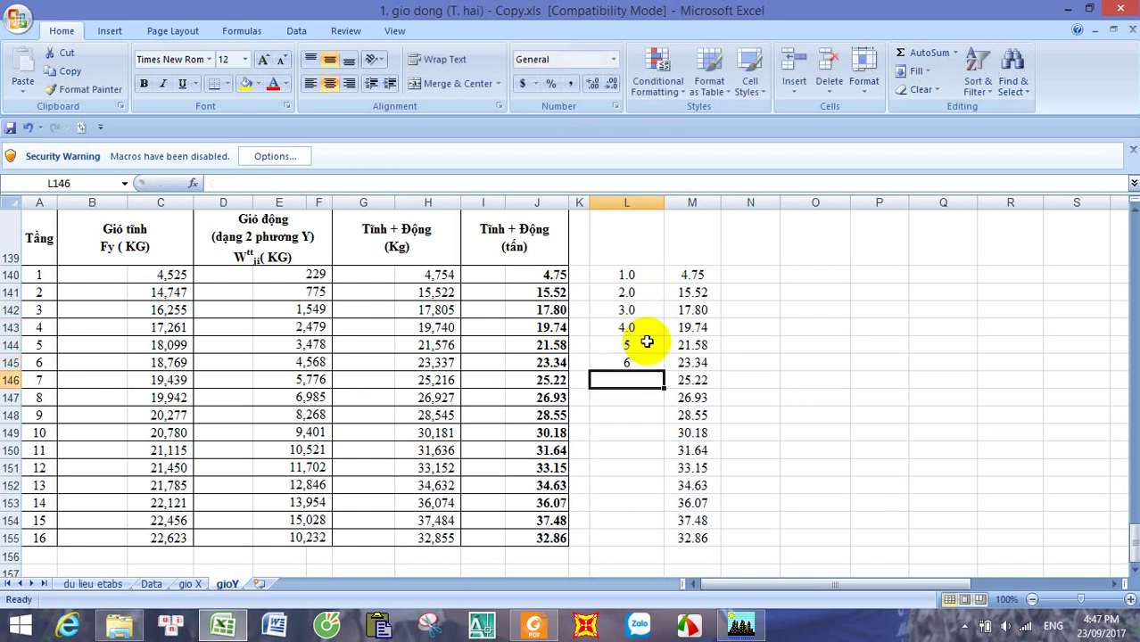
{"action": "type", "text": "7"}
{"action": "key", "text": "Return"}
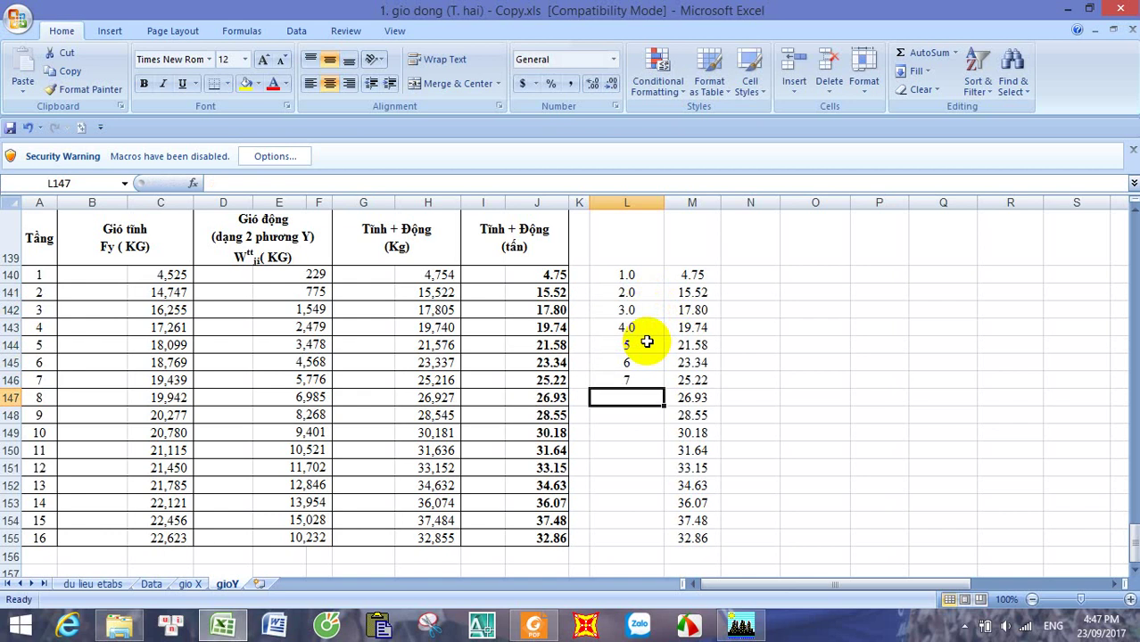
{"action": "type", "text": "8"}
{"action": "key", "text": "Return"}
{"action": "type", "text": "9"}
{"action": "key", "text": "Return"}
{"action": "type", "text": "10"}
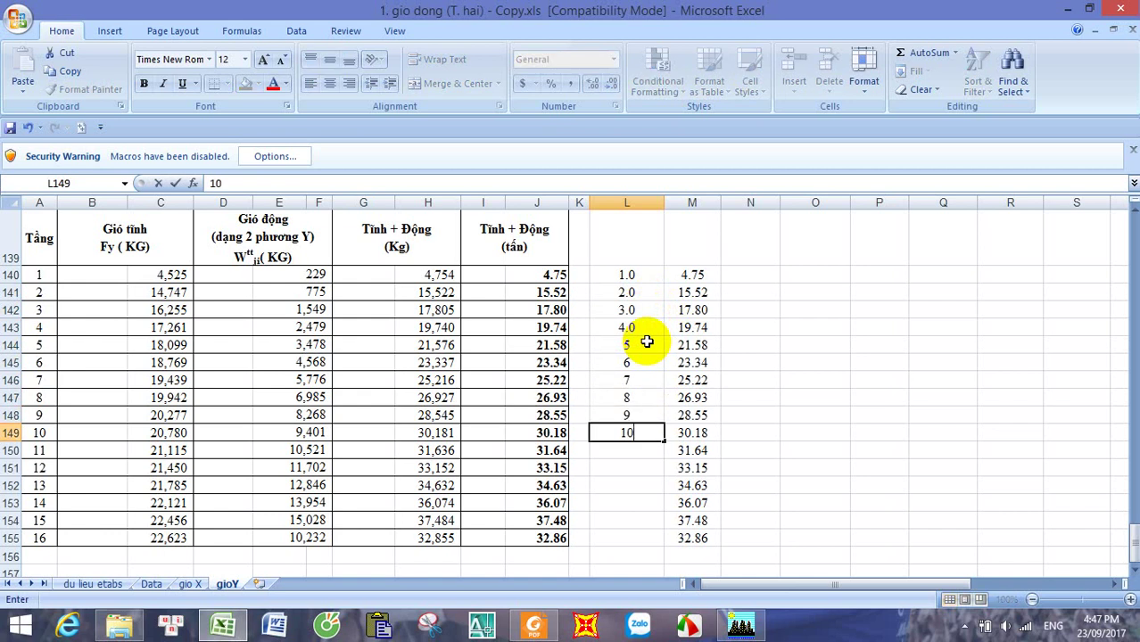
{"action": "key", "text": "Return"}
{"action": "type", "text": "11"}
{"action": "key", "text": "Return"}
{"action": "type", "text": "12"}
{"action": "key", "text": "Return"}
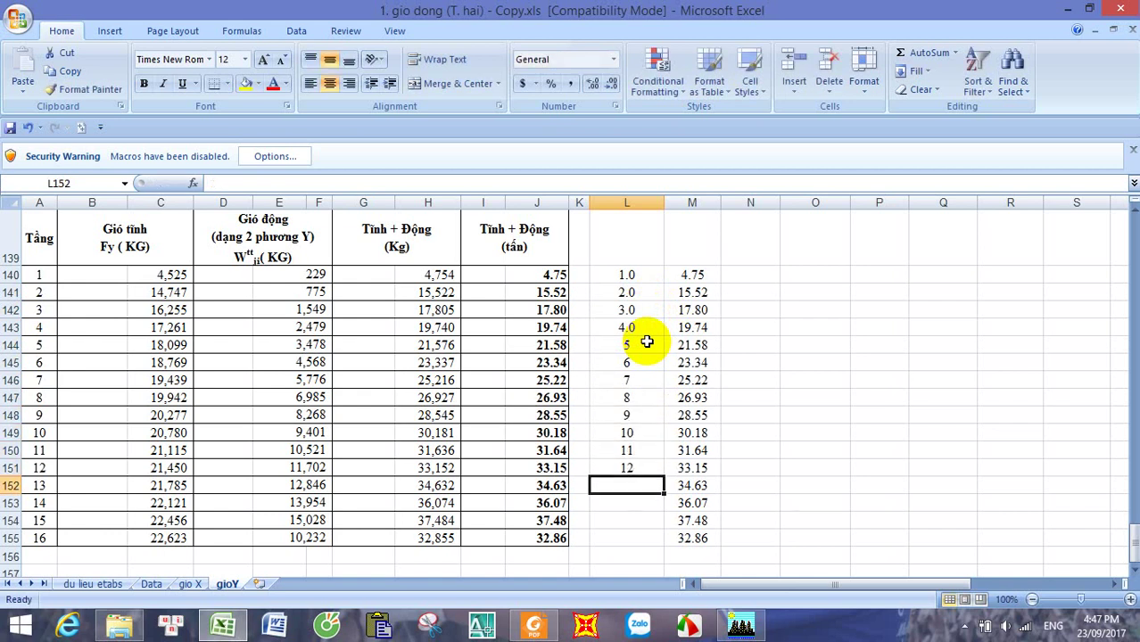
{"action": "type", "text": "13"}
{"action": "key", "text": "Return"}
{"action": "type", "text": "14"}
{"action": "key", "text": "Return"}
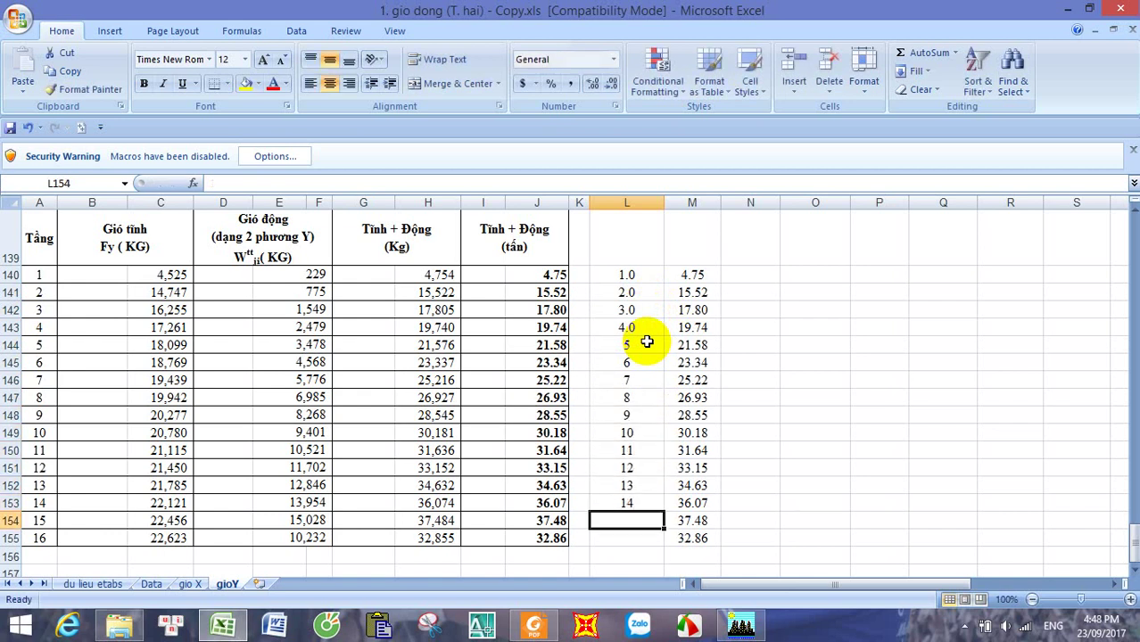
{"action": "type", "text": "15"}
{"action": "key", "text": "Return"}
{"action": "type", "text": "1"}
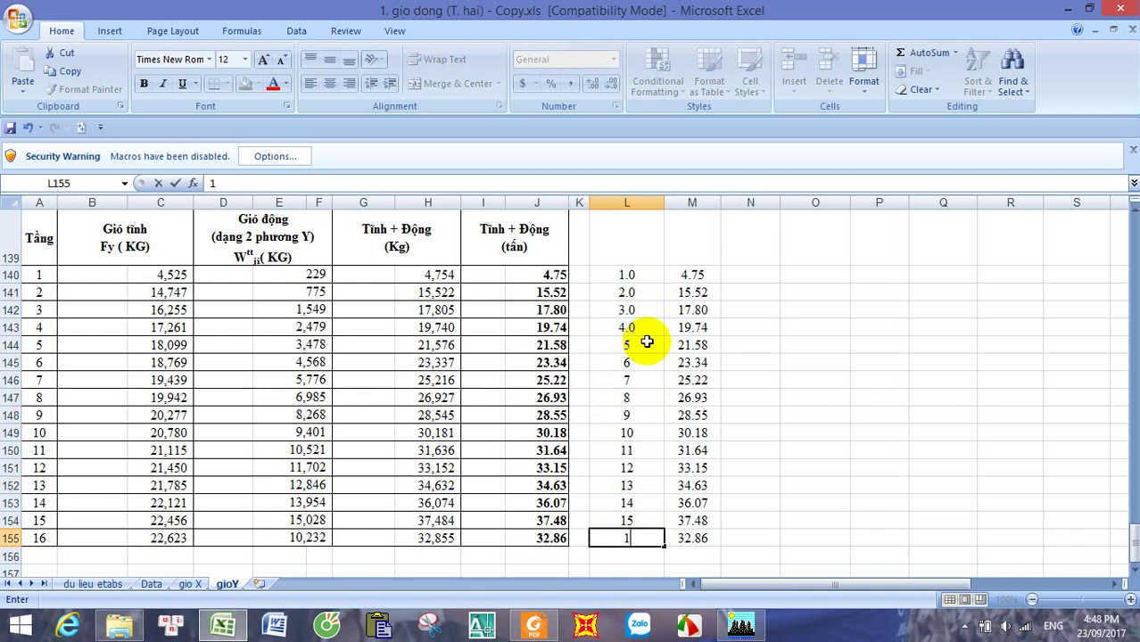
{"action": "type", "text": "6"}
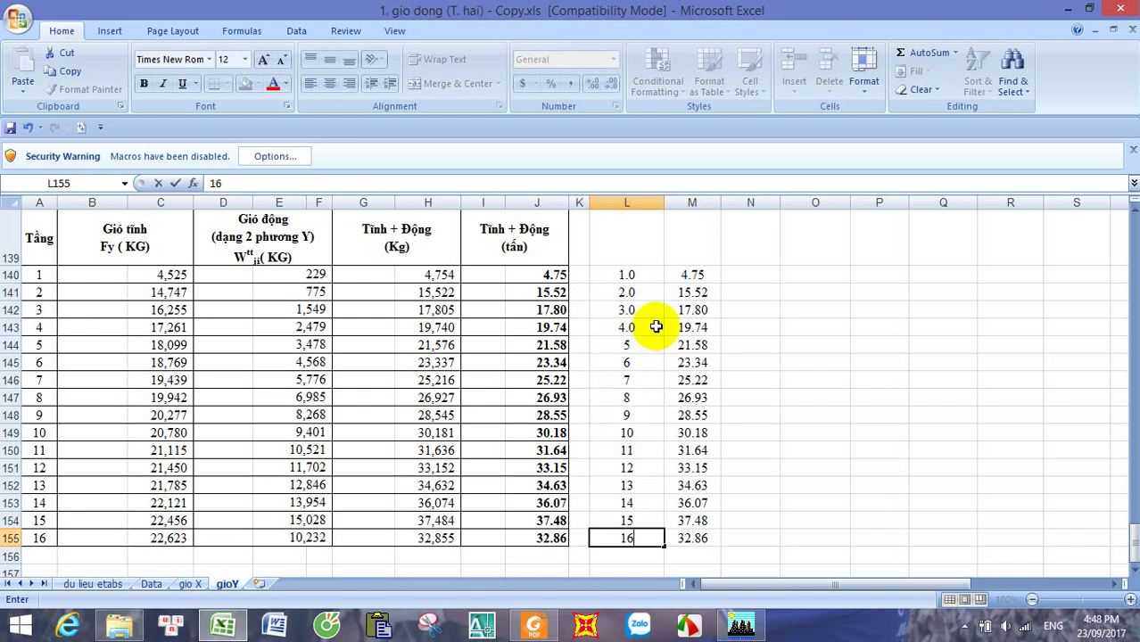
Step: Sort the story numbers and loads in L140:M155 by story number from largest to smallest
{"action": "left_click", "coordinate": [648, 275]}
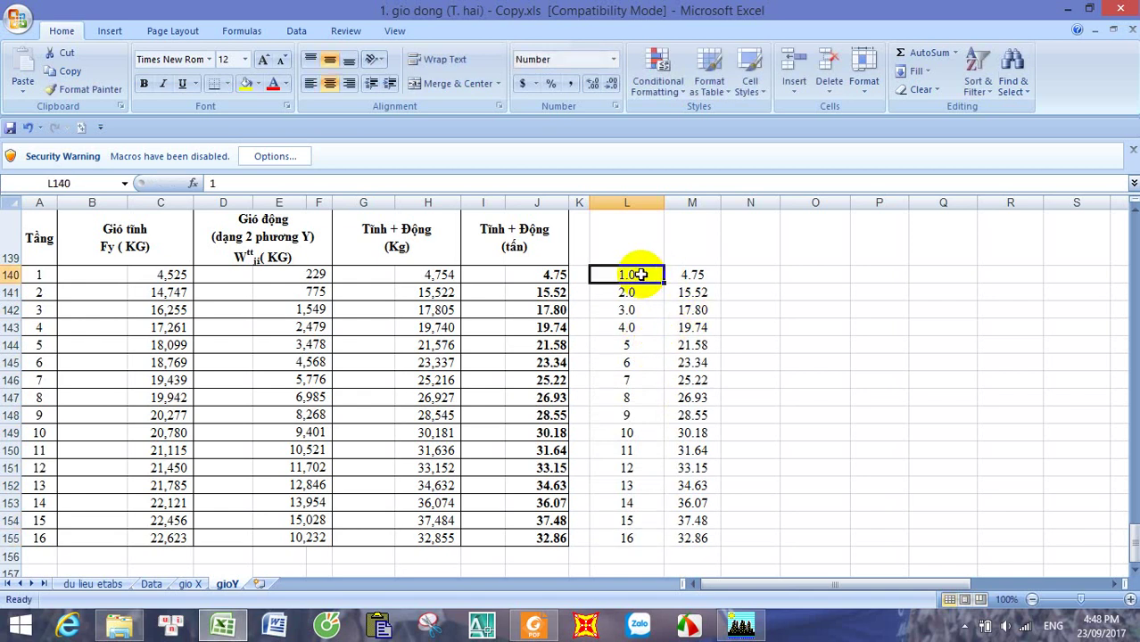
{"action": "left_click_drag", "start_coordinate": [639, 275], "coordinate": [714, 535]}
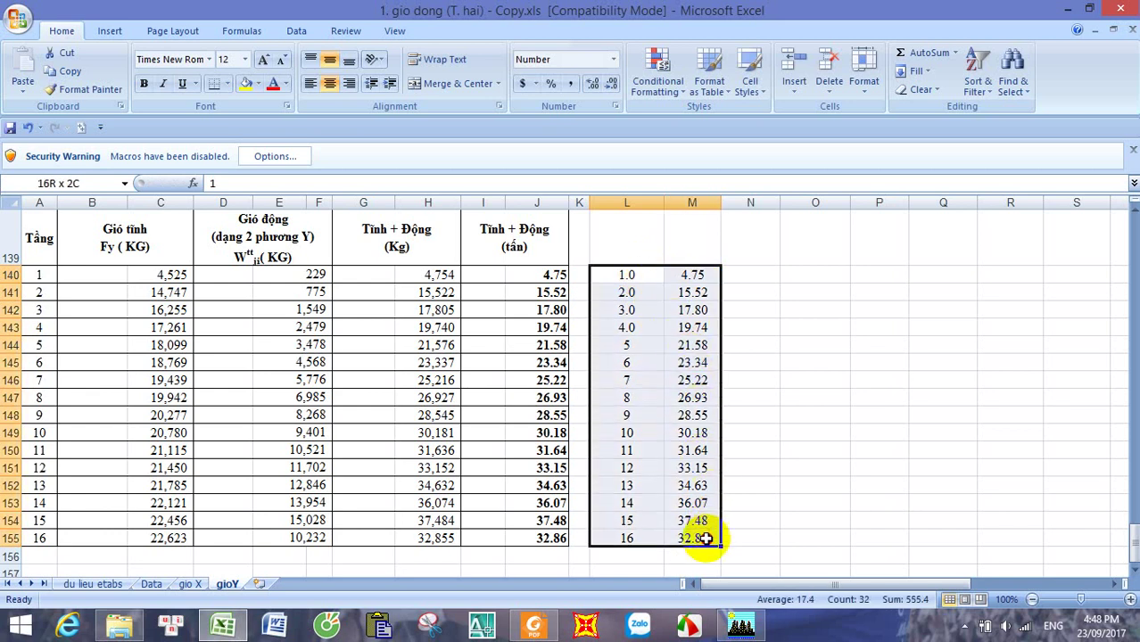
{"action": "left_click", "coordinate": [978, 87]}
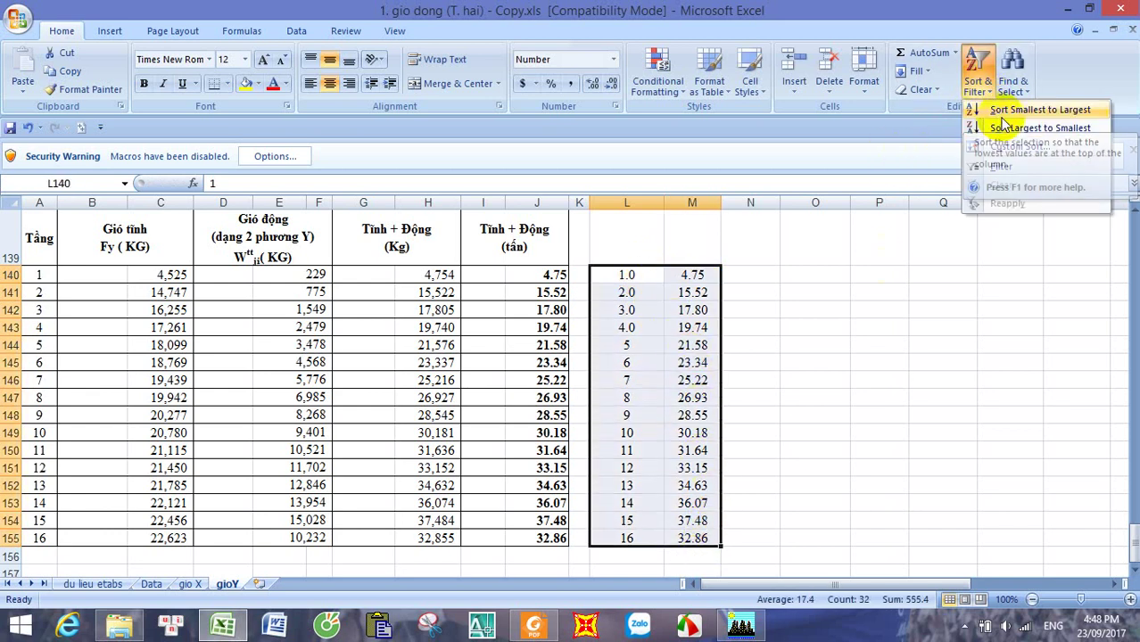
{"action": "left_click", "coordinate": [1011, 129]}
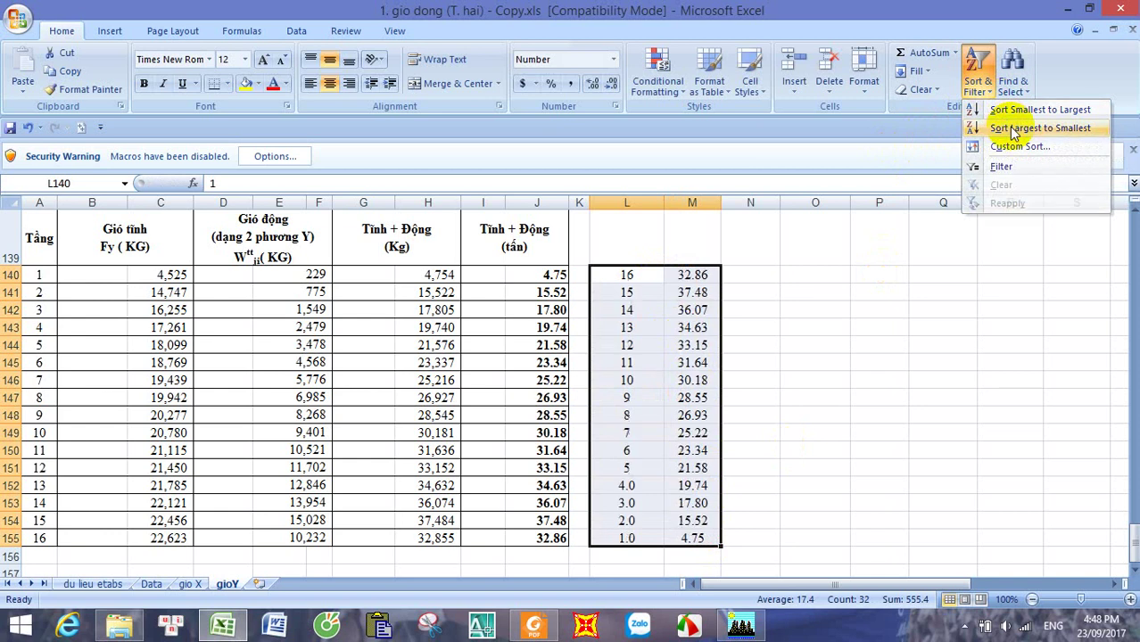
{"action": "left_click", "coordinate": [707, 293]}
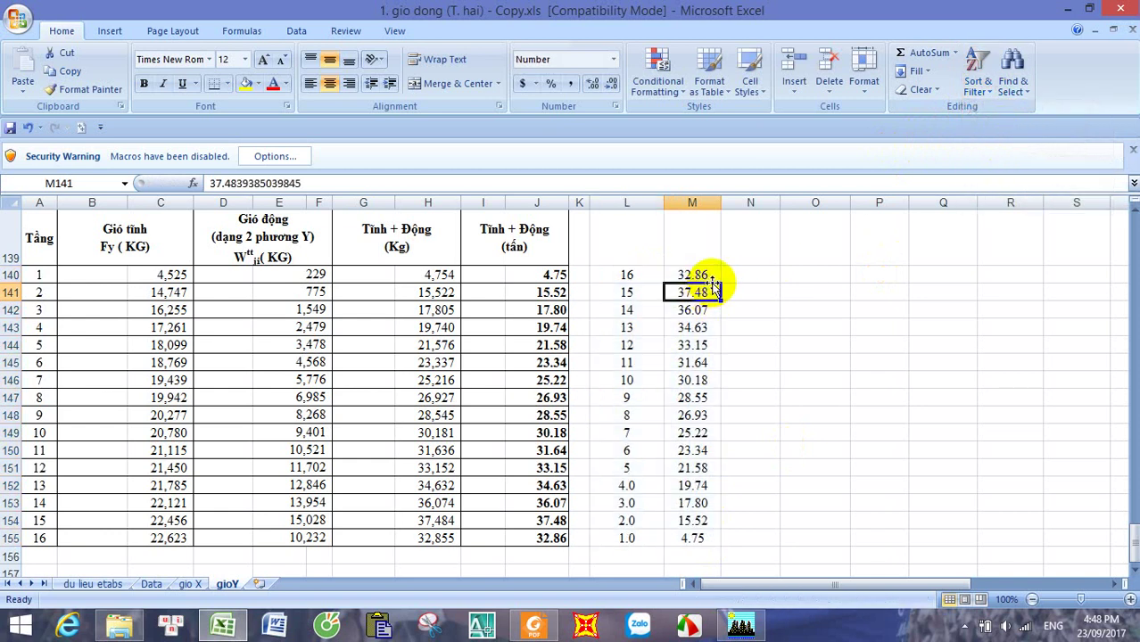
Step: Copy the sorted load values in M140:M155
{"action": "left_click", "coordinate": [707, 277]}
{"action": "left_click_drag", "start_coordinate": [701, 275], "coordinate": [693, 538]}
{"action": "right_click", "coordinate": [688, 446]}
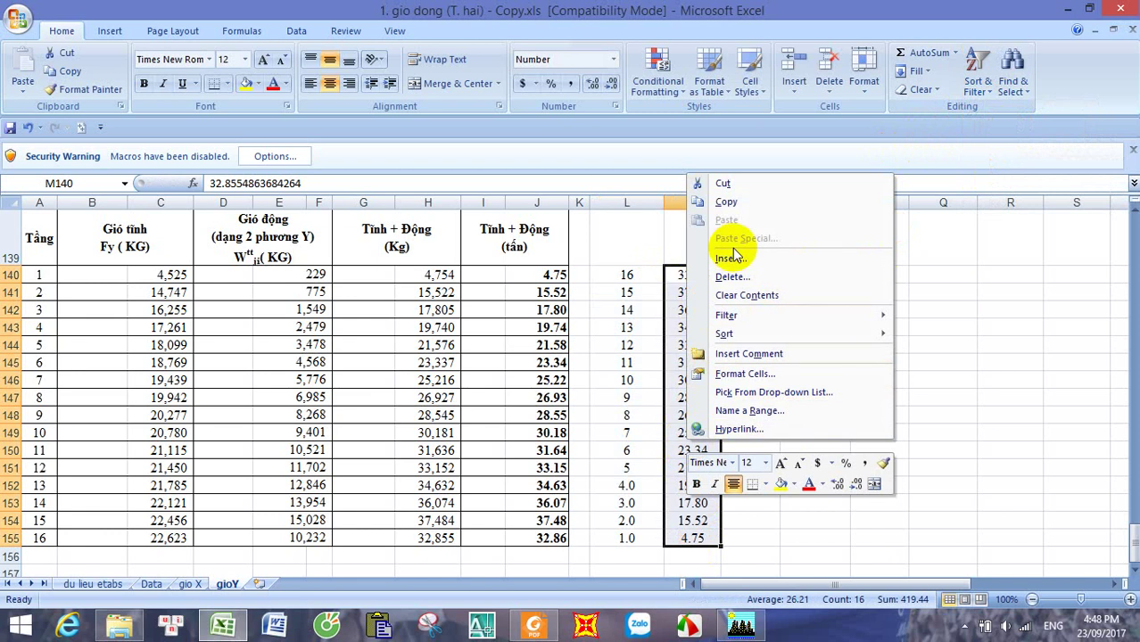
{"action": "left_click", "coordinate": [724, 202]}
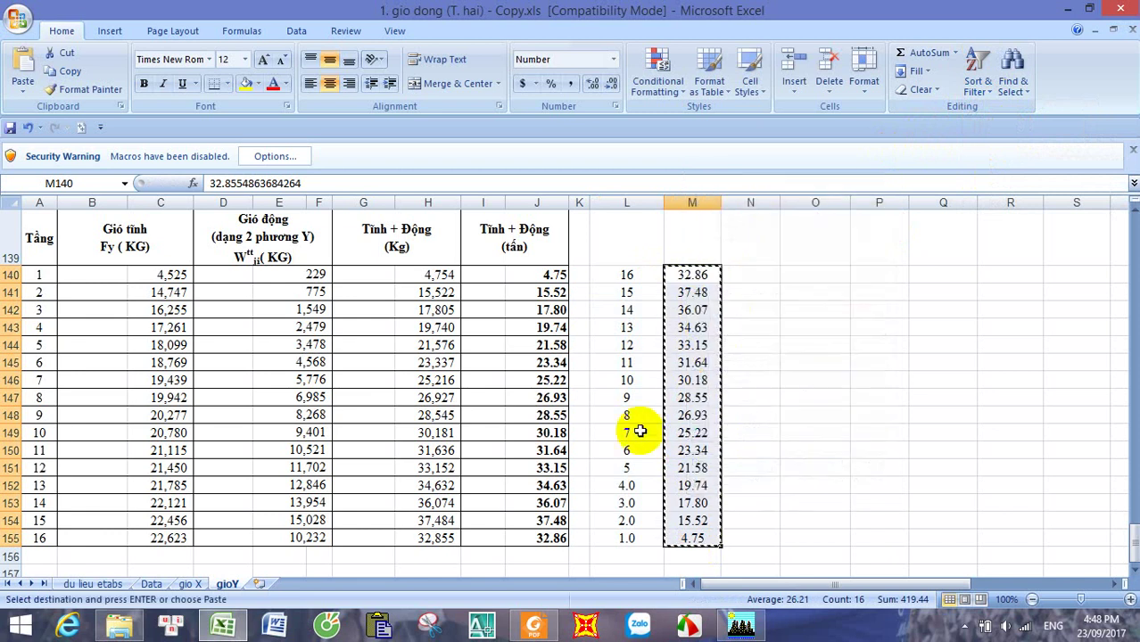
Step: Switch to ETABS and search the etab, SAFE NC and tin ứng dụng folders on BACKUP (E:) for the building model
{"action": "left_click", "coordinate": [741, 625]}
{"action": "left_click", "coordinate": [38, 53]}
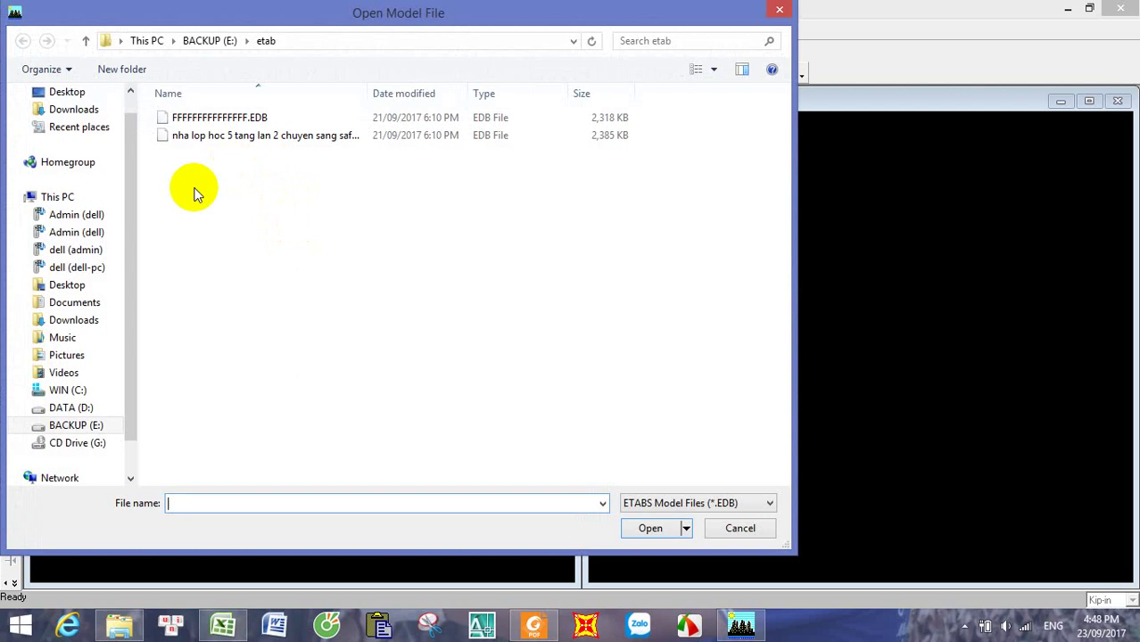
{"action": "left_click", "coordinate": [105, 425]}
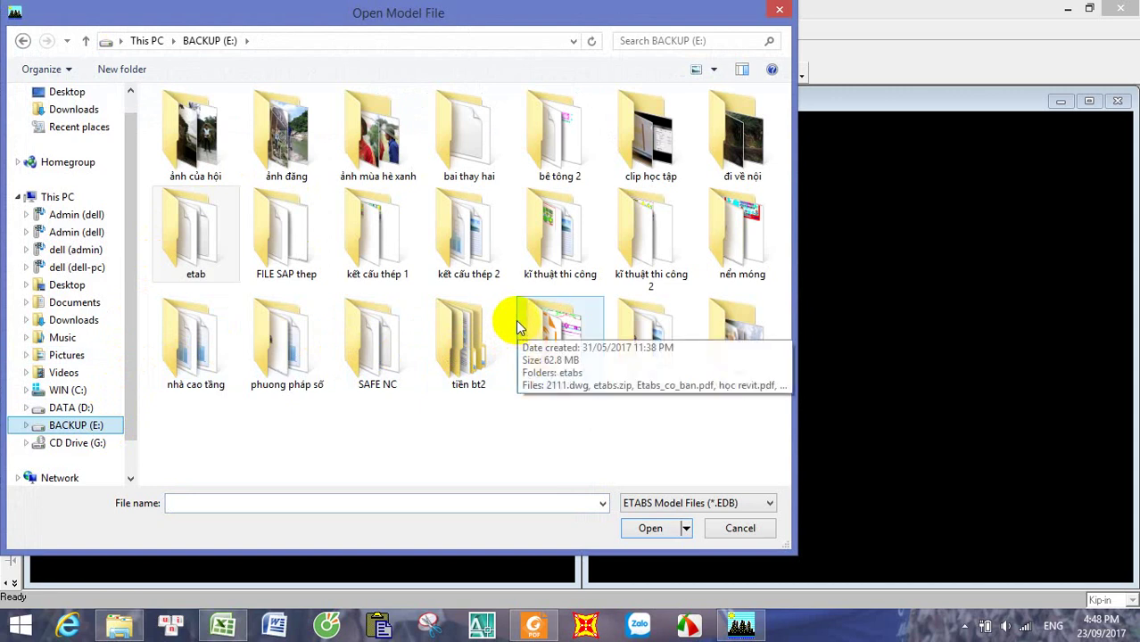
{"action": "double_click", "coordinate": [218, 258]}
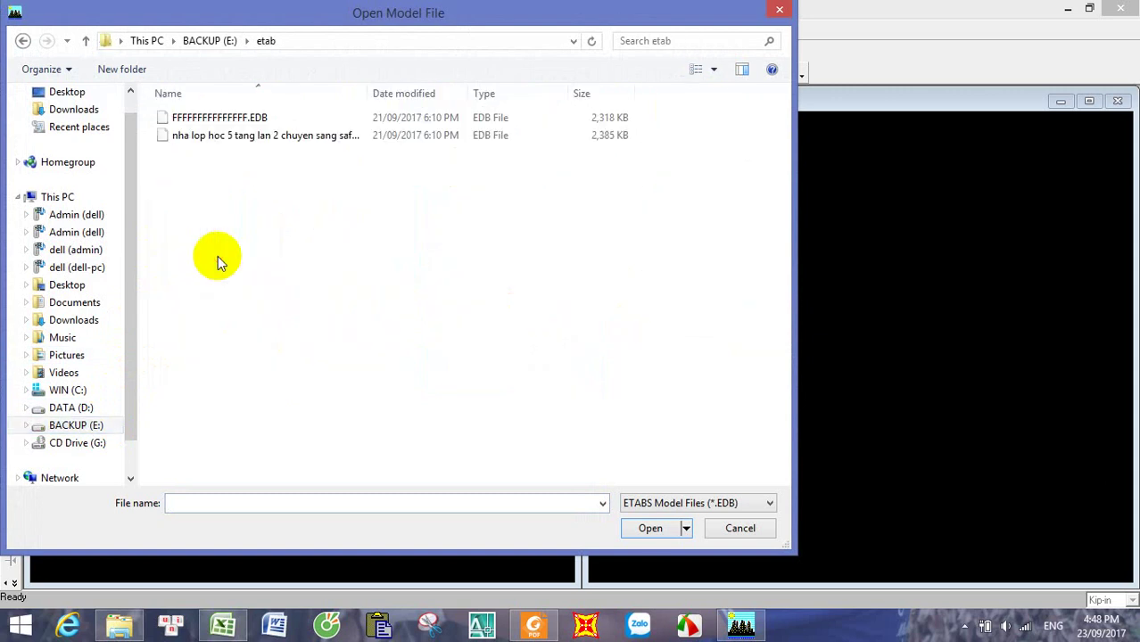
{"action": "left_click", "coordinate": [21, 41]}
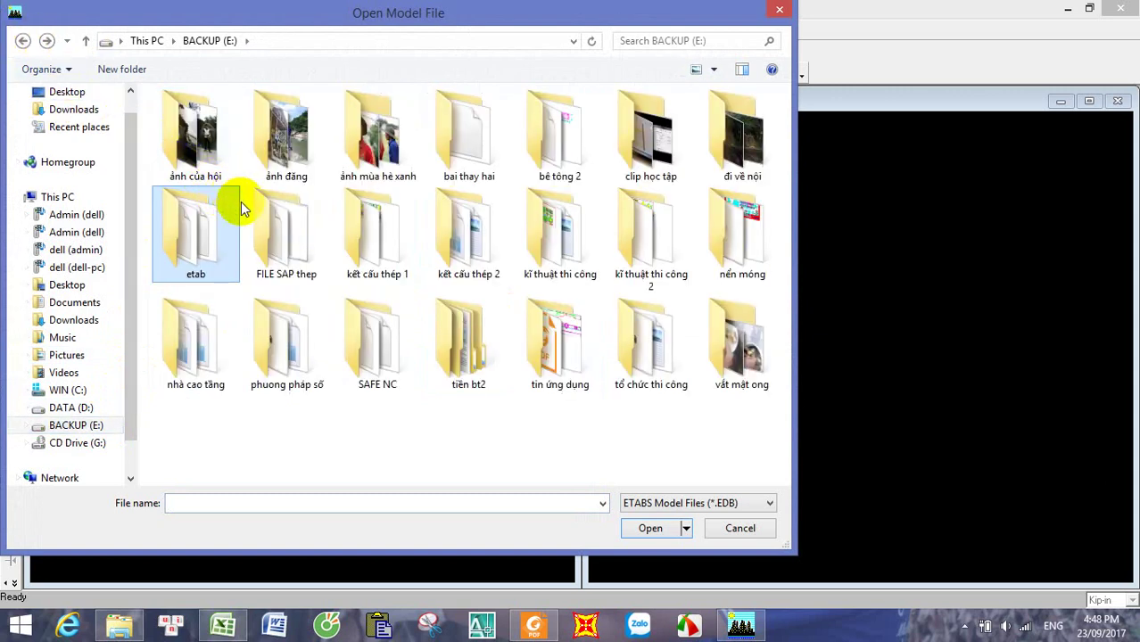
{"action": "double_click", "coordinate": [374, 341]}
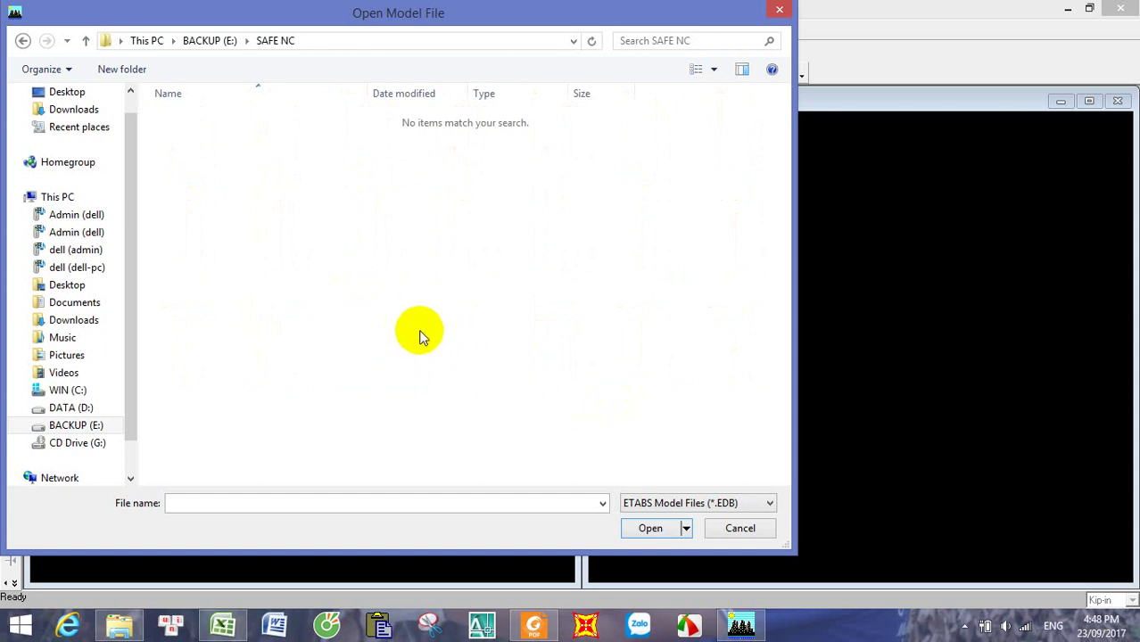
{"action": "left_click", "coordinate": [22, 41]}
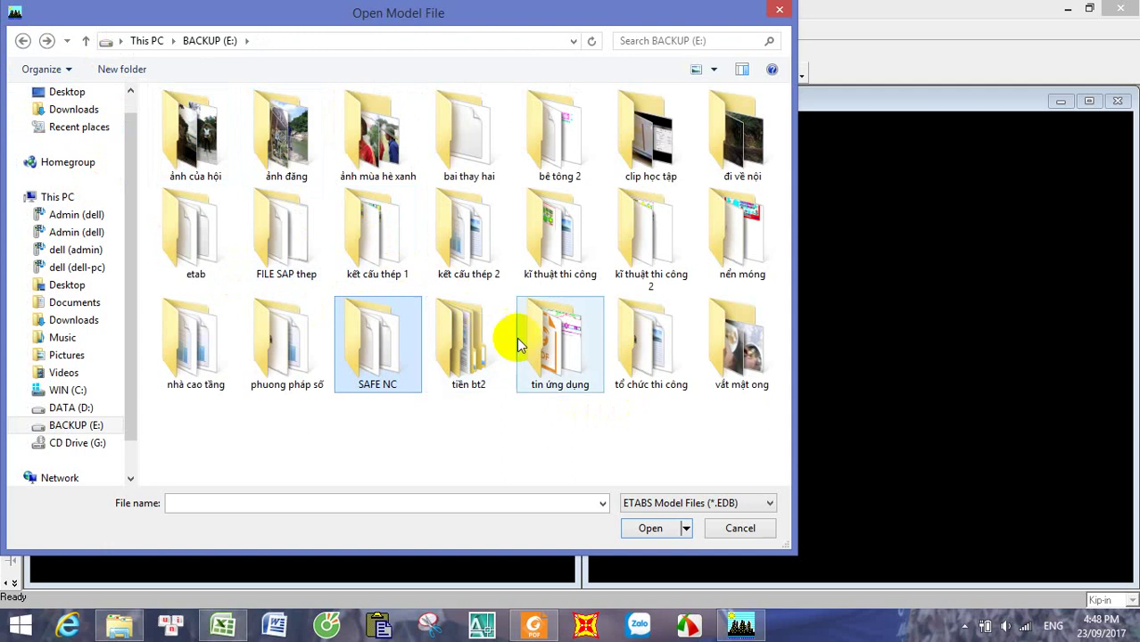
{"action": "double_click", "coordinate": [534, 332]}
{"action": "double_click", "coordinate": [181, 115]}
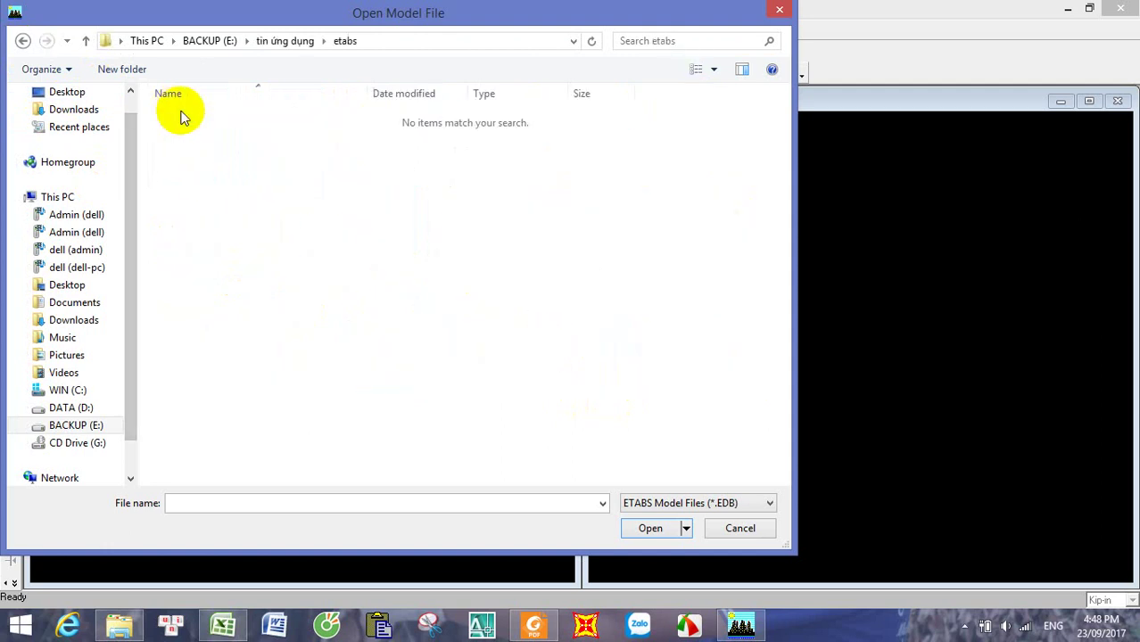
{"action": "left_click", "coordinate": [22, 41]}
{"action": "left_click", "coordinate": [22, 41]}
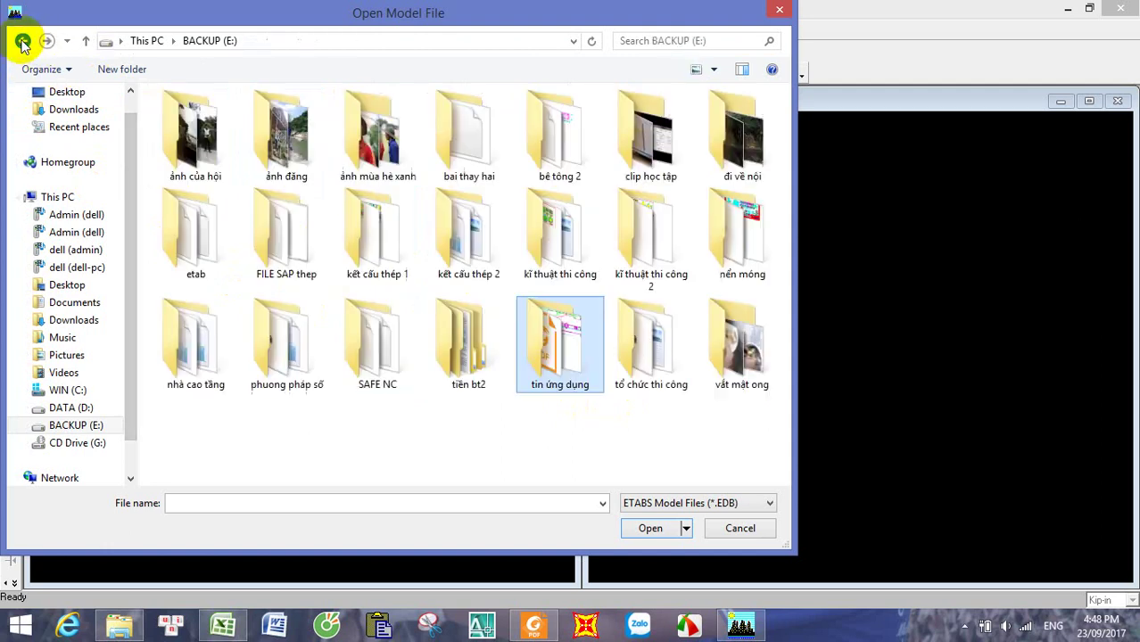
Step: Open the bt1.EDB model from its folder on BACKUP (E:)
{"action": "double_click", "coordinate": [473, 161]}
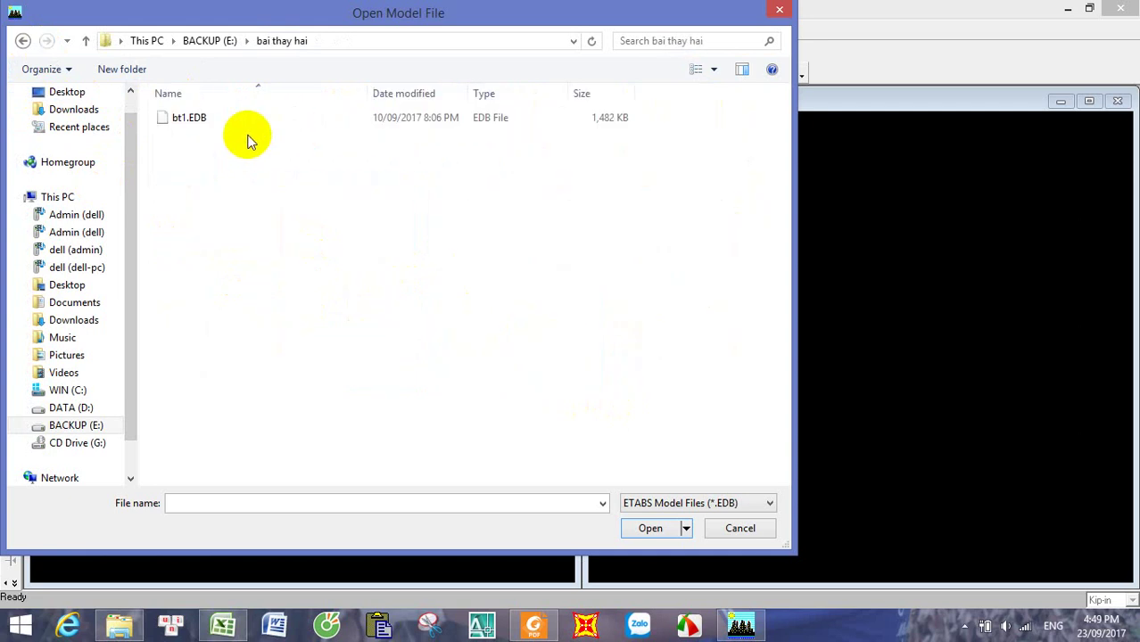
{"action": "left_click", "coordinate": [200, 119]}
{"action": "double_click", "coordinate": [222, 117]}
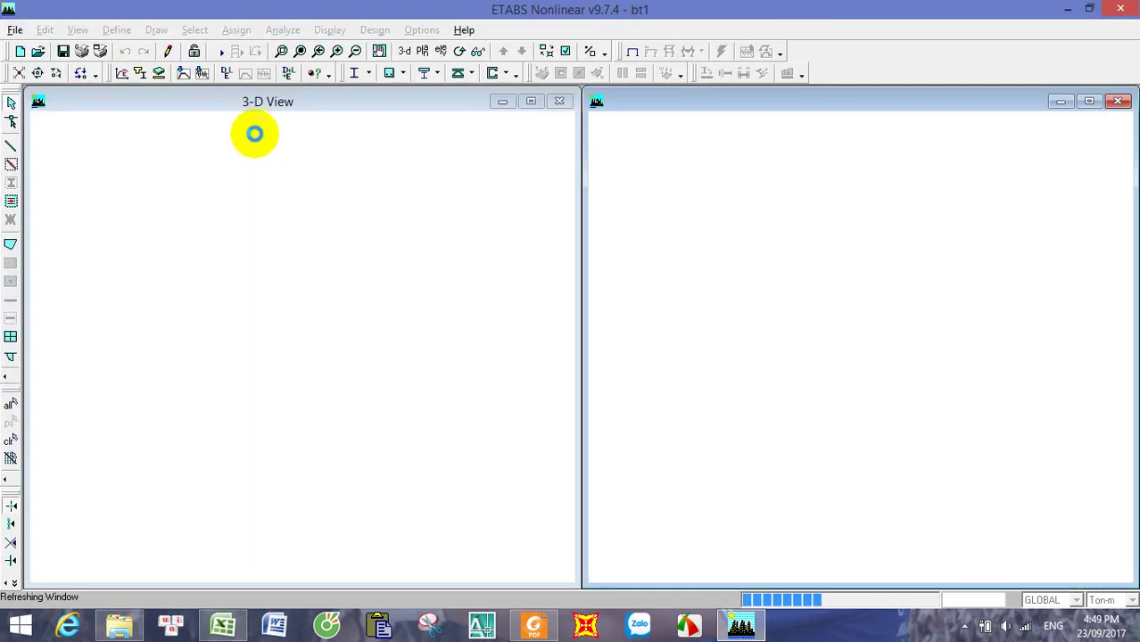
{"action": "left_click", "coordinate": [300, 159]}
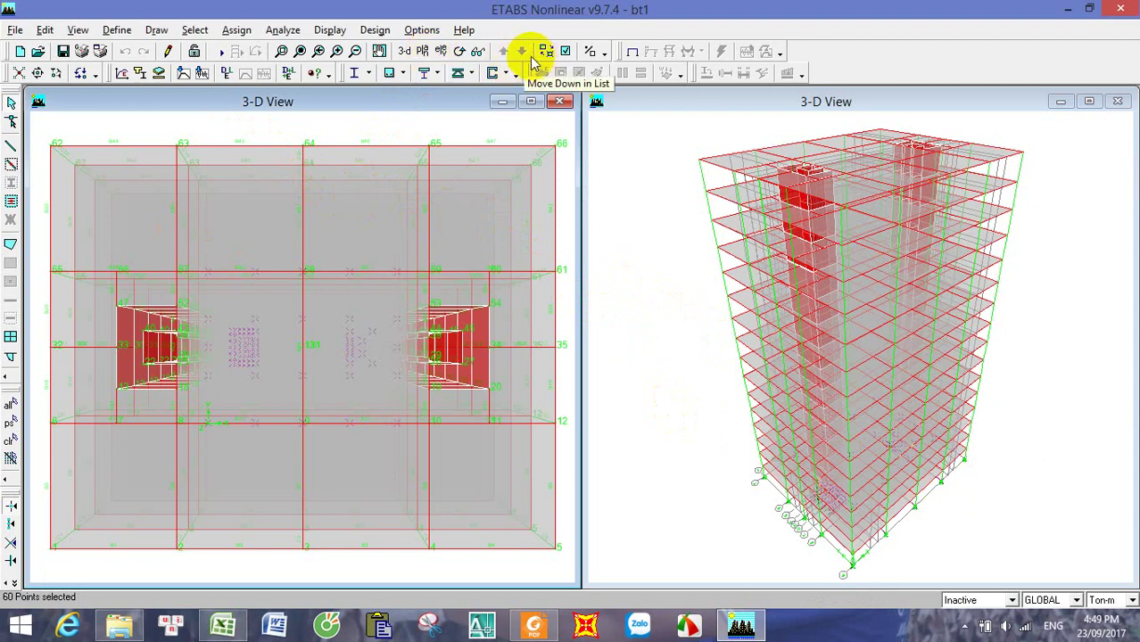
Step: Display the STORY1 plan level in the first view of the bt1 model
{"action": "left_click", "coordinate": [425, 52]}
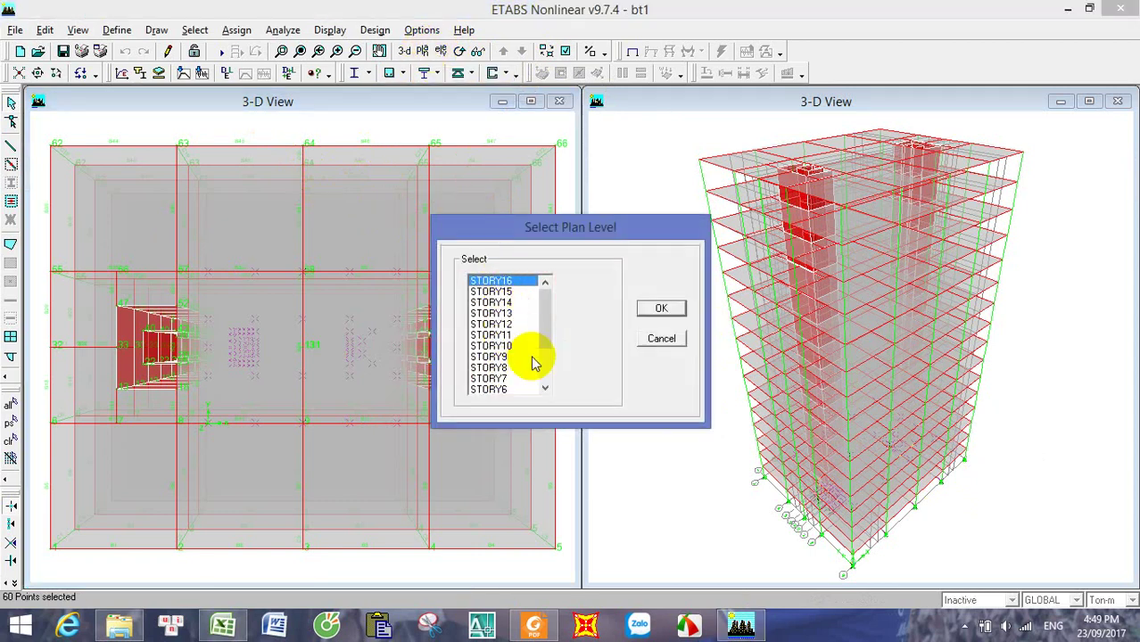
{"action": "scroll", "coordinate": [507, 380], "scroll_direction": "down", "scroll_amount": 2}
{"action": "left_click", "coordinate": [510, 379]}
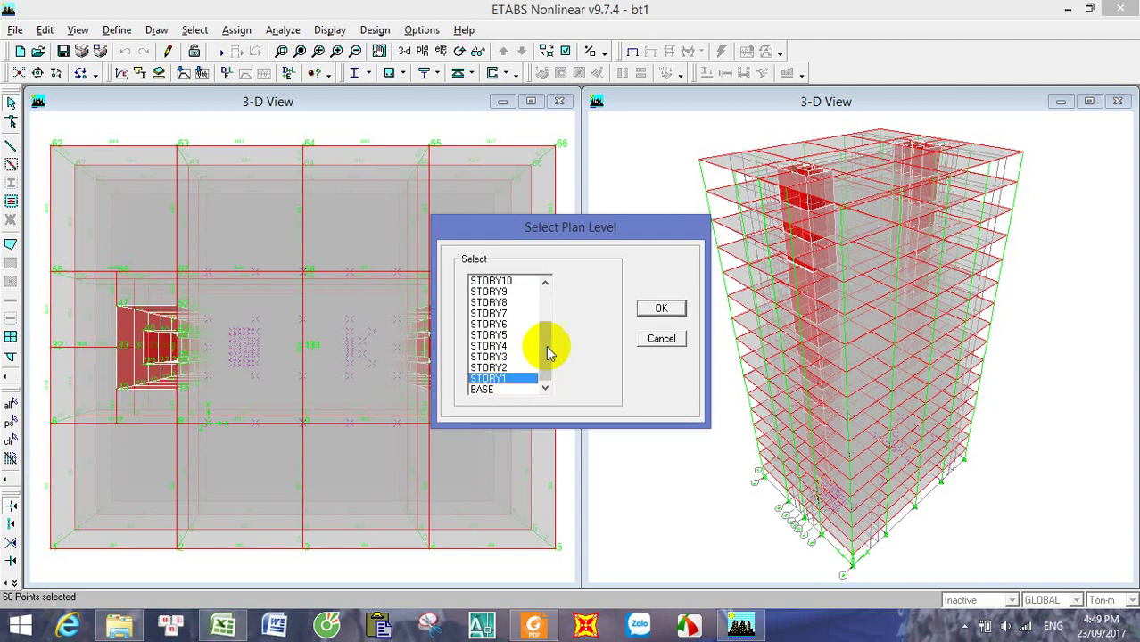
{"action": "left_click", "coordinate": [658, 308]}
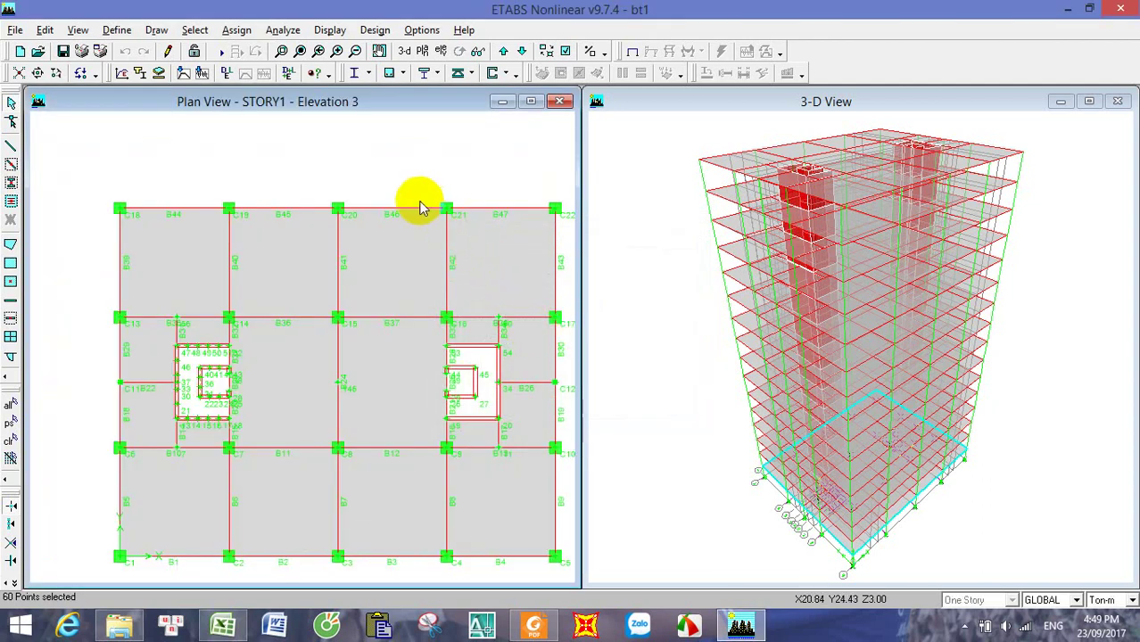
Step: Leave the bt1 model and minimize the remaining windows to reach the desktop
{"action": "left_click", "coordinate": [1068, 13]}
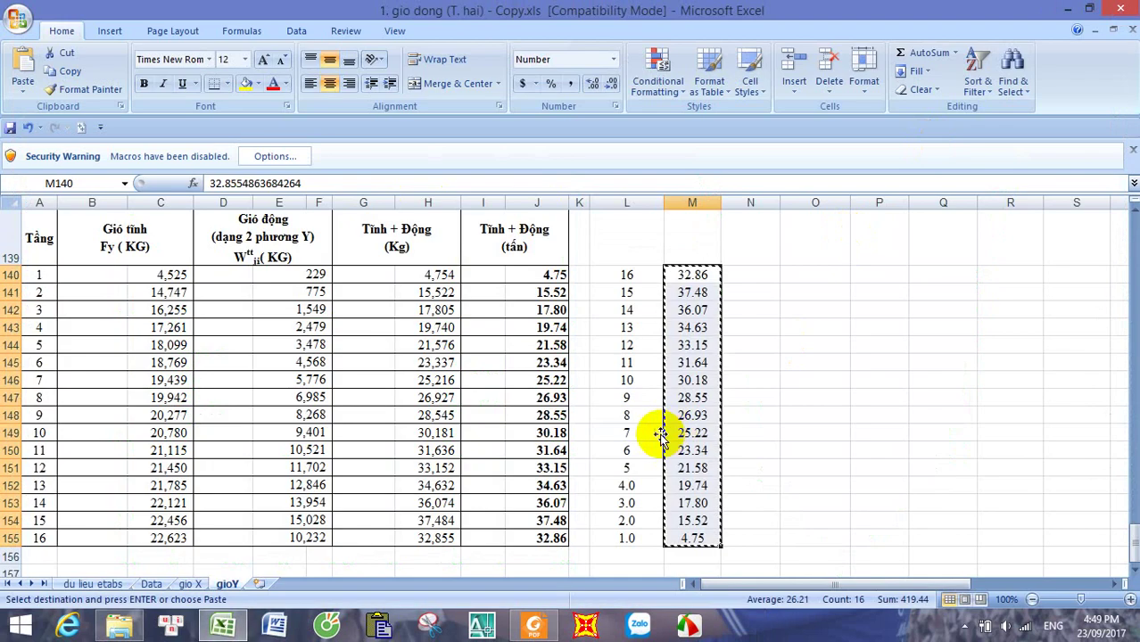
{"action": "left_click", "coordinate": [1067, 11]}
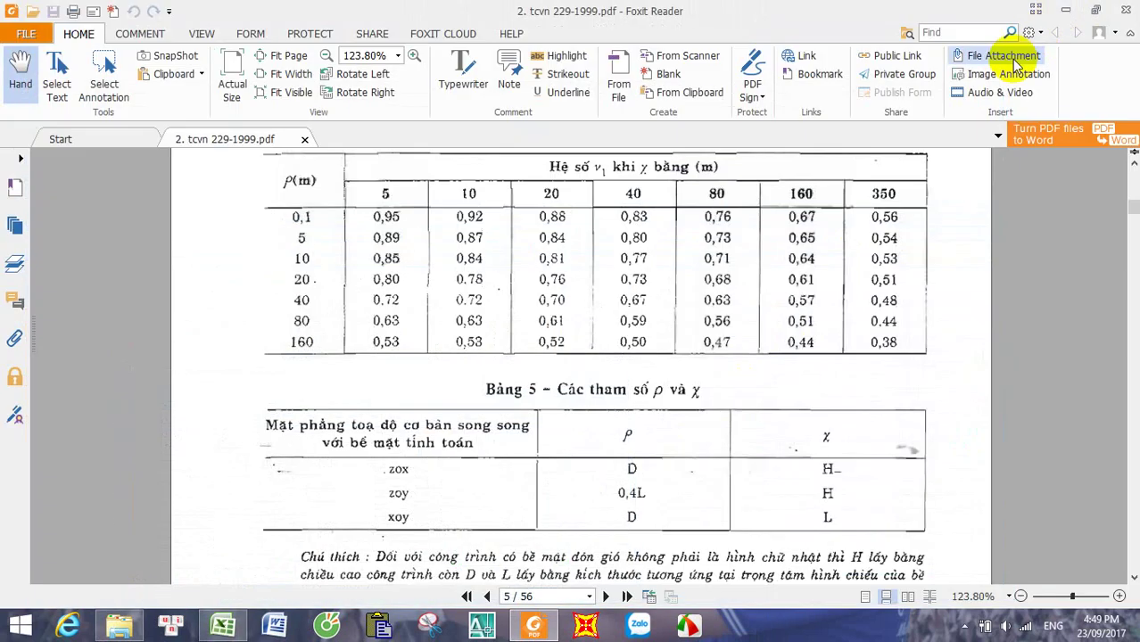
{"action": "left_click", "coordinate": [1067, 11]}
{"action": "left_click", "coordinate": [1069, 11]}
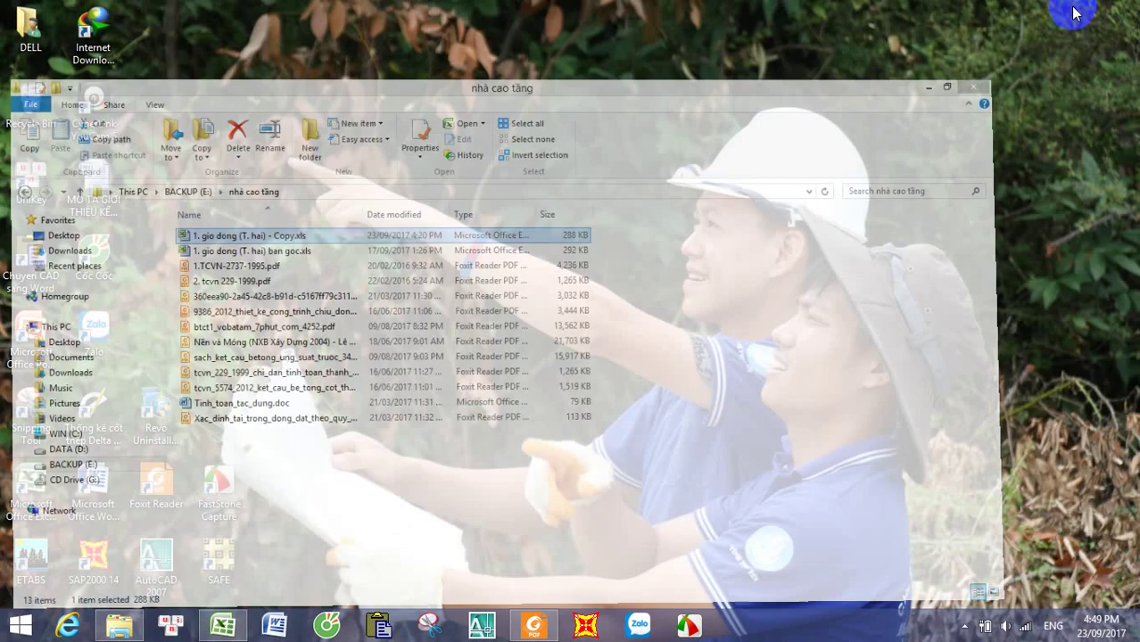
Step: Try to open buoi2.EDB from the Bài nâng cao Etab folder in Documents with File Explorer, and close the folder window
{"action": "left_click", "coordinate": [120, 626]}
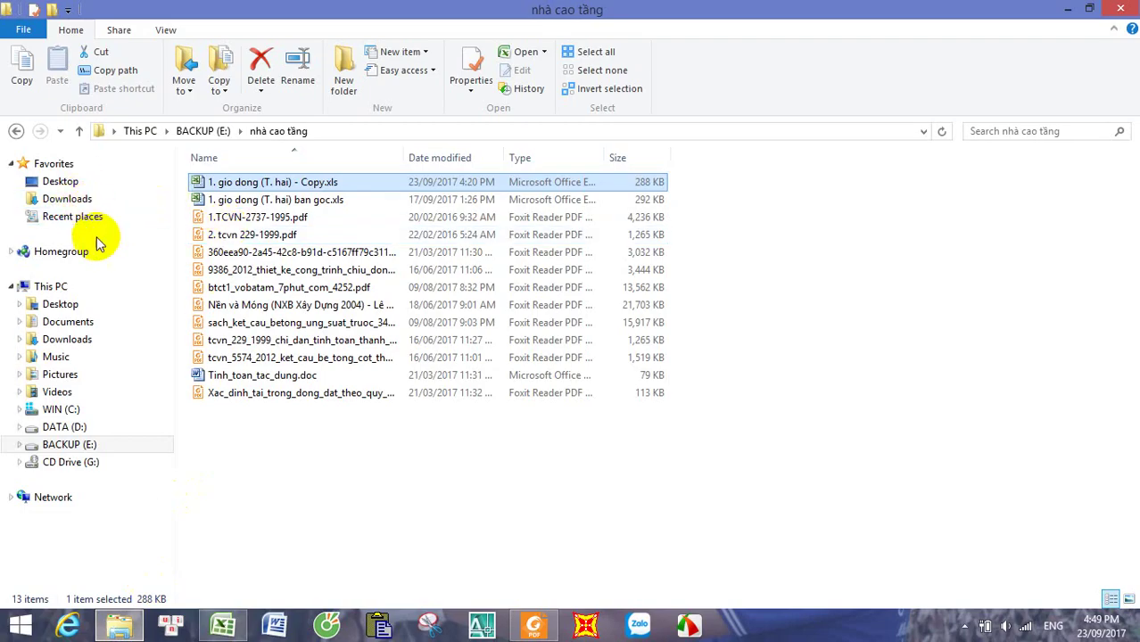
{"action": "left_click", "coordinate": [76, 327]}
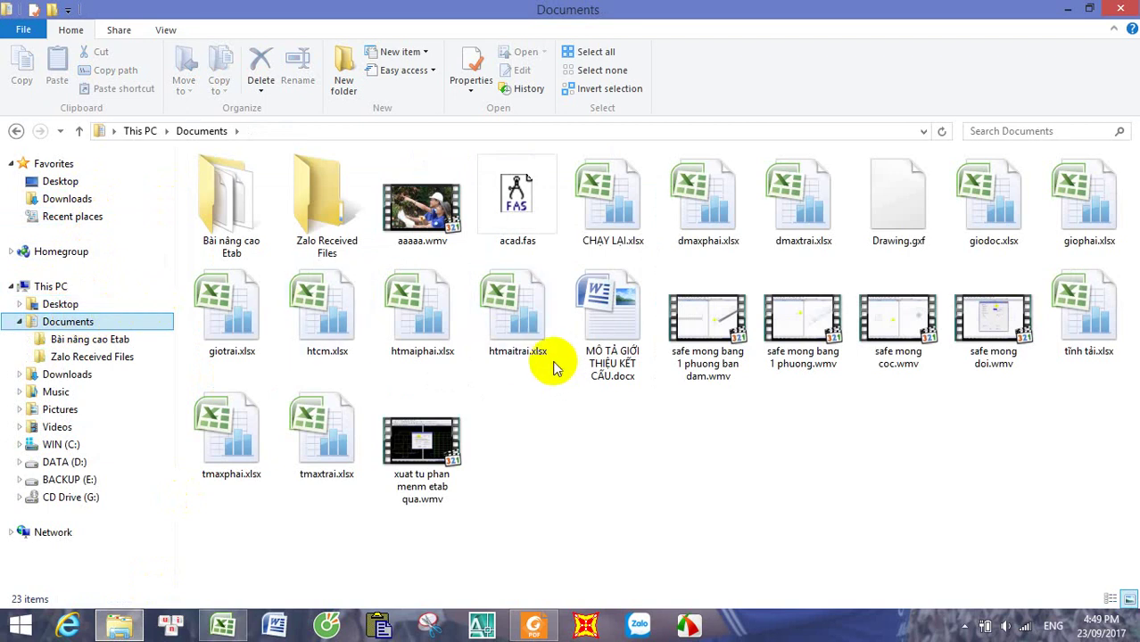
{"action": "double_click", "coordinate": [247, 237]}
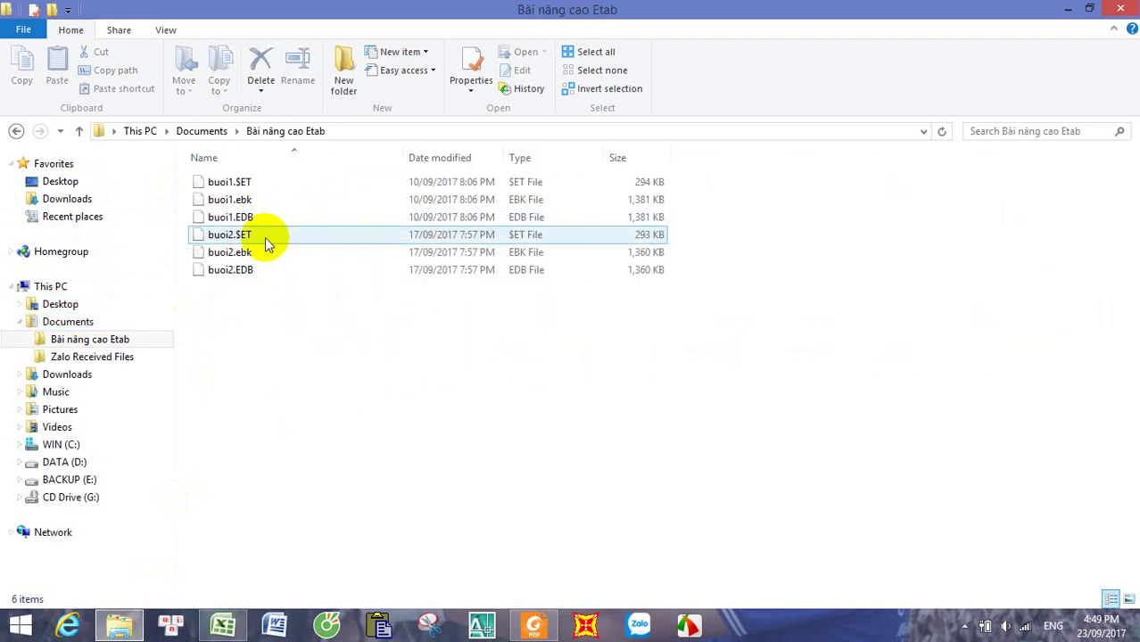
{"action": "left_click", "coordinate": [258, 271]}
{"action": "double_click", "coordinate": [237, 275]}
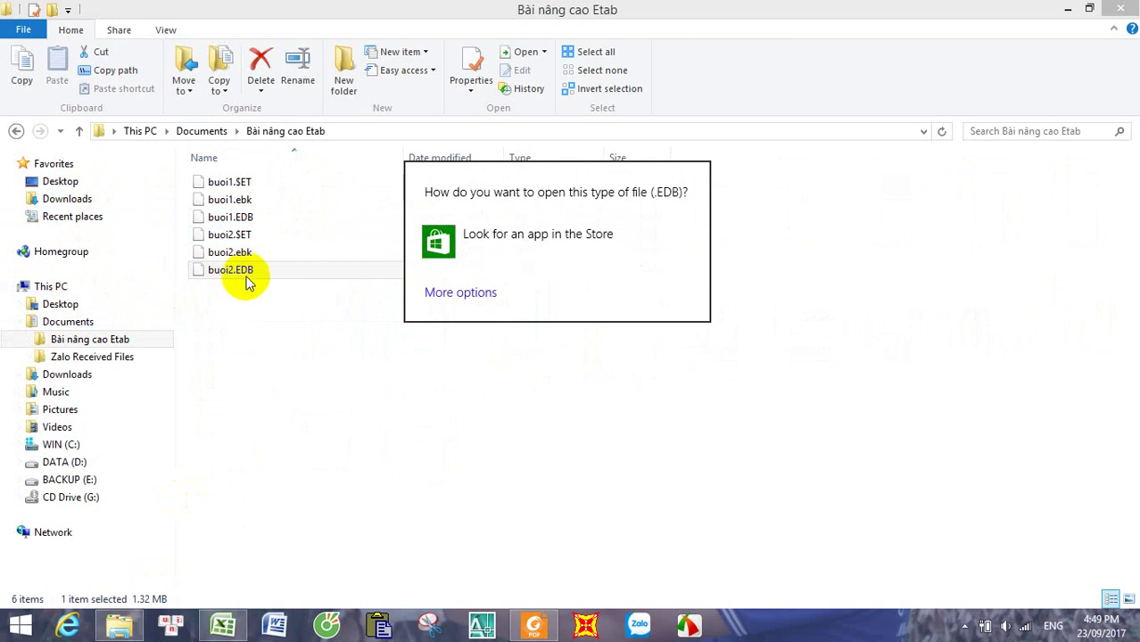
{"action": "left_click", "coordinate": [995, 228]}
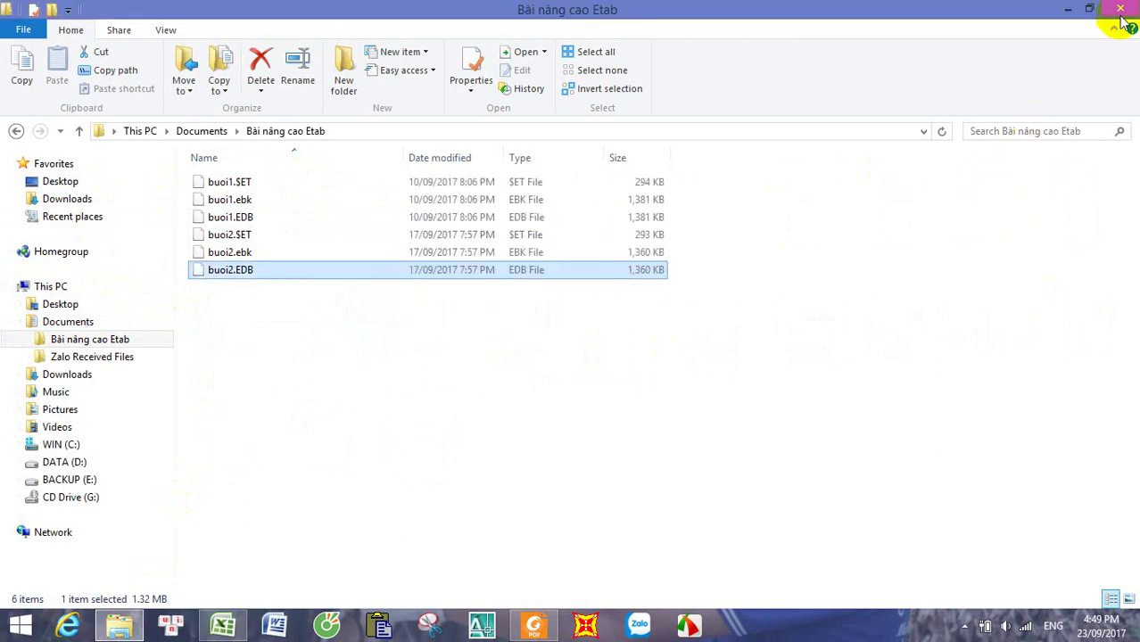
{"action": "left_click", "coordinate": [1120, 14]}
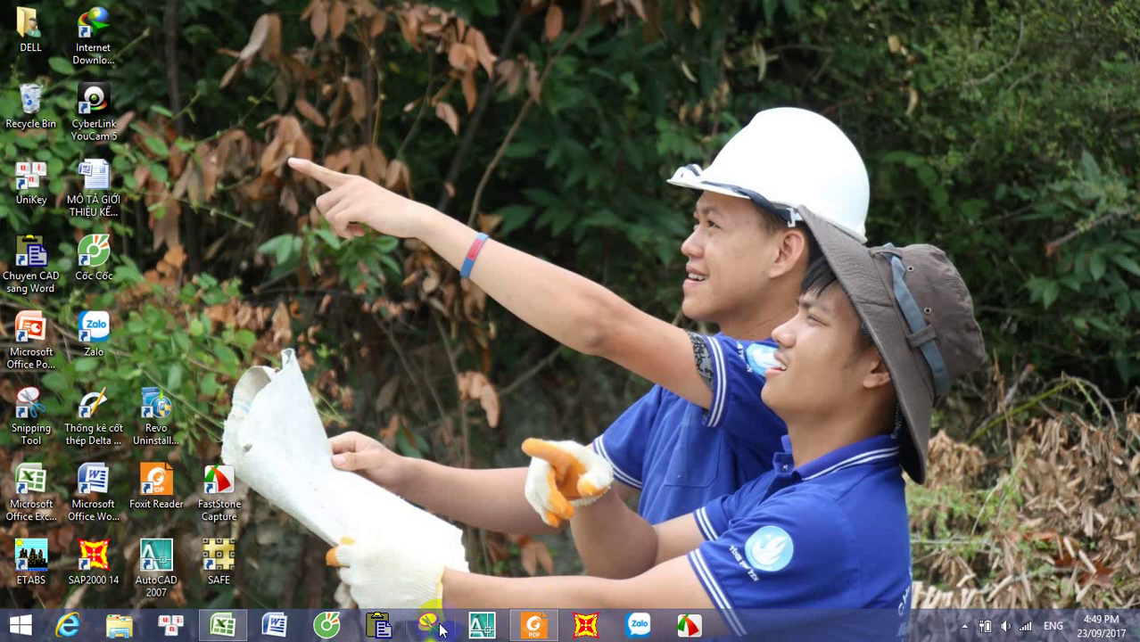
Step: Launch ETABS and open the buoi2.EDB model from Documents, folder Bài nâng cao Etab
{"action": "double_click", "coordinate": [33, 564]}
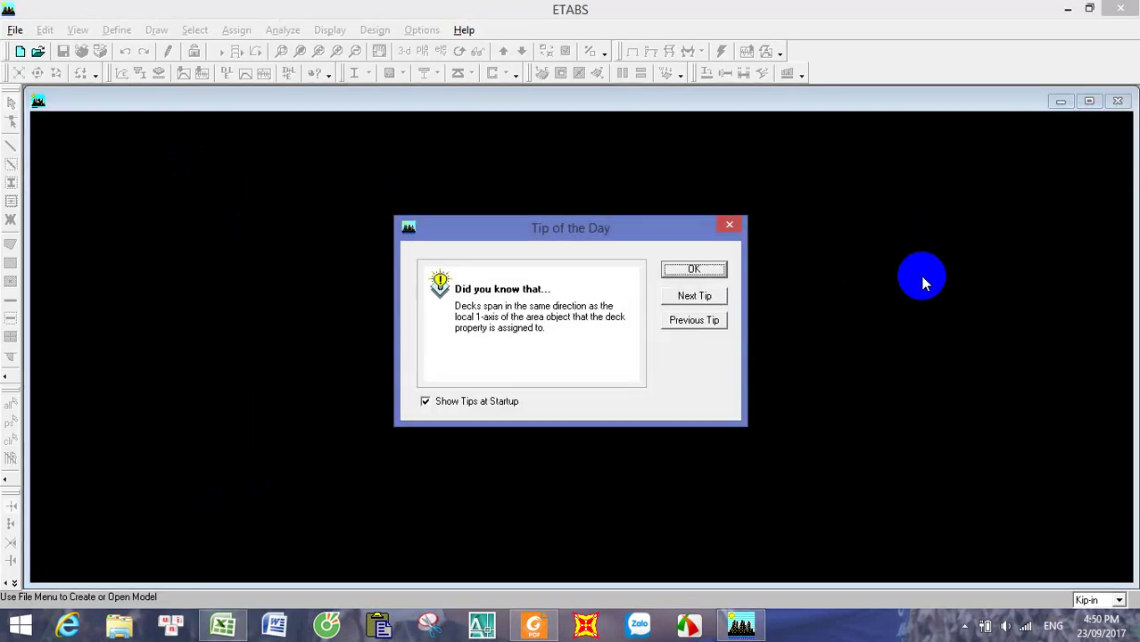
{"action": "left_click", "coordinate": [719, 267]}
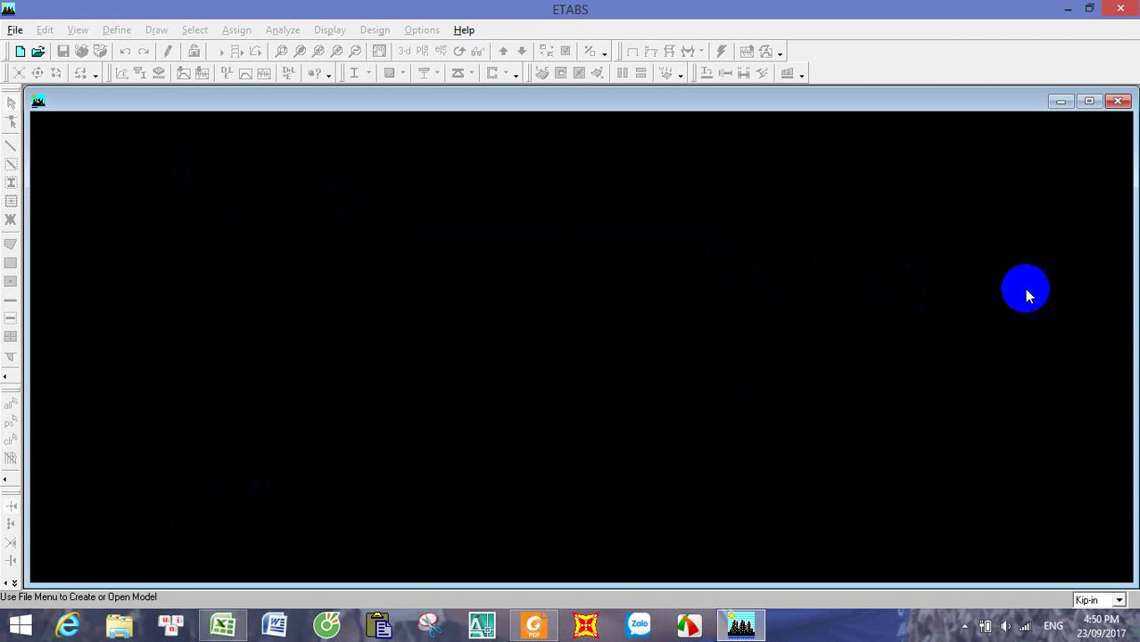
{"action": "key", "text": "ctrl+o"}
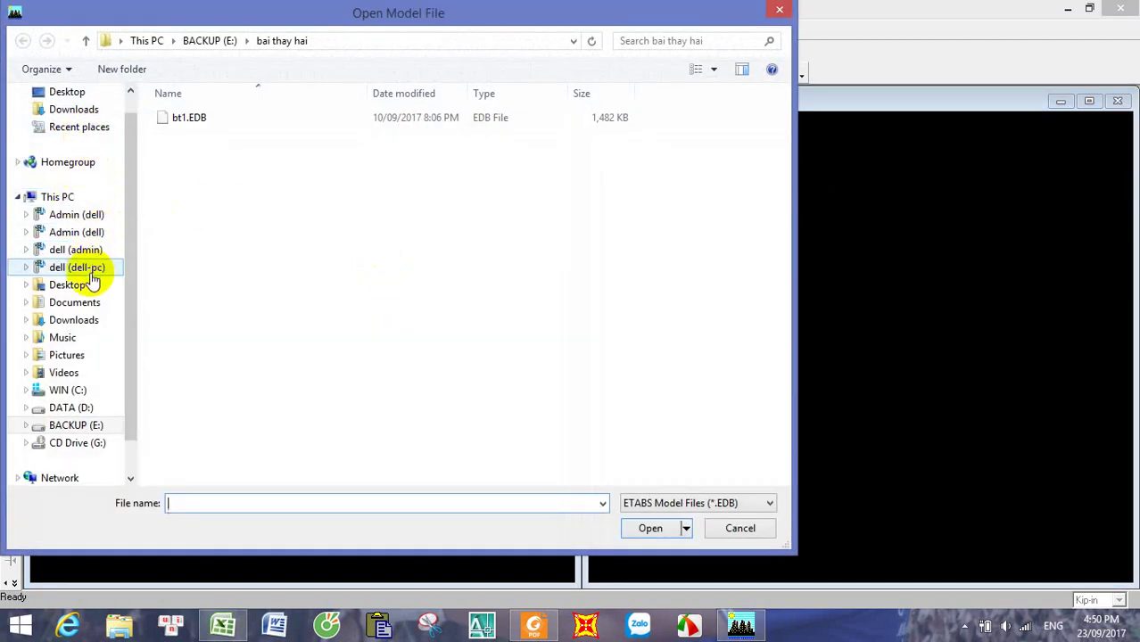
{"action": "left_click", "coordinate": [74, 302]}
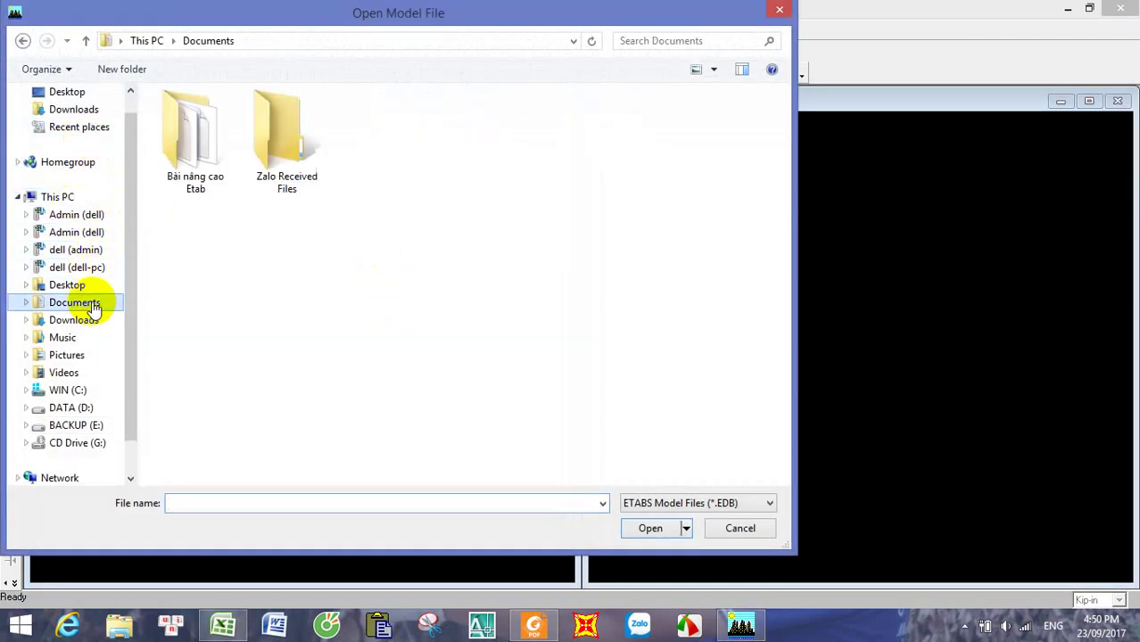
{"action": "double_click", "coordinate": [192, 162]}
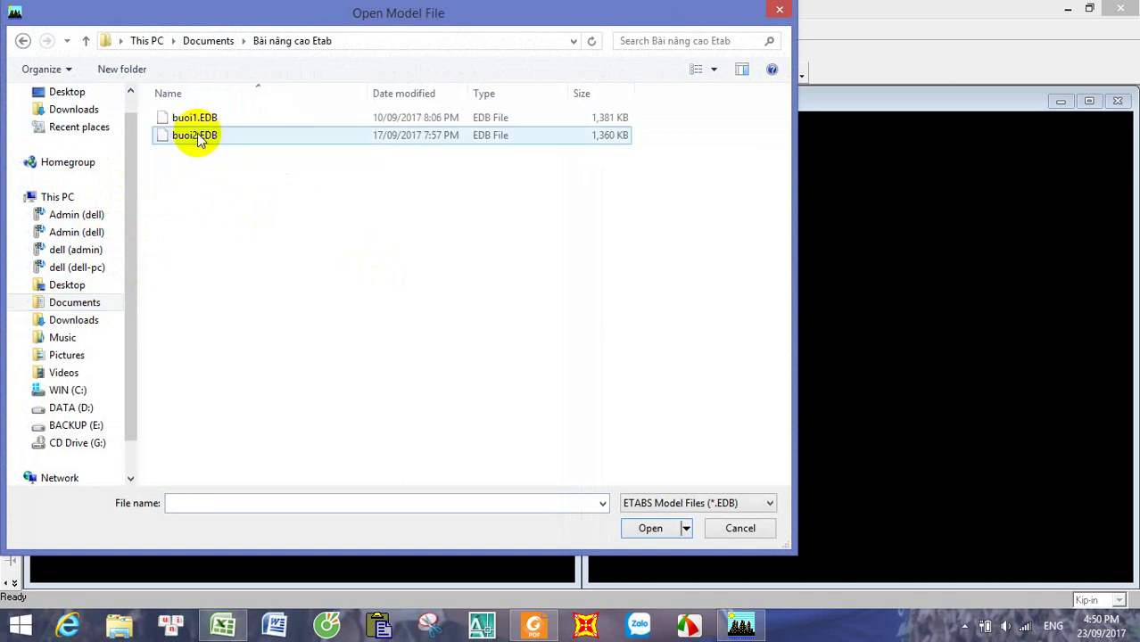
{"action": "double_click", "coordinate": [197, 137]}
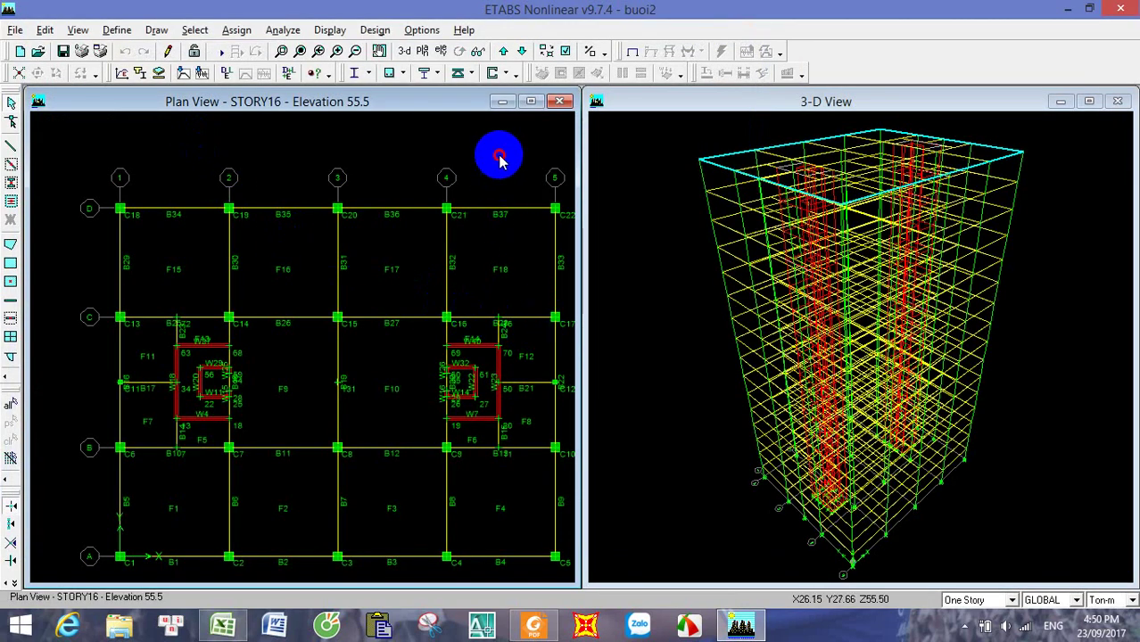
Step: Open the user-defined wind loads on diaphragms of the static load case GDY
{"action": "left_click", "coordinate": [117, 30]}
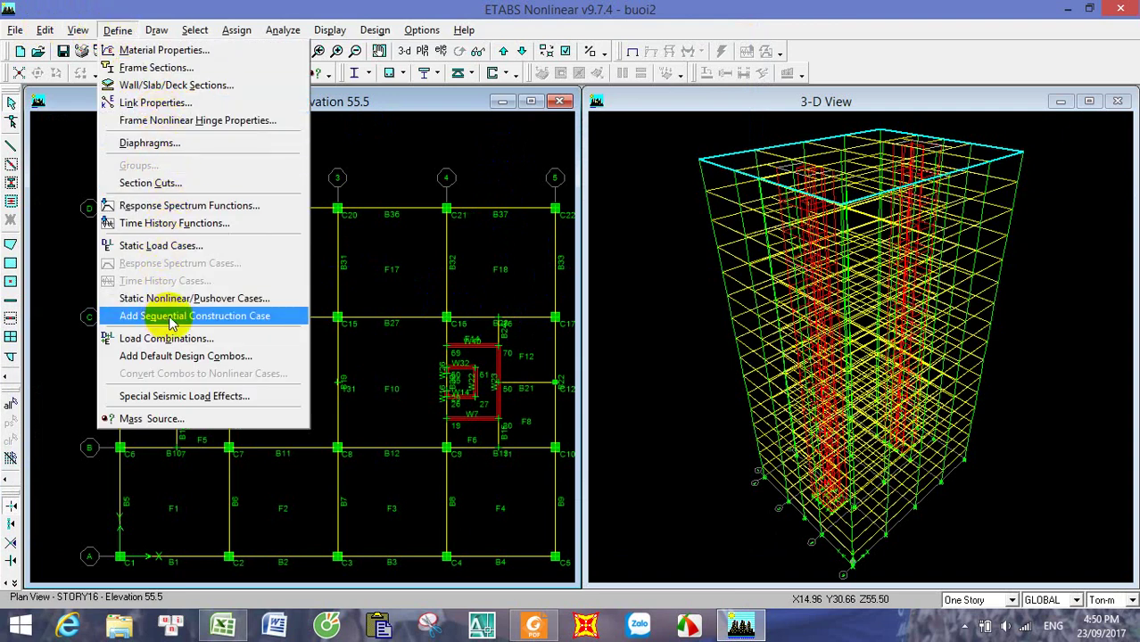
{"action": "left_click", "coordinate": [170, 246]}
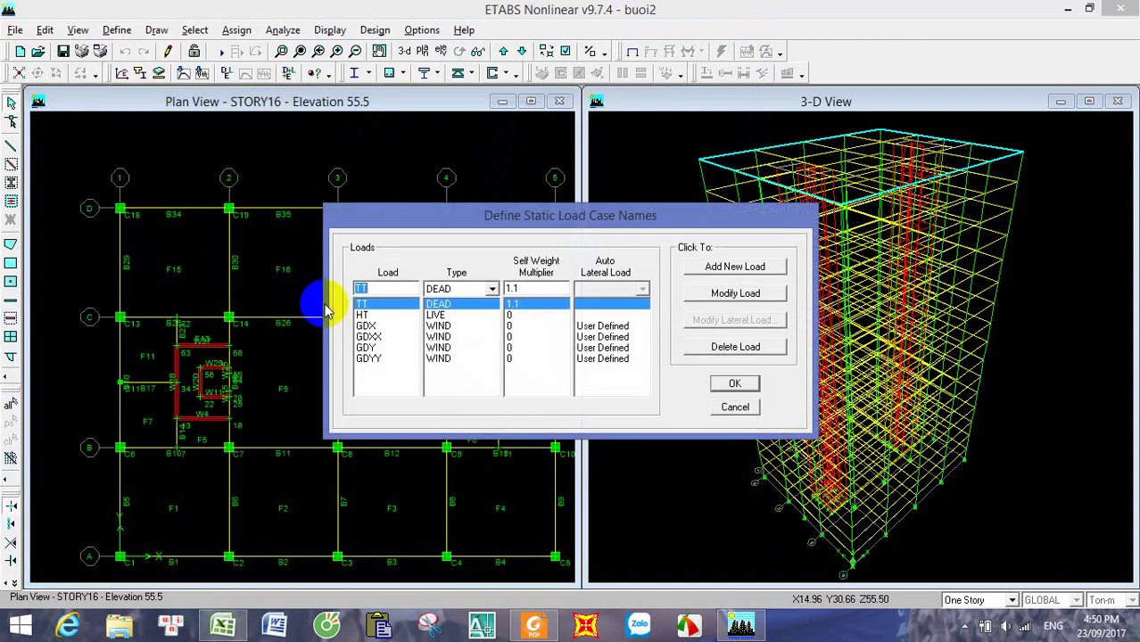
{"action": "left_click", "coordinate": [373, 348]}
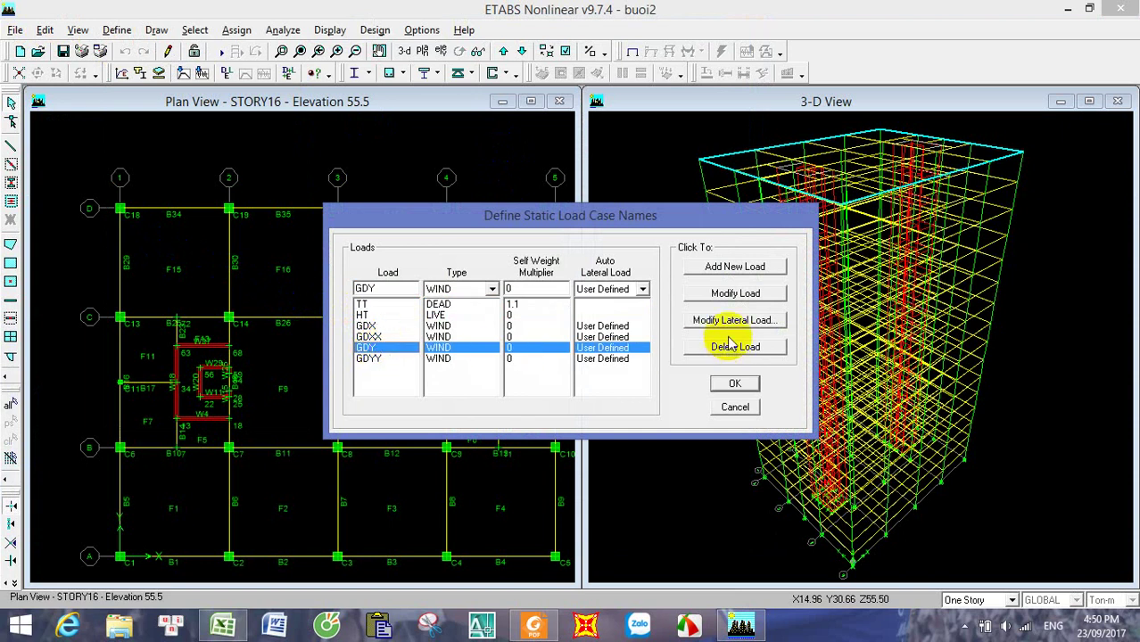
{"action": "left_click", "coordinate": [731, 323]}
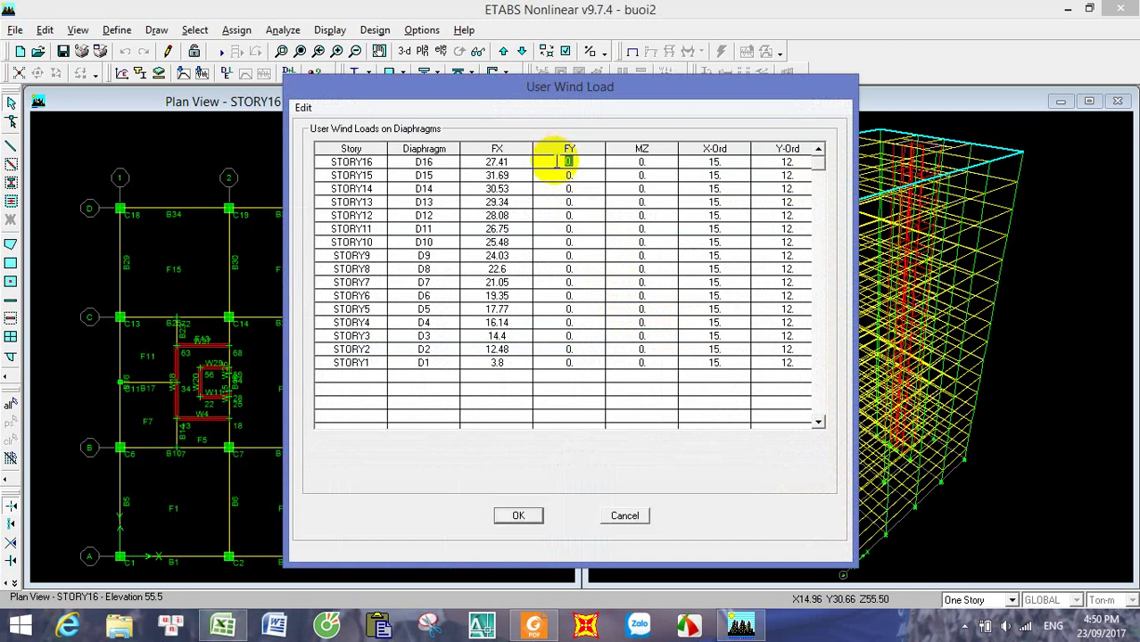
{"action": "right_click", "coordinate": [555, 161]}
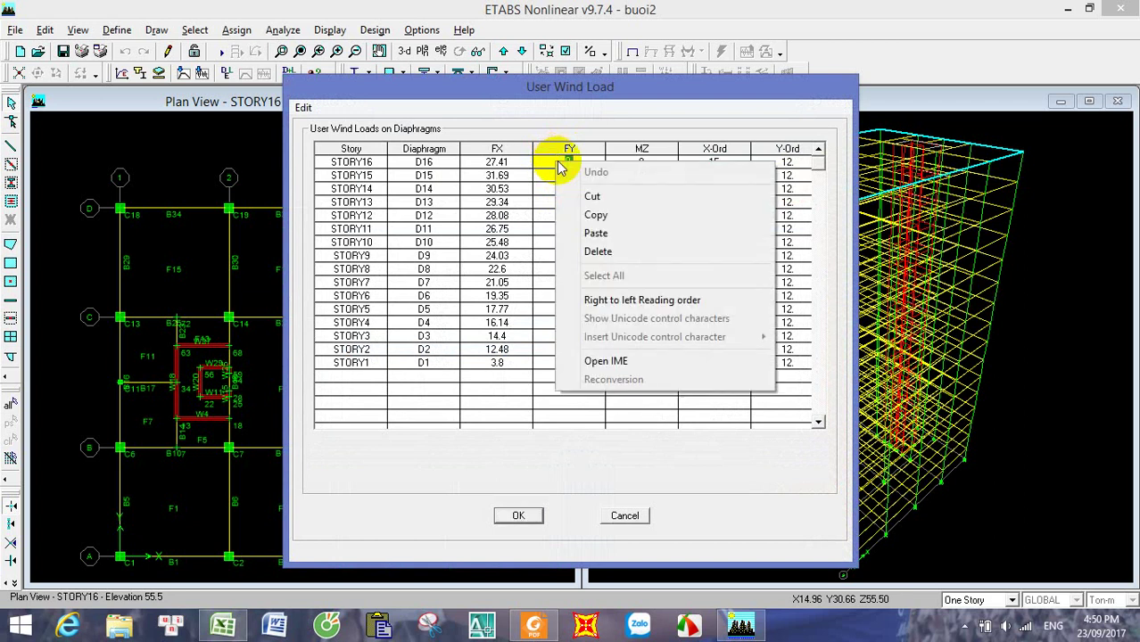
{"action": "left_click", "coordinate": [592, 232]}
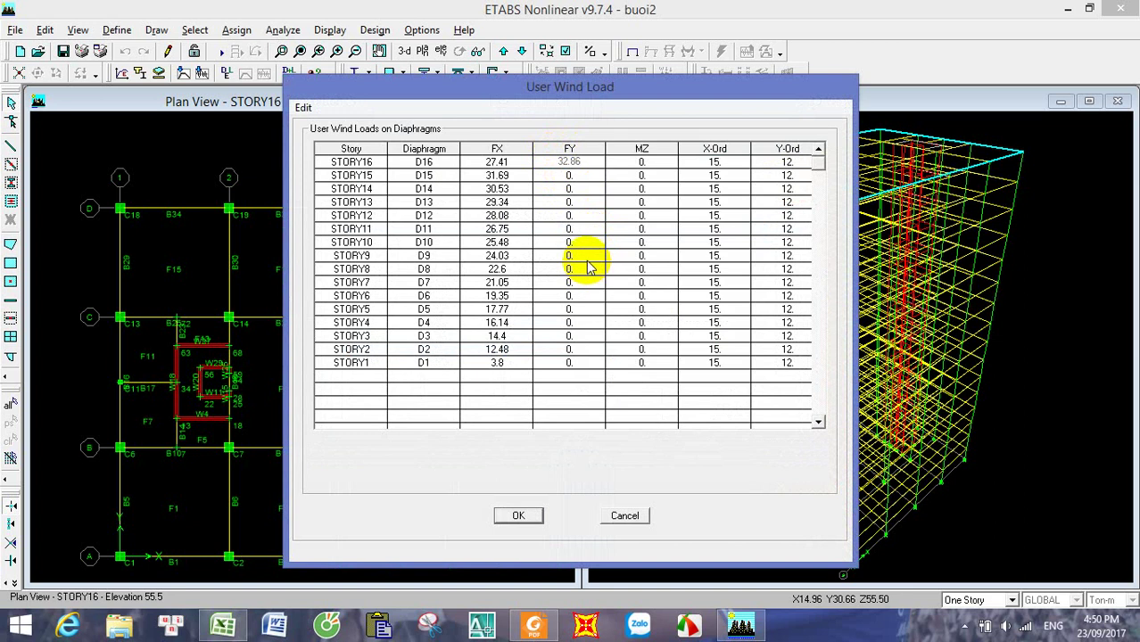
{"action": "key", "text": "Escape"}
Step: Paste the copied combined story loads into GDY's FY column, from 32.86 at STORY16 down to 4.75 at STORY1, and accept the table
{"action": "left_click", "coordinate": [569, 148]}
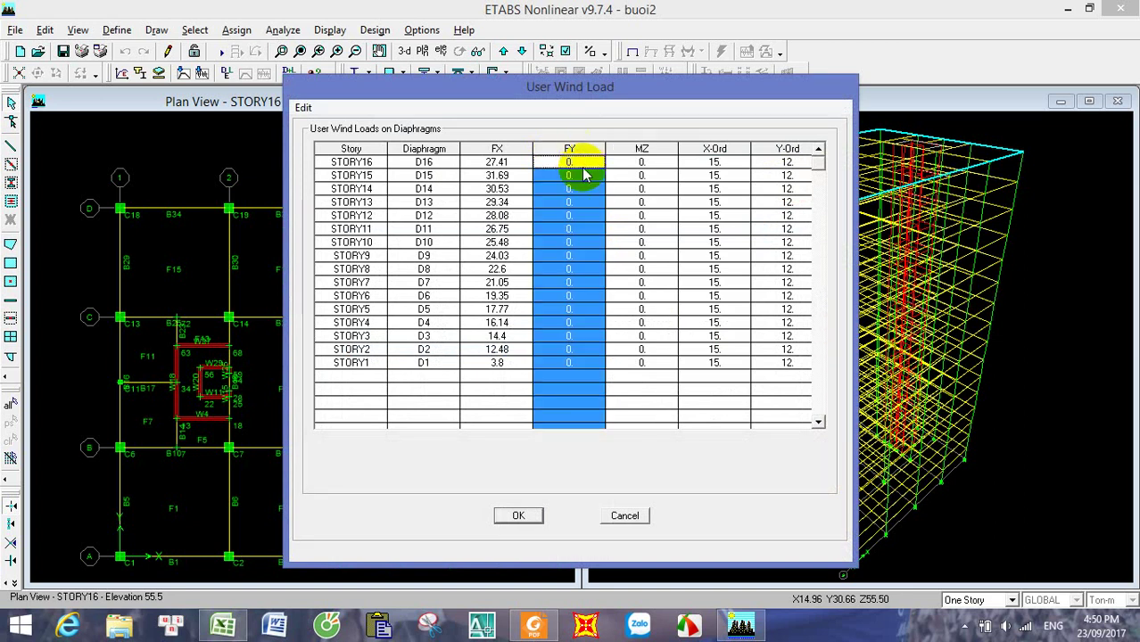
{"action": "left_click", "coordinate": [584, 175]}
{"action": "left_click", "coordinate": [577, 162]}
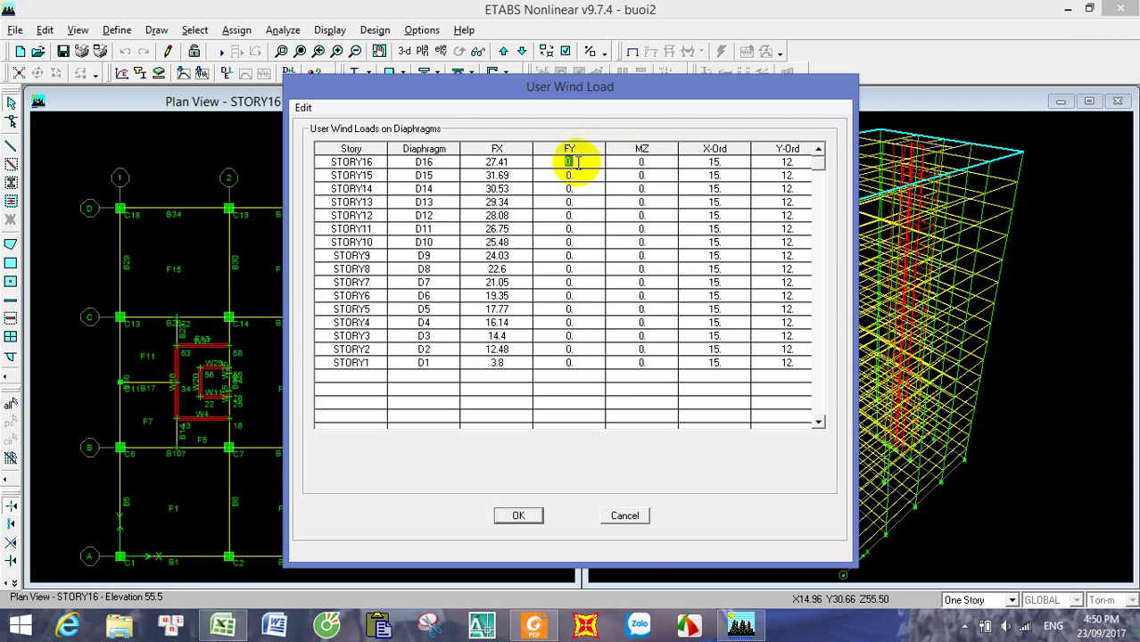
{"action": "type", "text": "32.86 37.48 36.07 34.63 33.15 31.64 30.18 28.55 26.93 25.22 23.34 21.58 19.74 17.80 15.52 4.75"}
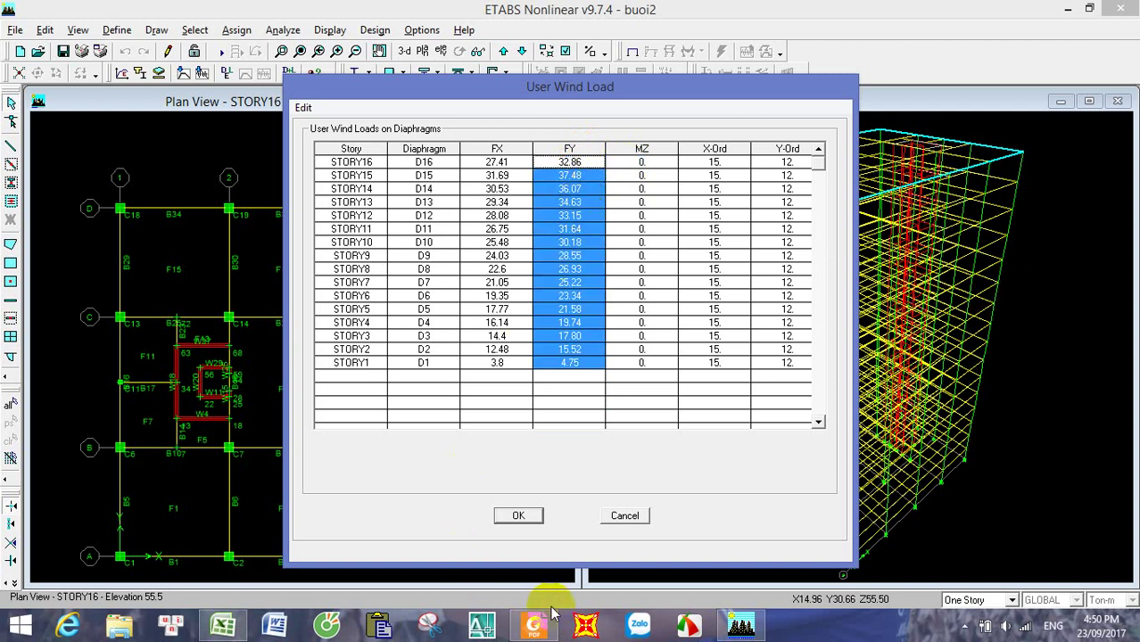
{"action": "left_click", "coordinate": [522, 163]}
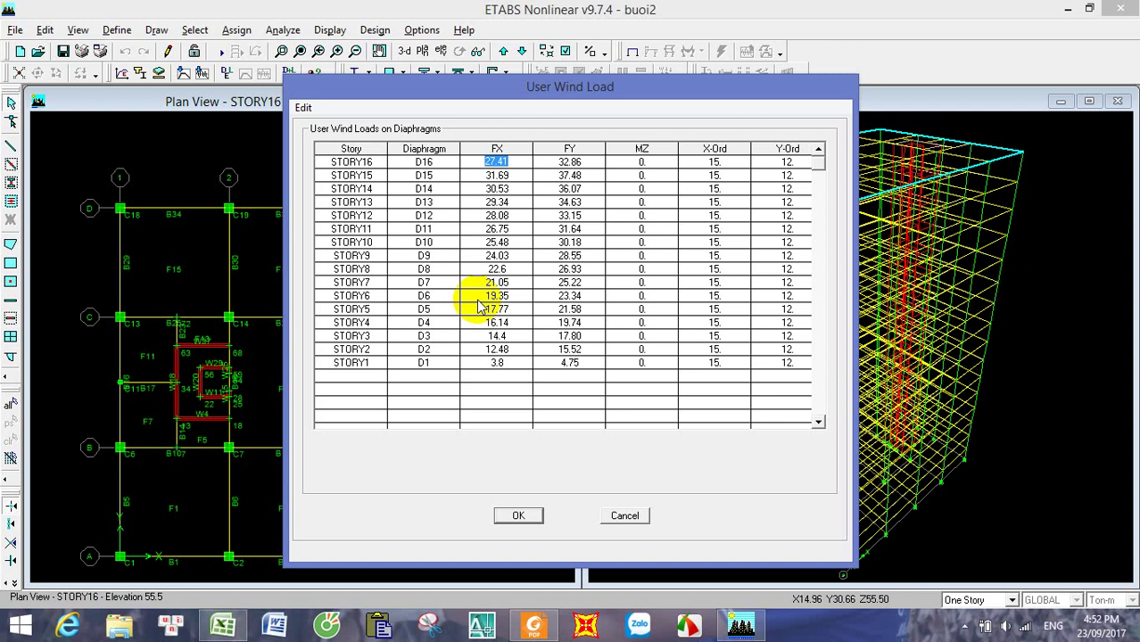
{"action": "left_click", "coordinate": [526, 521]}
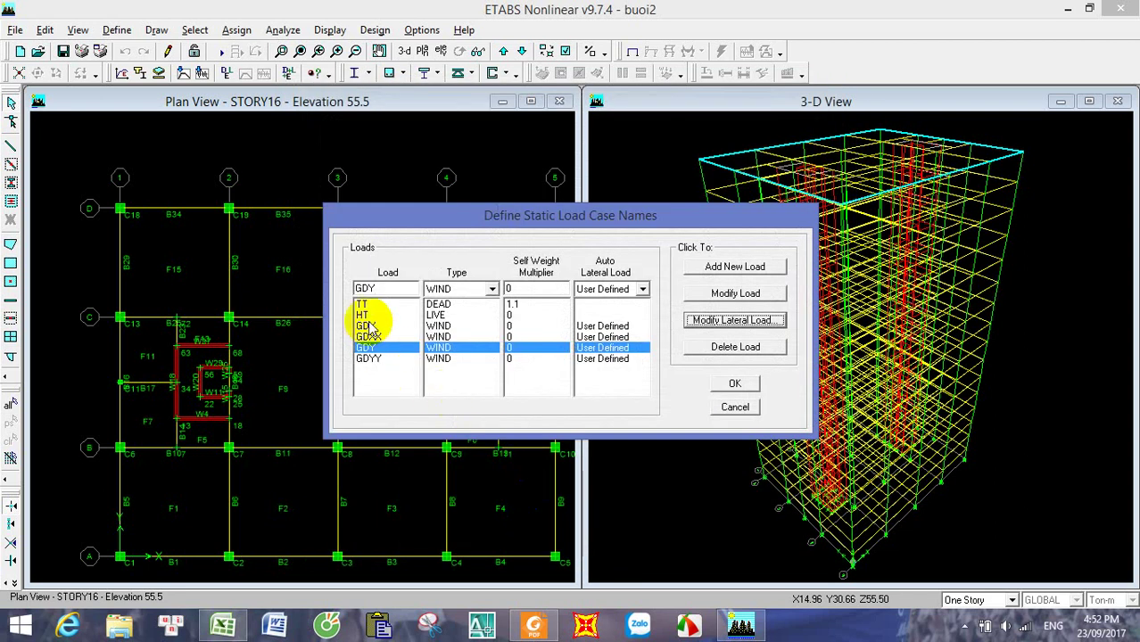
Step: Review the user wind loads of the GDX and GDXX load cases for their FX values and signs
{"action": "left_click", "coordinate": [373, 327]}
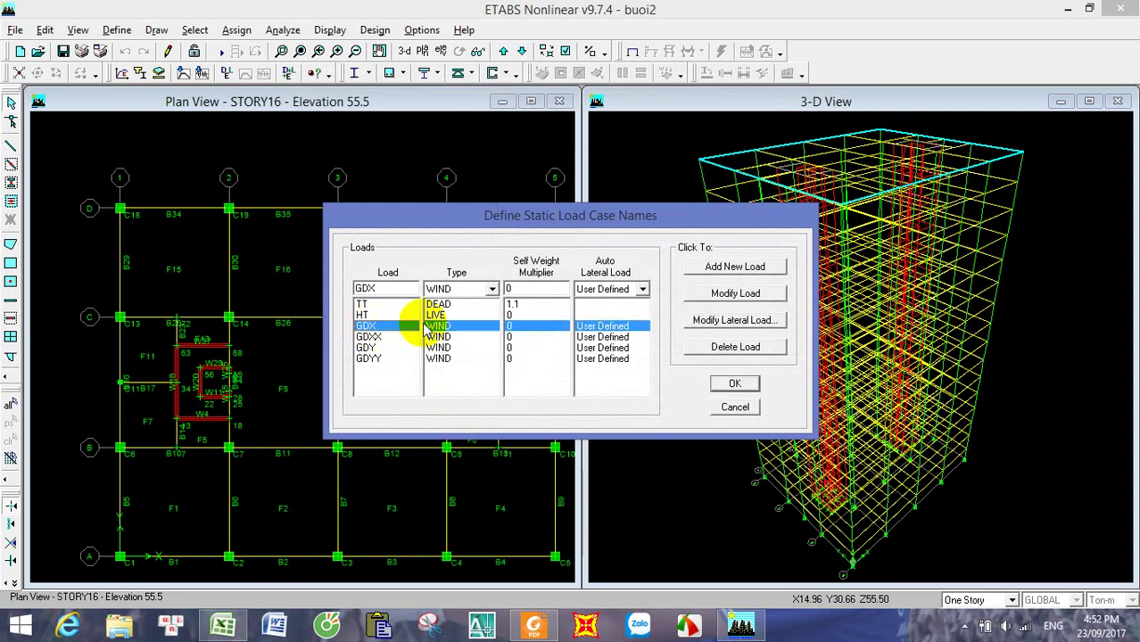
{"action": "left_click", "coordinate": [708, 322]}
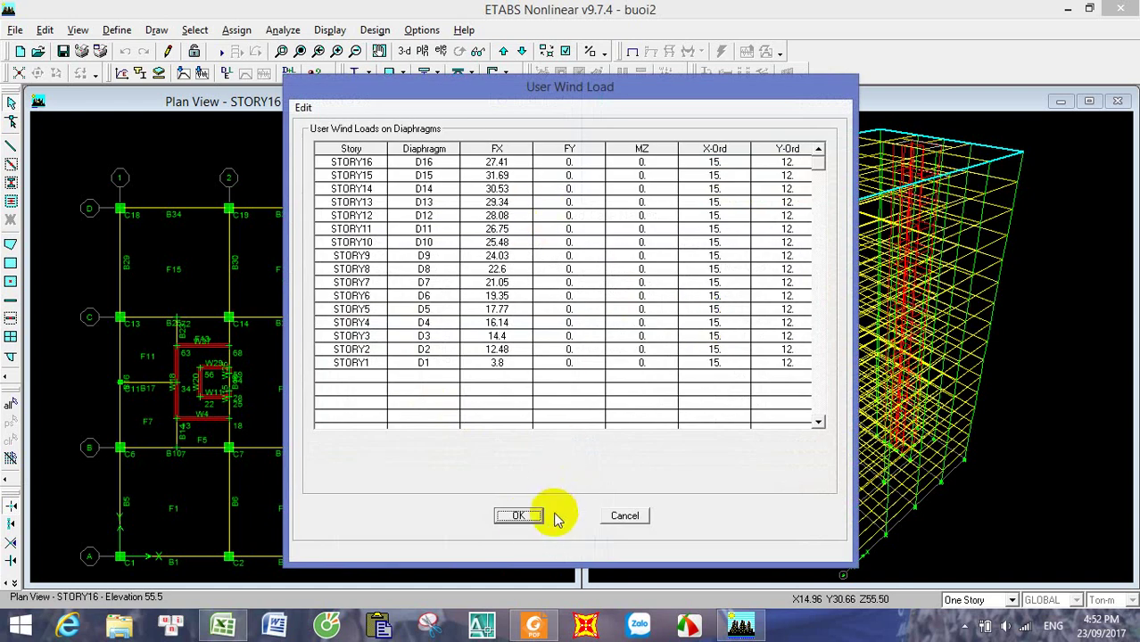
{"action": "left_click", "coordinate": [522, 519]}
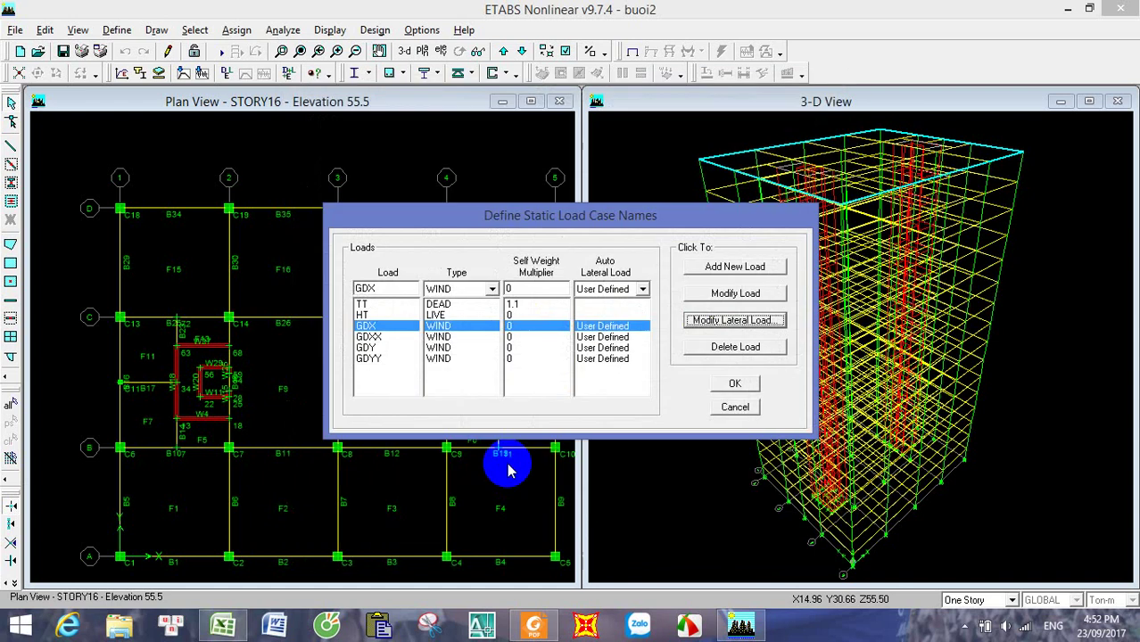
{"action": "left_click", "coordinate": [379, 338]}
{"action": "left_click", "coordinate": [692, 317]}
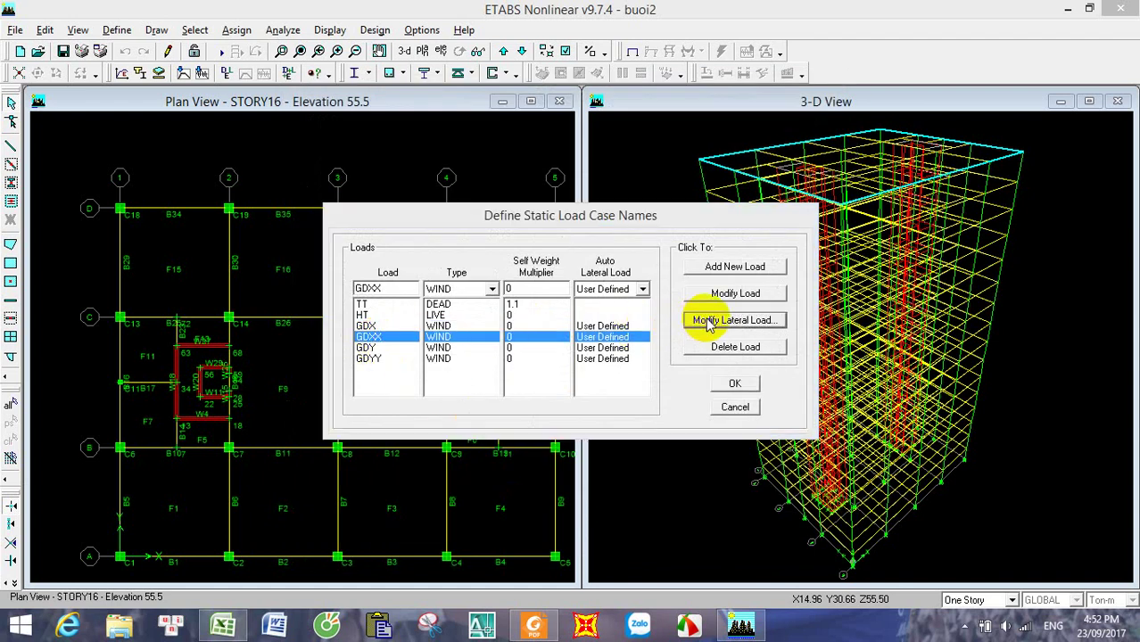
{"action": "left_click", "coordinate": [519, 517]}
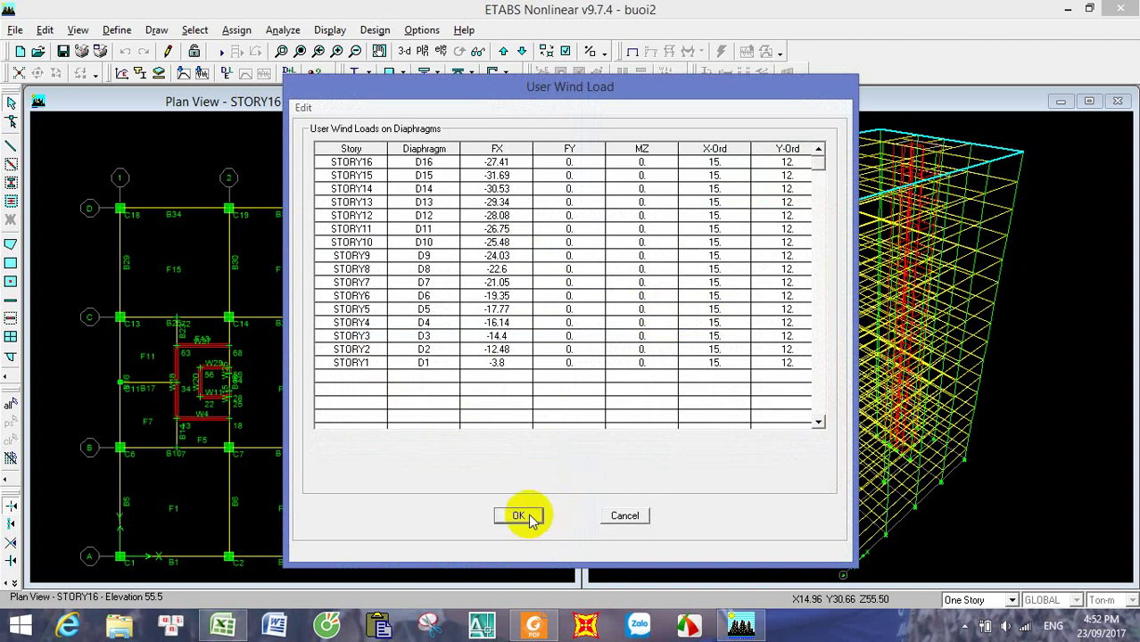
Step: Reopen GDY's user wind loads and set FX to 0 for every story from STORY16 down to STORY1
{"action": "left_click", "coordinate": [373, 347]}
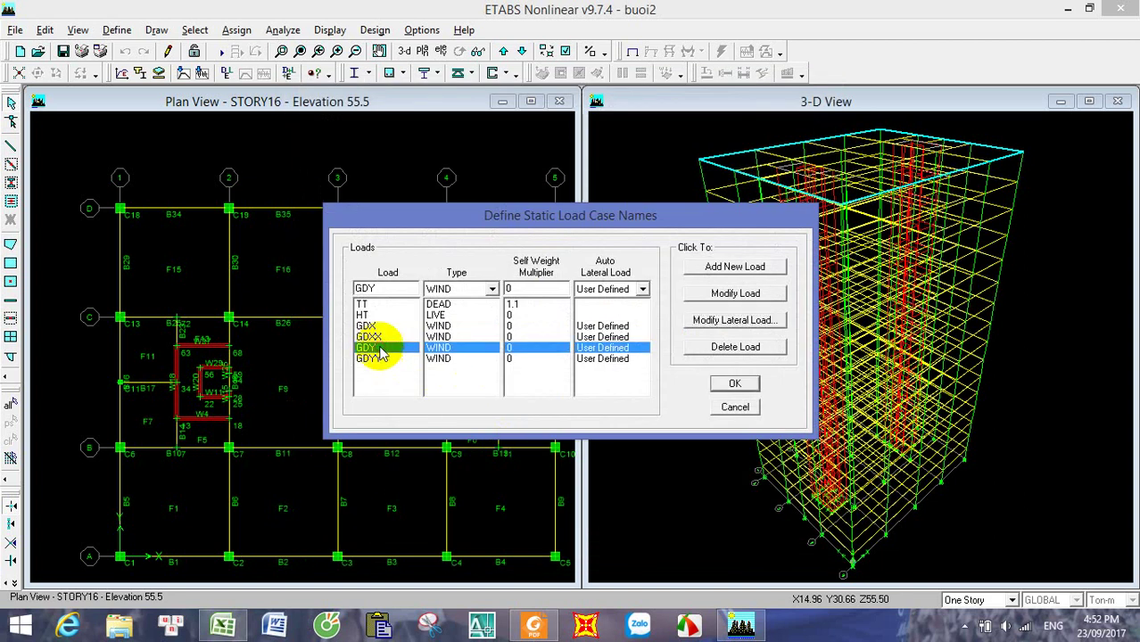
{"action": "left_click", "coordinate": [722, 327]}
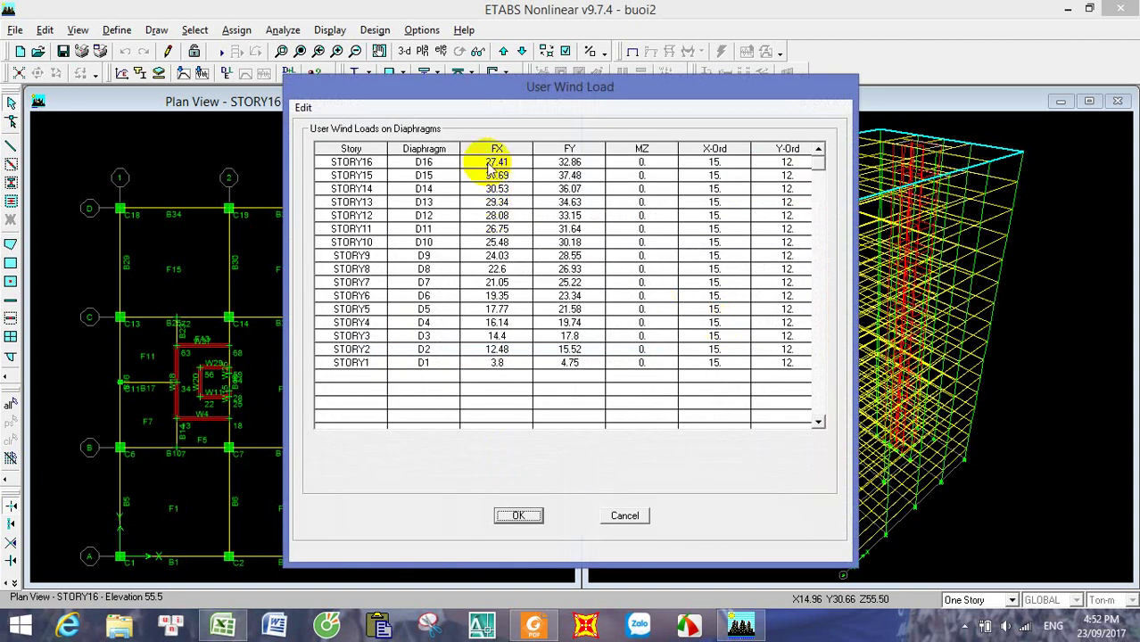
{"action": "left_click_drag", "start_coordinate": [479, 165], "coordinate": [513, 368]}
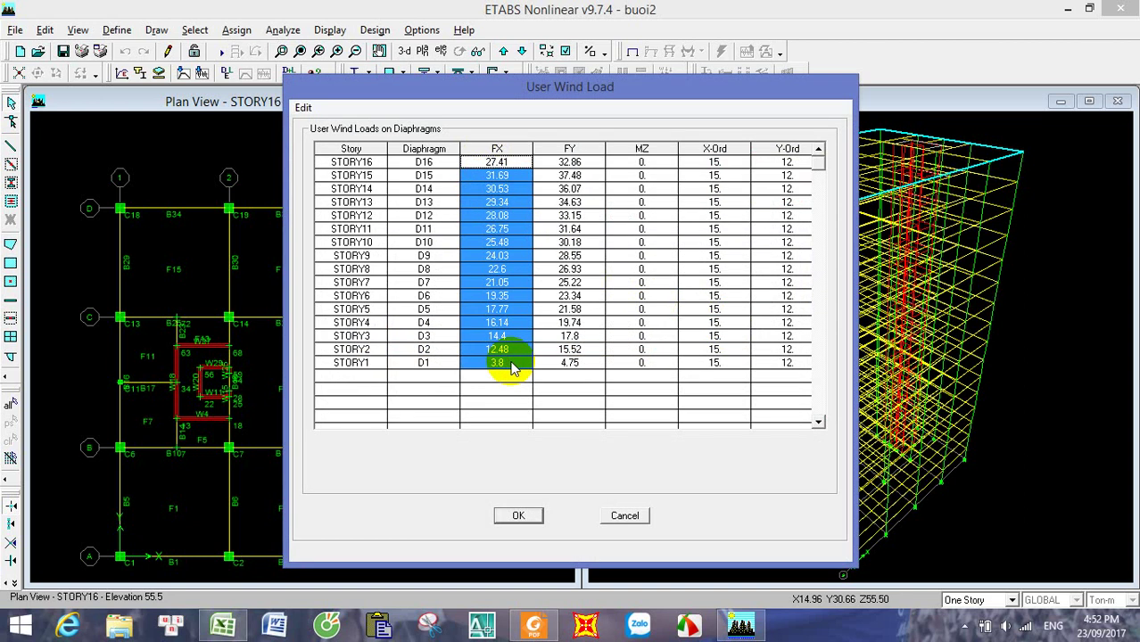
{"action": "left_click", "coordinate": [502, 163]}
{"action": "type", "text": "0"}
{"action": "key", "text": "Return"}
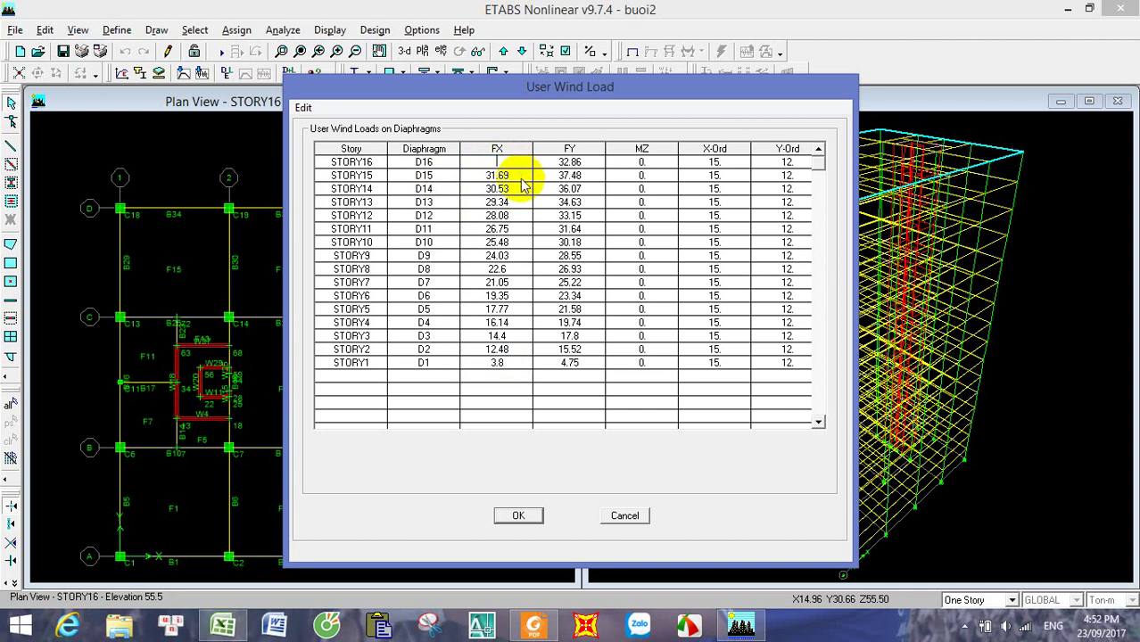
{"action": "key", "text": "Delete"}
{"action": "type", "text": "0"}
{"action": "key", "text": "Return"}
{"action": "key", "text": "Delete"}
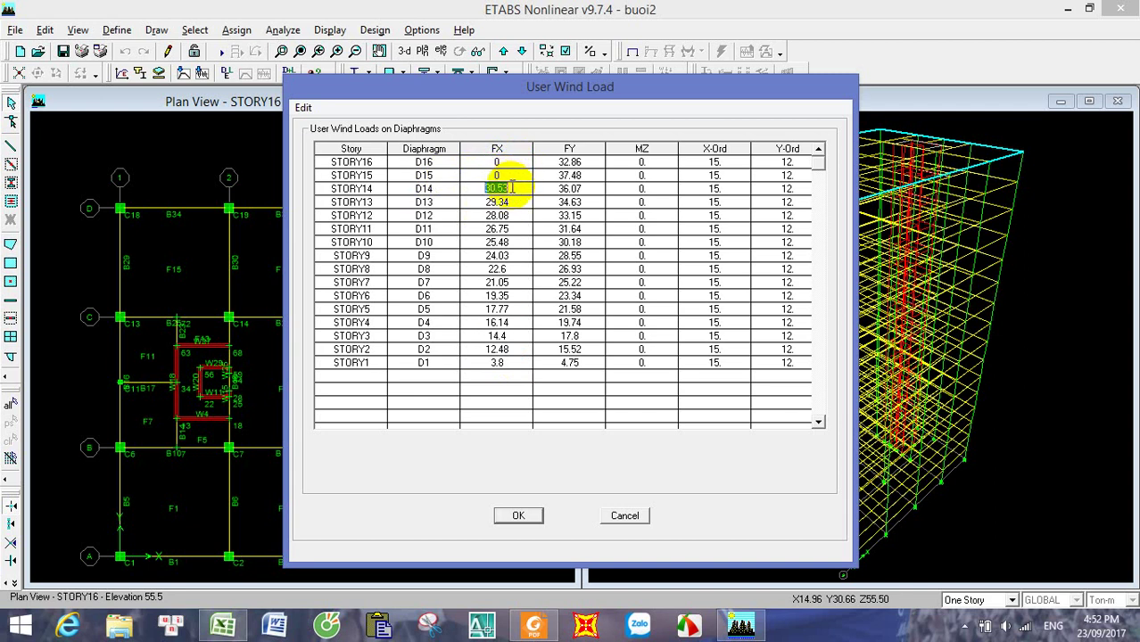
{"action": "type", "text": "0"}
{"action": "key", "text": "Return"}
{"action": "key", "text": "Delete"}
{"action": "type", "text": "0"}
{"action": "key", "text": "Return"}
{"action": "key", "text": "Delete"}
{"action": "type", "text": "0"}
{"action": "key", "text": "Return"}
{"action": "key", "text": "Delete"}
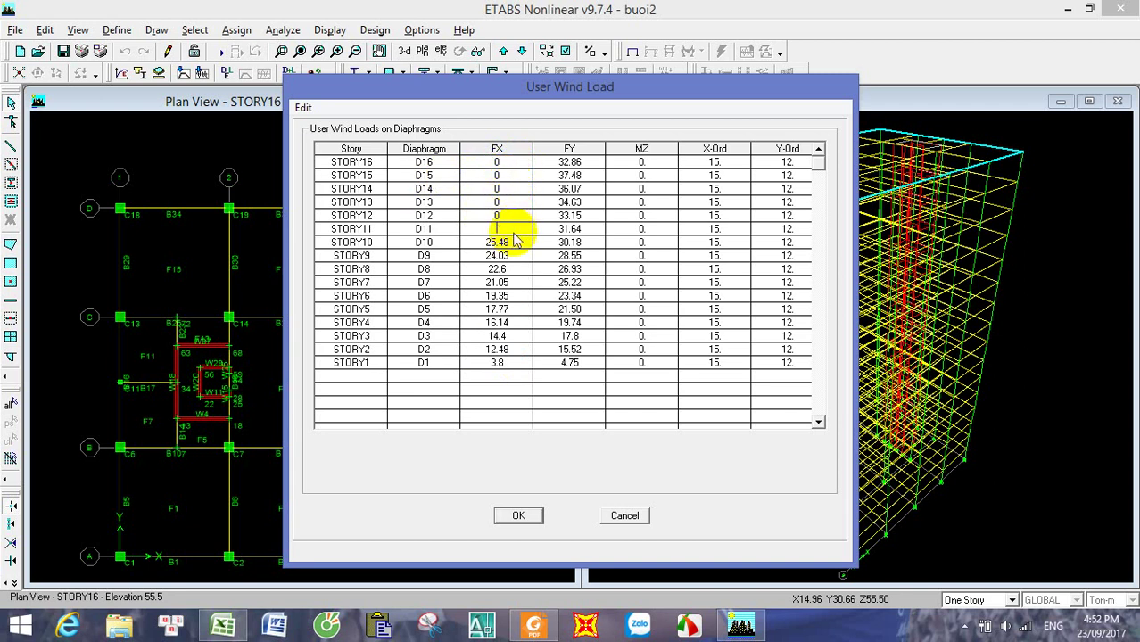
{"action": "type", "text": "0"}
{"action": "key", "text": "Return"}
{"action": "key", "text": "Delete"}
{"action": "type", "text": "0"}
{"action": "key", "text": "Return"}
{"action": "key", "text": "Delete"}
{"action": "type", "text": "0"}
{"action": "key", "text": "Return"}
{"action": "key", "text": "Delete"}
{"action": "type", "text": "0"}
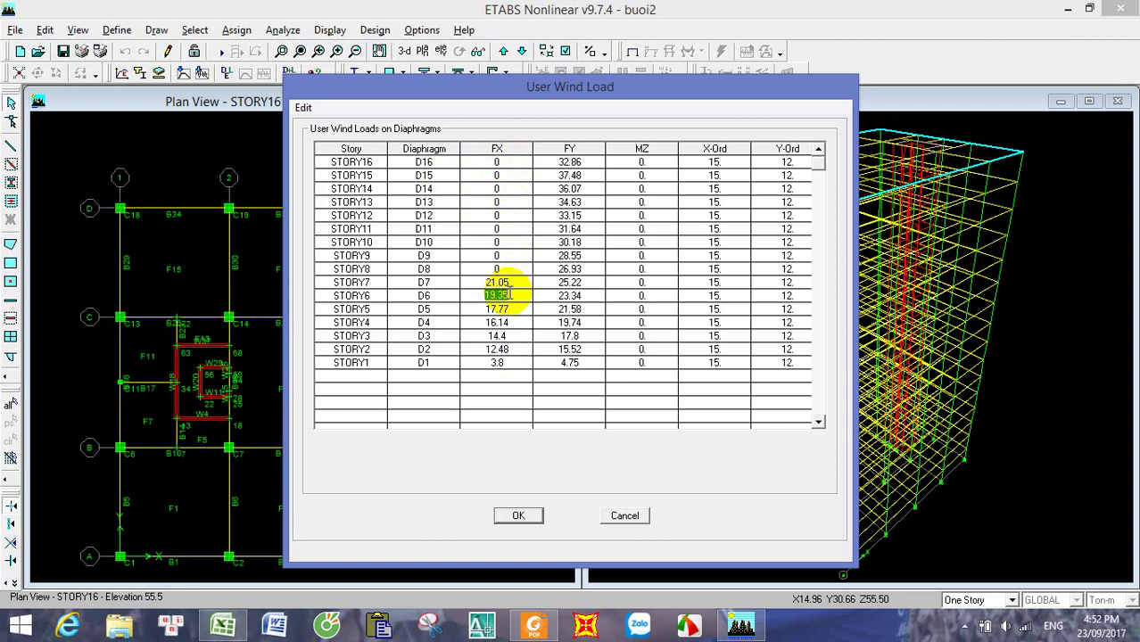
{"action": "key", "text": "Return"}
{"action": "key", "text": "Delete"}
{"action": "type", "text": "0"}
{"action": "key", "text": "Return"}
{"action": "key", "text": "Delete"}
{"action": "type", "text": "0"}
{"action": "key", "text": "Return"}
{"action": "key", "text": "Delete"}
{"action": "type", "text": "0"}
{"action": "key", "text": "Return"}
{"action": "key", "text": "Delete"}
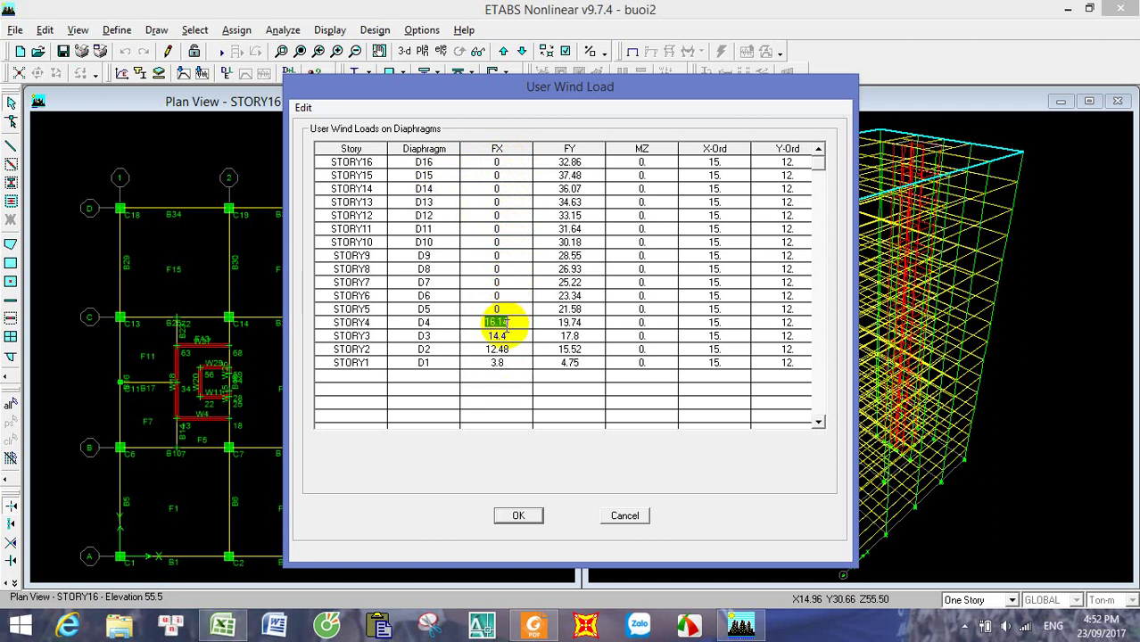
{"action": "type", "text": "0"}
{"action": "key", "text": "Return"}
{"action": "key", "text": "Delete"}
{"action": "type", "text": "0"}
{"action": "key", "text": "Return"}
{"action": "key", "text": "Delete"}
{"action": "type", "text": "0"}
{"action": "key", "text": "Return"}
{"action": "key", "text": "Delete"}
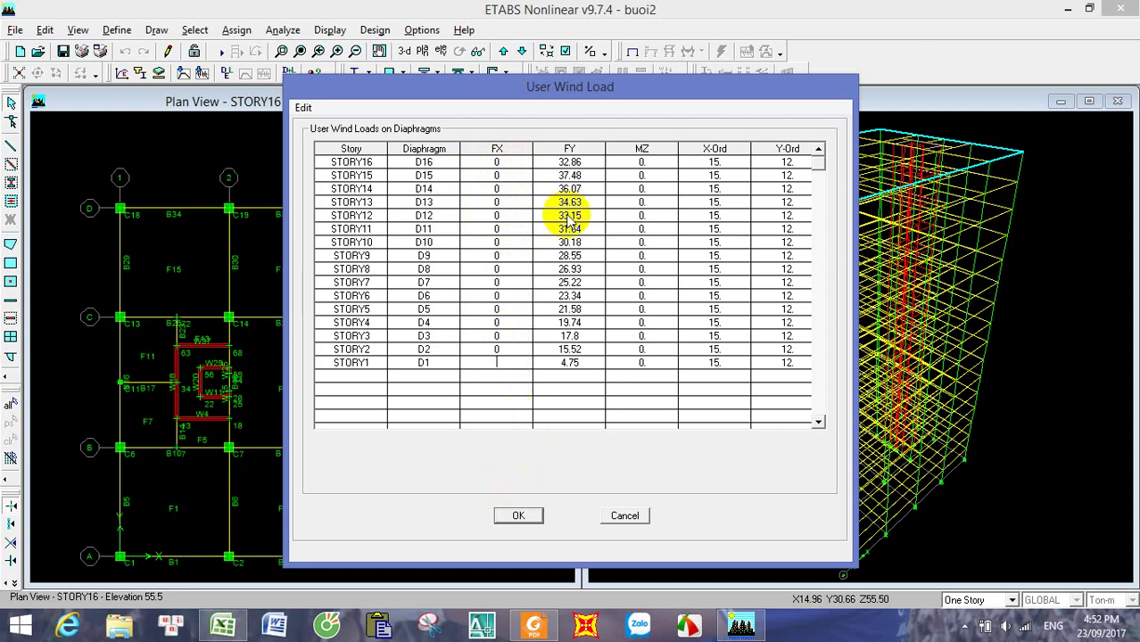
{"action": "left_click", "coordinate": [568, 164]}
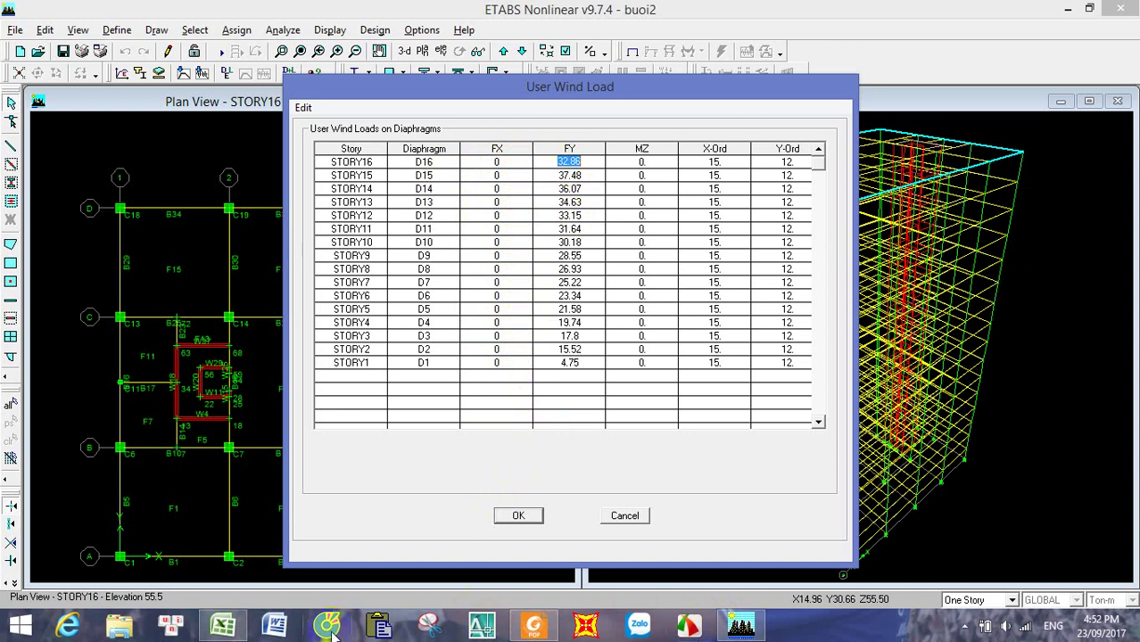
Step: Switch to the Excel workbook and, on sheet gioY, enter =M140*-1 in N140 and fill it down to N155
{"action": "left_click", "coordinate": [234, 625]}
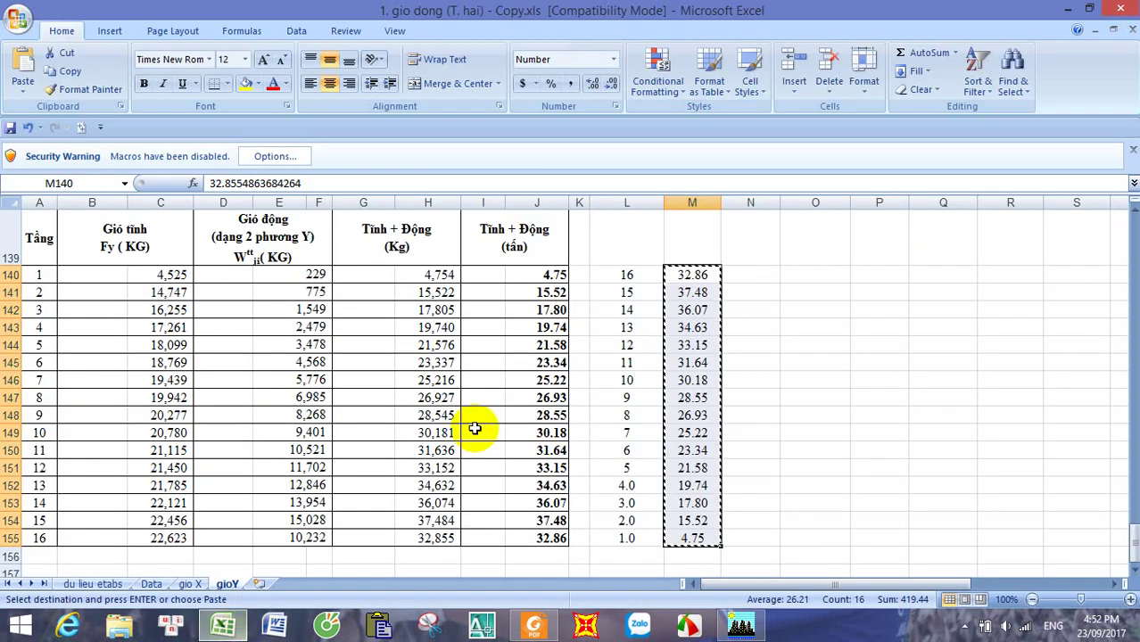
{"action": "left_click", "coordinate": [691, 276]}
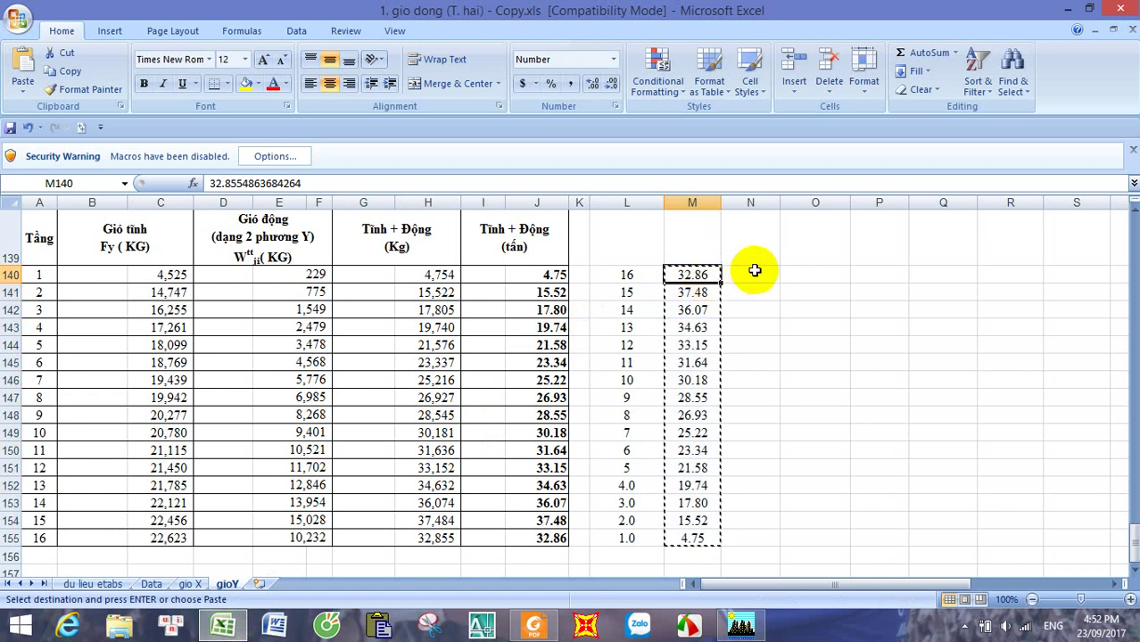
{"action": "key", "text": "Escape"}
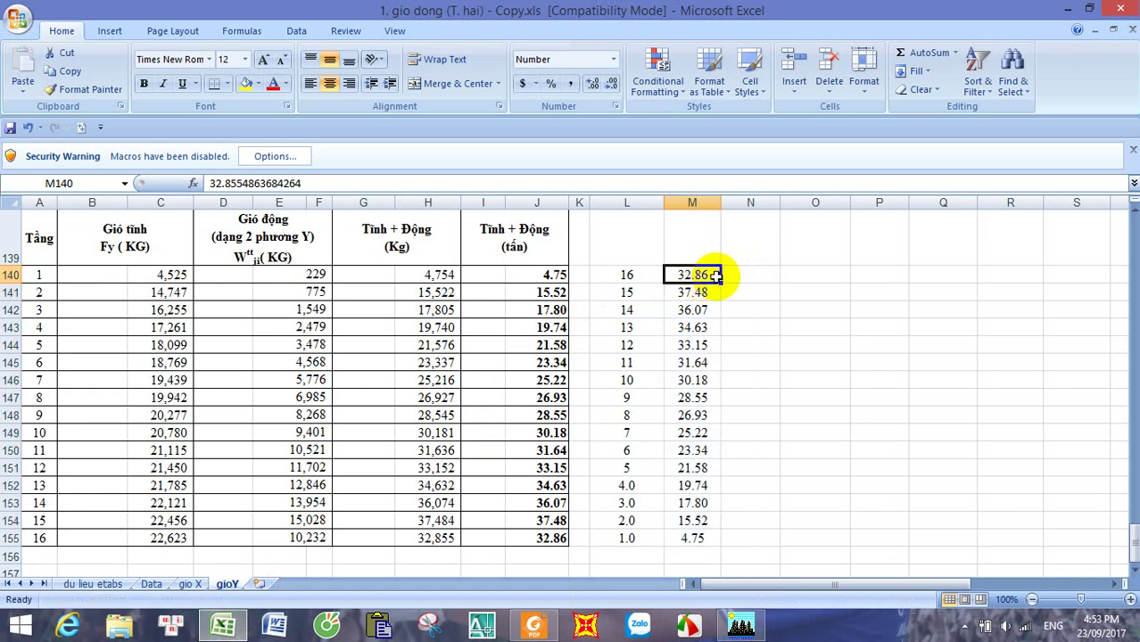
{"action": "left_click", "coordinate": [743, 277]}
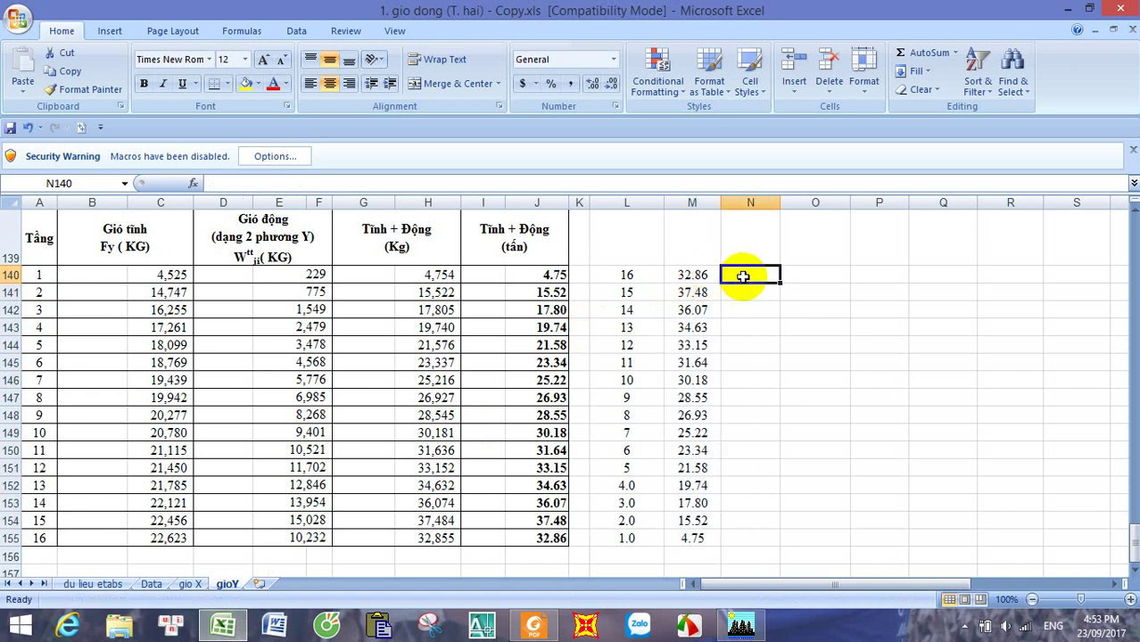
{"action": "type", "text": "="}
{"action": "left_click", "coordinate": [693, 276]}
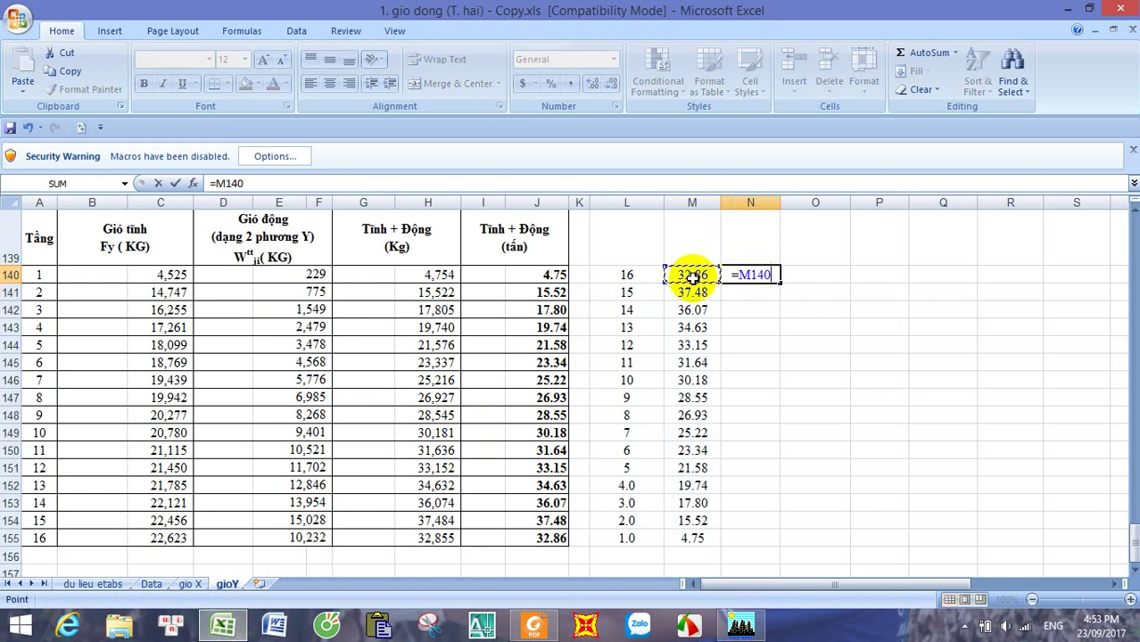
{"action": "type", "text": "*-1"}
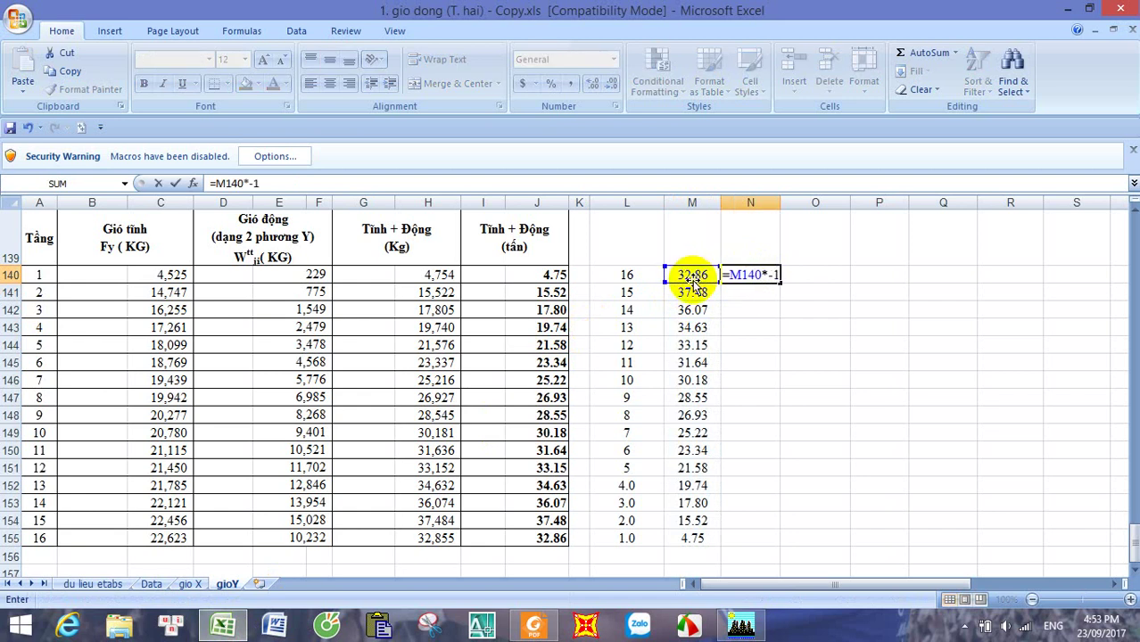
{"action": "key", "text": "Return"}
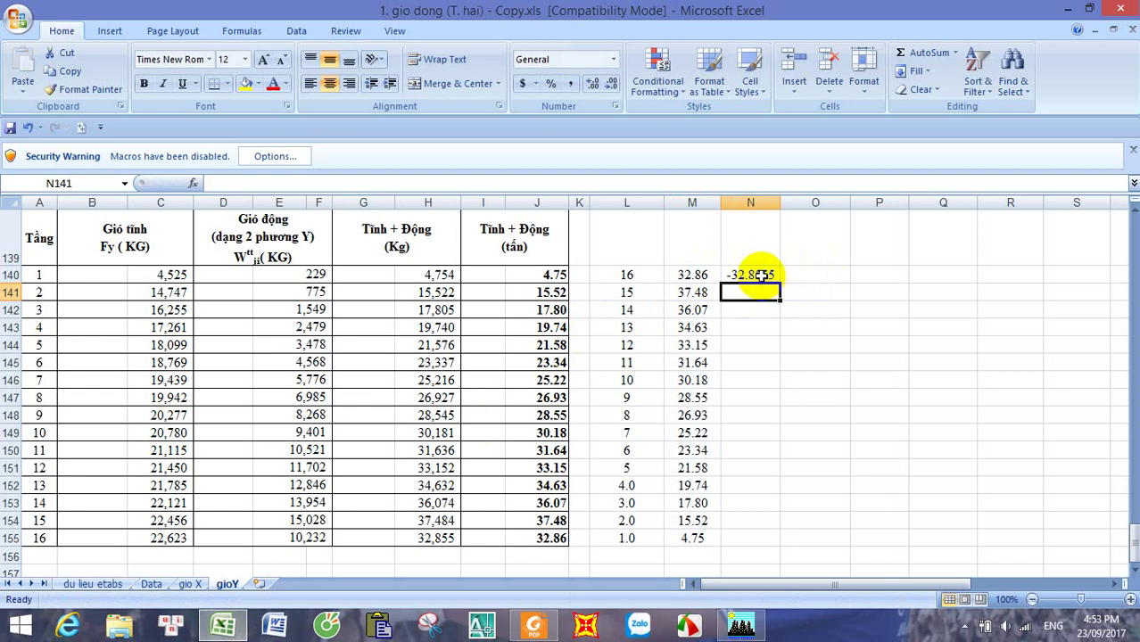
{"action": "left_click", "coordinate": [756, 274]}
{"action": "left_click_drag", "start_coordinate": [779, 284], "coordinate": [770, 544]}
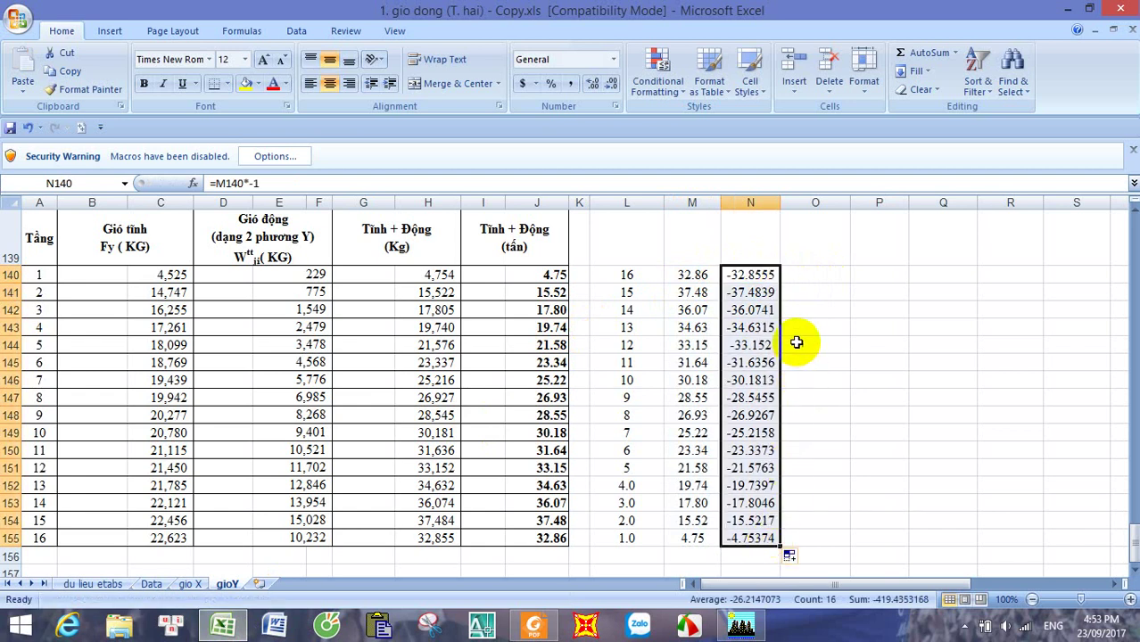
{"action": "left_click", "coordinate": [749, 327]}
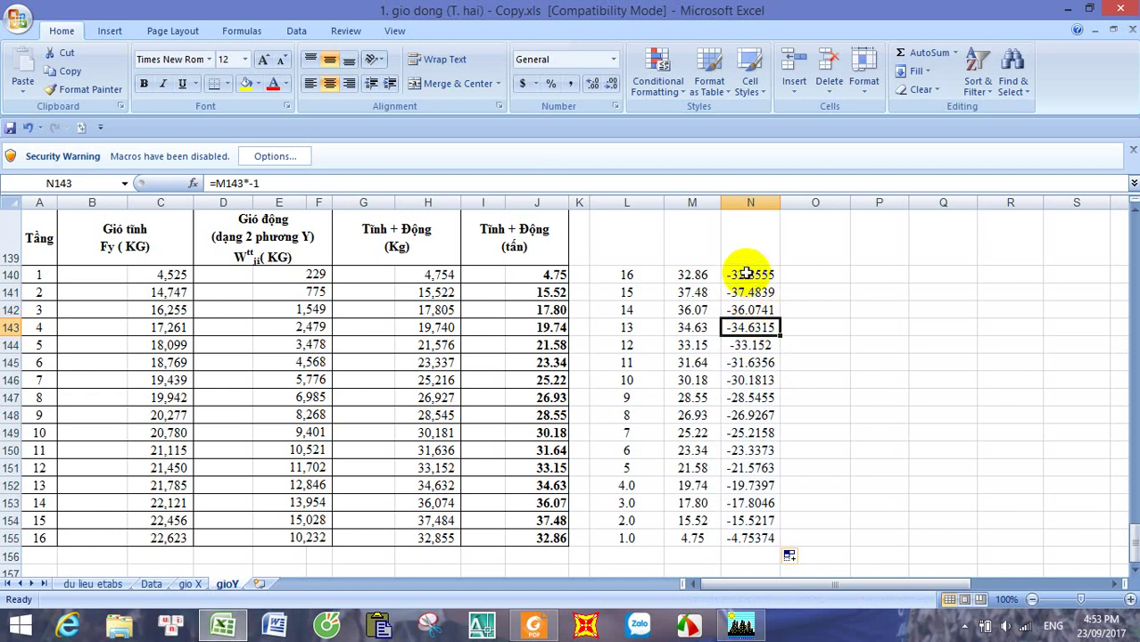
Step: Format the reversed-sign loads in N140:N155 as Number with 2 decimal places
{"action": "left_click_drag", "start_coordinate": [746, 274], "coordinate": [754, 521]}
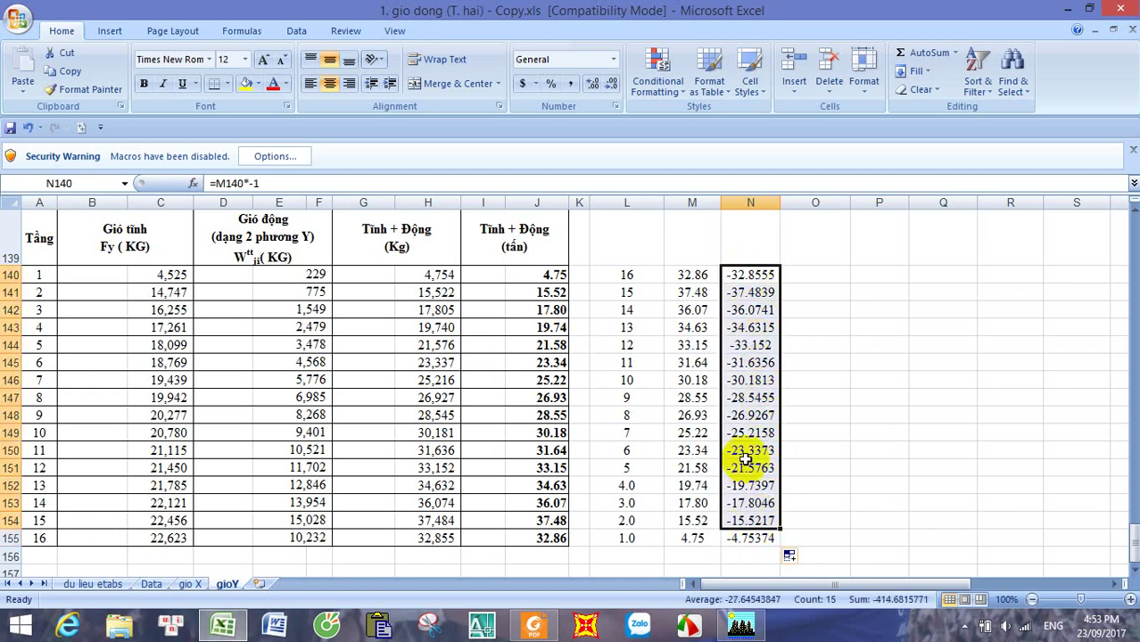
{"action": "right_click", "coordinate": [748, 456]}
{"action": "left_click", "coordinate": [733, 276]}
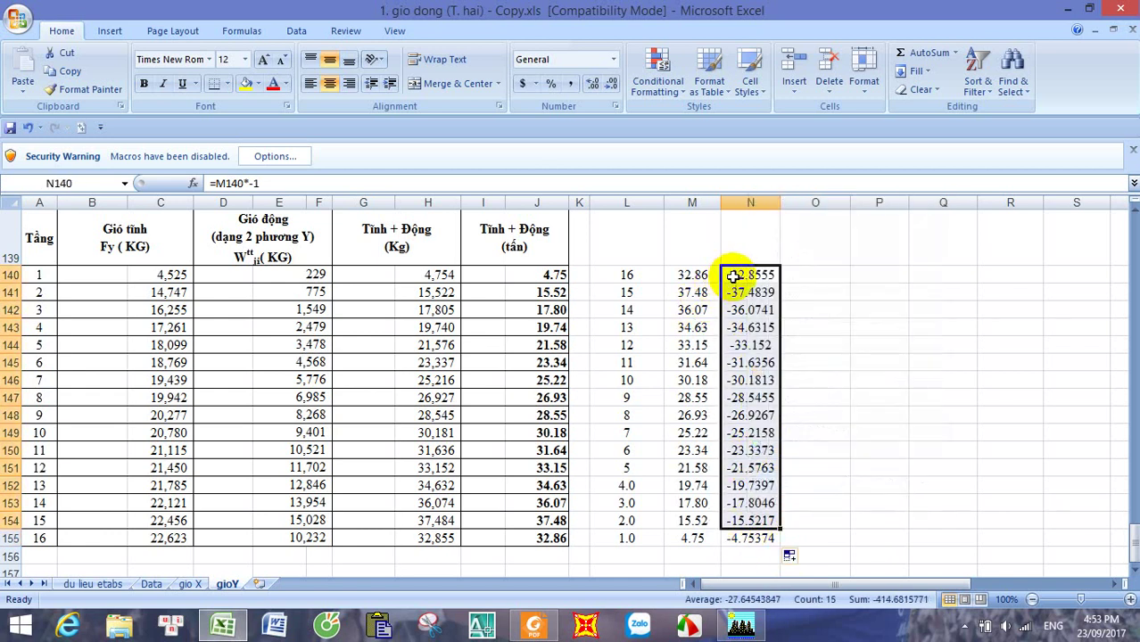
{"action": "left_click_drag", "start_coordinate": [733, 276], "coordinate": [748, 542]}
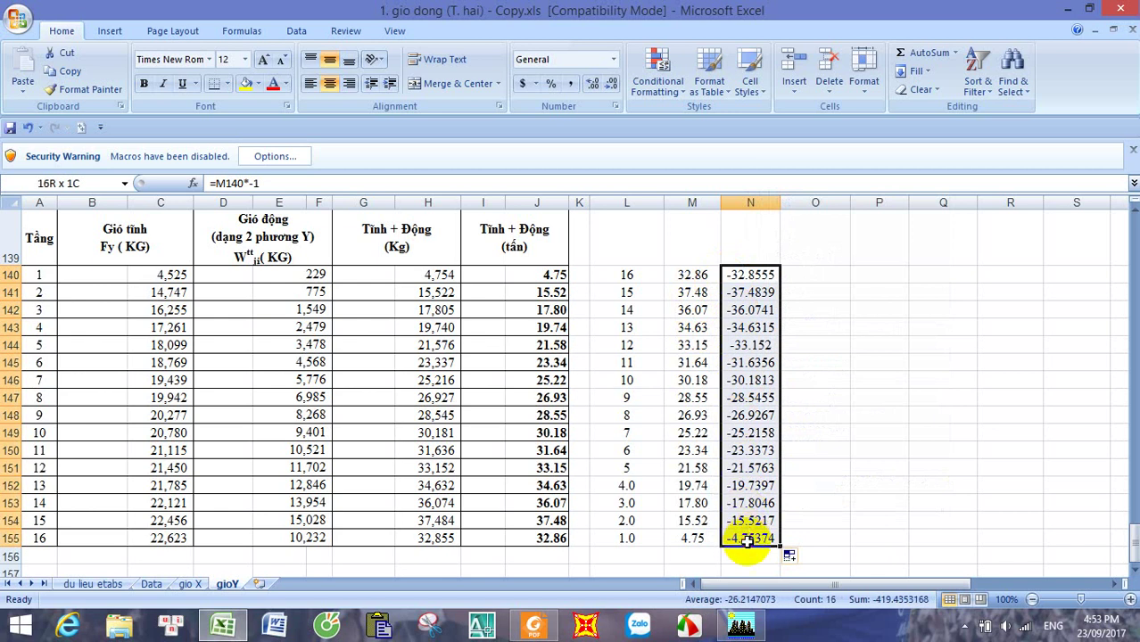
{"action": "right_click", "coordinate": [751, 344]}
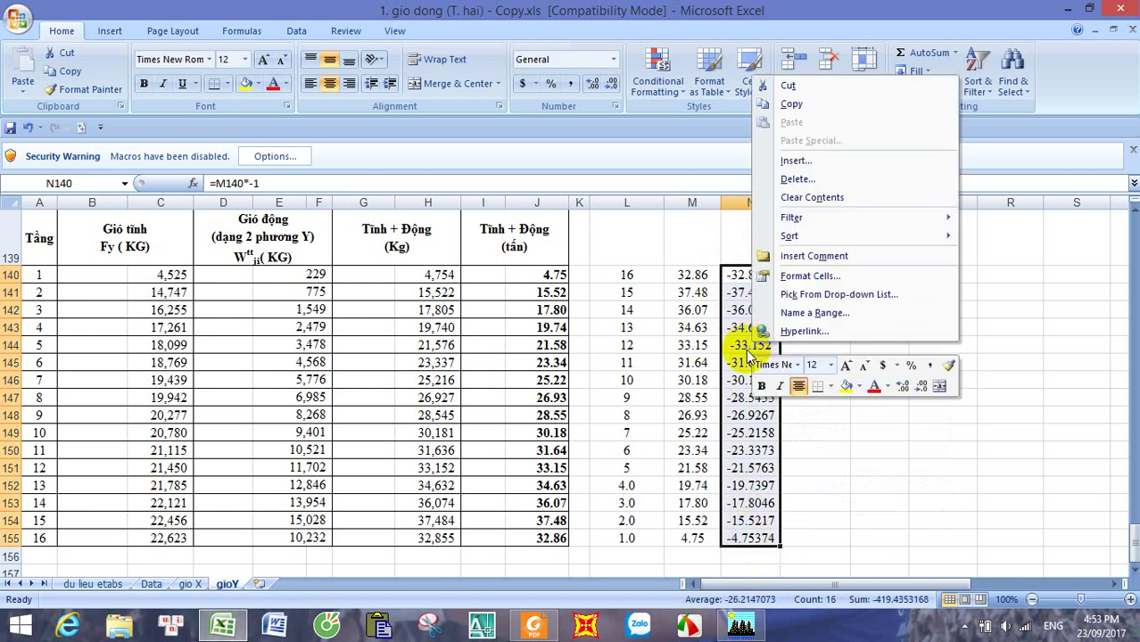
{"action": "left_click", "coordinate": [813, 280]}
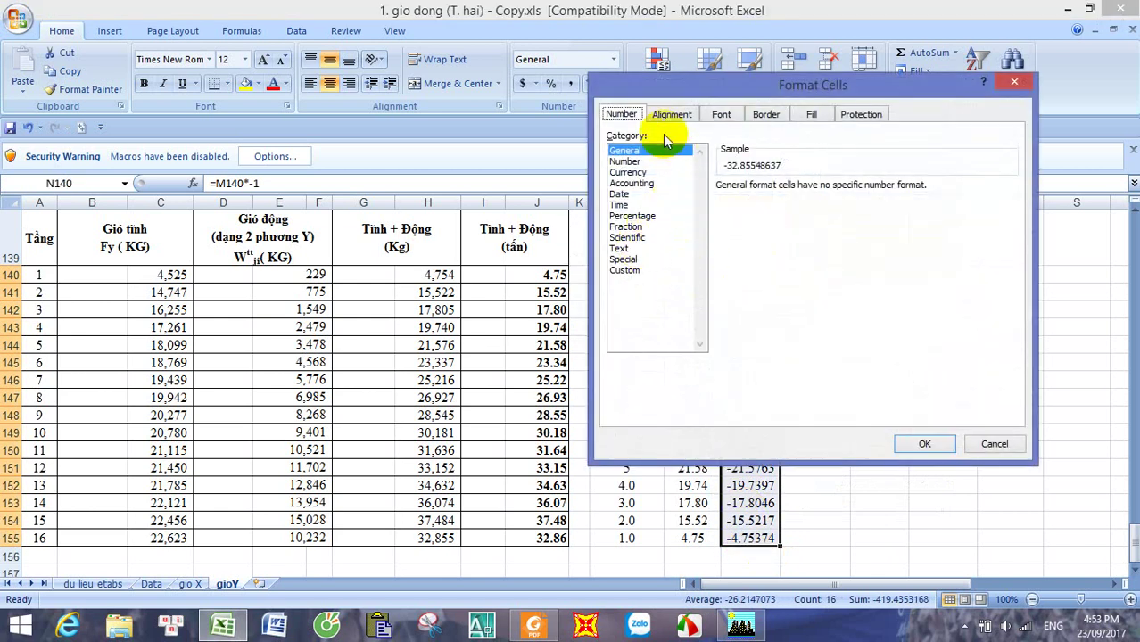
{"action": "left_click", "coordinate": [644, 163]}
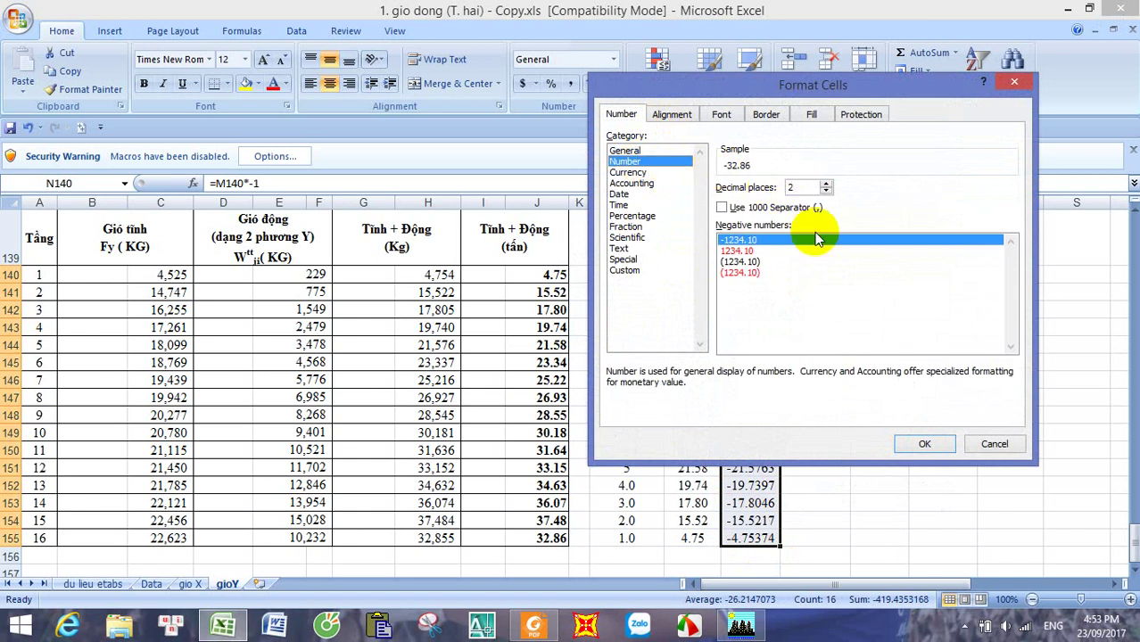
{"action": "left_click", "coordinate": [923, 433]}
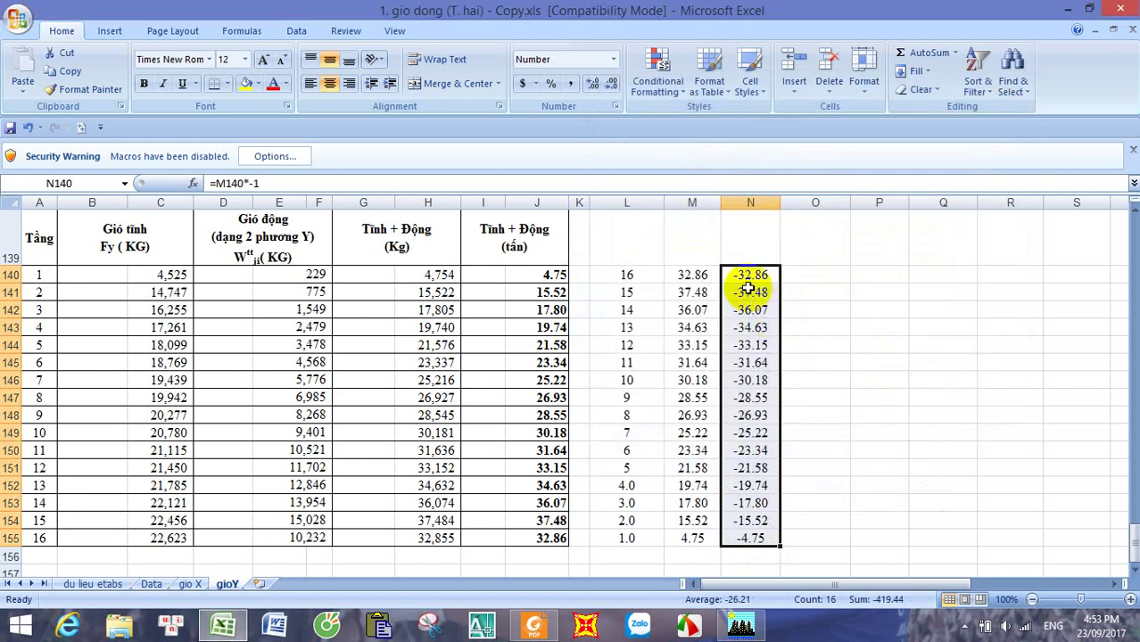
Step: Copy the negative loads in N140:N155, switch to ETABS and accept GDY's user wind load table
{"action": "right_click", "coordinate": [754, 284]}
{"action": "left_click", "coordinate": [788, 317]}
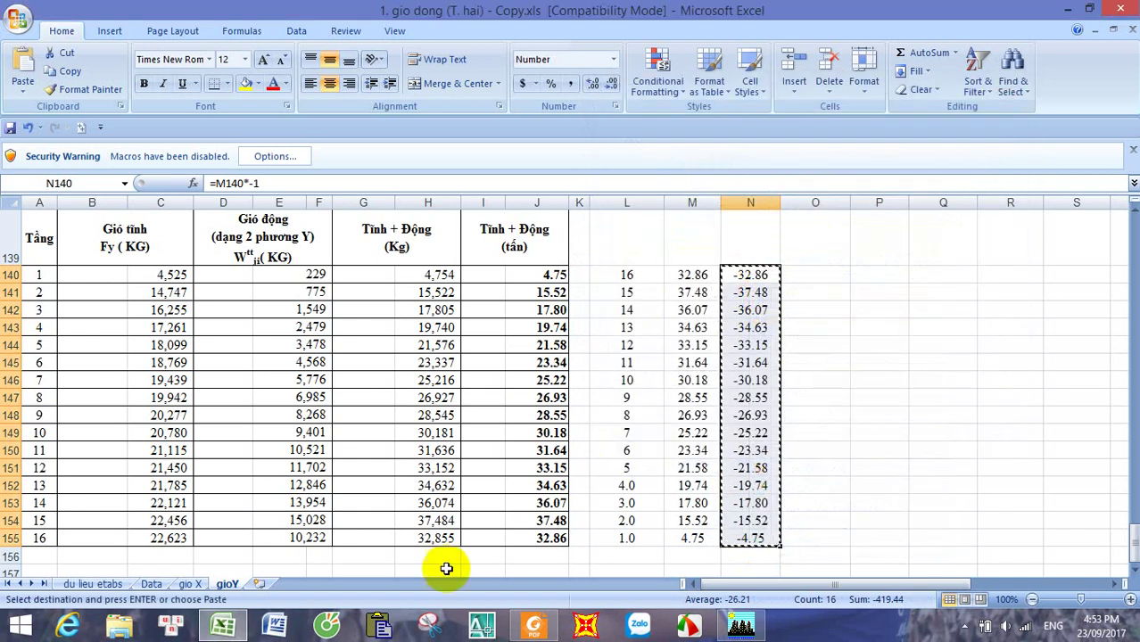
{"action": "mouse_move", "coordinate": [230, 631]}
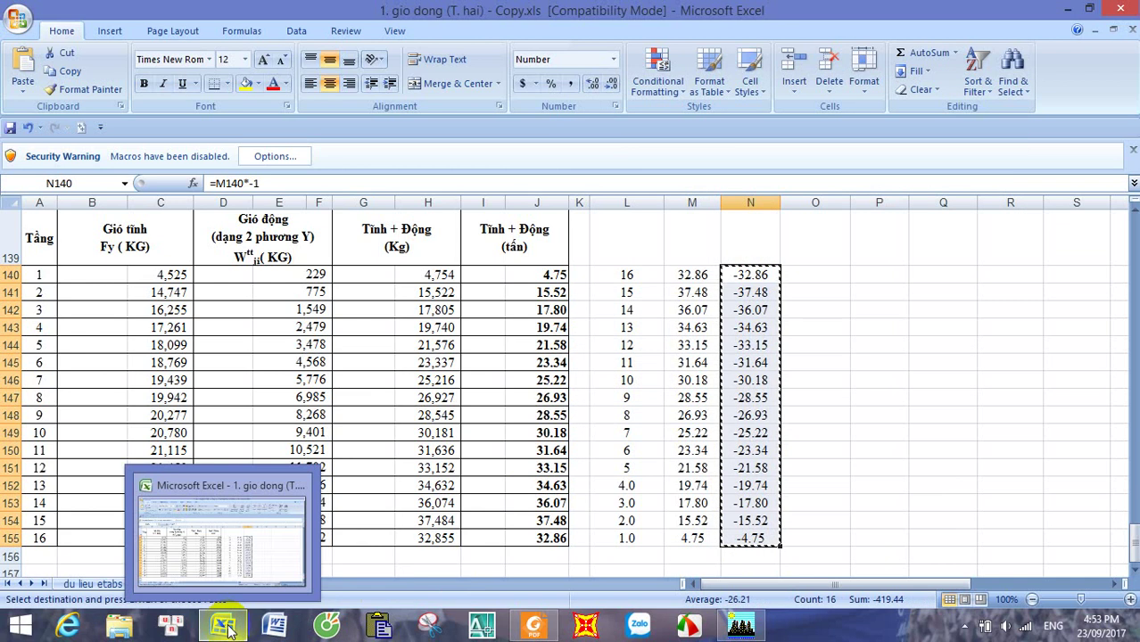
{"action": "left_click", "coordinate": [737, 632]}
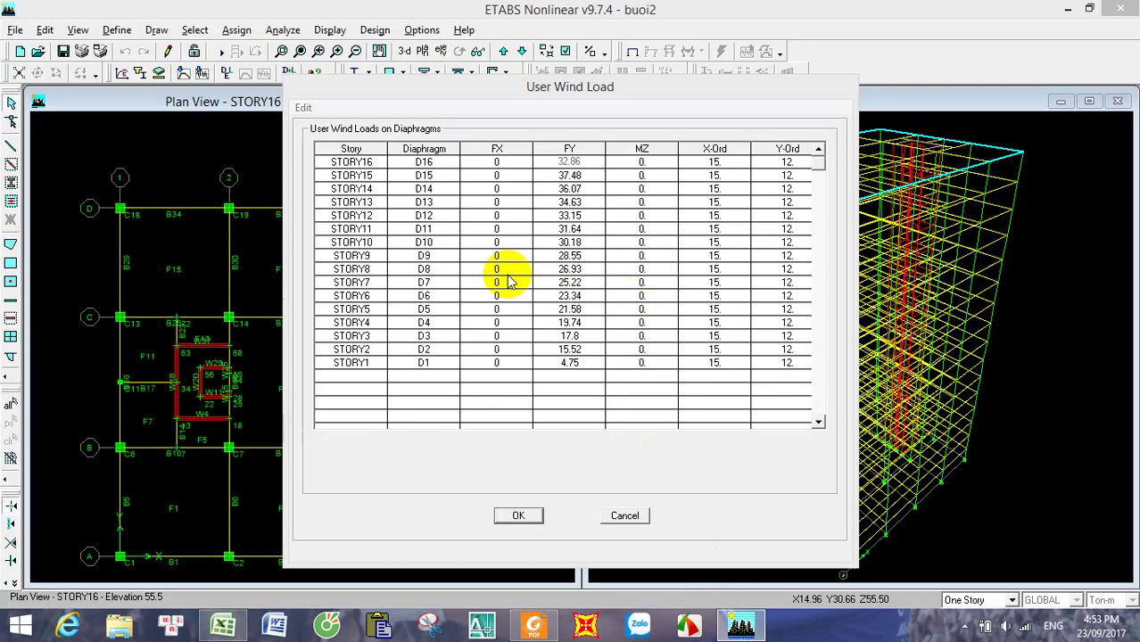
{"action": "left_click", "coordinate": [518, 516]}
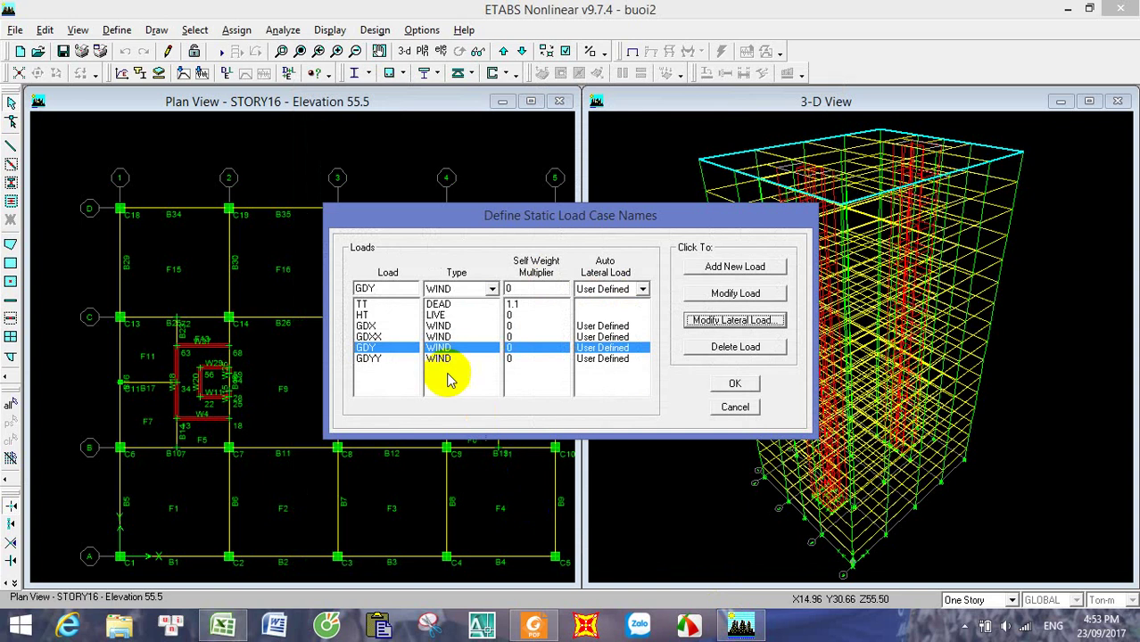
Step: Open the user wind loads of load case GDYY and set FX to 0 for every story from STORY16 down to STORY1
{"action": "left_click", "coordinate": [382, 358]}
{"action": "left_click", "coordinate": [730, 321]}
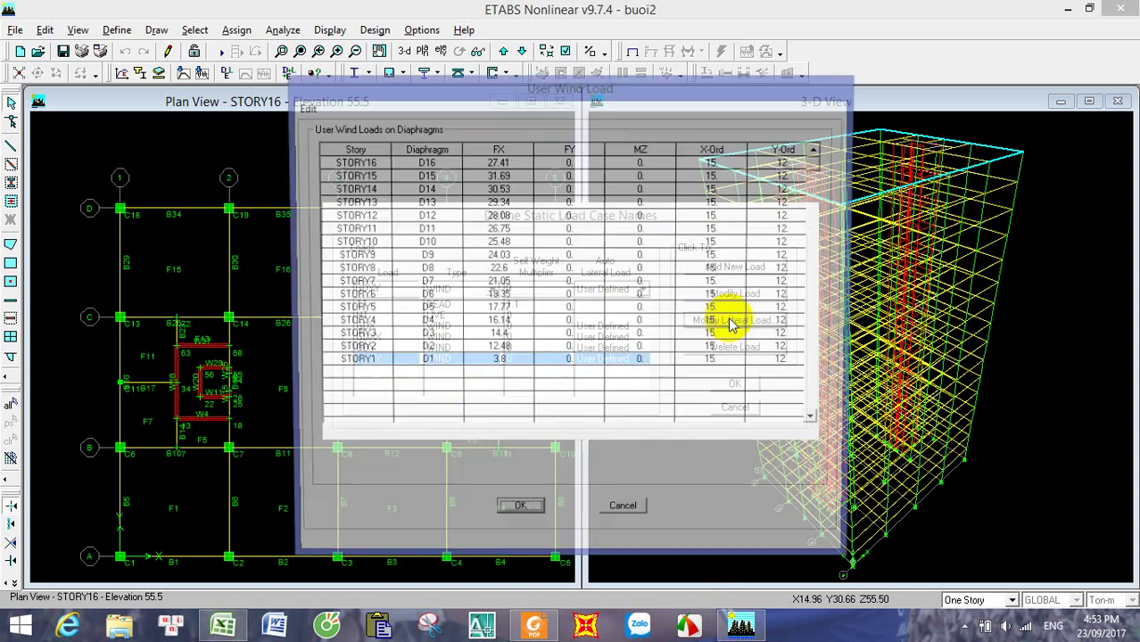
{"action": "left_click", "coordinate": [510, 161]}
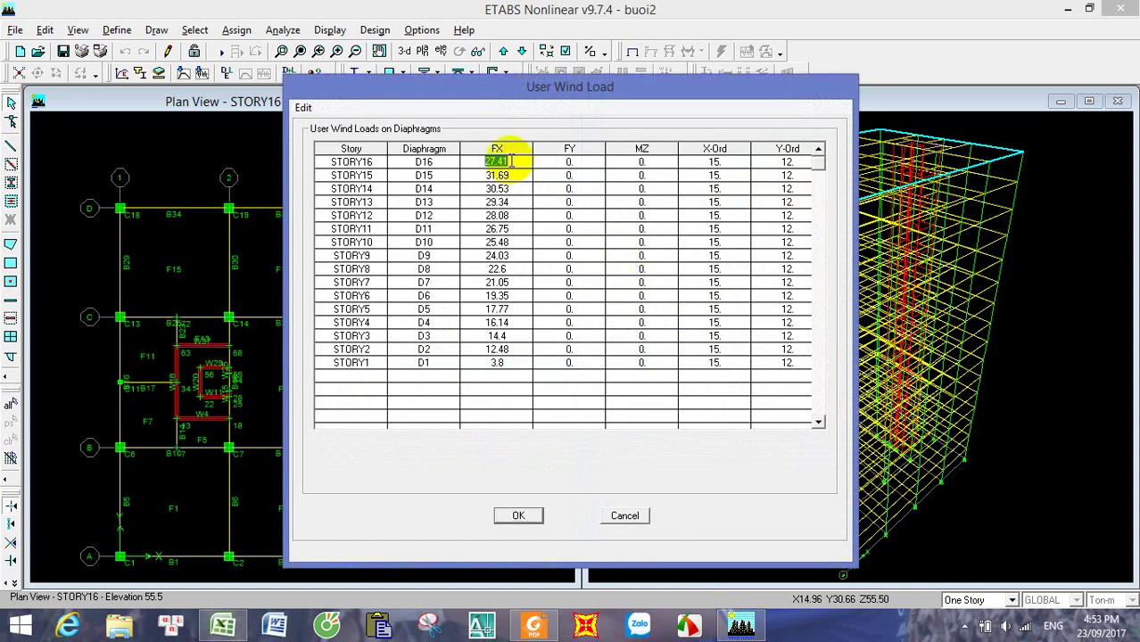
{"action": "type", "text": "0"}
{"action": "left_click", "coordinate": [513, 175]}
{"action": "type", "text": "0"}
{"action": "left_click", "coordinate": [512, 188]}
{"action": "type", "text": "0"}
{"action": "left_click", "coordinate": [513, 202]}
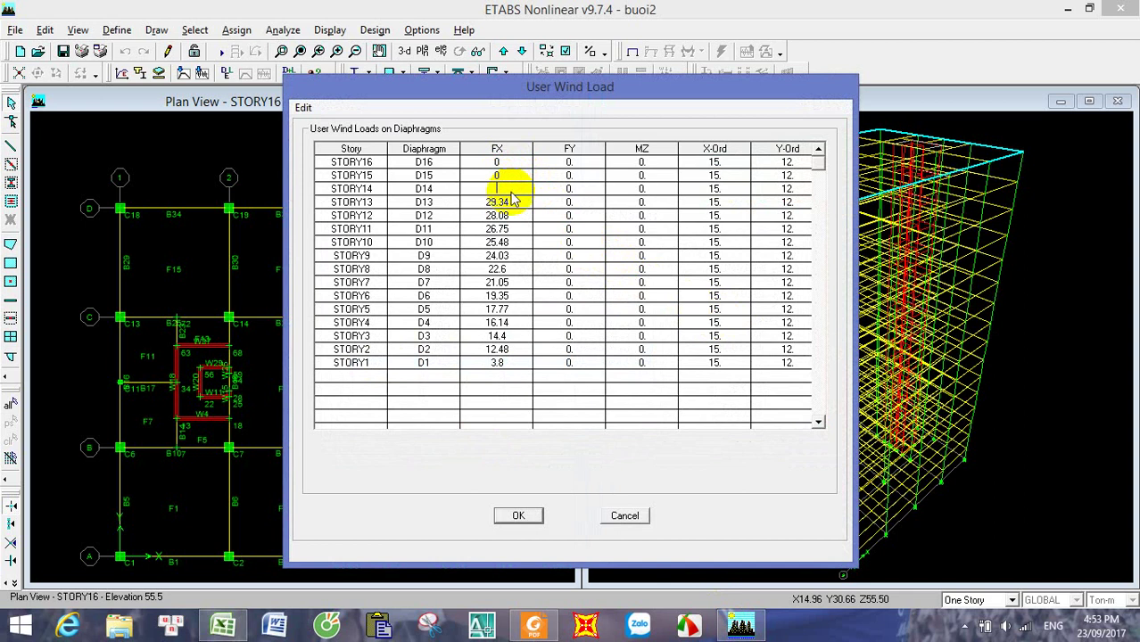
{"action": "key", "text": "BackSpace"}
{"action": "type", "text": "0"}
{"action": "left_click", "coordinate": [513, 215]}
{"action": "type", "text": "0"}
{"action": "left_click", "coordinate": [513, 228]}
{"action": "type", "text": "0"}
{"action": "left_click", "coordinate": [513, 242]}
{"action": "type", "text": "0"}
{"action": "left_click", "coordinate": [513, 256]}
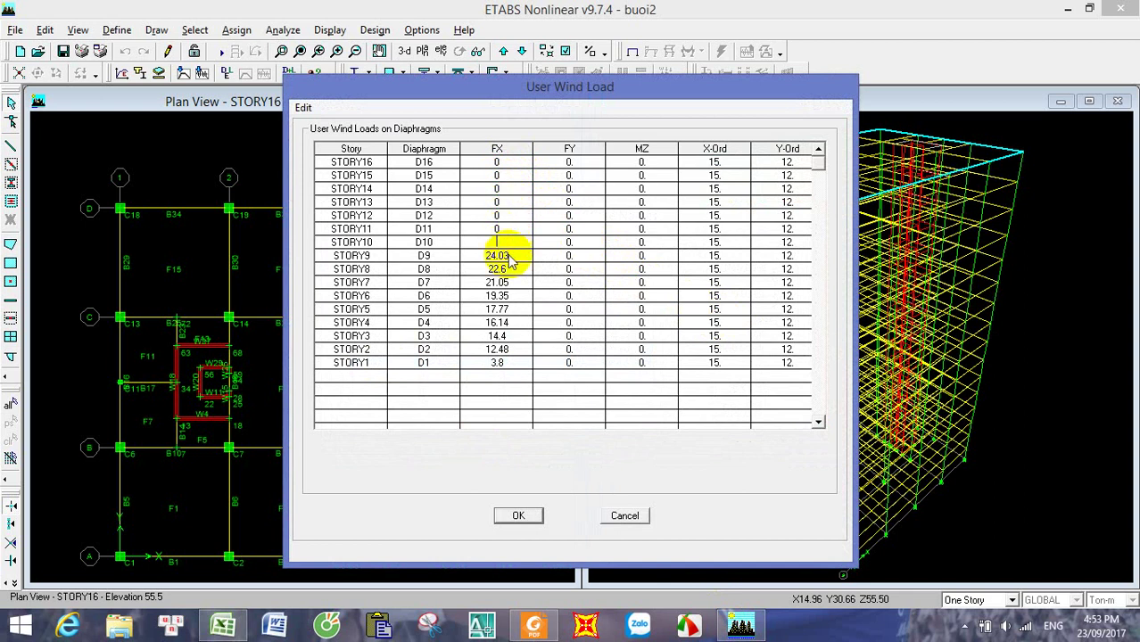
{"action": "type", "text": "0"}
{"action": "left_click", "coordinate": [511, 269]}
{"action": "type", "text": "0"}
{"action": "left_click", "coordinate": [510, 282]}
{"action": "type", "text": "0"}
{"action": "left_click", "coordinate": [508, 295]}
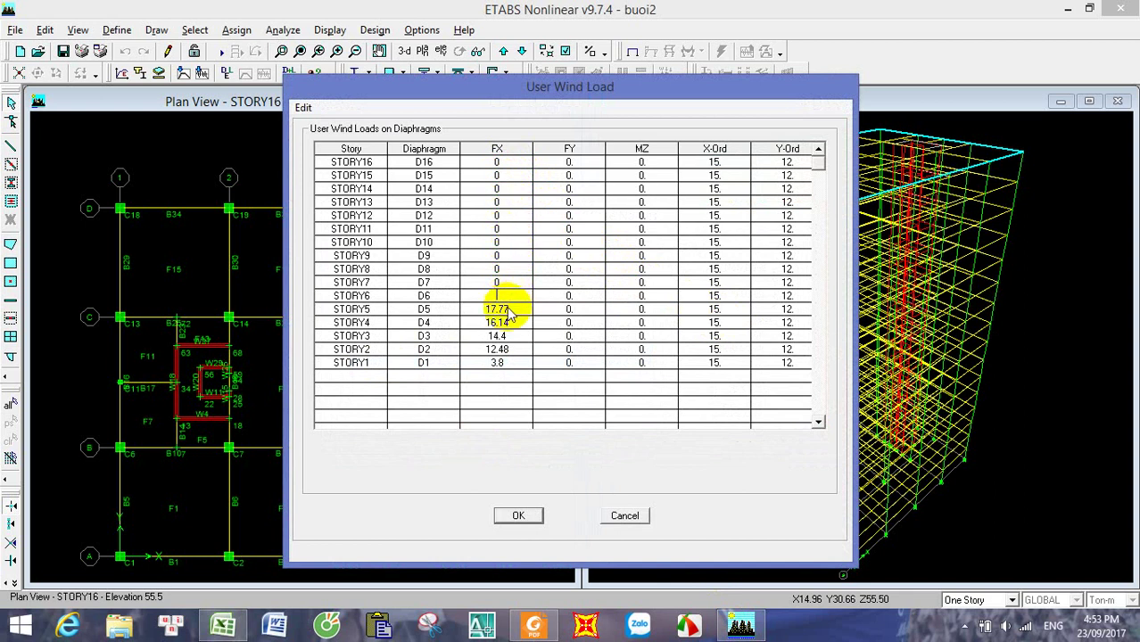
{"action": "type", "text": "0"}
{"action": "left_click", "coordinate": [505, 309]}
{"action": "type", "text": "0"}
{"action": "left_click", "coordinate": [504, 322]}
{"action": "type", "text": "0"}
{"action": "left_click", "coordinate": [503, 349]}
{"action": "type", "text": "0"}
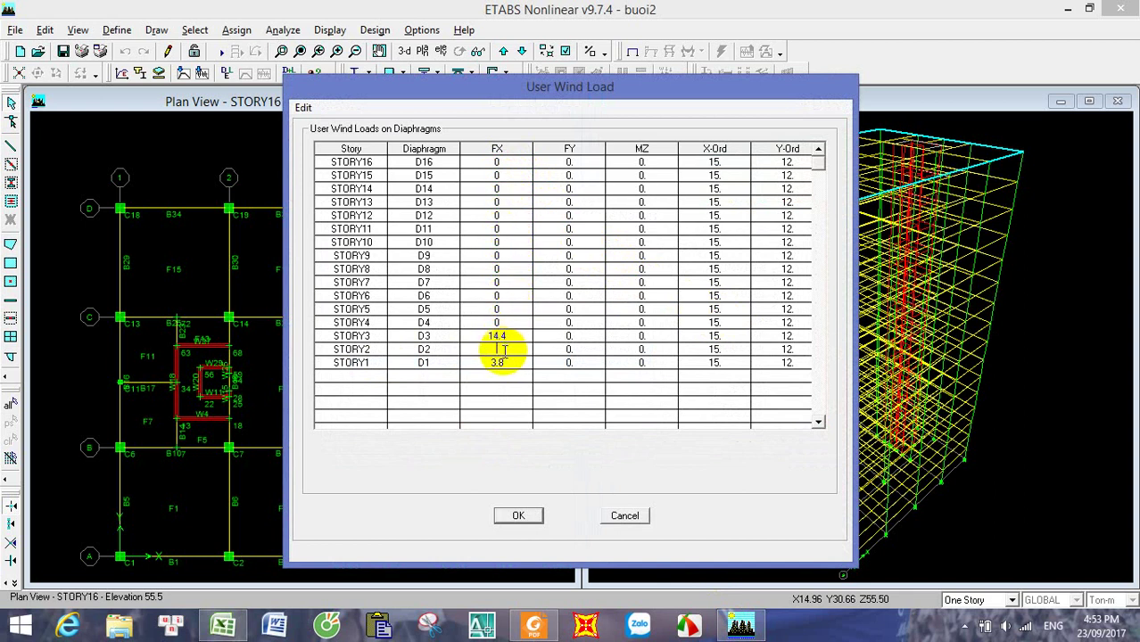
{"action": "left_click", "coordinate": [505, 363]}
{"action": "type", "text": "0"}
{"action": "left_click", "coordinate": [505, 336]}
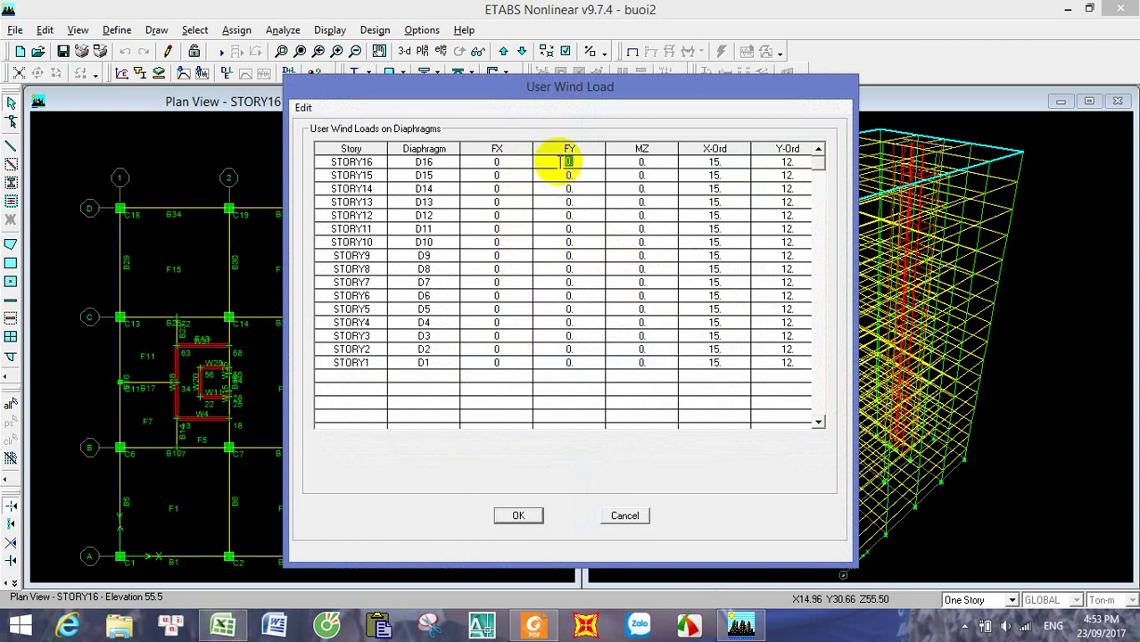
Step: Paste the copied negative loads into GDYY's FY column, from -32.86 at STORY16 to -4.75 at STORY1, and accept the table and load case definitions
{"action": "key", "text": "ctrl+v"}
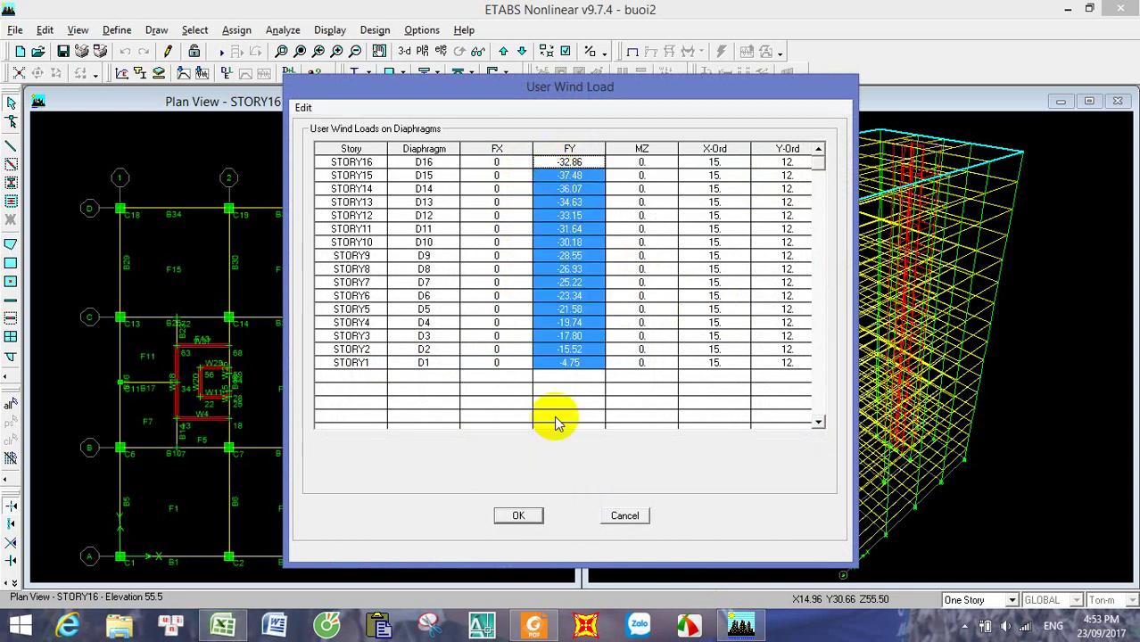
{"action": "left_click", "coordinate": [518, 515]}
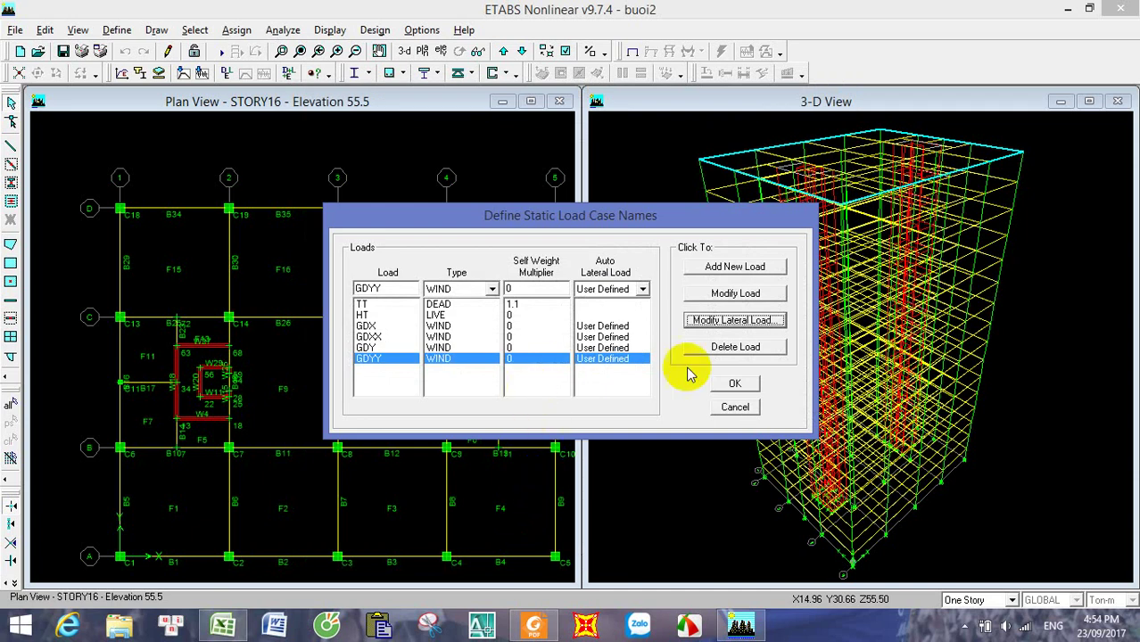
{"action": "left_click", "coordinate": [734, 386]}
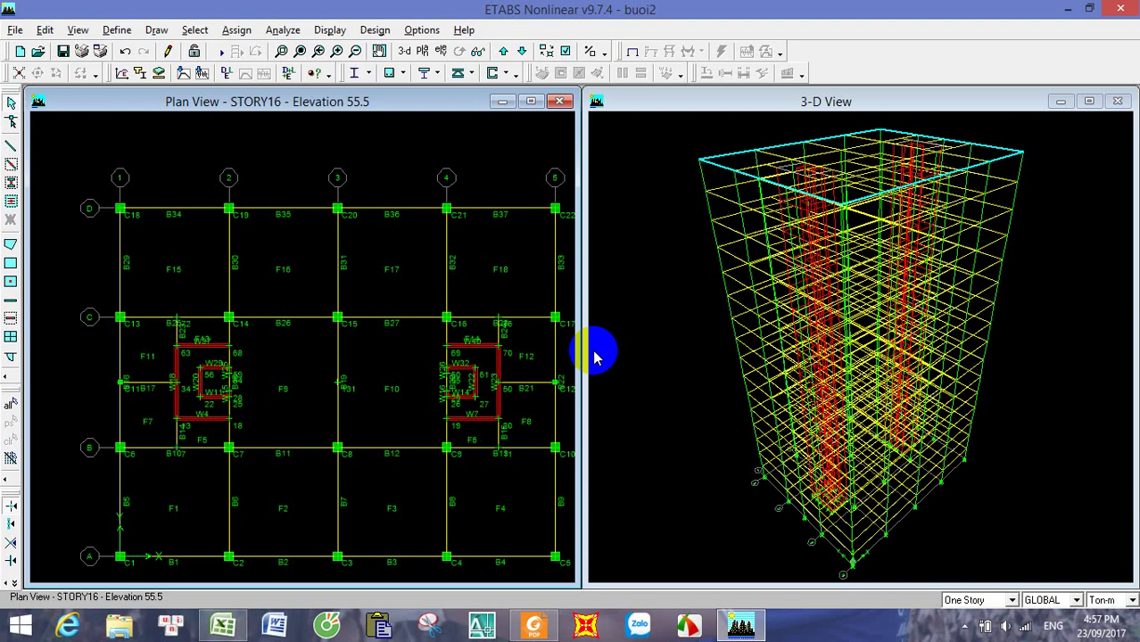
Step: Switch to the Excel workbook and, on sheet gio X, fill the mode 3 row M8:P8 of the period and frequency table with yellow
{"action": "left_click", "coordinate": [222, 625]}
{"action": "left_click", "coordinate": [189, 583]}
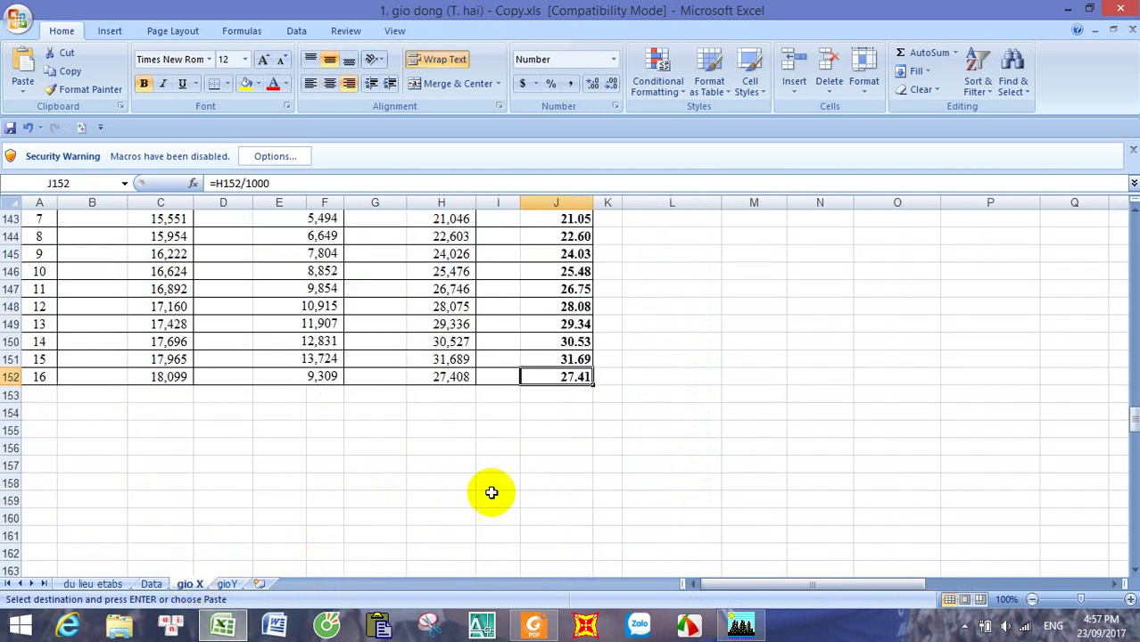
{"action": "scroll", "coordinate": [524, 427], "scroll_direction": "up", "scroll_amount": 20}
{"action": "scroll", "coordinate": [524, 427], "scroll_direction": "up", "scroll_amount": 20}
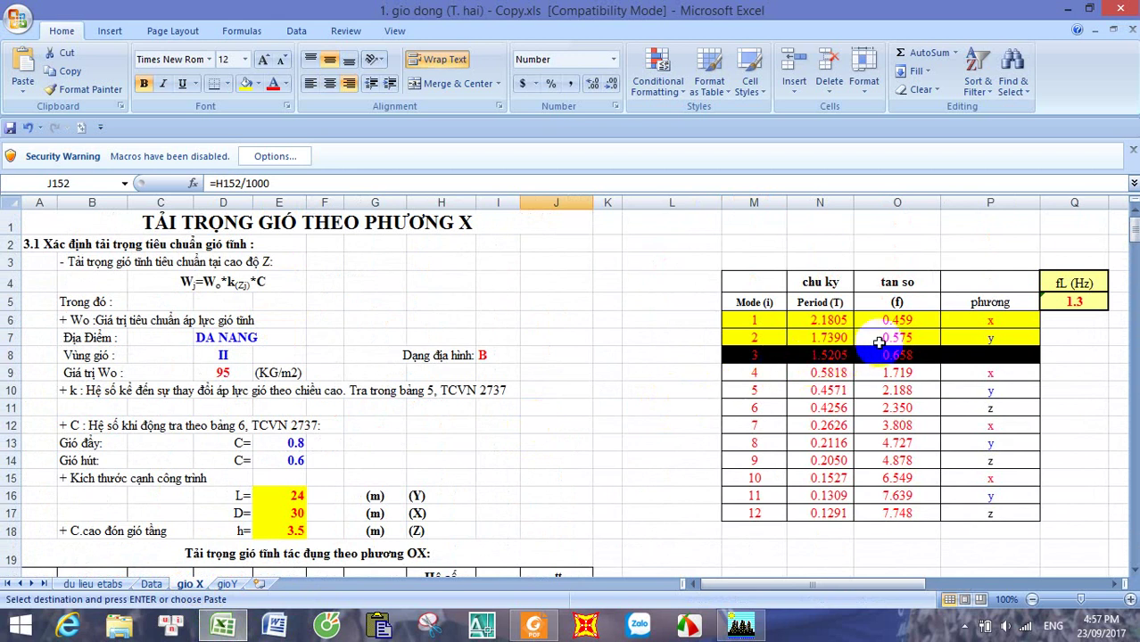
{"action": "left_click", "coordinate": [934, 321]}
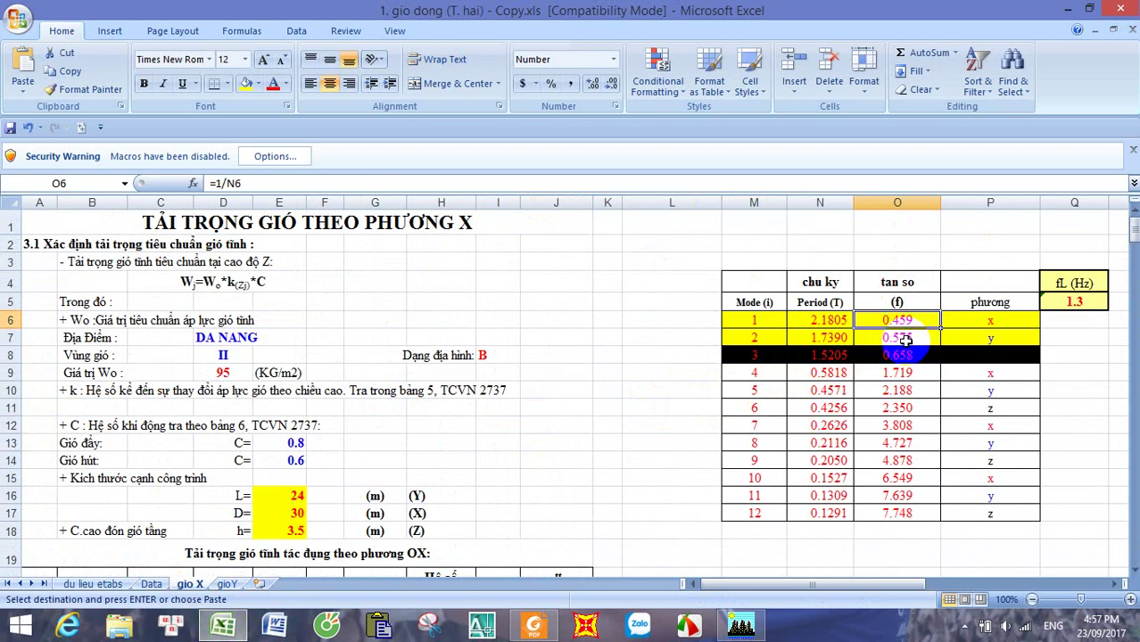
{"action": "left_click", "coordinate": [759, 355]}
{"action": "left_click_drag", "start_coordinate": [759, 355], "coordinate": [950, 356]}
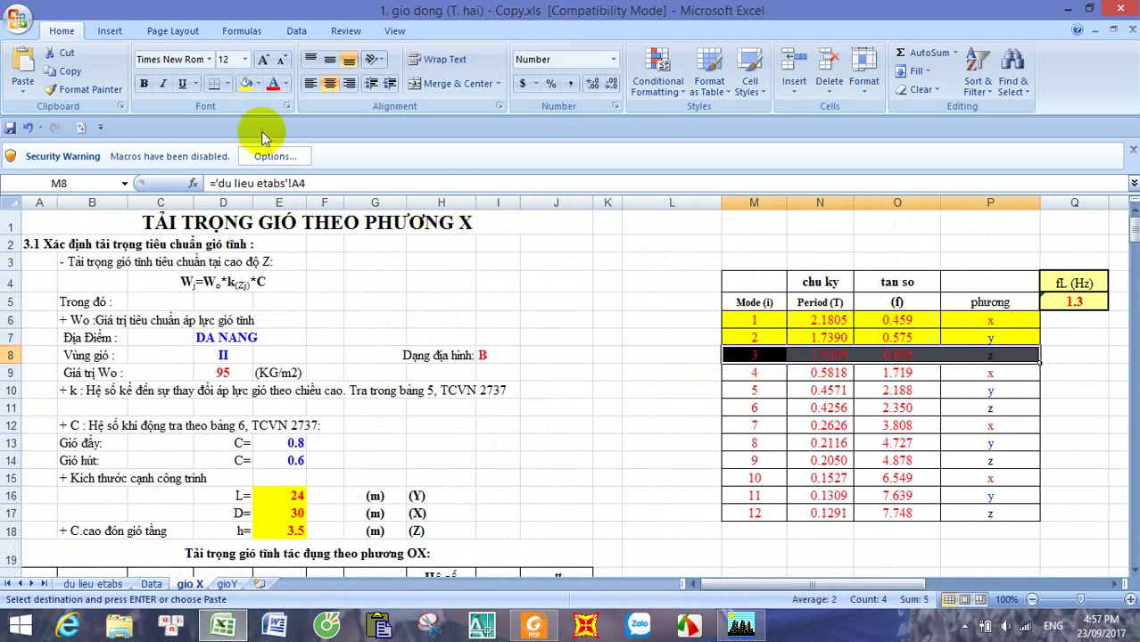
{"action": "left_click", "coordinate": [248, 84]}
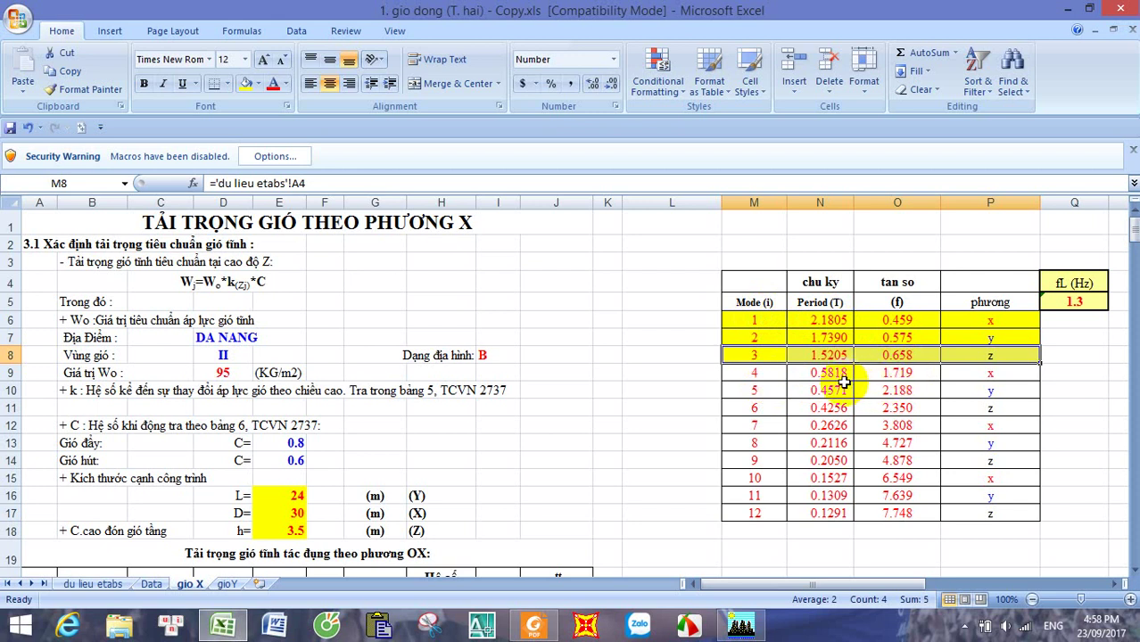
{"action": "left_click", "coordinate": [832, 426]}
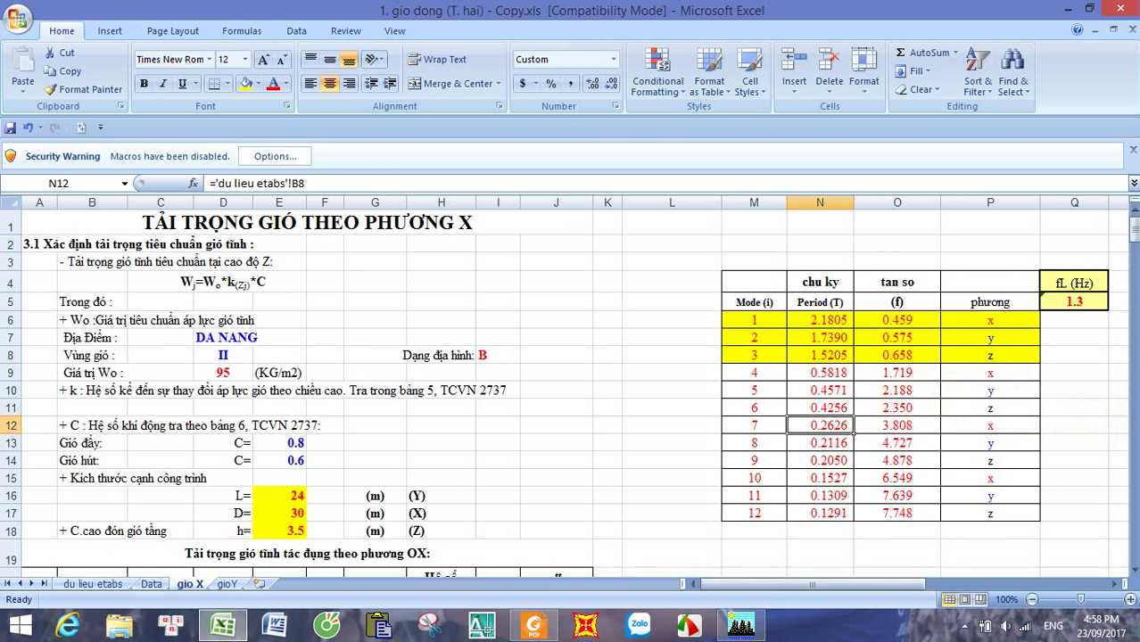
Step: Review the combined static and dynamic wind load table from row 135 of sheet gio X
{"action": "scroll", "coordinate": [1134, 419], "scroll_direction": "down", "scroll_amount": 20}
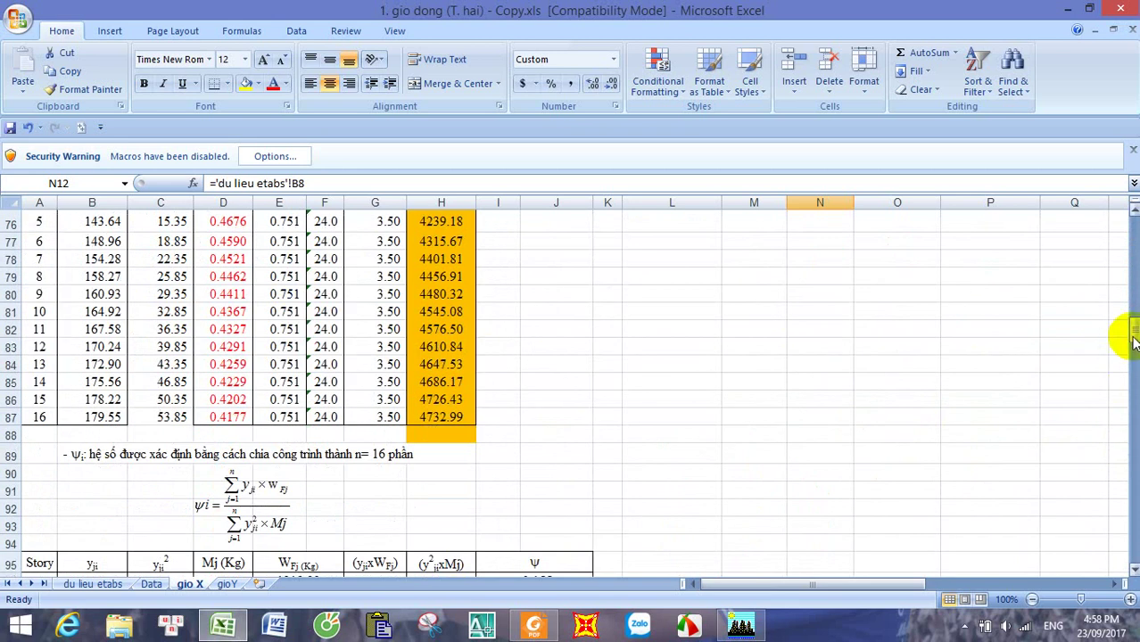
{"action": "left_click_drag", "start_coordinate": [1134, 330], "coordinate": [1133, 399]}
{"action": "scroll", "coordinate": [868, 407], "scroll_direction": "down", "scroll_amount": 2}
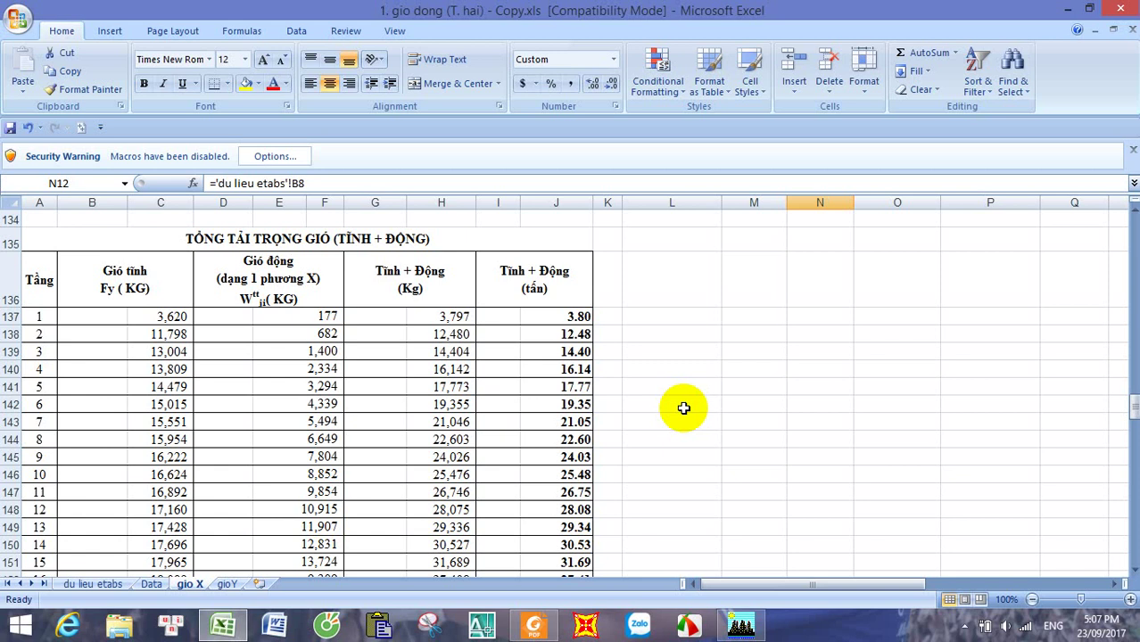
Step: Switch to Foxit Reader, open 9386_2012_thiet_ke_cong_trinh_chiu_dong_dat_9065.pdf from the nhà cao tầng folder and browse its opening sections
{"action": "left_click", "coordinate": [533, 627]}
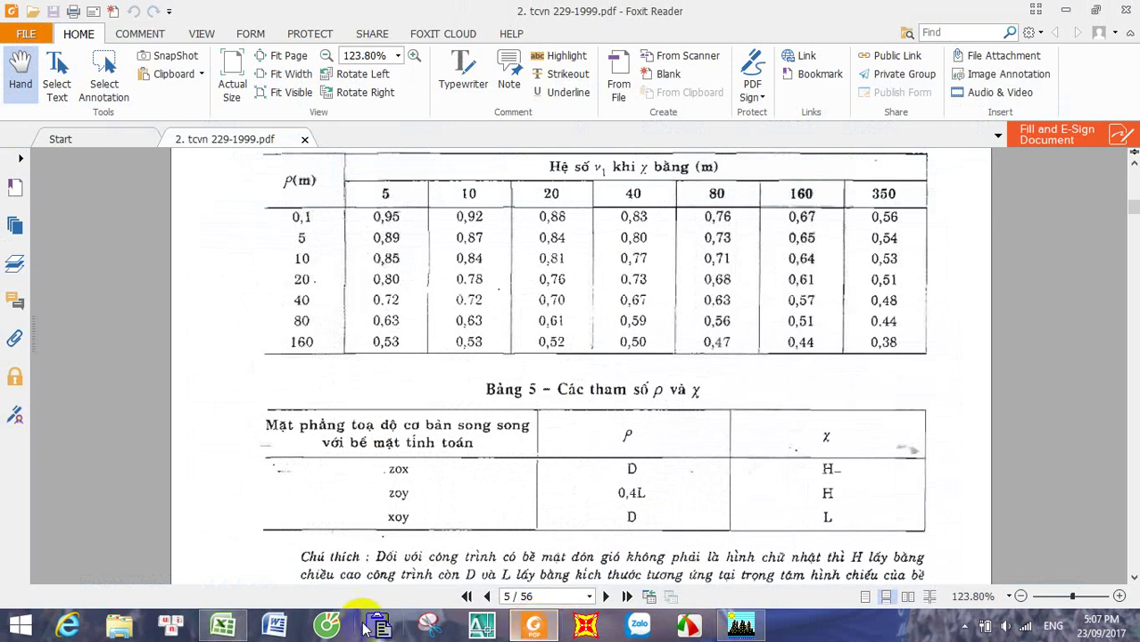
{"action": "left_click", "coordinate": [539, 627]}
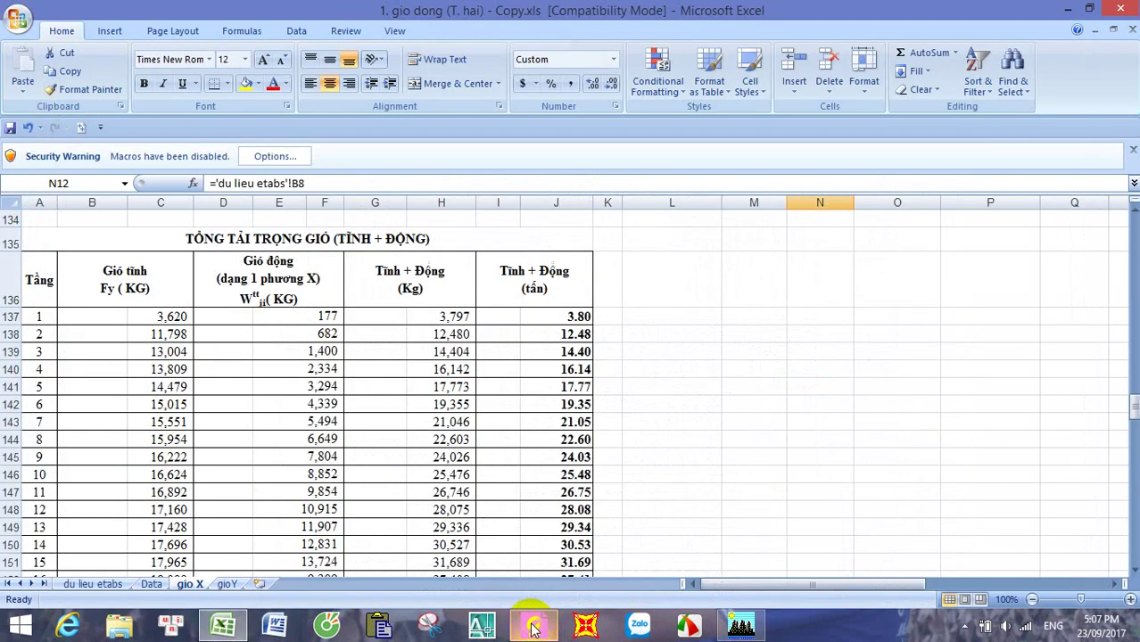
{"action": "left_click", "coordinate": [534, 627]}
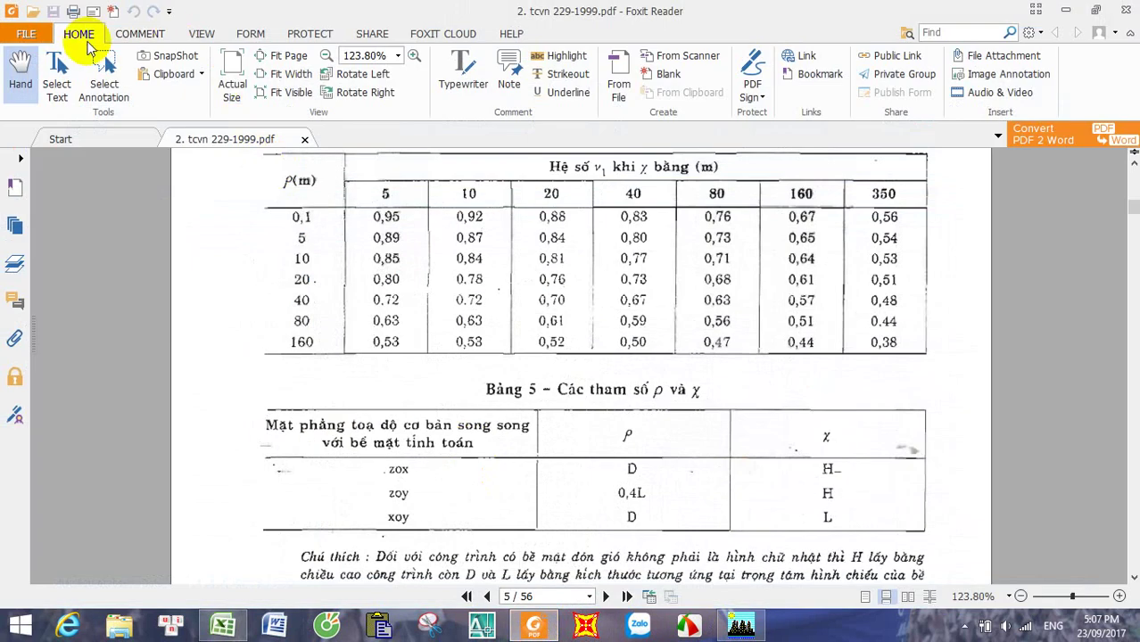
{"action": "left_click", "coordinate": [32, 11]}
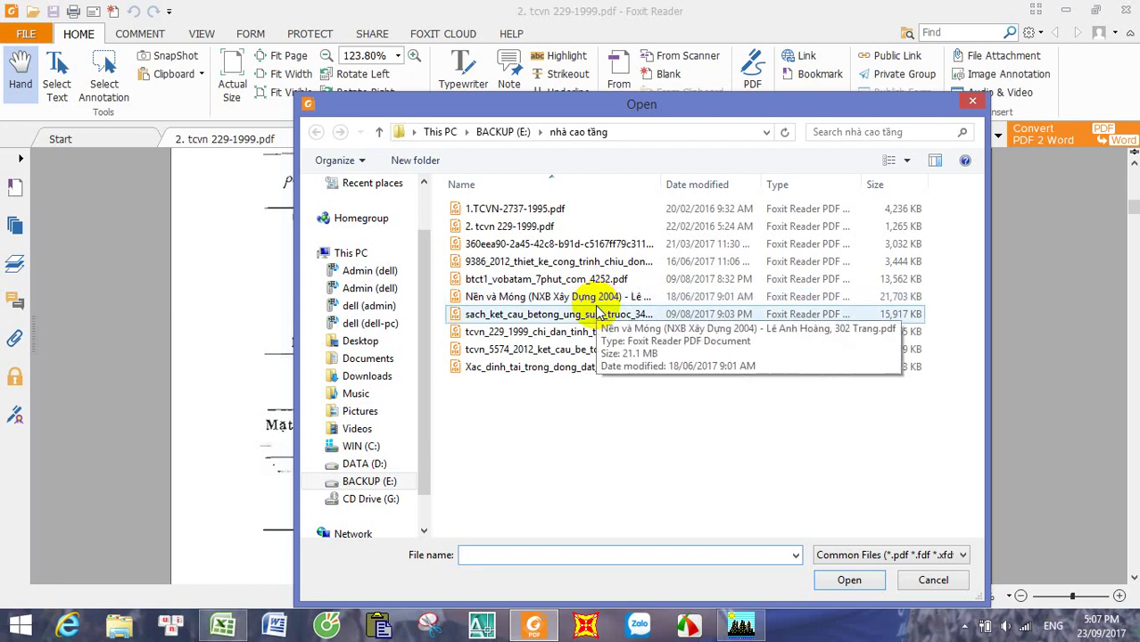
{"action": "left_click", "coordinate": [566, 261]}
{"action": "left_click", "coordinate": [850, 581]}
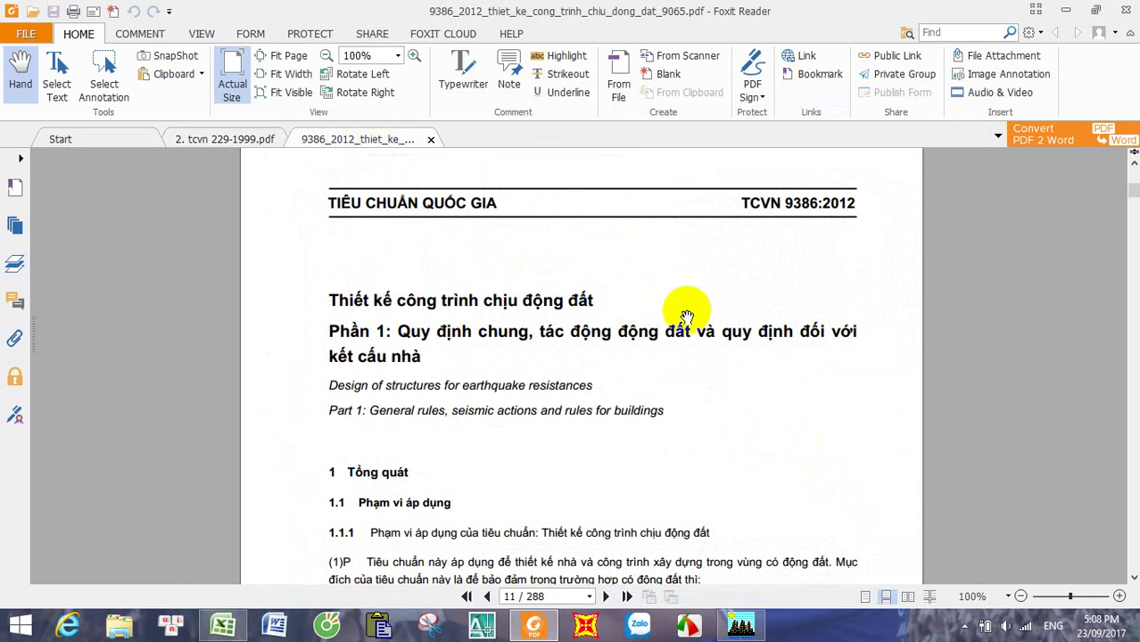
{"action": "scroll", "coordinate": [692, 330], "scroll_direction": "down", "scroll_amount": 5}
{"action": "scroll", "coordinate": [700, 348], "scroll_direction": "down", "scroll_amount": 20}
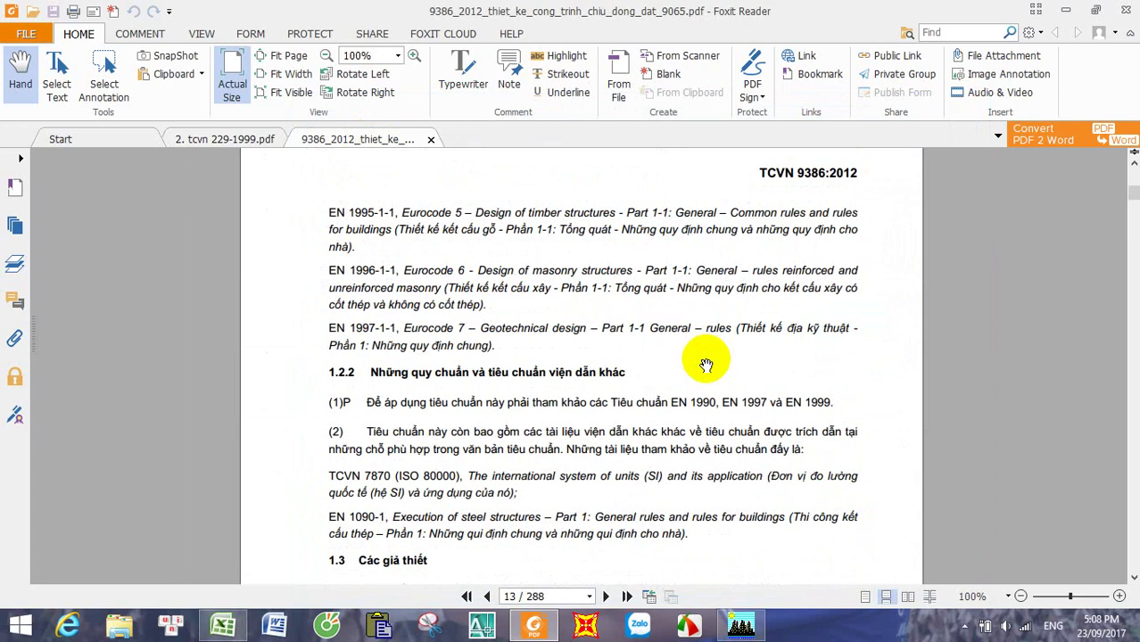
Step: Browse the standard from the terms and definitions in section 1.5 to the specific design measures in section 2.2.4
{"action": "scroll", "coordinate": [709, 367], "scroll_direction": "down", "scroll_amount": 20}
{"action": "scroll", "coordinate": [719, 375], "scroll_direction": "down", "scroll_amount": 20}
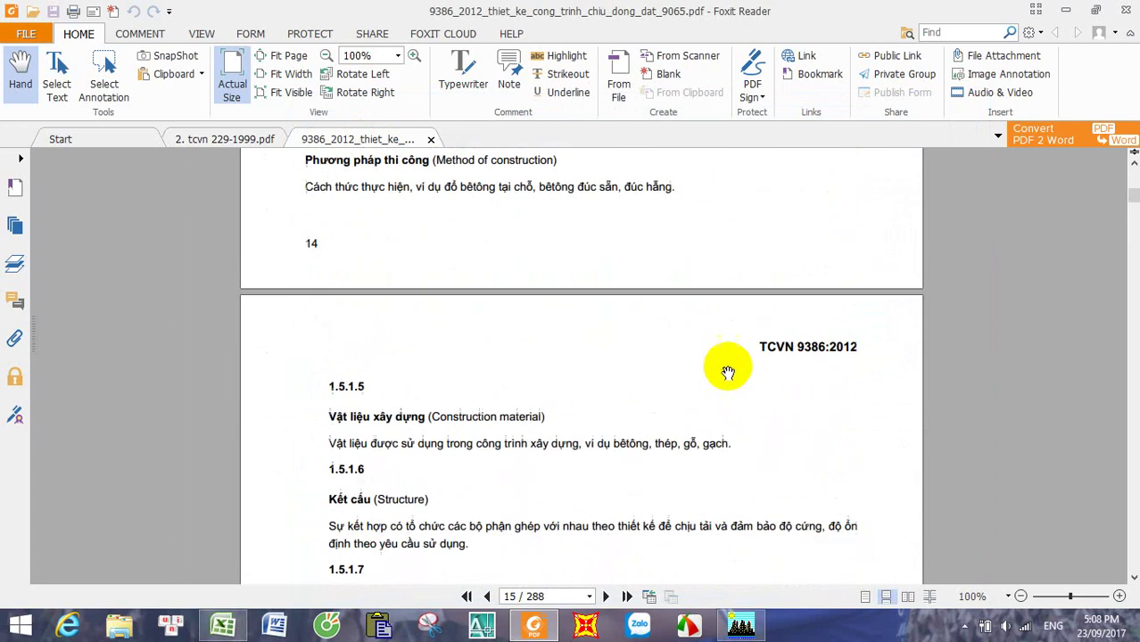
{"action": "scroll", "coordinate": [740, 377], "scroll_direction": "down", "scroll_amount": 12}
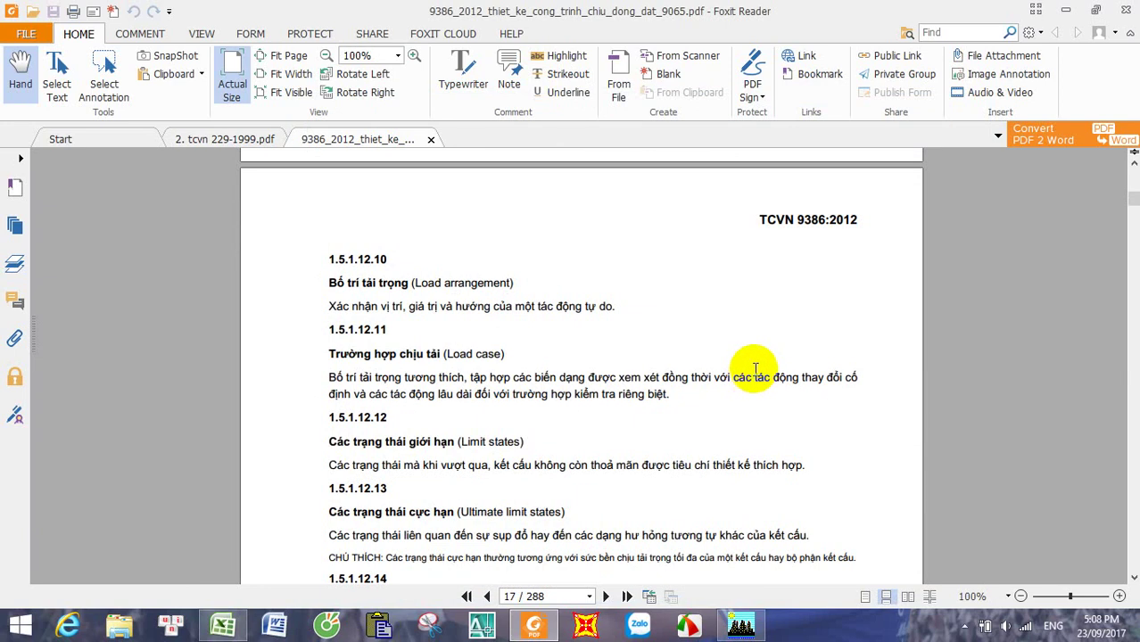
{"action": "scroll", "coordinate": [847, 369], "scroll_direction": "down", "scroll_amount": 4}
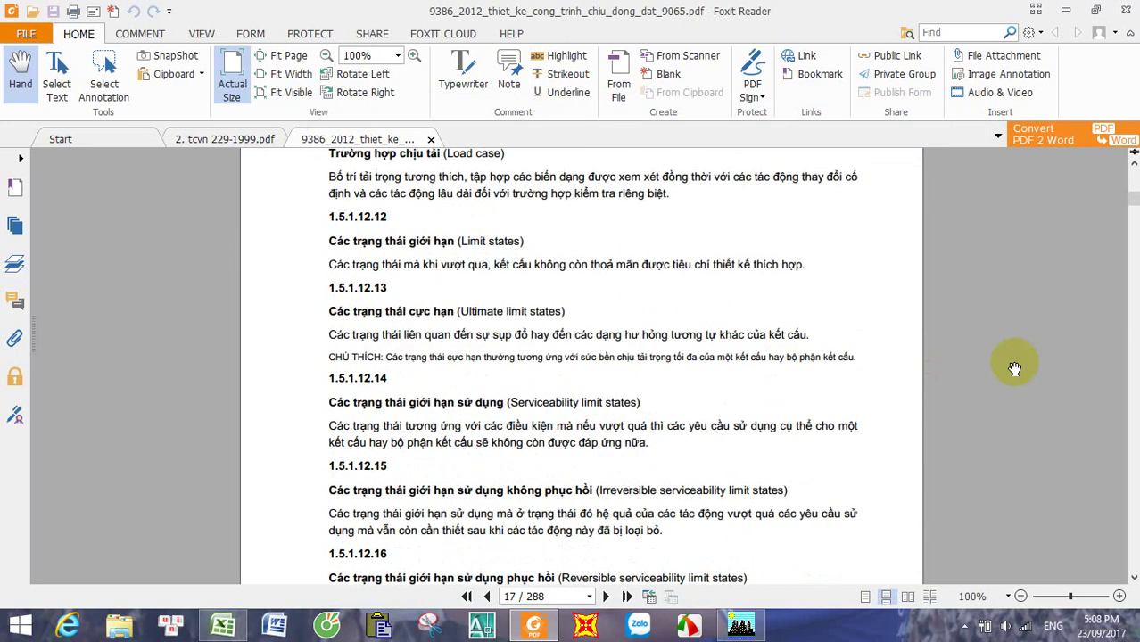
{"action": "left_click_drag", "start_coordinate": [1134, 207], "coordinate": [1130, 236]}
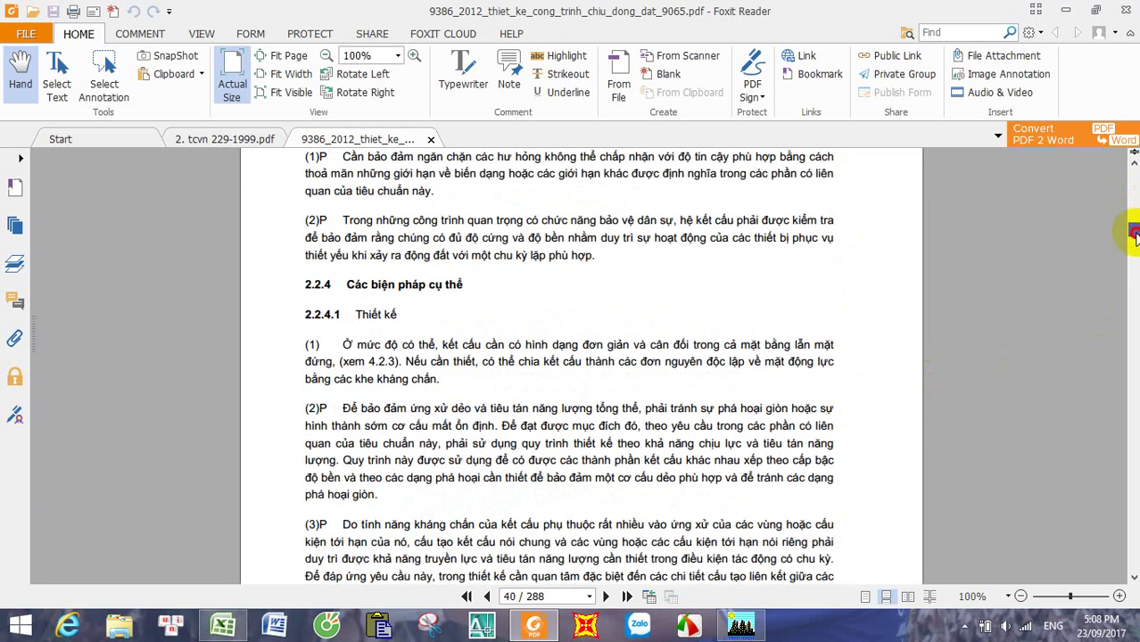
{"action": "scroll", "coordinate": [951, 380], "scroll_direction": "down", "scroll_amount": 7}
{"action": "scroll", "coordinate": [950, 380], "scroll_direction": "down", "scroll_amount": 8}
{"action": "scroll", "coordinate": [946, 384], "scroll_direction": "up", "scroll_amount": 20}
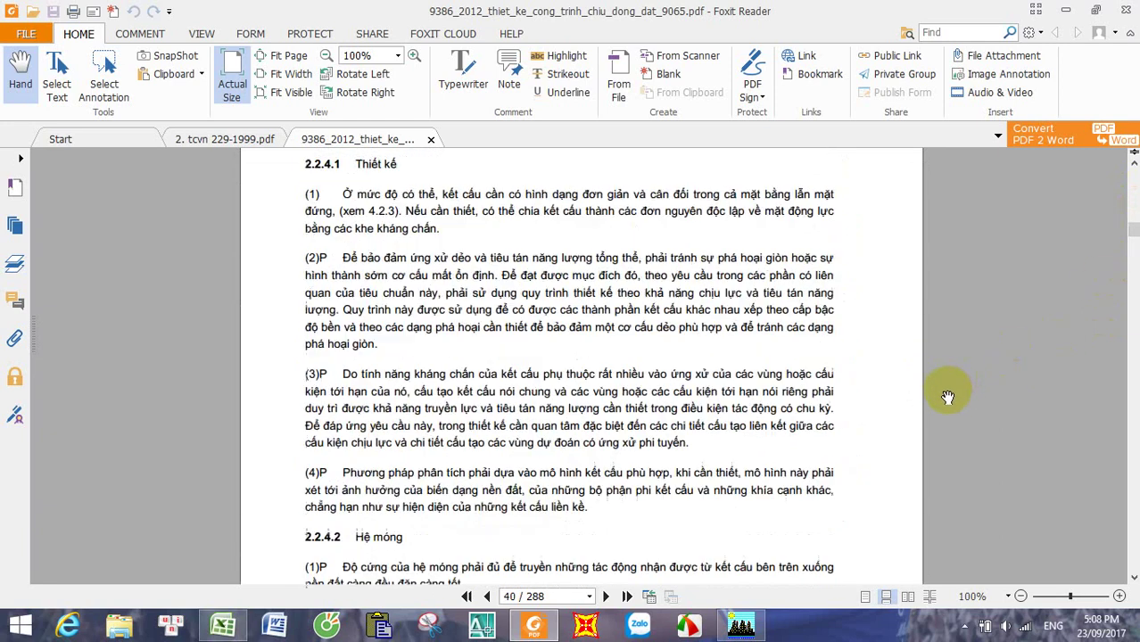
Step: Look back through the SI units in section 1.7 and the symbol lists in section 1.6 of the standard
{"action": "left_click_drag", "start_coordinate": [1134, 227], "coordinate": [1136, 215]}
{"action": "scroll", "coordinate": [1106, 200], "scroll_direction": "up", "scroll_amount": 20}
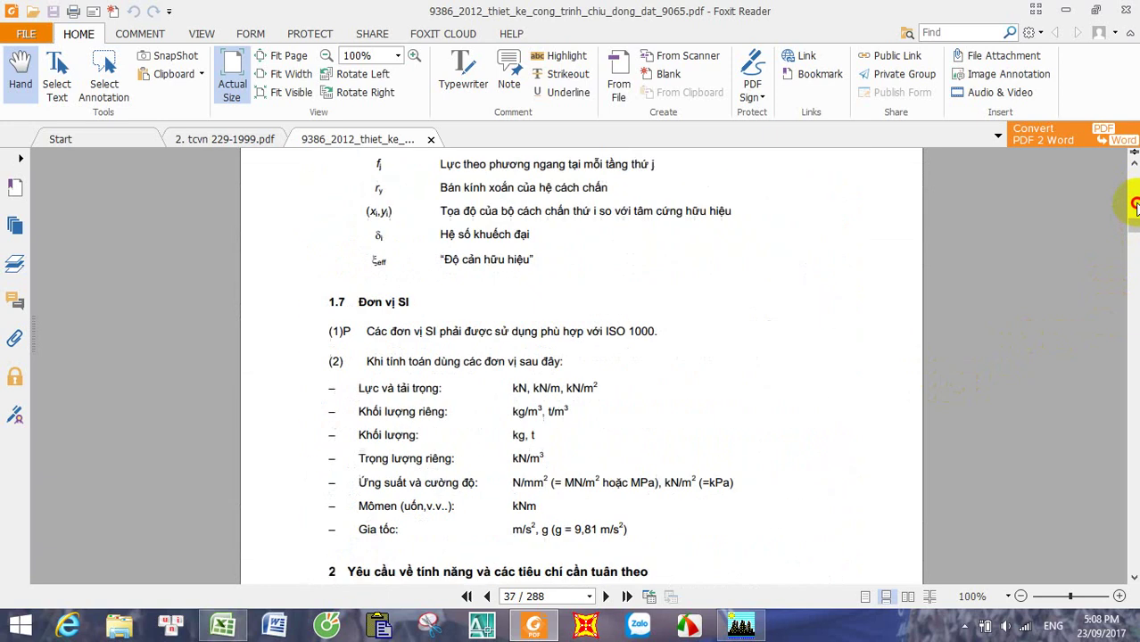
{"action": "scroll", "coordinate": [1075, 247], "scroll_direction": "up", "scroll_amount": 12}
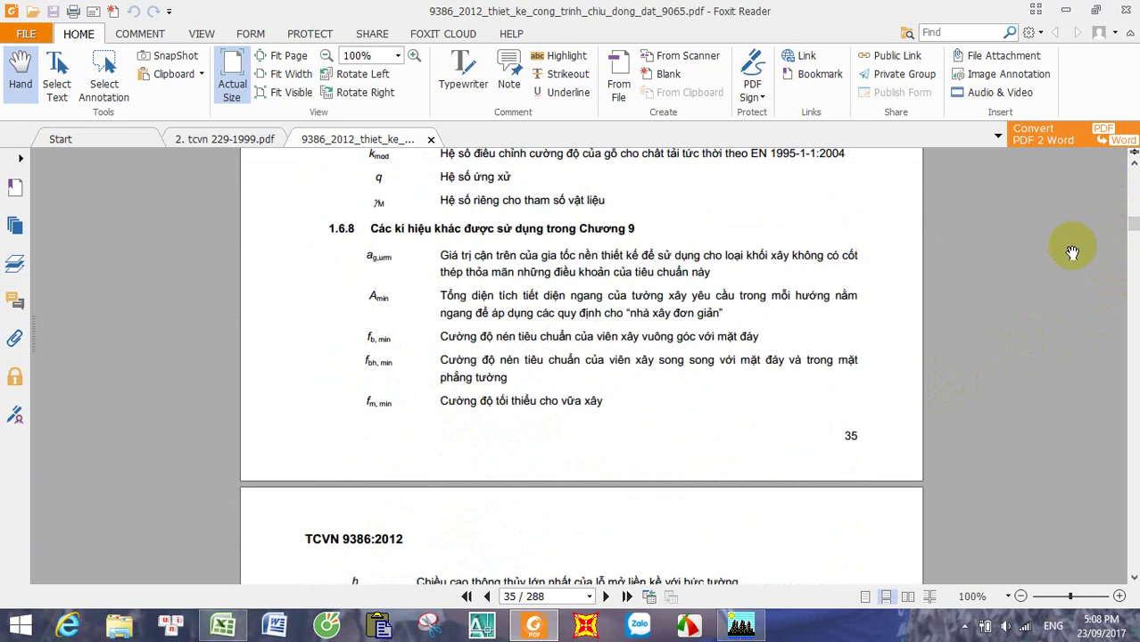
{"action": "scroll", "coordinate": [1072, 253], "scroll_direction": "up", "scroll_amount": 20}
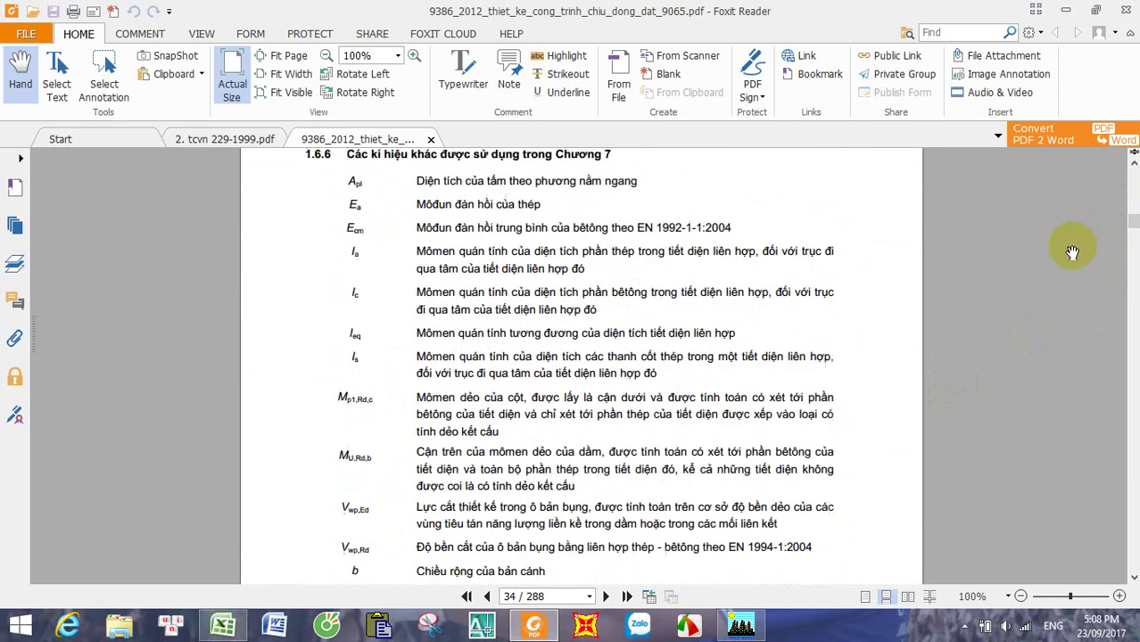
{"action": "scroll", "coordinate": [1072, 253], "scroll_direction": "up", "scroll_amount": 15}
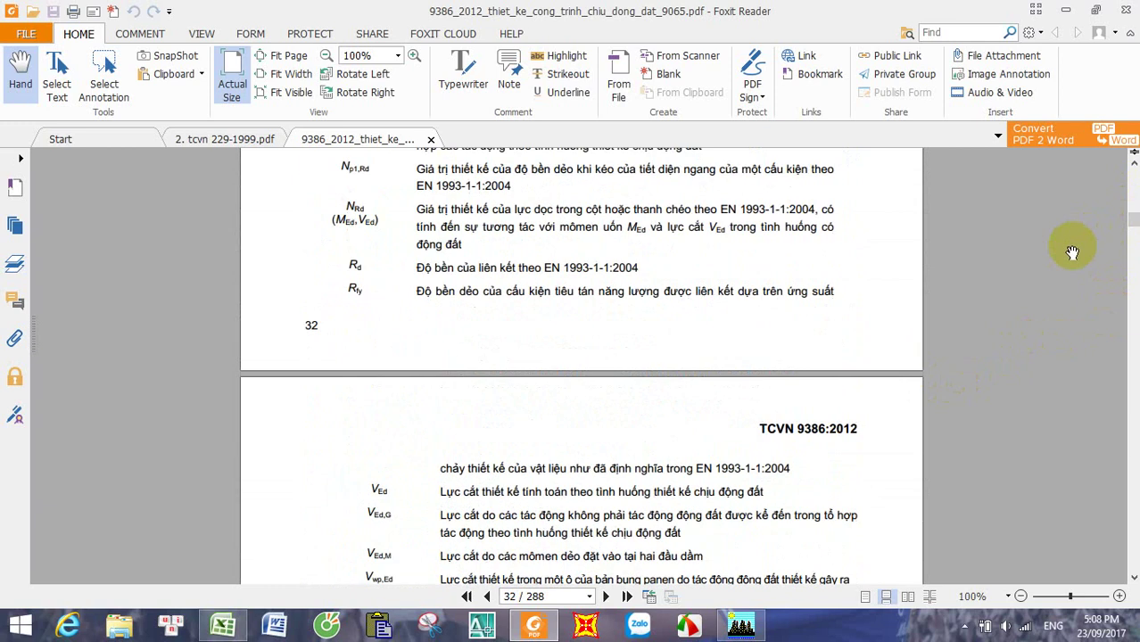
{"action": "scroll", "coordinate": [1072, 252], "scroll_direction": "up", "scroll_amount": 15}
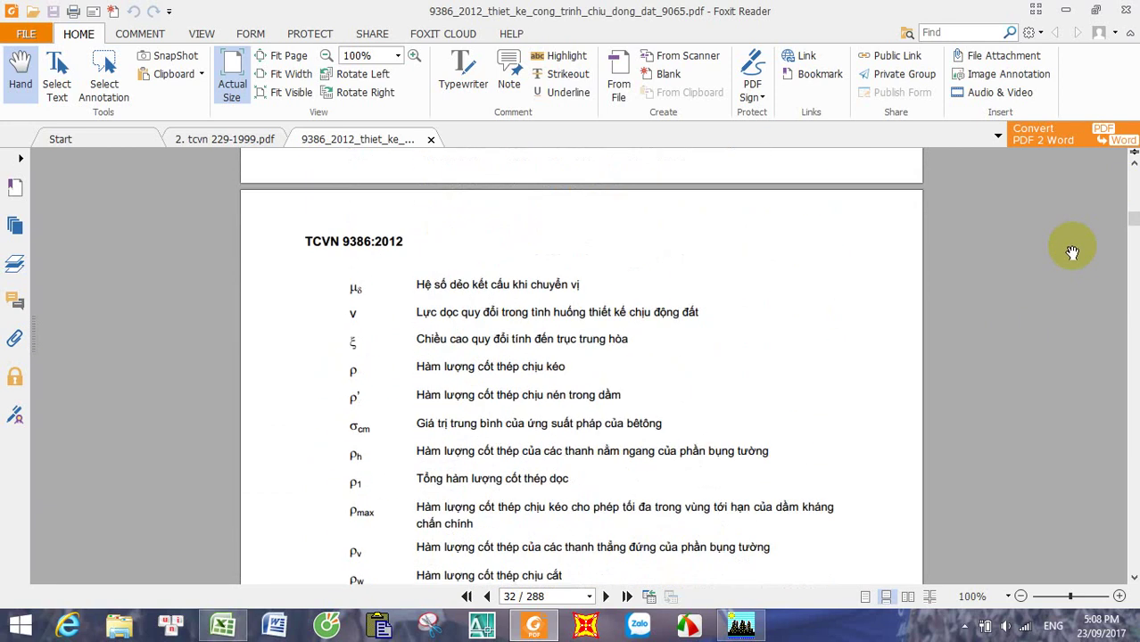
{"action": "scroll", "coordinate": [1072, 253], "scroll_direction": "down", "scroll_amount": 3}
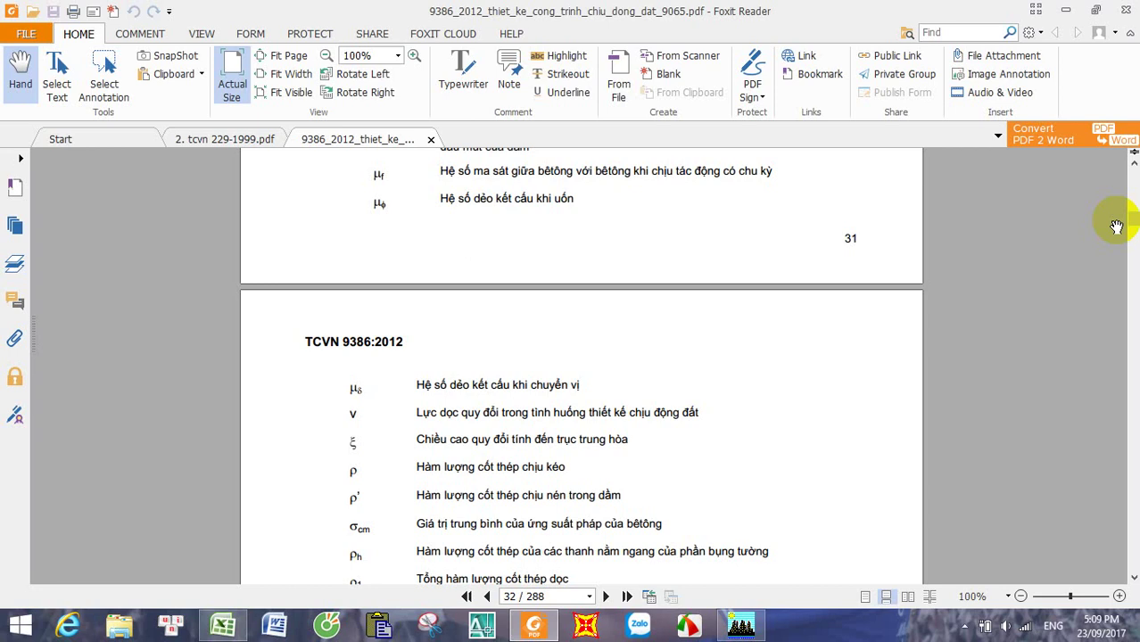
{"action": "scroll", "coordinate": [1116, 226], "scroll_direction": "down", "scroll_amount": 20}
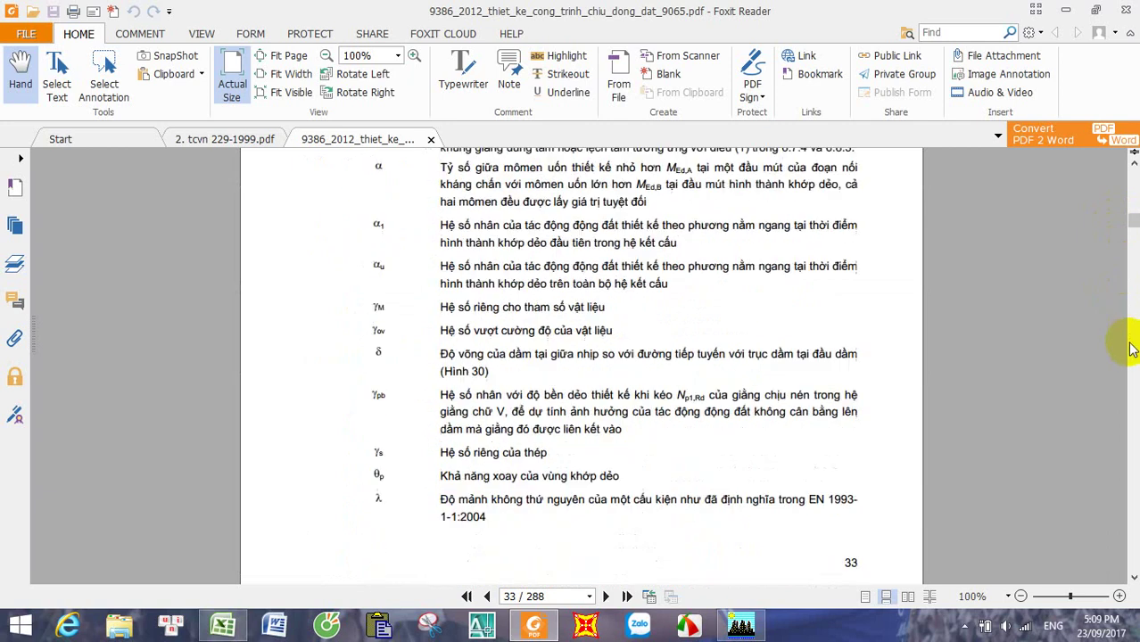
{"action": "scroll", "coordinate": [1056, 382], "scroll_direction": "down", "scroll_amount": 8}
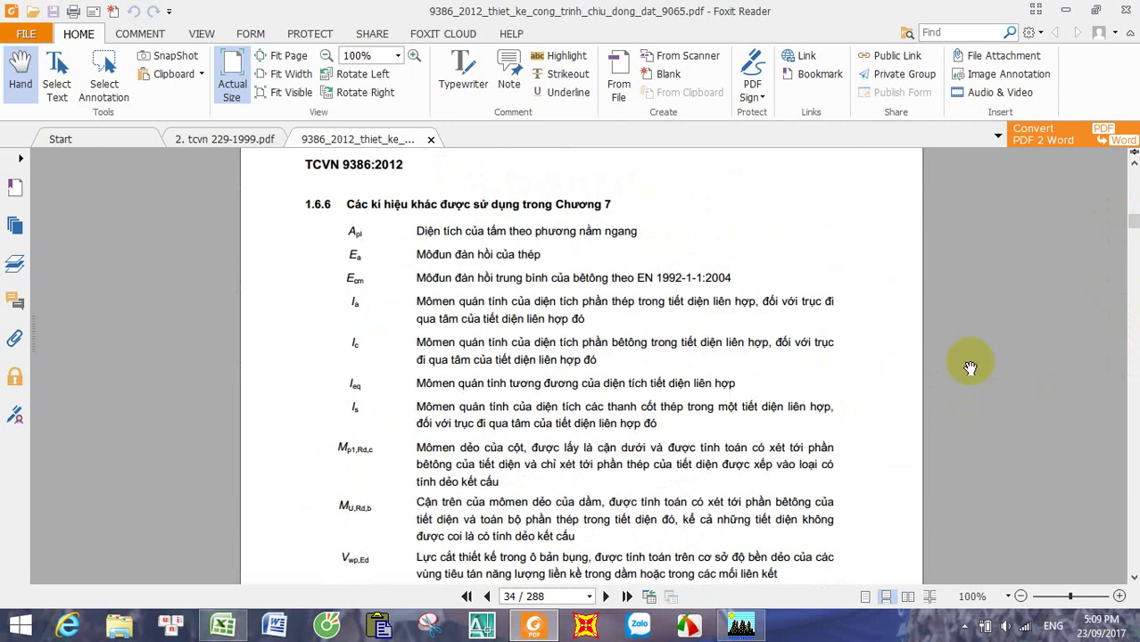
Step: Go to section 4.2 on page 57 and read back through the regularity criteria to Bảng 3.4 with the ψ2,i values for buildings
{"action": "left_click_drag", "start_coordinate": [1133, 221], "coordinate": [1133, 257]}
{"action": "scroll", "coordinate": [948, 293], "scroll_direction": "up", "scroll_amount": 5}
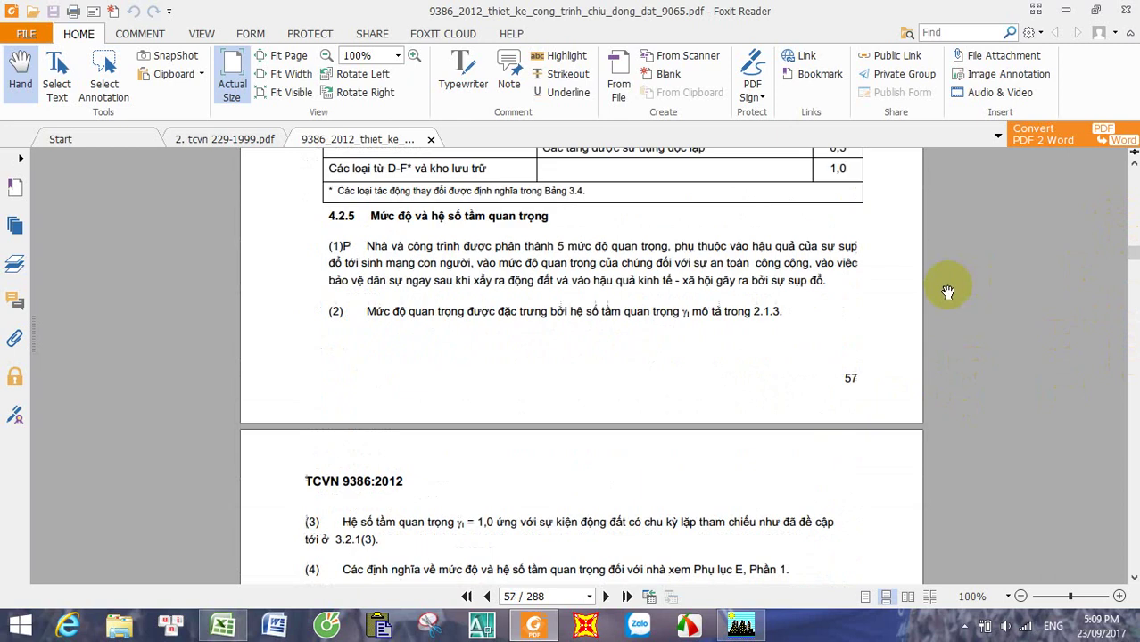
{"action": "scroll", "coordinate": [948, 293], "scroll_direction": "up", "scroll_amount": 8}
{"action": "scroll", "coordinate": [946, 294], "scroll_direction": "down", "scroll_amount": 3}
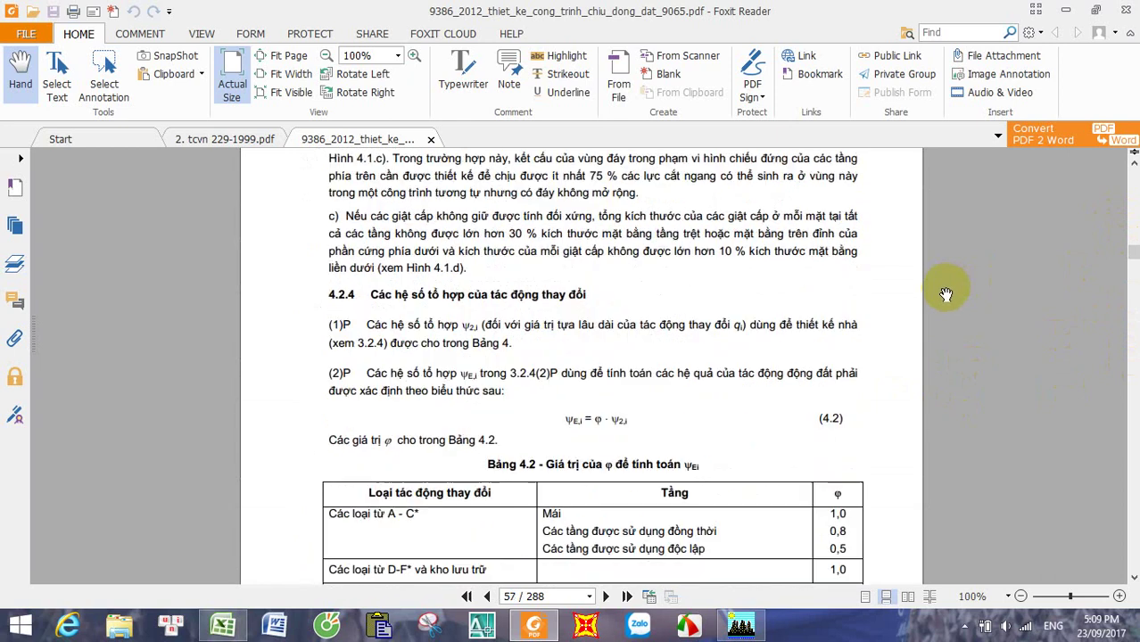
{"action": "scroll", "coordinate": [947, 294], "scroll_direction": "up", "scroll_amount": 15}
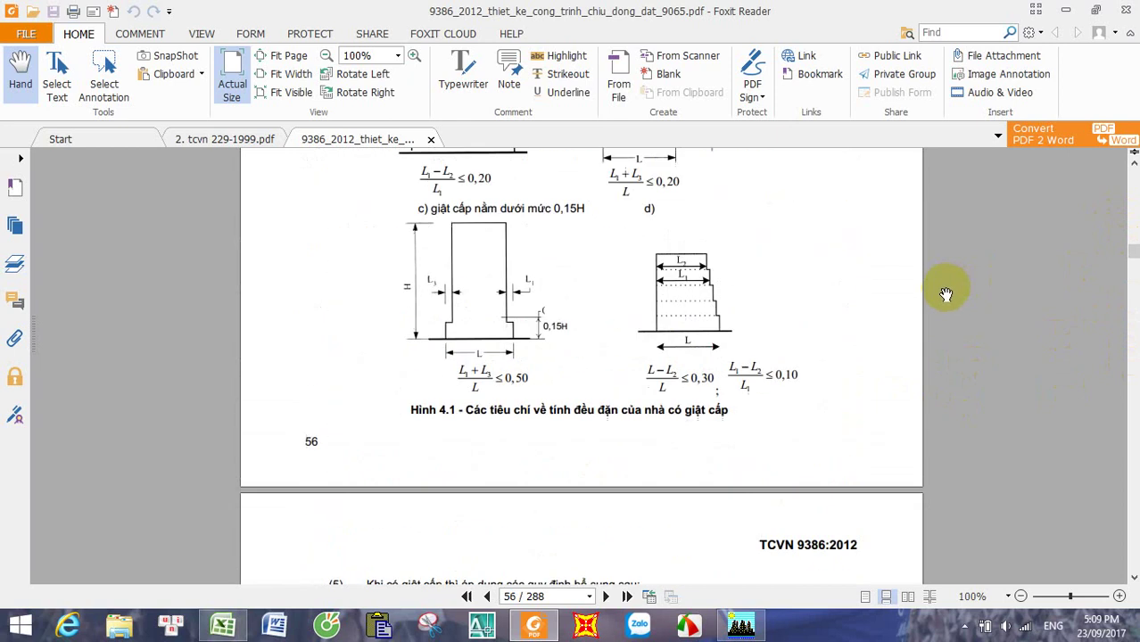
{"action": "scroll", "coordinate": [947, 294], "scroll_direction": "up", "scroll_amount": 20}
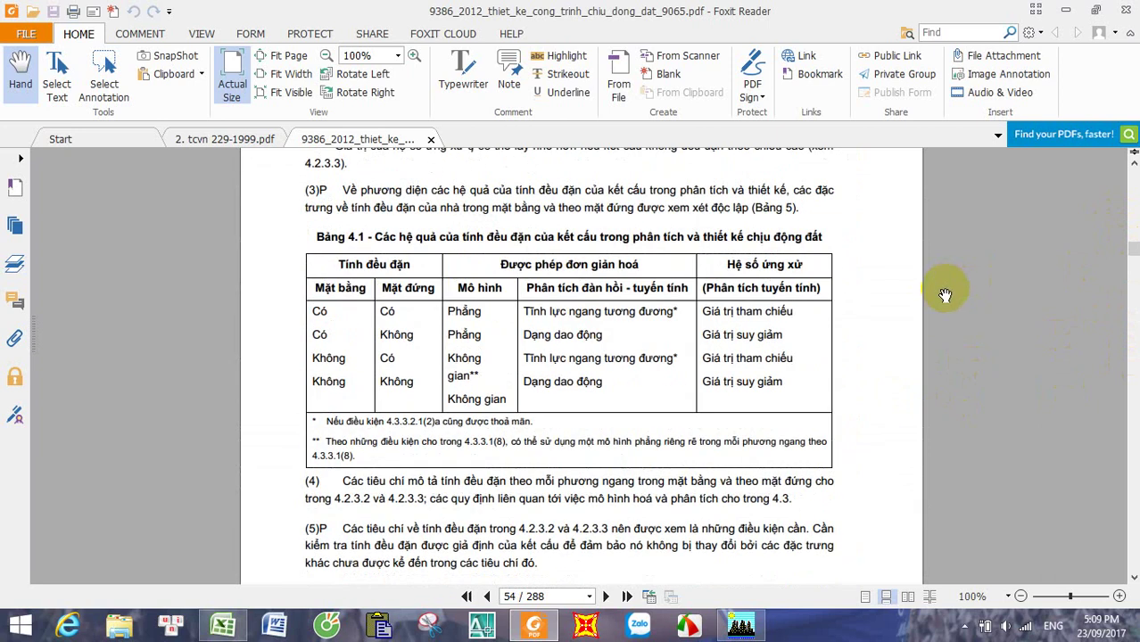
{"action": "scroll", "coordinate": [945, 295], "scroll_direction": "up", "scroll_amount": 20}
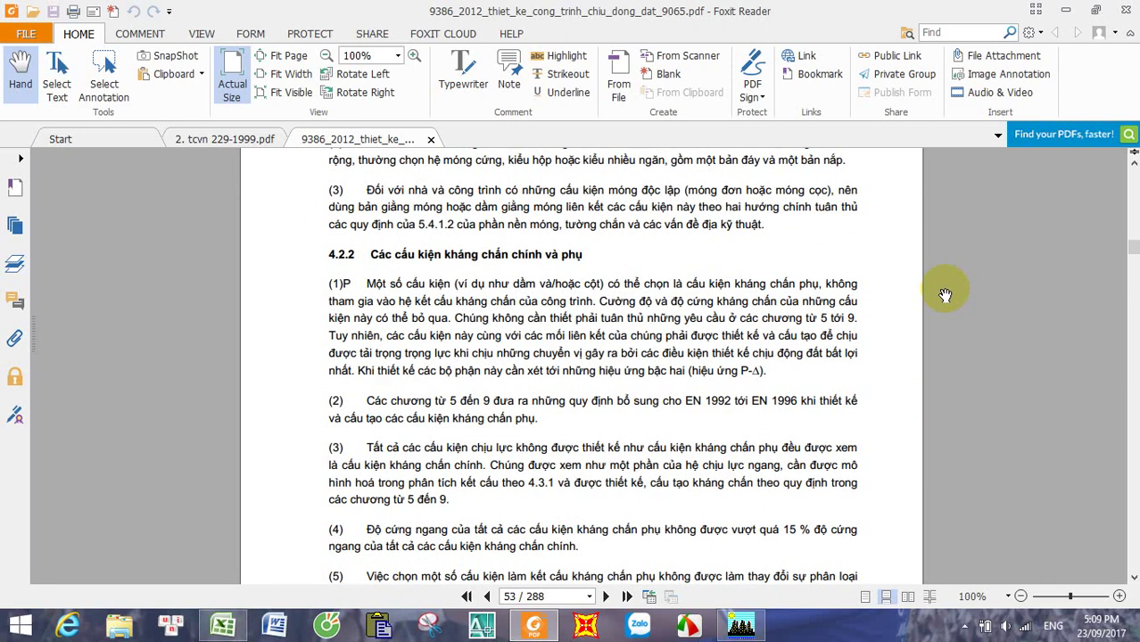
{"action": "scroll", "coordinate": [945, 294], "scroll_direction": "up", "scroll_amount": 15}
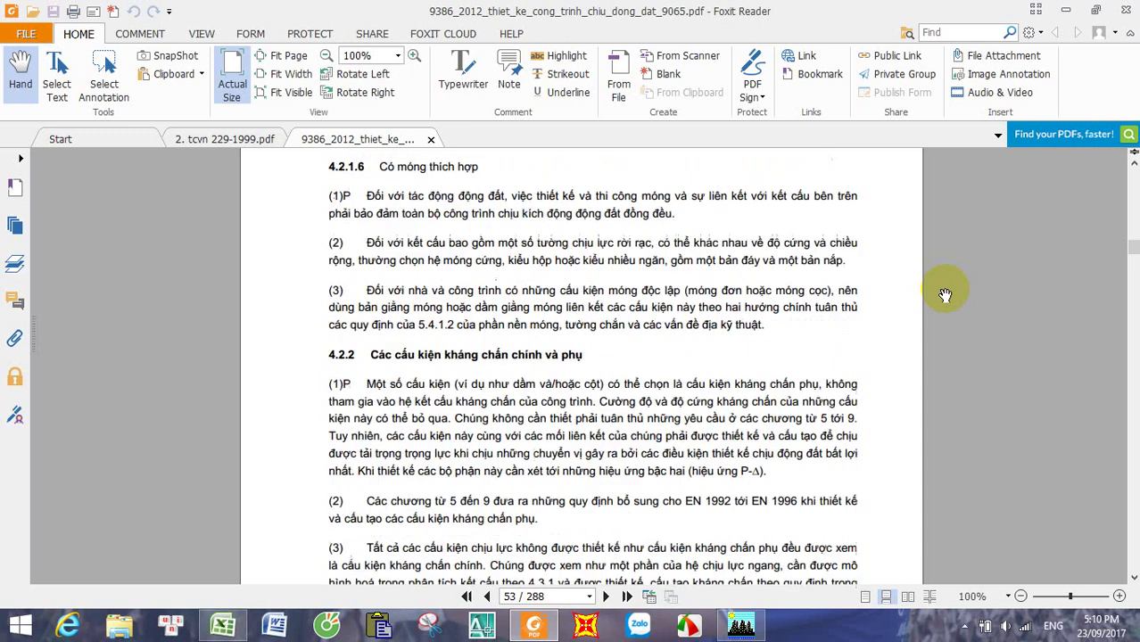
{"action": "scroll", "coordinate": [946, 294], "scroll_direction": "up", "scroll_amount": 15}
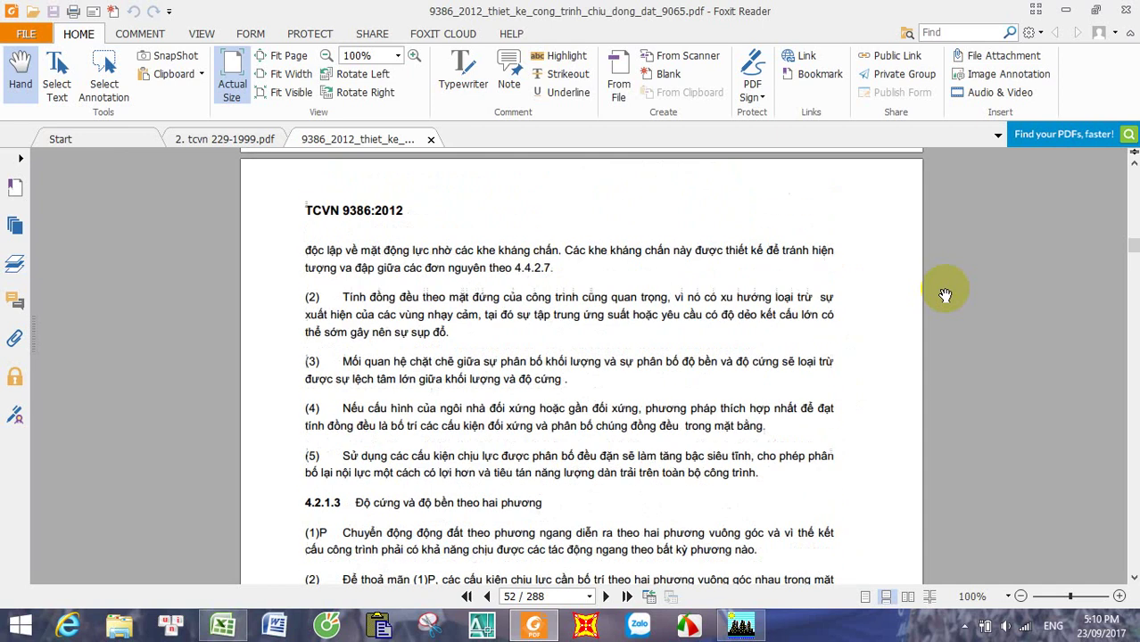
{"action": "scroll", "coordinate": [946, 294], "scroll_direction": "up", "scroll_amount": 10}
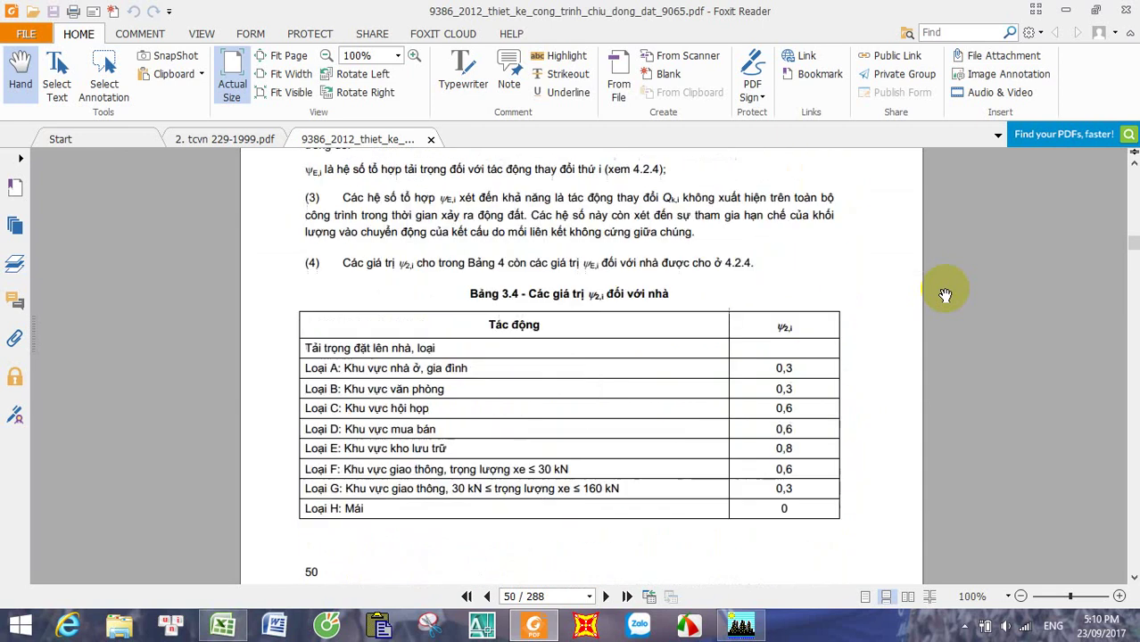
{"action": "scroll", "coordinate": [945, 294], "scroll_direction": "down", "scroll_amount": 3}
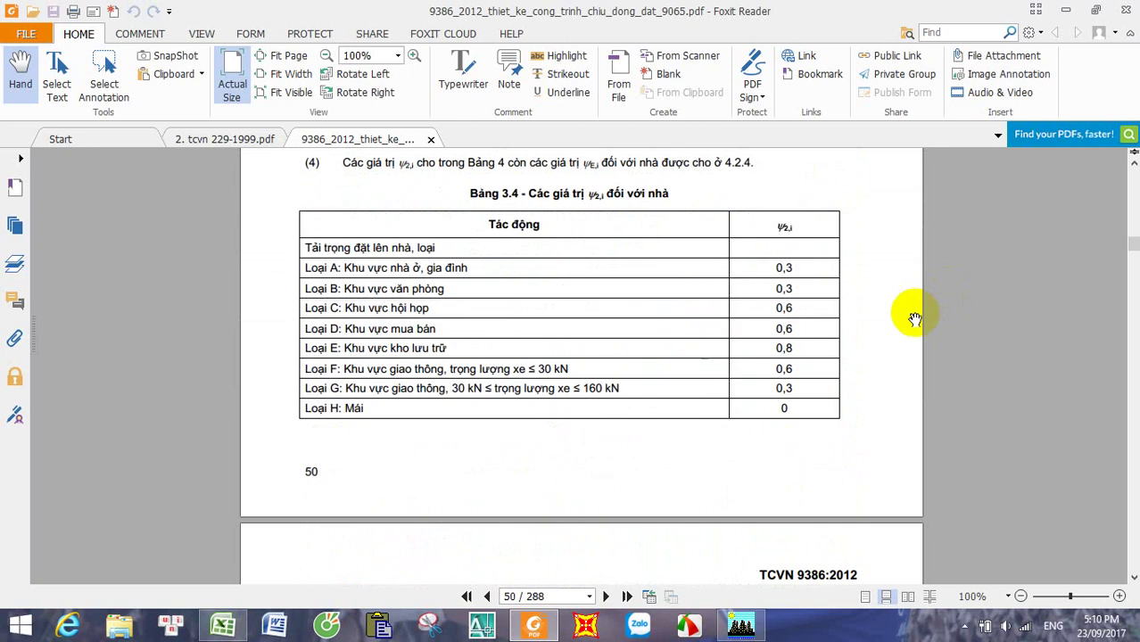
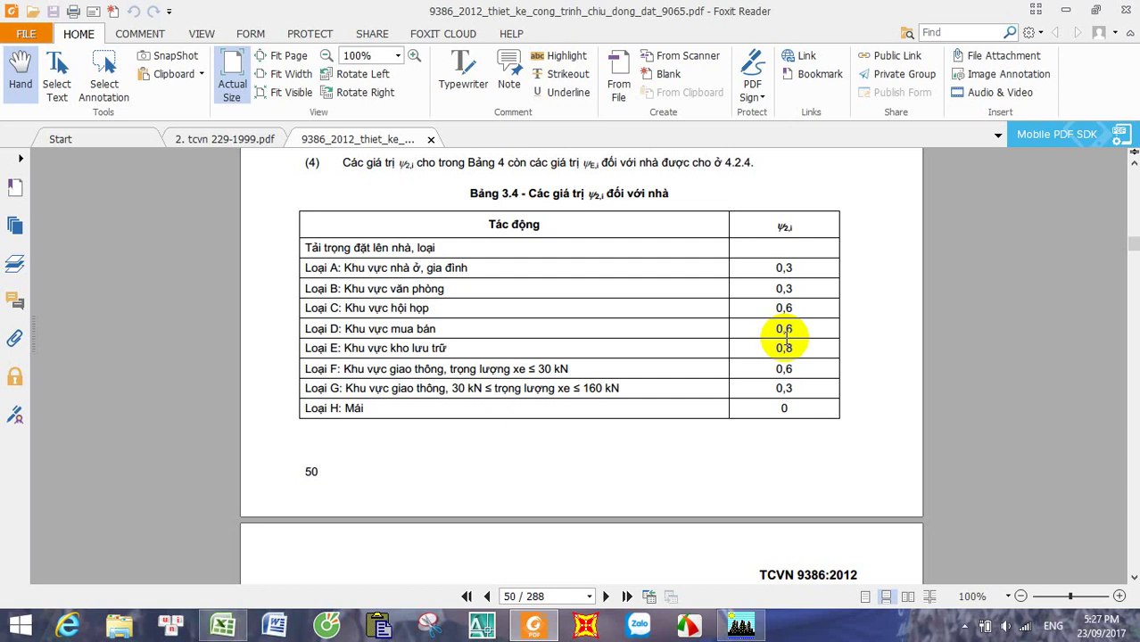
Step: Skim chapters 4 and 5 of the standard from the basic design principles on page 51 to section 5.6 on page 120
{"action": "scroll", "coordinate": [509, 343], "scroll_direction": "down", "scroll_amount": 15}
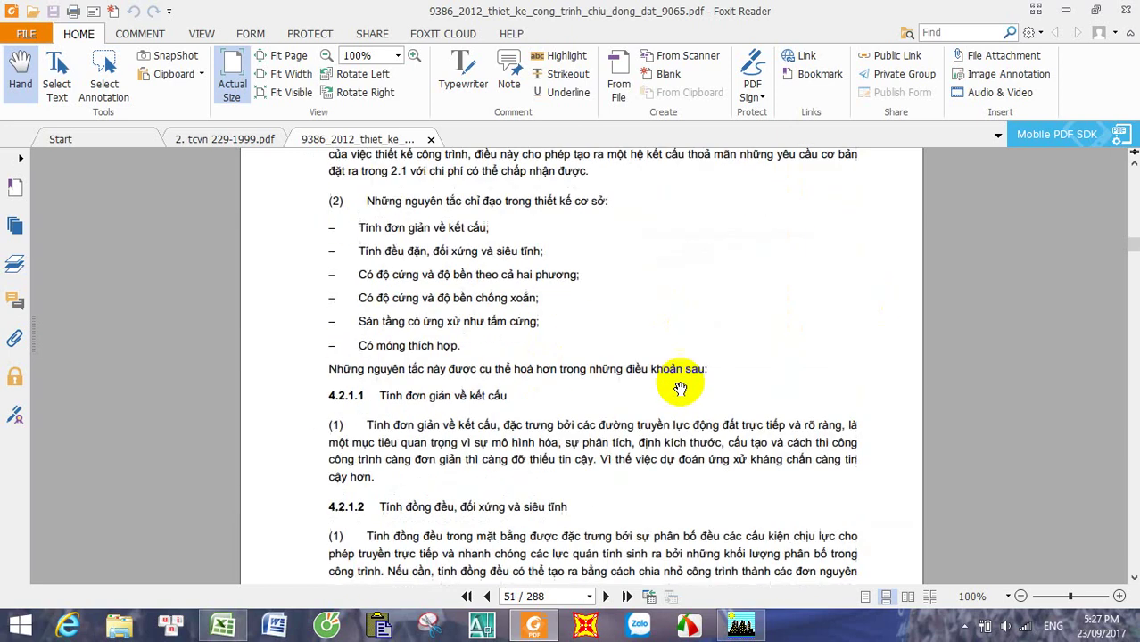
{"action": "scroll", "coordinate": [890, 386], "scroll_direction": "down", "scroll_amount": 3}
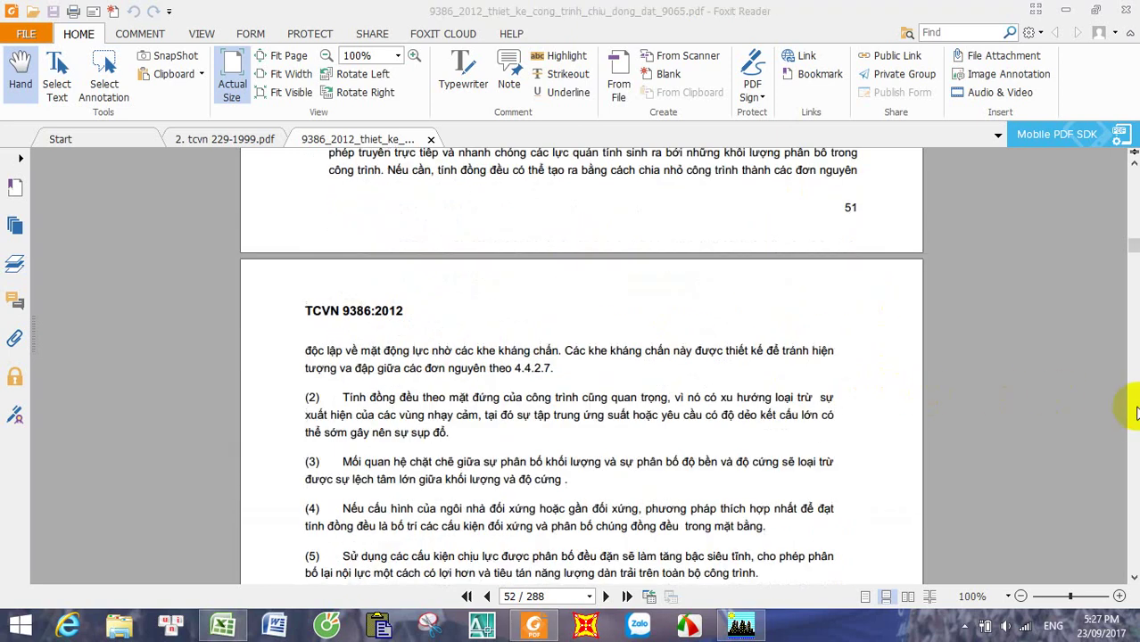
{"action": "scroll", "coordinate": [1135, 419], "scroll_direction": "down", "scroll_amount": 20}
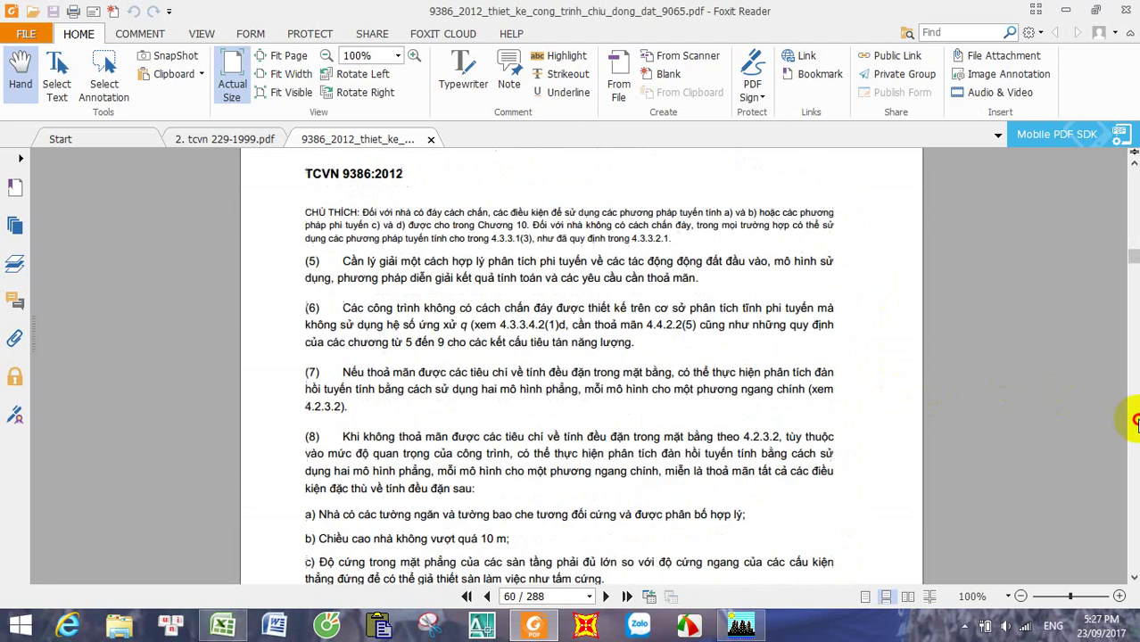
{"action": "scroll", "coordinate": [1135, 419], "scroll_direction": "down", "scroll_amount": 20}
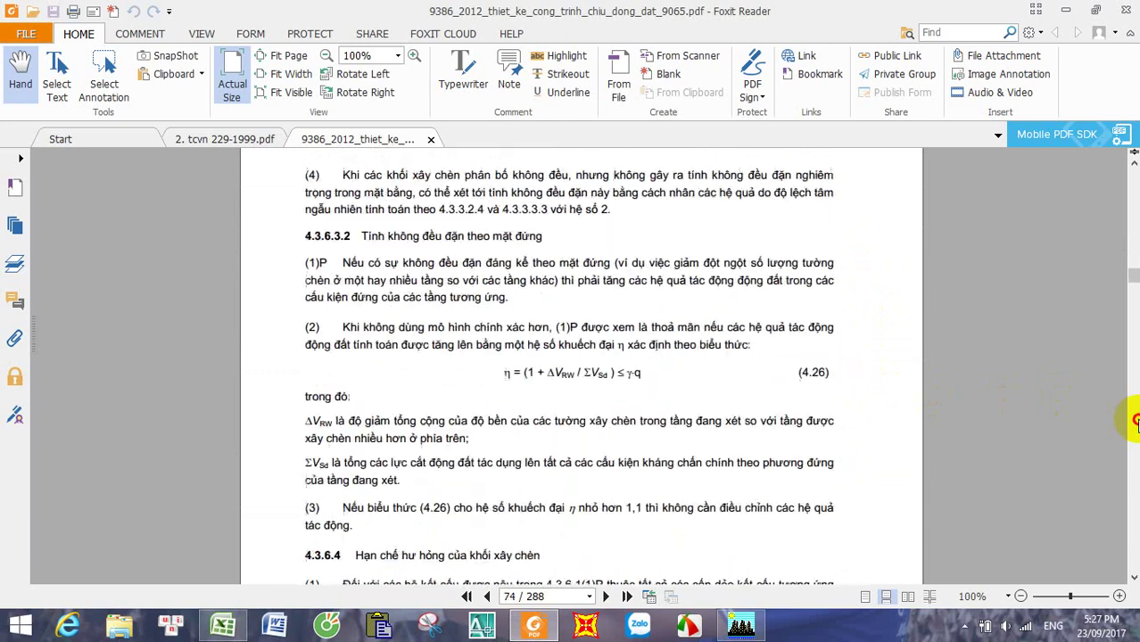
{"action": "scroll", "coordinate": [1134, 419], "scroll_direction": "down", "scroll_amount": 20}
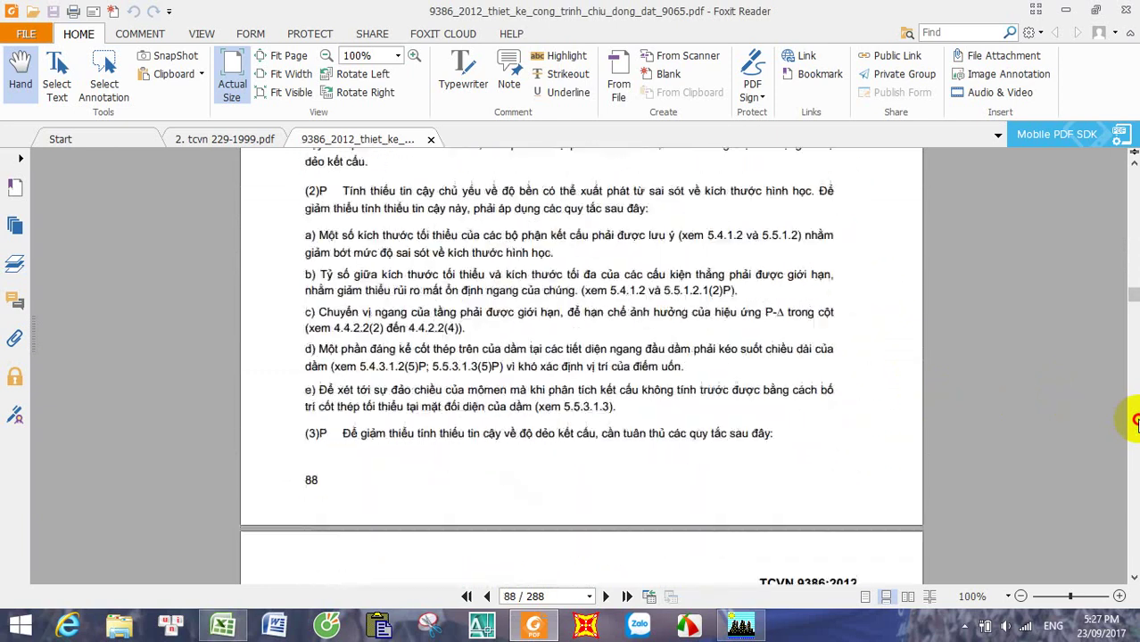
{"action": "scroll", "coordinate": [1135, 420], "scroll_direction": "down", "scroll_amount": 20}
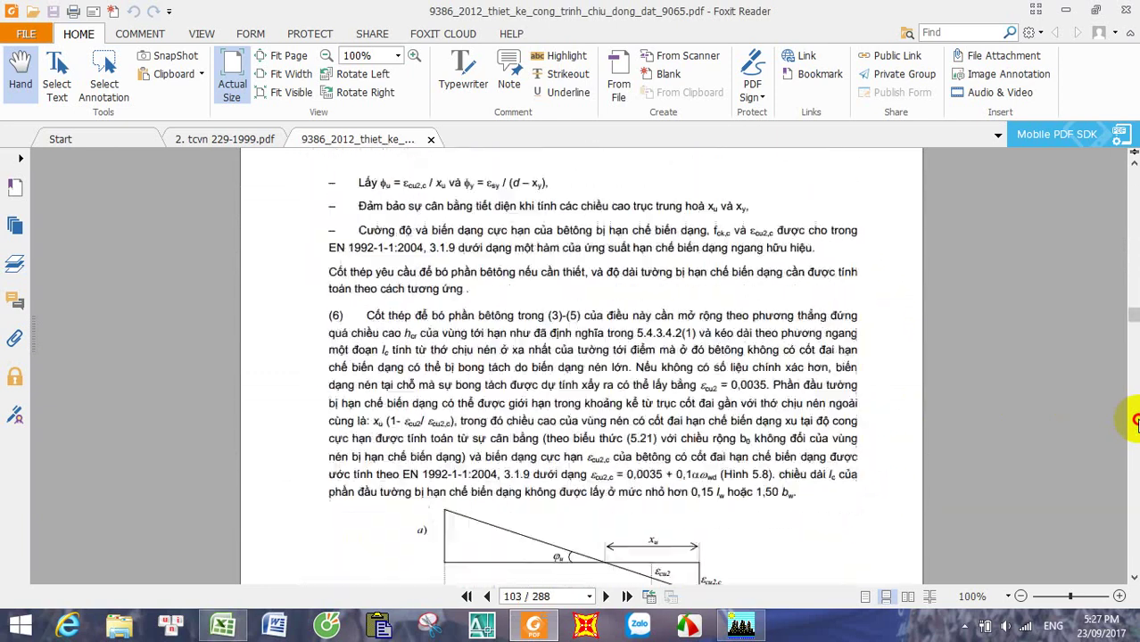
{"action": "scroll", "coordinate": [1135, 421], "scroll_direction": "down", "scroll_amount": 20}
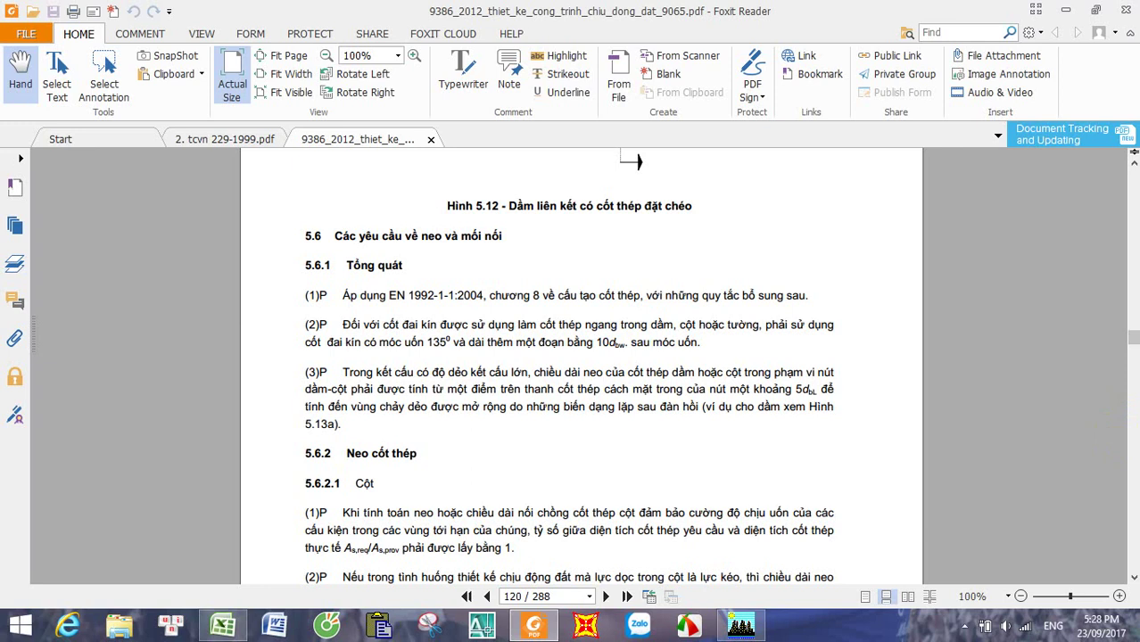
Step: Examine Hình 5.12 and the reinforcement anchorage and splicing rules of section 5.6, including Hình 5.13 on page 122
{"action": "scroll", "coordinate": [785, 308], "scroll_direction": "up", "scroll_amount": 1}
{"action": "scroll", "coordinate": [769, 380], "scroll_direction": "down", "scroll_amount": 4}
{"action": "scroll", "coordinate": [769, 379], "scroll_direction": "down", "scroll_amount": 5}
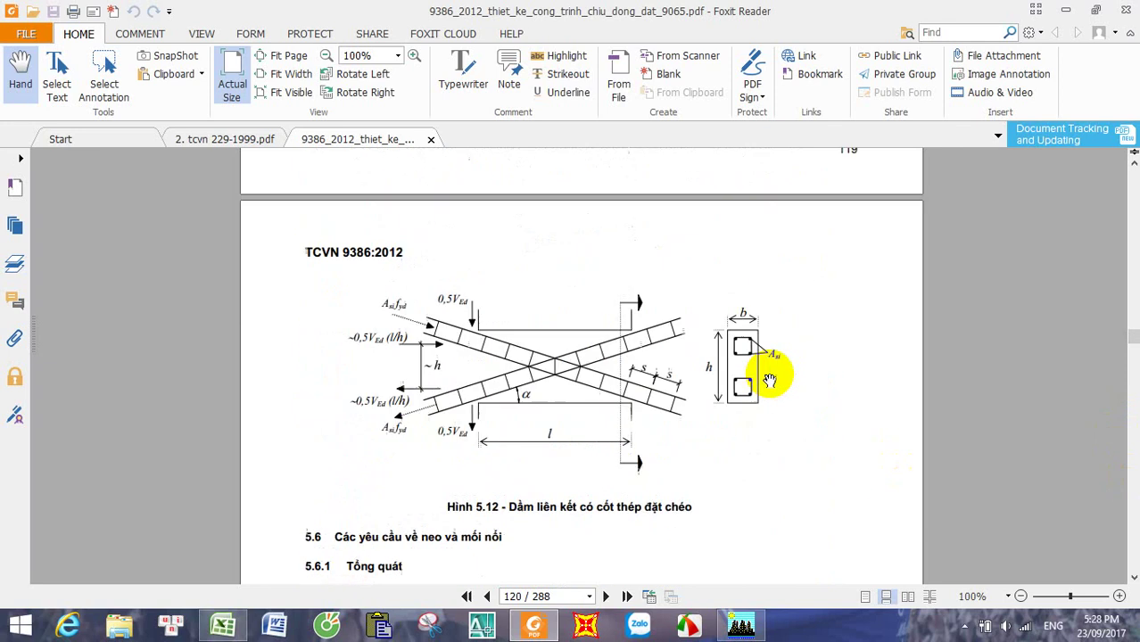
{"action": "scroll", "coordinate": [771, 382], "scroll_direction": "down", "scroll_amount": 10}
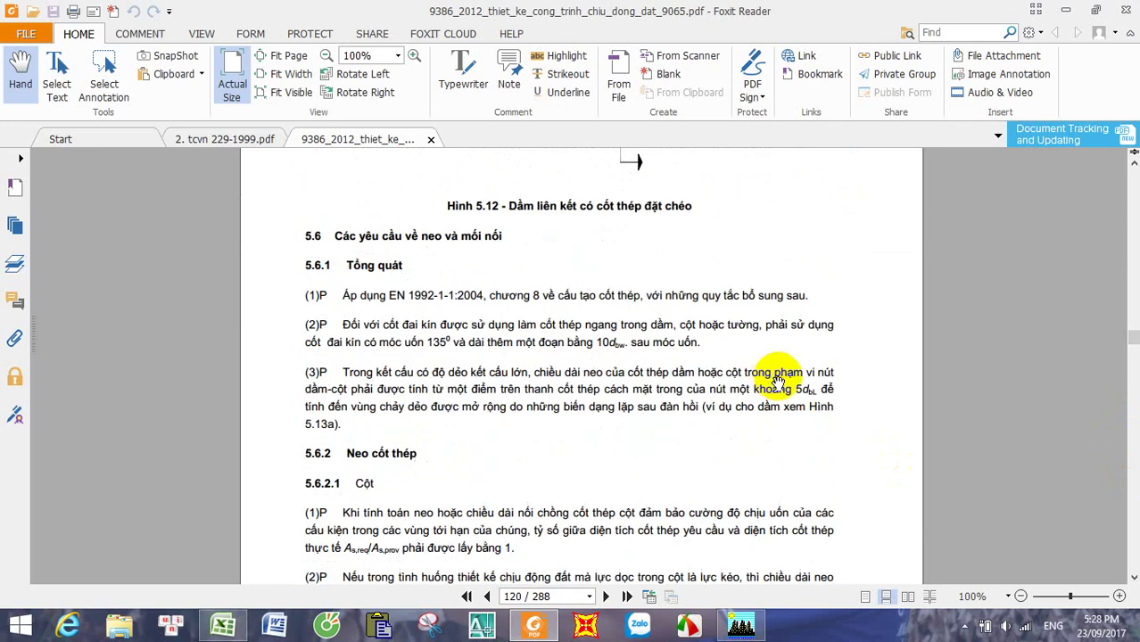
{"action": "scroll", "coordinate": [792, 388], "scroll_direction": "down", "scroll_amount": 5}
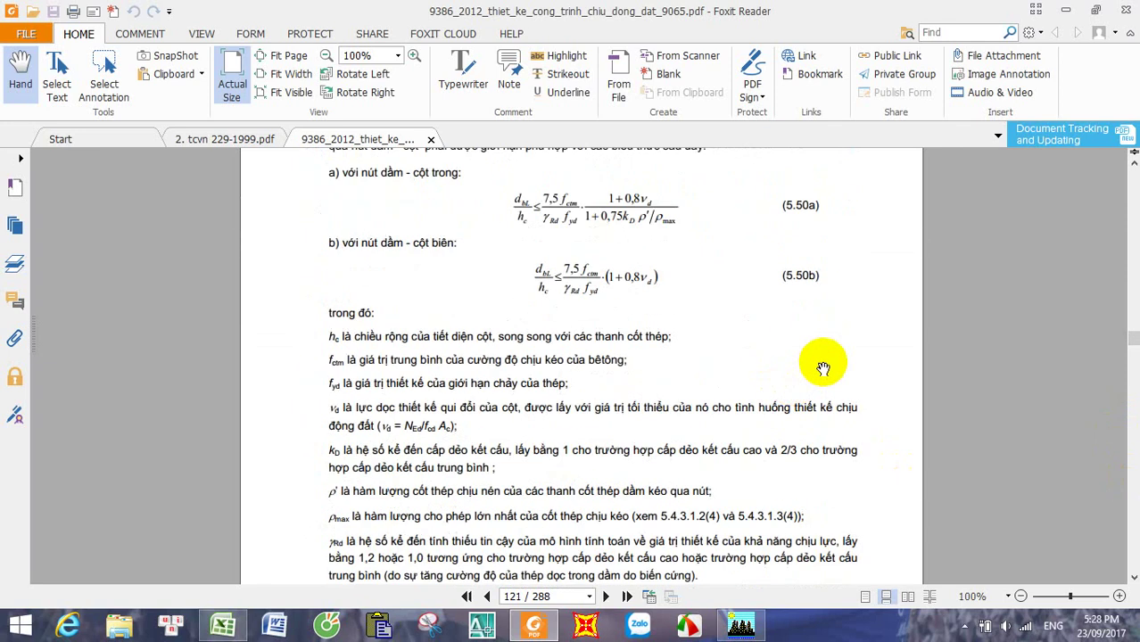
{"action": "scroll", "coordinate": [822, 375], "scroll_direction": "down", "scroll_amount": 15}
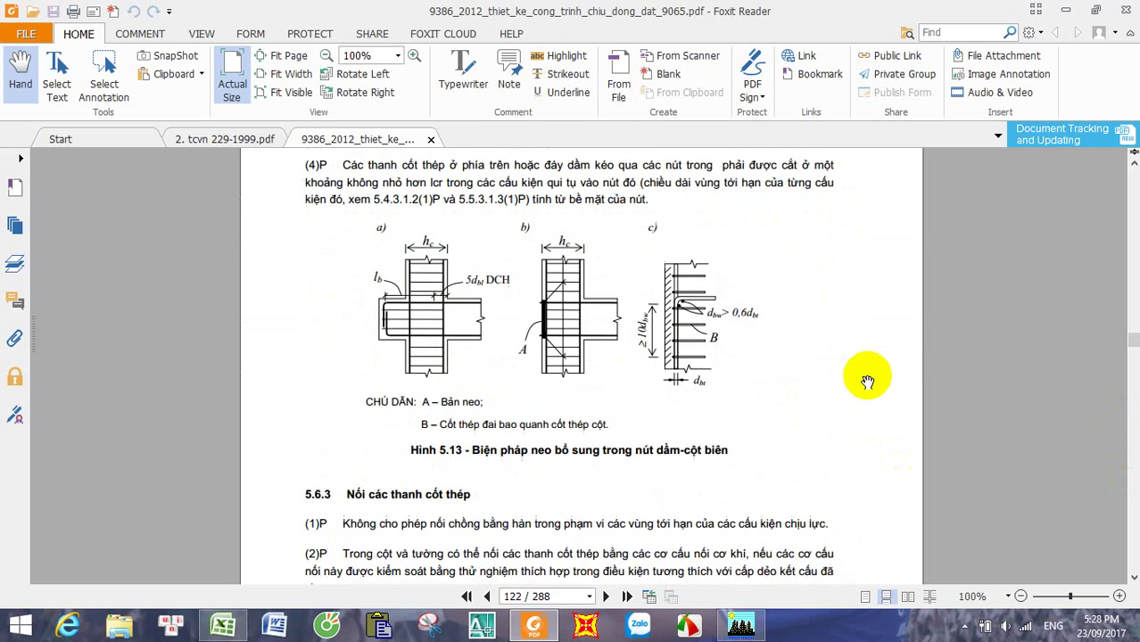
{"action": "scroll", "coordinate": [876, 383], "scroll_direction": "up", "scroll_amount": 5}
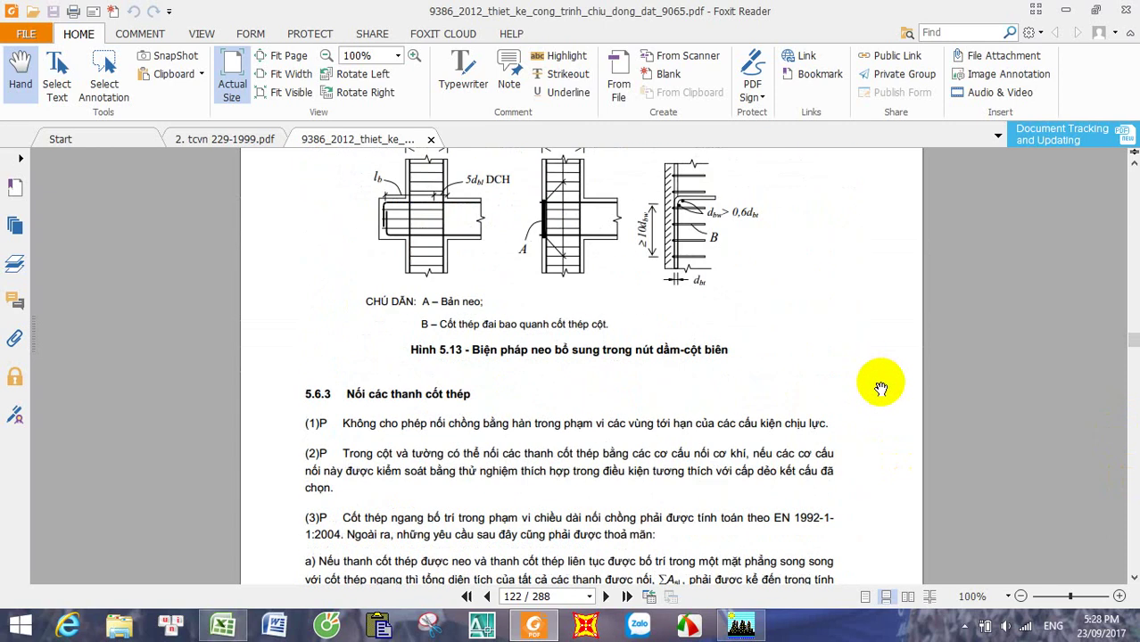
Step: Skim the standard onward from section 5.6.3 on reinforcement splicing, past sections 5.7 and 5.8, to the composite frame rules on page 176
{"action": "scroll", "coordinate": [883, 392], "scroll_direction": "down", "scroll_amount": 20}
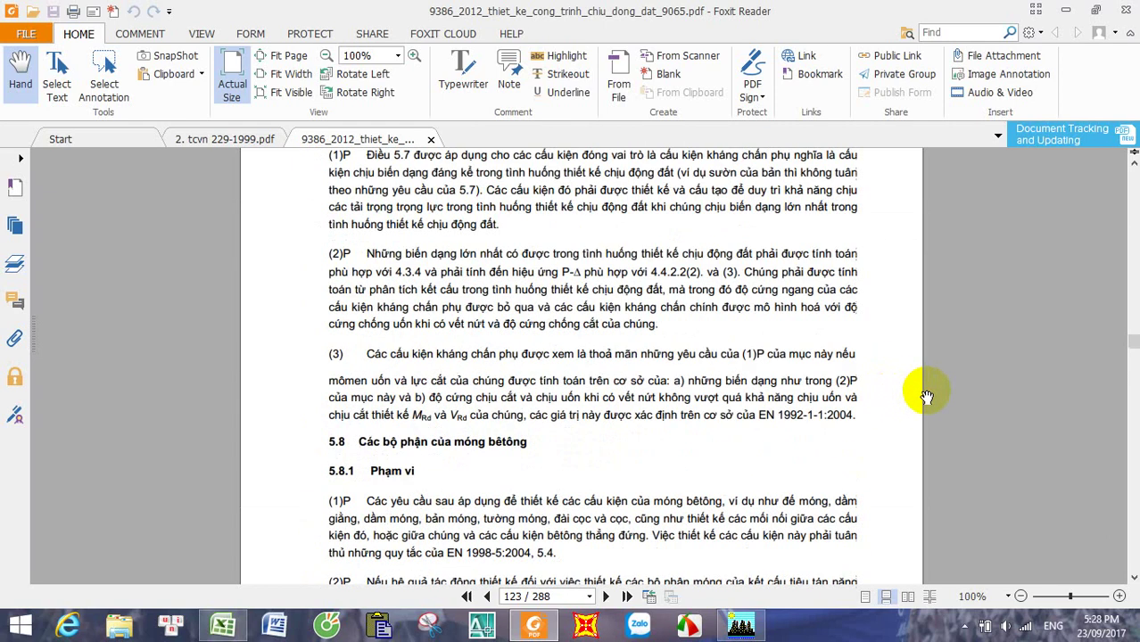
{"action": "left_click", "coordinate": [1133, 413]}
{"action": "left_click_drag", "start_coordinate": [1133, 413], "coordinate": [1131, 532]}
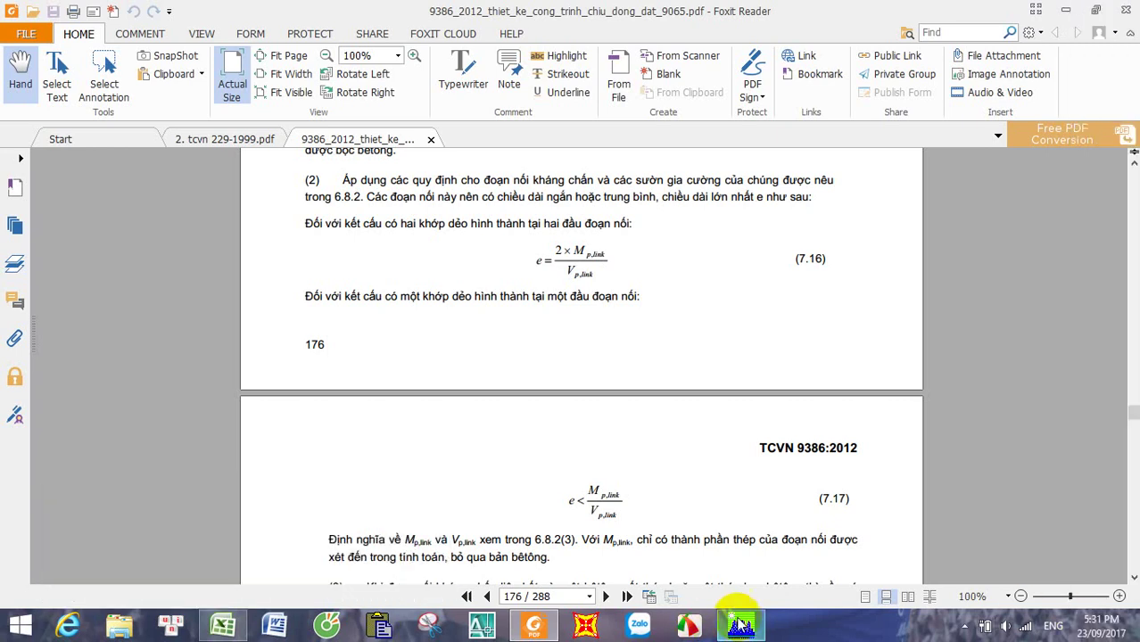
Step: Switch to ETABS and look over the model definition commands, including response spectrum functions, static load cases and mass source
{"action": "left_click", "coordinate": [741, 624]}
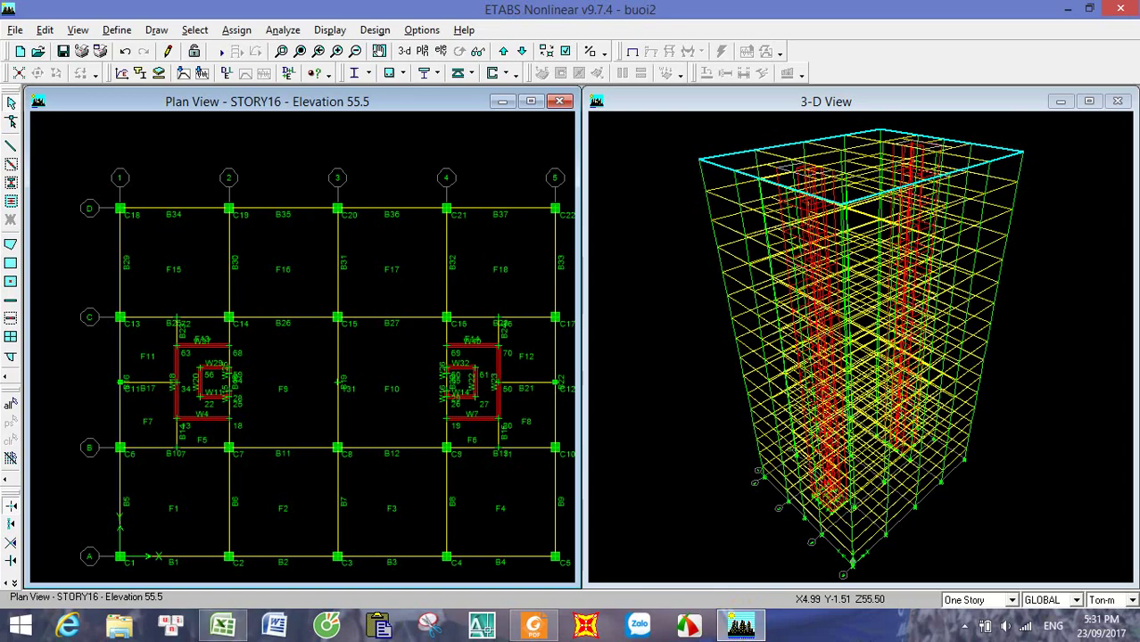
{"action": "left_click", "coordinate": [116, 29]}
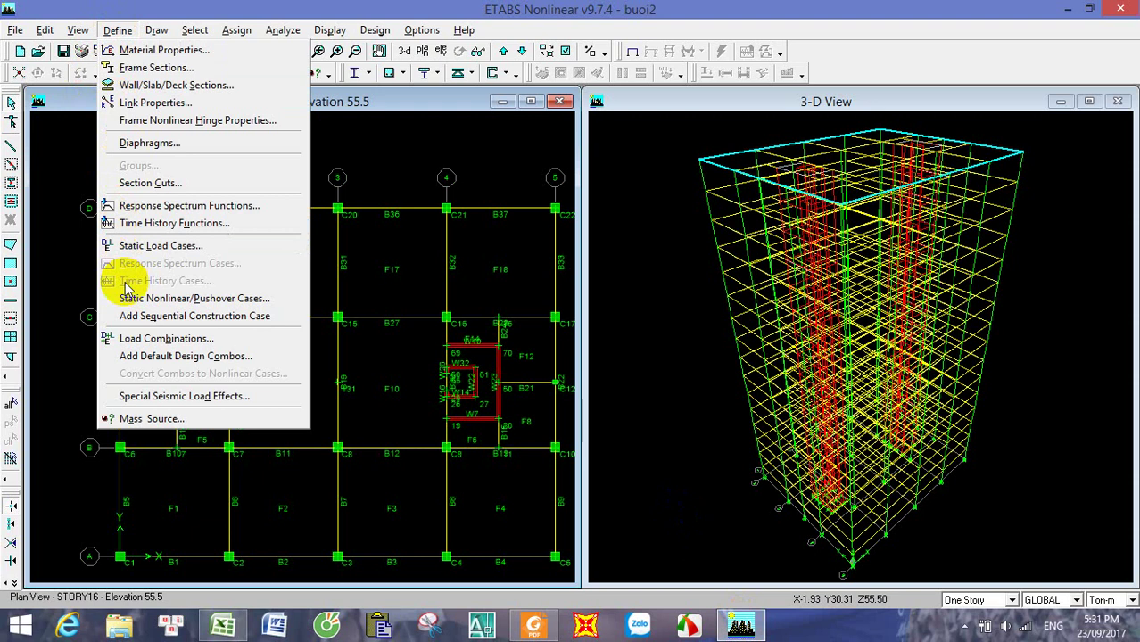
{"action": "left_click", "coordinate": [630, 351]}
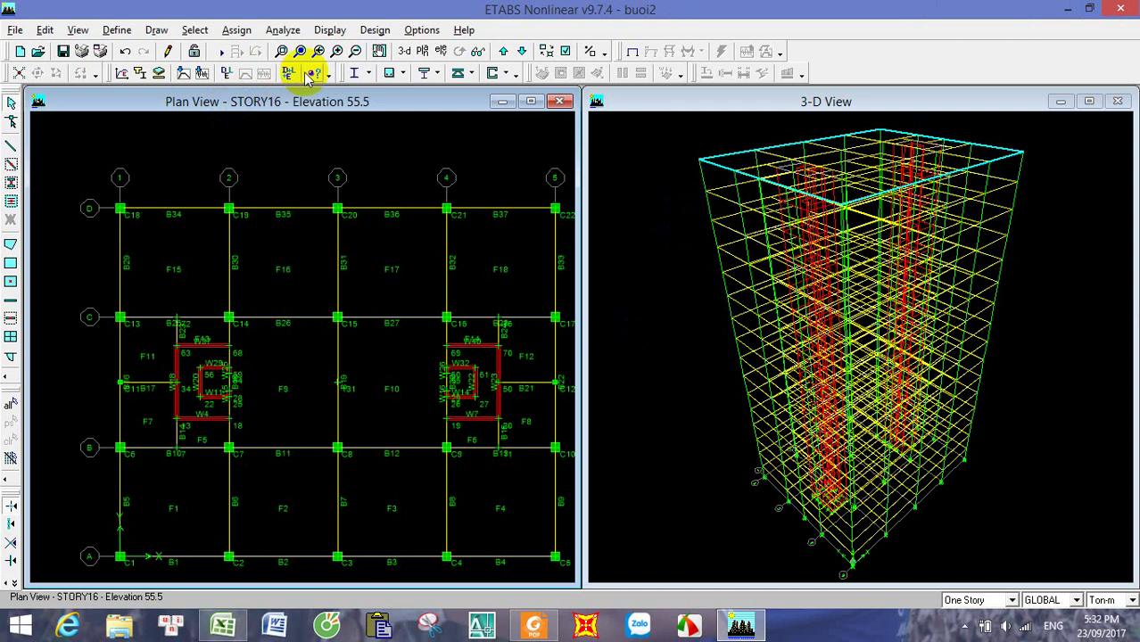
Step: View the Steel Frame Design preferences with their design code and deflection limits, and close them without changes
{"action": "left_click", "coordinate": [422, 32]}
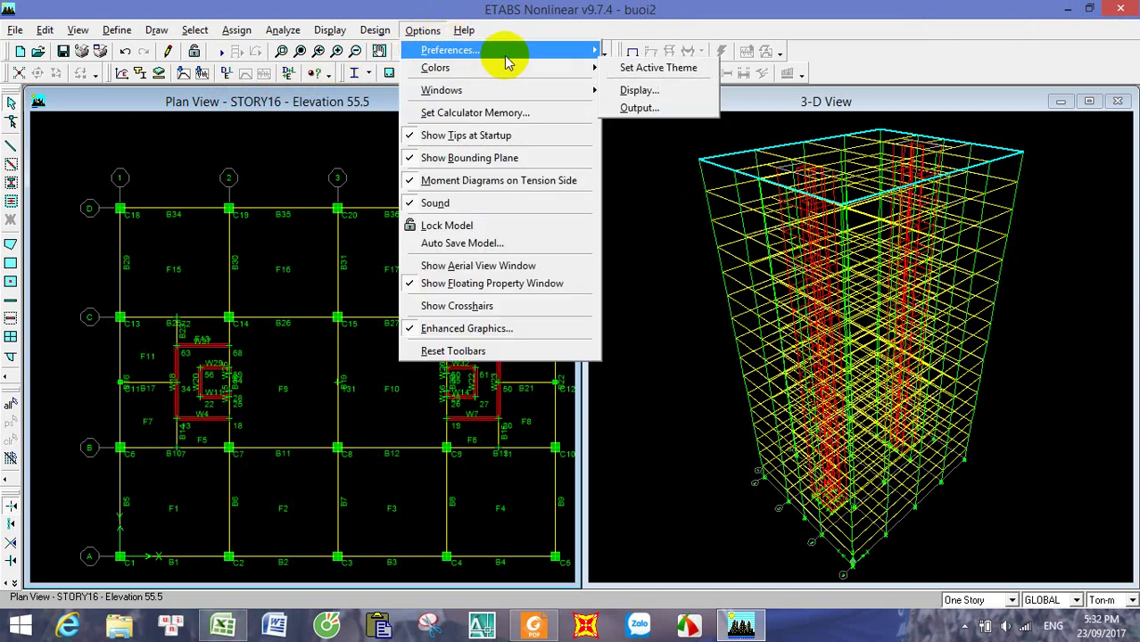
{"action": "mouse_move", "coordinate": [375, 30]}
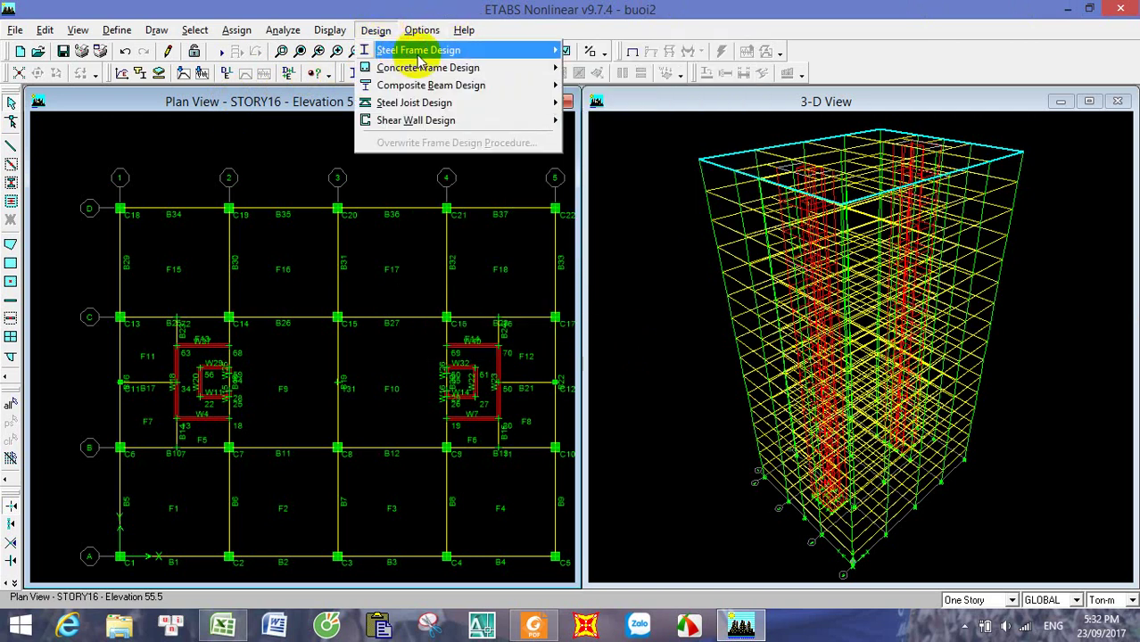
{"action": "mouse_move", "coordinate": [440, 56]}
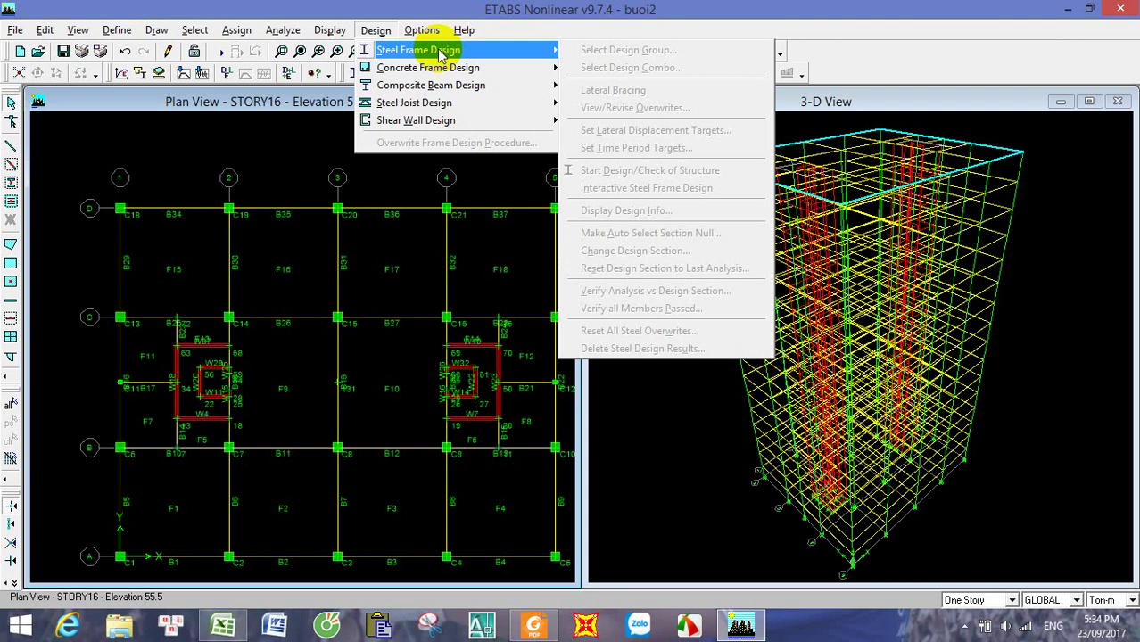
{"action": "mouse_move", "coordinate": [423, 30]}
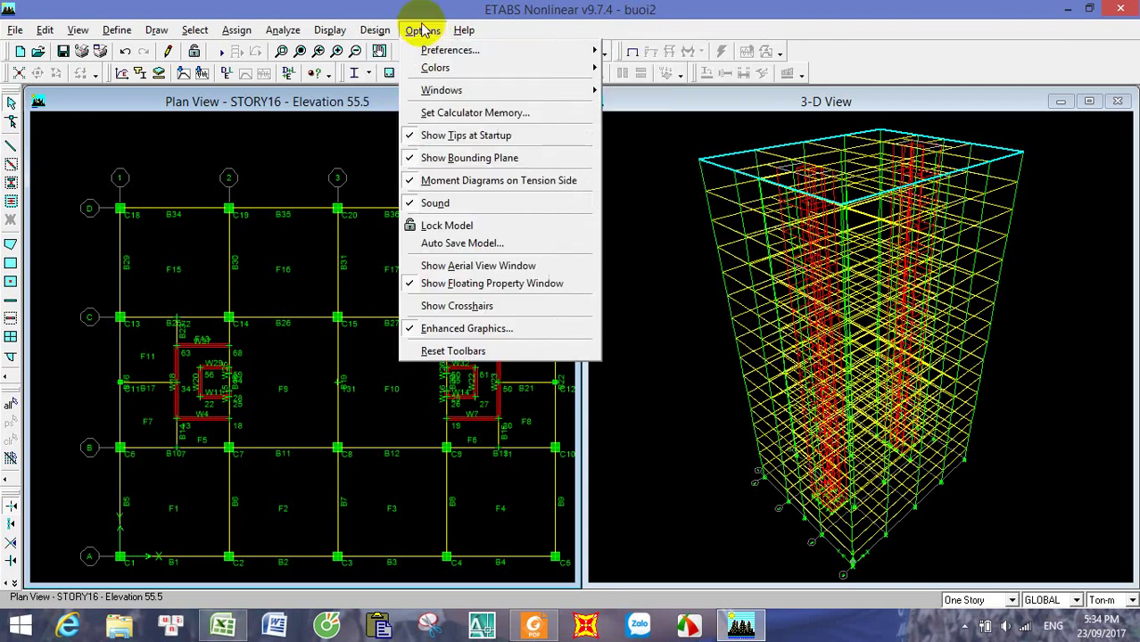
{"action": "mouse_move", "coordinate": [447, 52]}
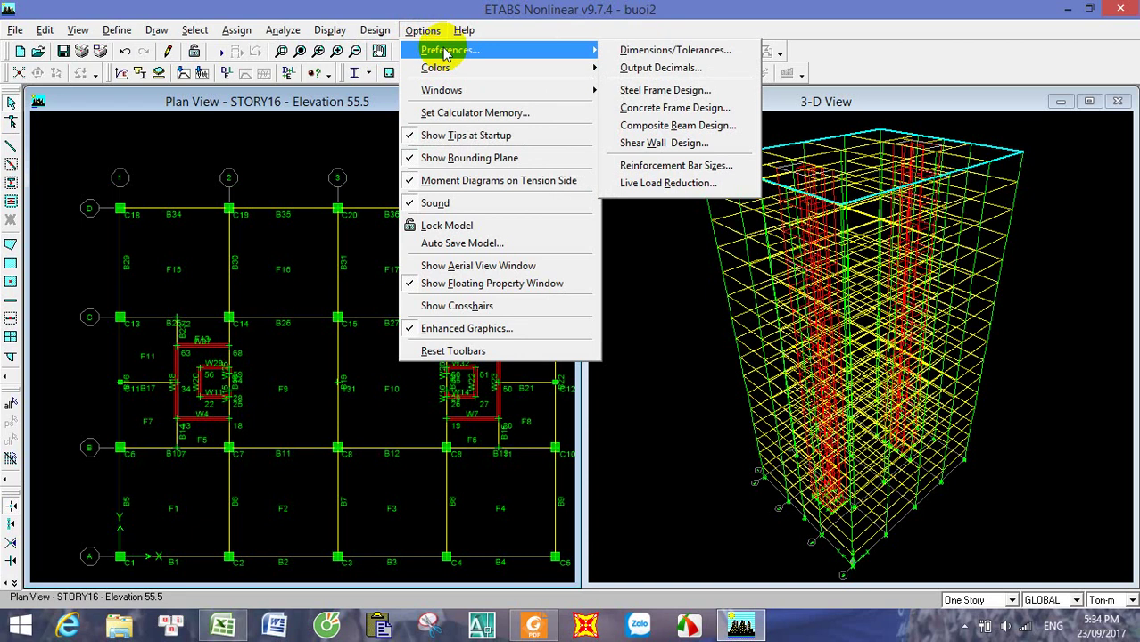
{"action": "left_click", "coordinate": [635, 92]}
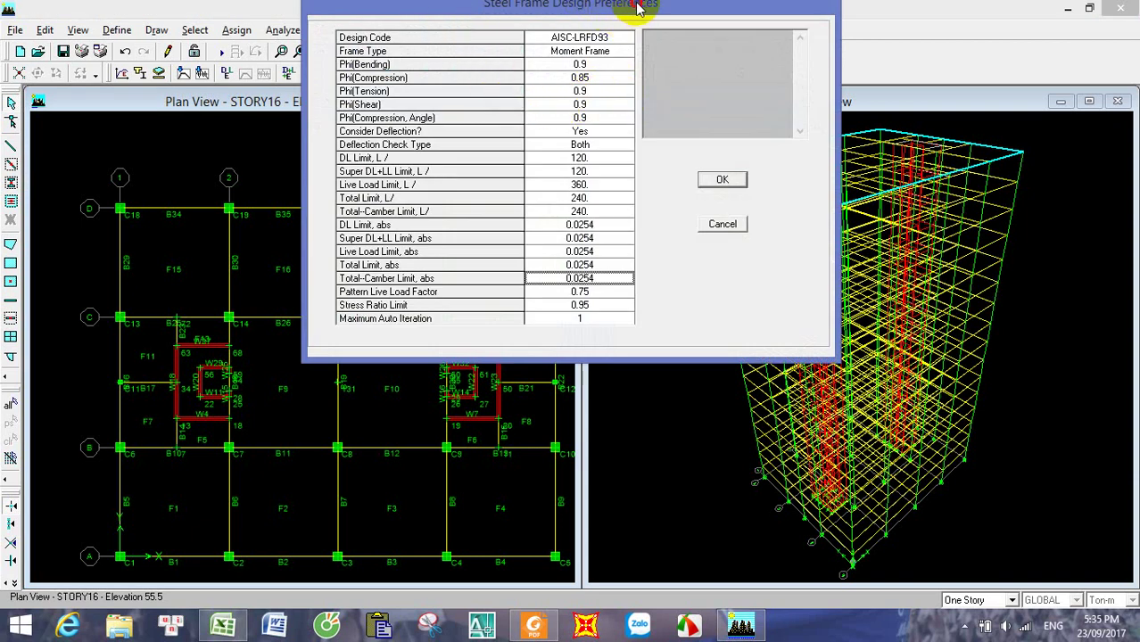
{"action": "left_click_drag", "start_coordinate": [624, 13], "coordinate": [634, 42]}
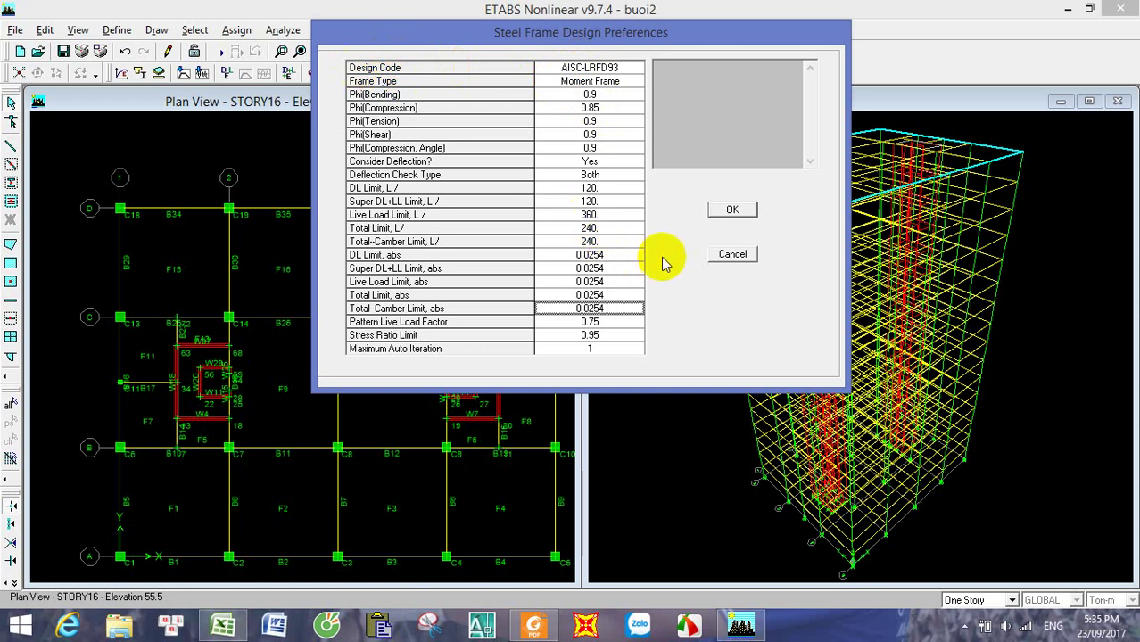
{"action": "left_click", "coordinate": [727, 258]}
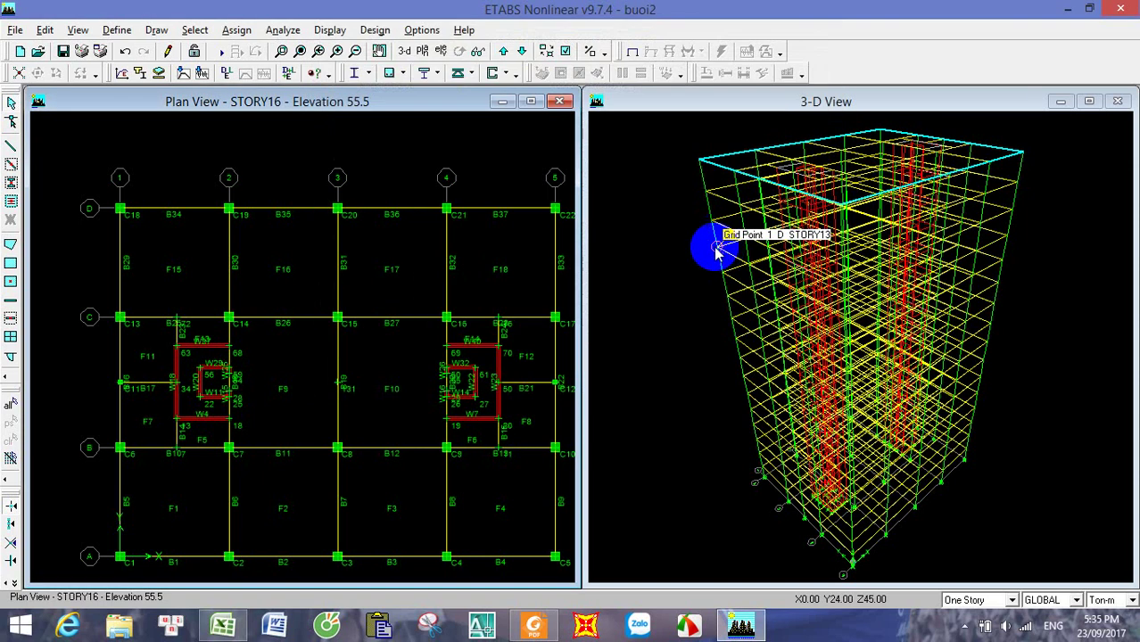
{"action": "left_click", "coordinate": [419, 30]}
{"action": "mouse_move", "coordinate": [438, 54]}
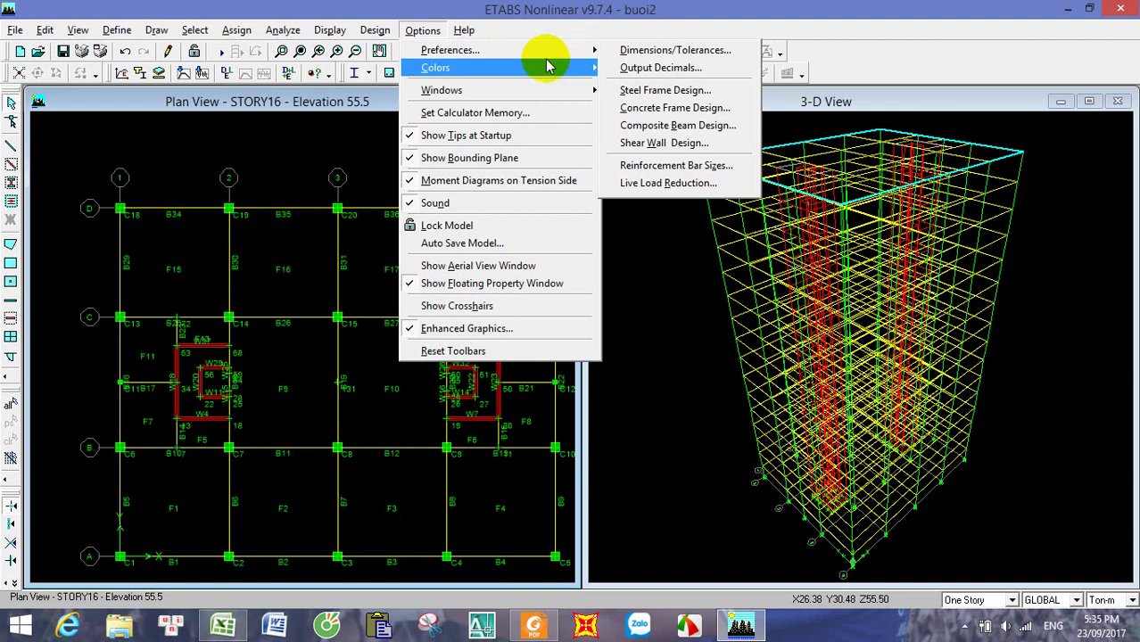
{"action": "mouse_move", "coordinate": [530, 68]}
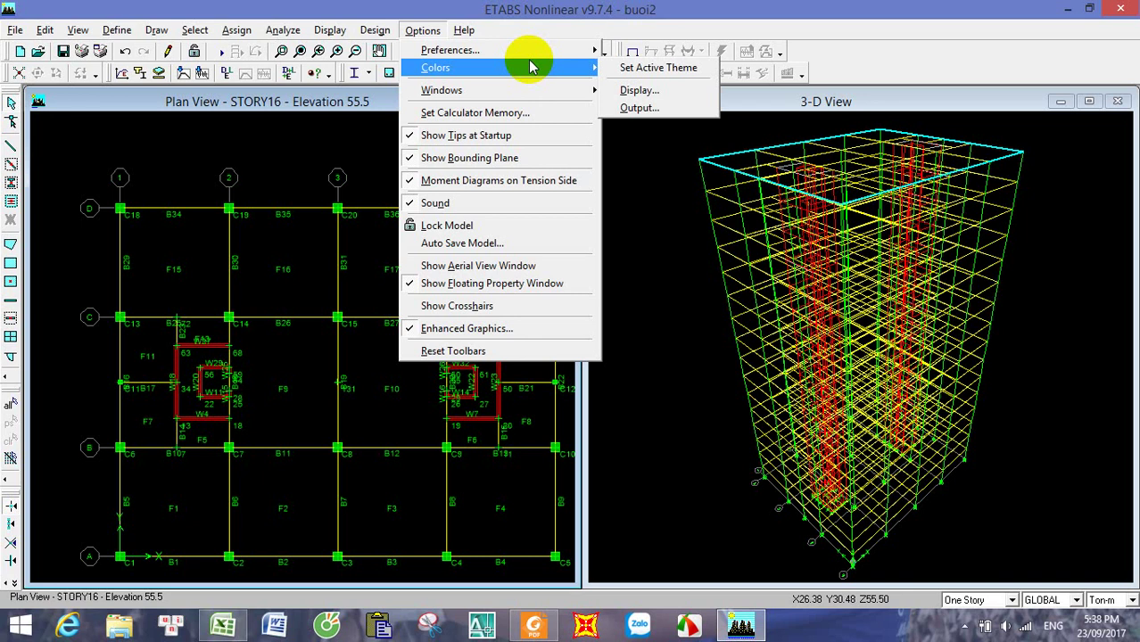
Step: Switch back to the TCVN 9386:2012 standard in Foxit Reader and read back from section 7.9.4 on page 177 to section 7.7
{"action": "left_click", "coordinate": [534, 625]}
{"action": "scroll", "coordinate": [464, 278], "scroll_direction": "down", "scroll_amount": 1}
{"action": "scroll", "coordinate": [465, 279], "scroll_direction": "down", "scroll_amount": 5}
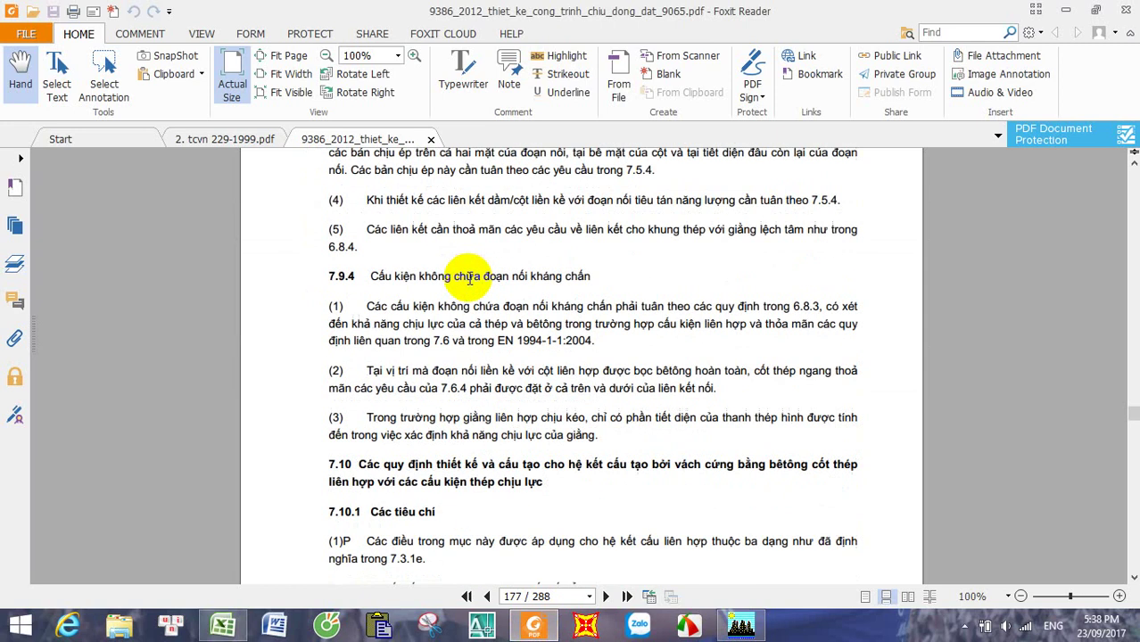
{"action": "scroll", "coordinate": [468, 279], "scroll_direction": "up", "scroll_amount": 15}
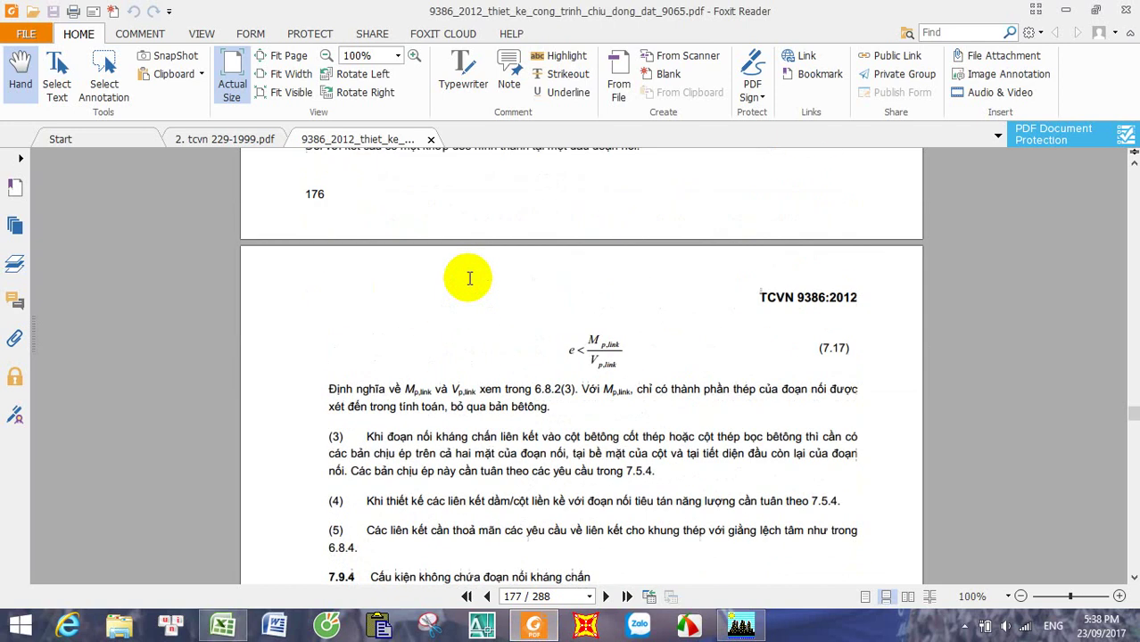
{"action": "scroll", "coordinate": [468, 284], "scroll_direction": "up", "scroll_amount": 20}
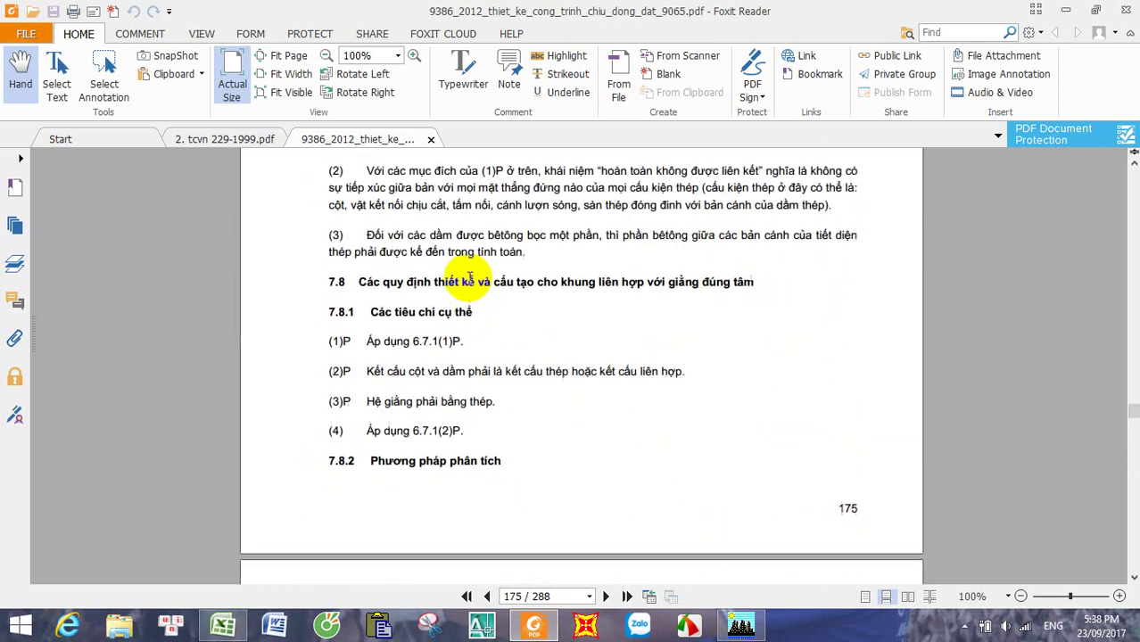
{"action": "scroll", "coordinate": [468, 283], "scroll_direction": "up", "scroll_amount": 10}
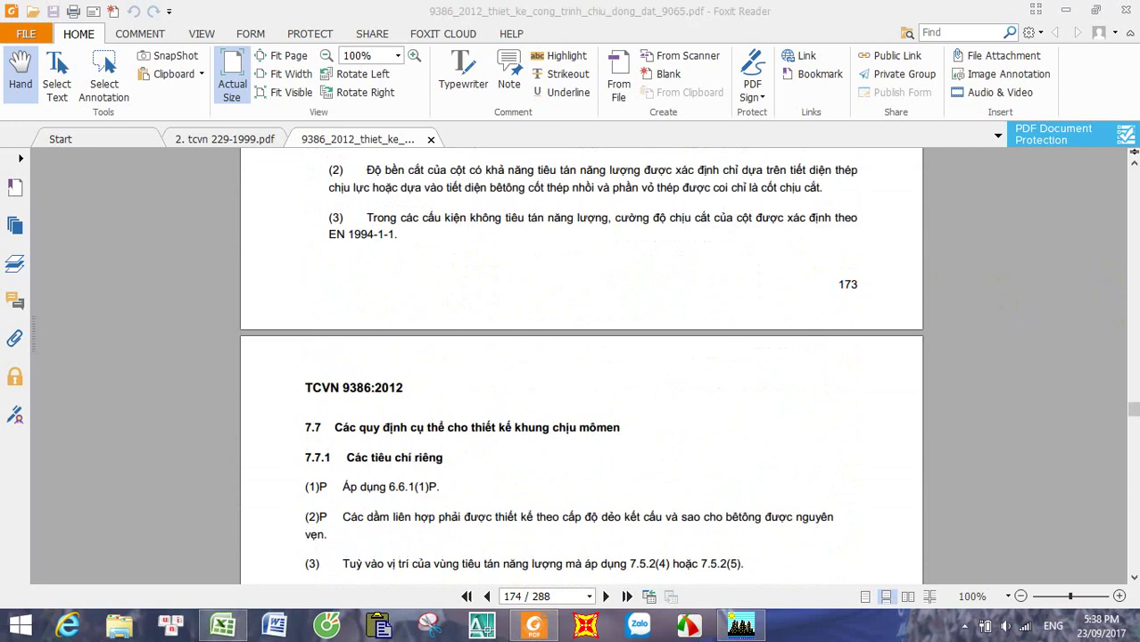
Step: Go back to chapter 5 and skim from section 5.11 on precast concrete structures to section 5.6 on page 120
{"action": "left_click_drag", "start_coordinate": [1131, 287], "coordinate": [1131, 287]}
{"action": "scroll", "coordinate": [492, 317], "scroll_direction": "down", "scroll_amount": 10}
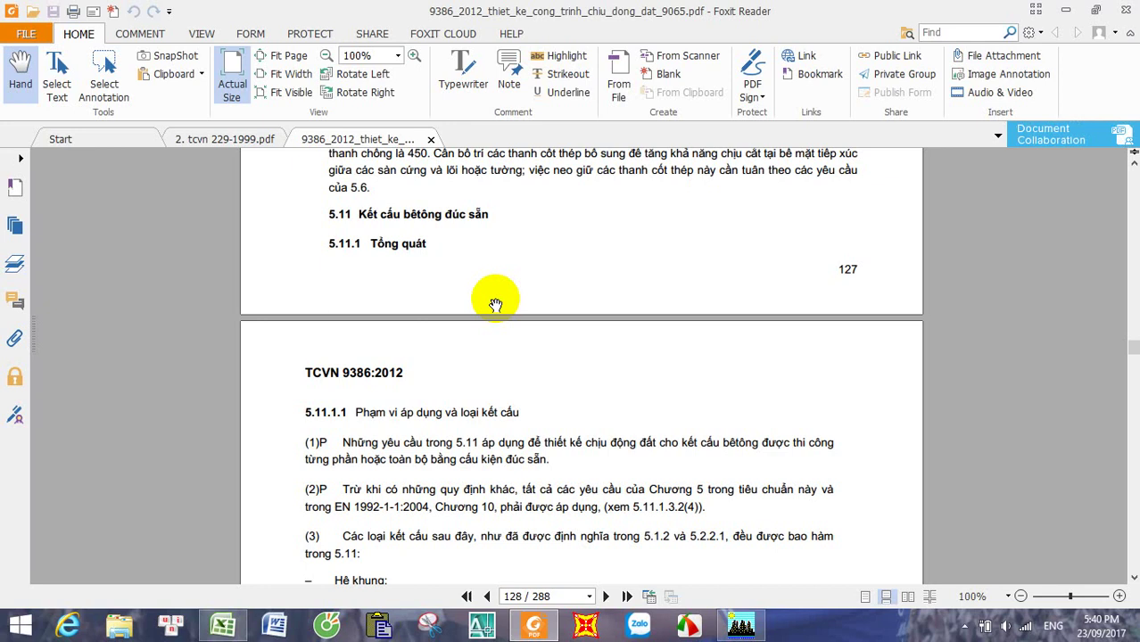
{"action": "scroll", "coordinate": [495, 305], "scroll_direction": "up", "scroll_amount": 12}
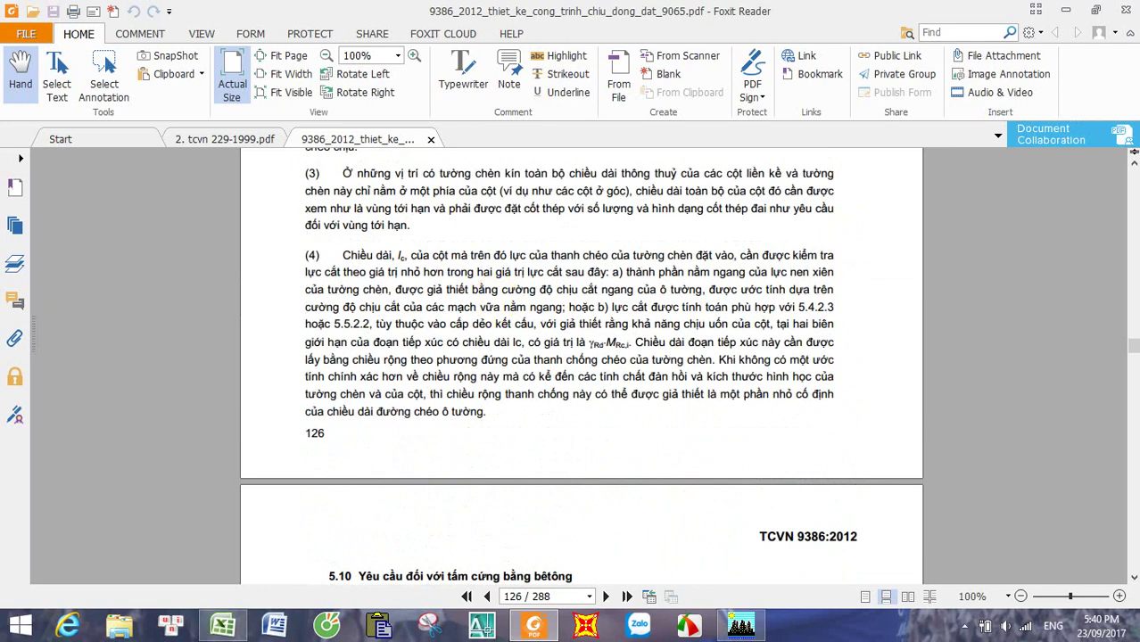
{"action": "left_click", "coordinate": [1134, 261]}
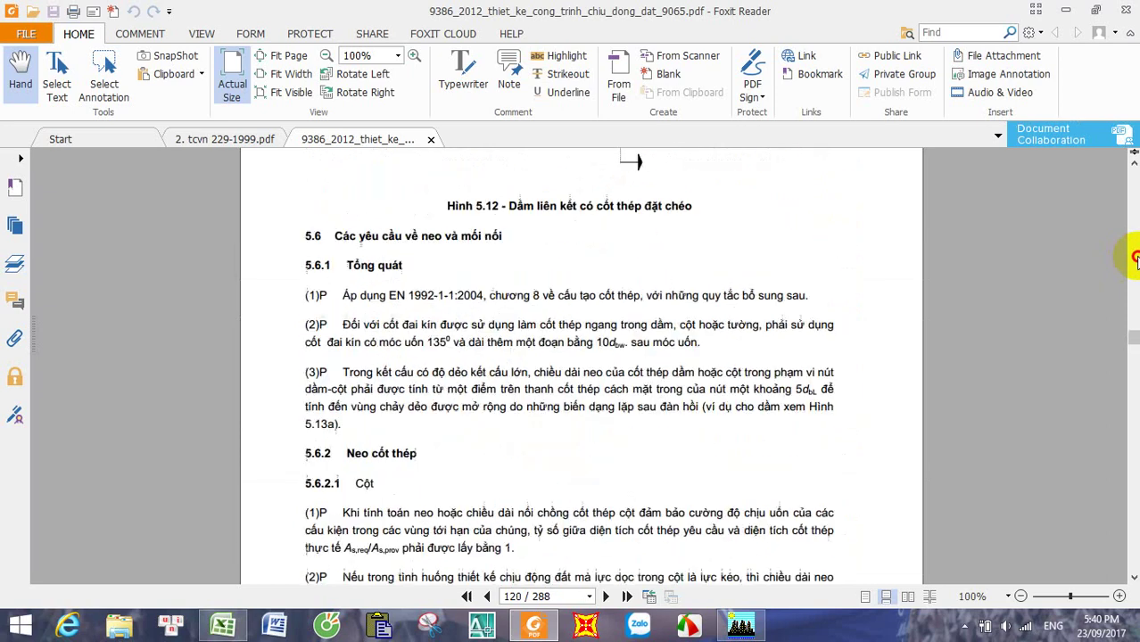
Step: Go to page 65 and read back through section 4.3.3.3 on modal response spectrum analysis, including conditions (4.13) and (4.14)
{"action": "left_click_drag", "start_coordinate": [1134, 260], "coordinate": [1134, 260]}
{"action": "scroll", "coordinate": [1135, 258], "scroll_direction": "up", "scroll_amount": 15}
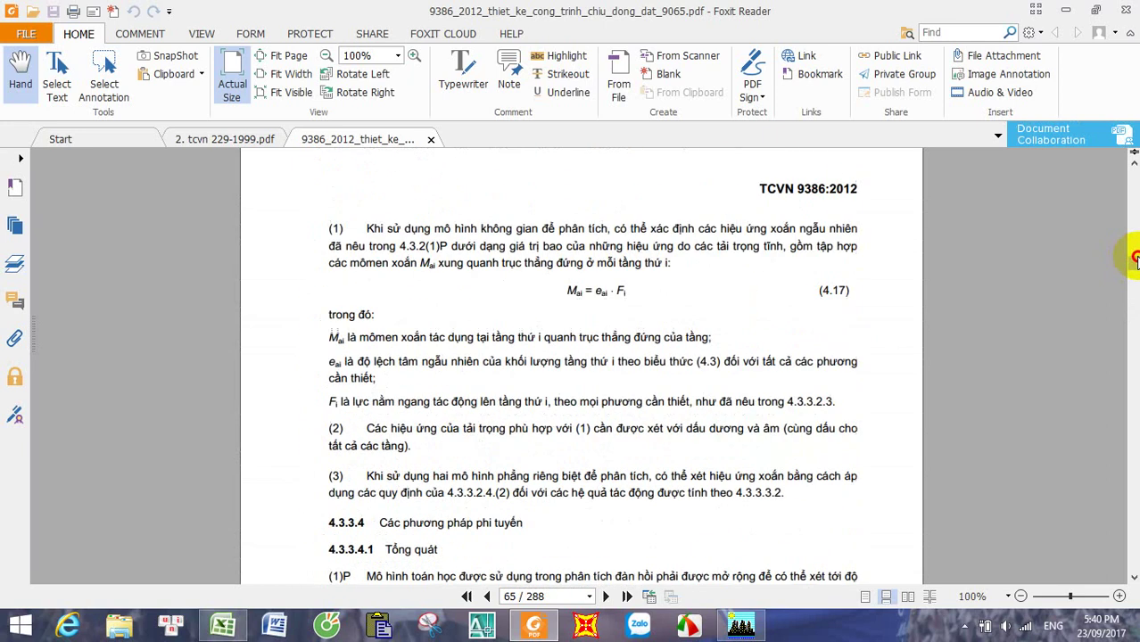
{"action": "scroll", "coordinate": [587, 331], "scroll_direction": "up", "scroll_amount": 1}
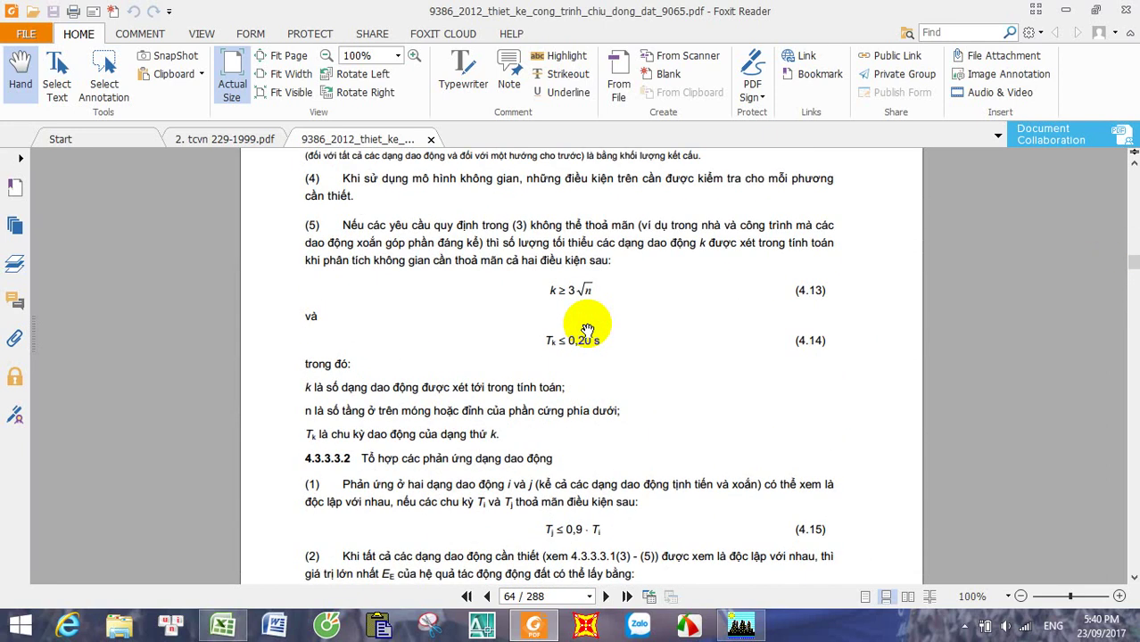
{"action": "scroll", "coordinate": [879, 273], "scroll_direction": "up", "scroll_amount": 5}
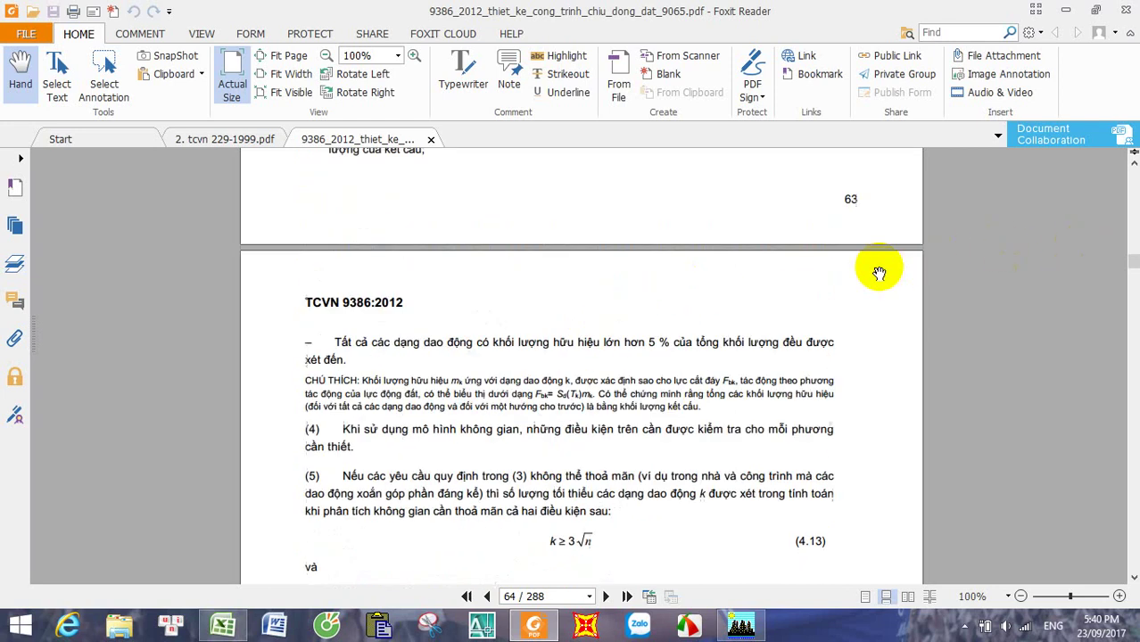
{"action": "scroll", "coordinate": [879, 273], "scroll_direction": "up", "scroll_amount": 6}
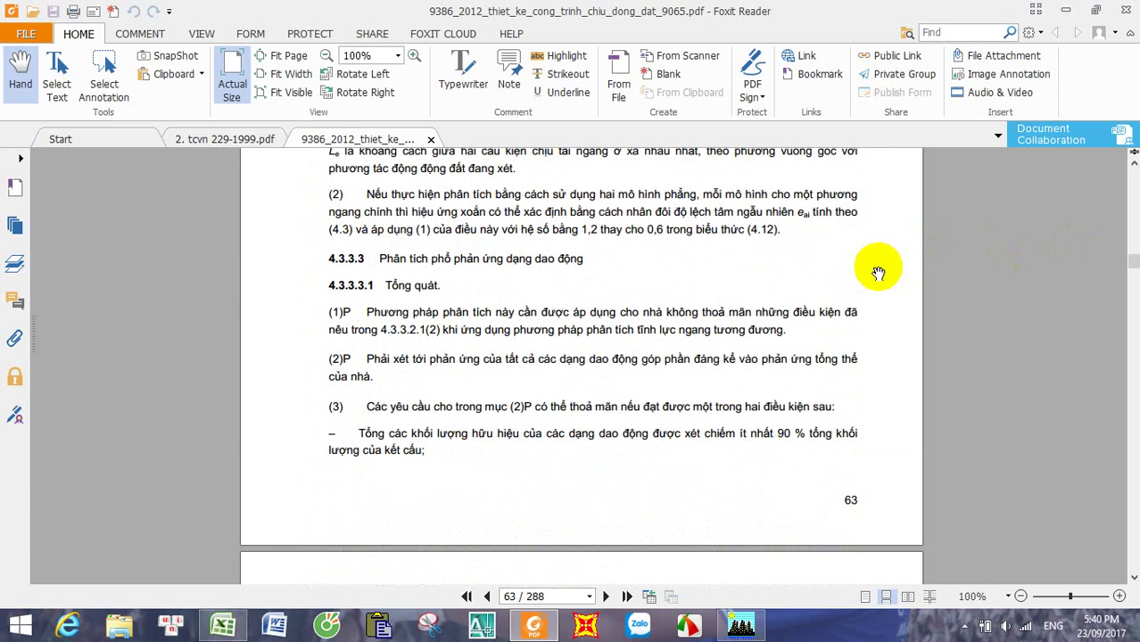
Step: Read back from formulas (4.7) and (4.8) on page 62 through Bảng 4.2 to the elevation regularity criteria in section 4.2.3.3
{"action": "scroll", "coordinate": [879, 273], "scroll_direction": "up", "scroll_amount": 13}
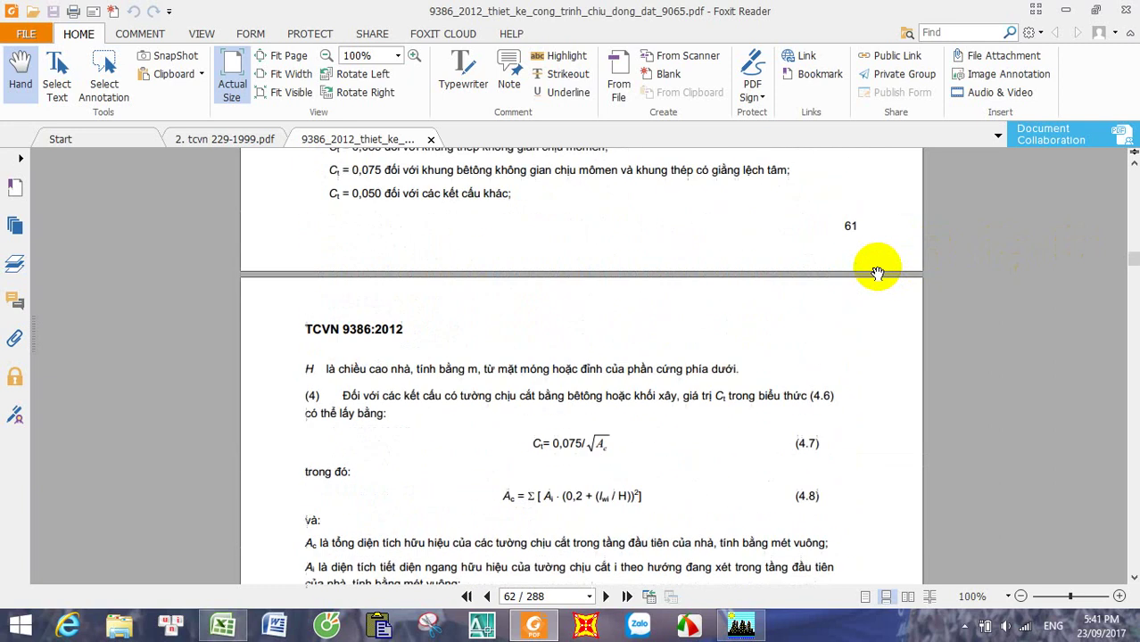
{"action": "scroll", "coordinate": [878, 273], "scroll_direction": "up", "scroll_amount": 20}
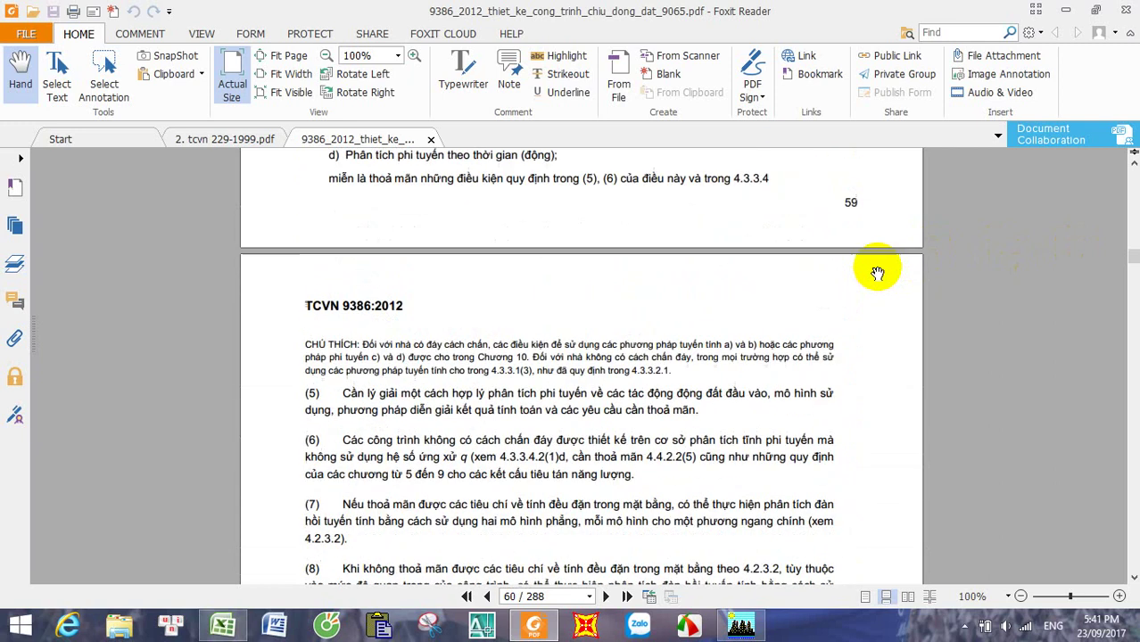
{"action": "scroll", "coordinate": [878, 273], "scroll_direction": "up", "scroll_amount": 20}
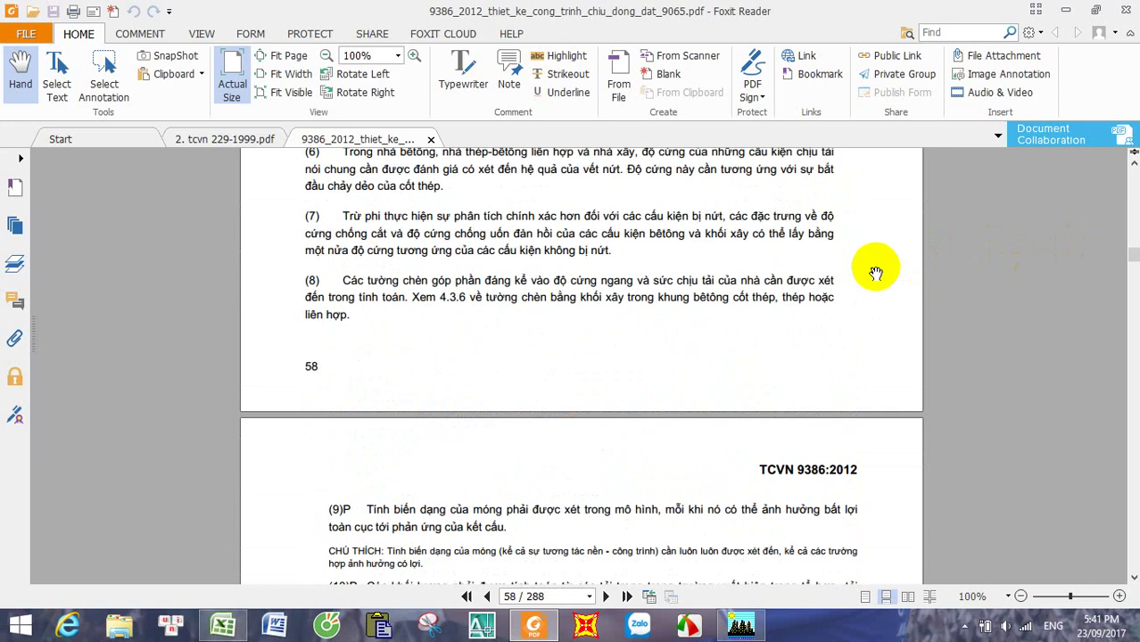
{"action": "scroll", "coordinate": [876, 273], "scroll_direction": "up", "scroll_amount": 12}
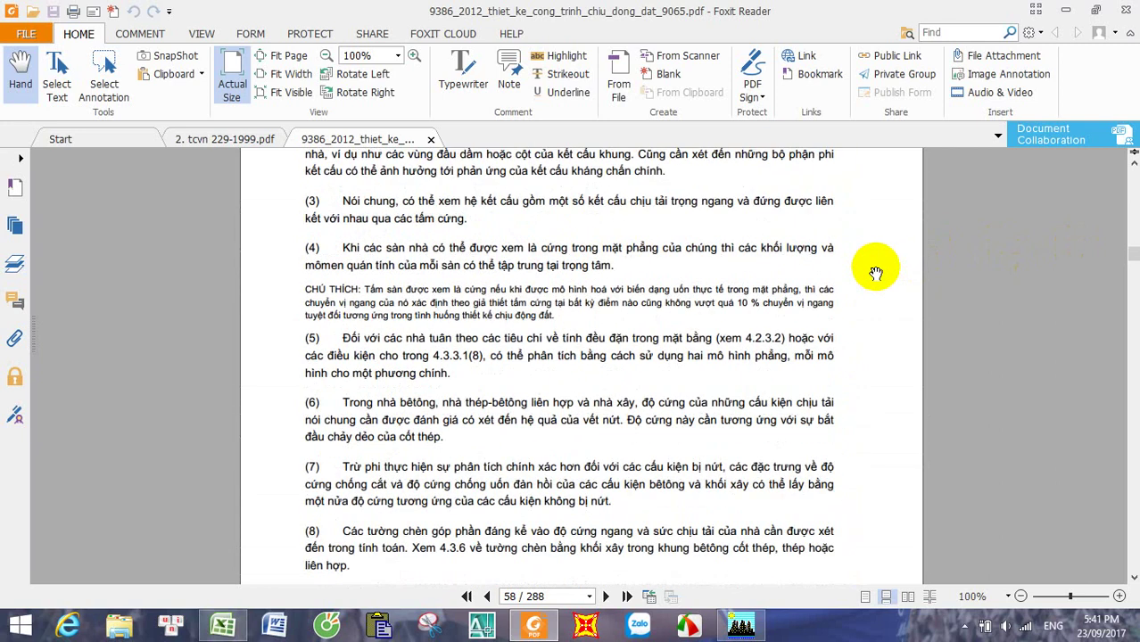
{"action": "scroll", "coordinate": [876, 273], "scroll_direction": "up", "scroll_amount": 20}
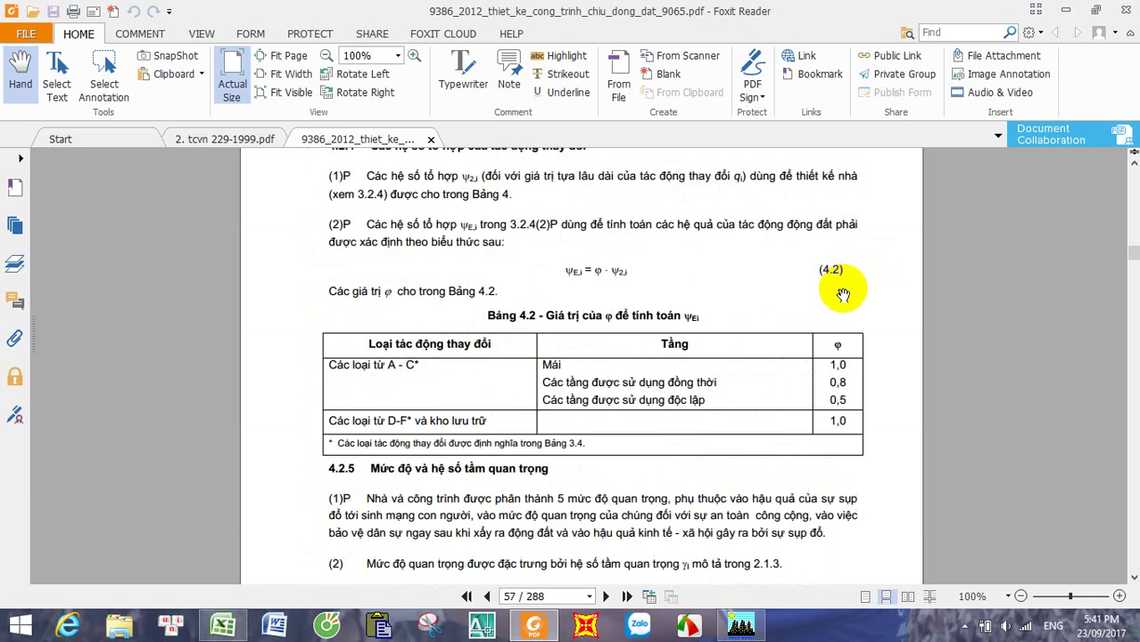
{"action": "scroll", "coordinate": [843, 299], "scroll_direction": "up", "scroll_amount": 20}
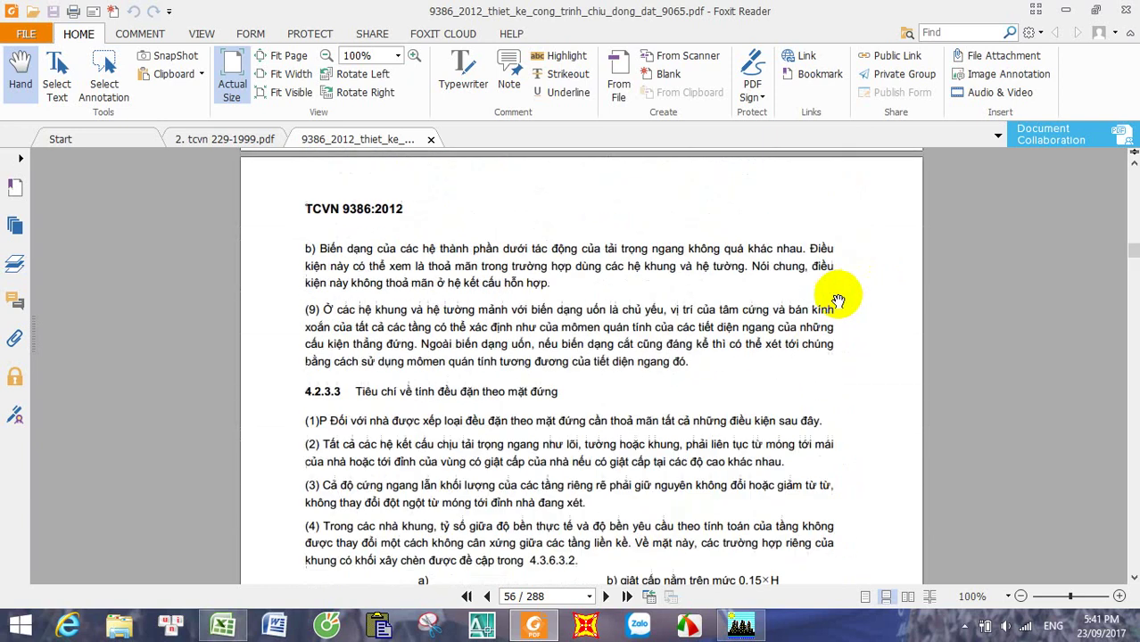
{"action": "scroll", "coordinate": [870, 335], "scroll_direction": "down", "scroll_amount": 1}
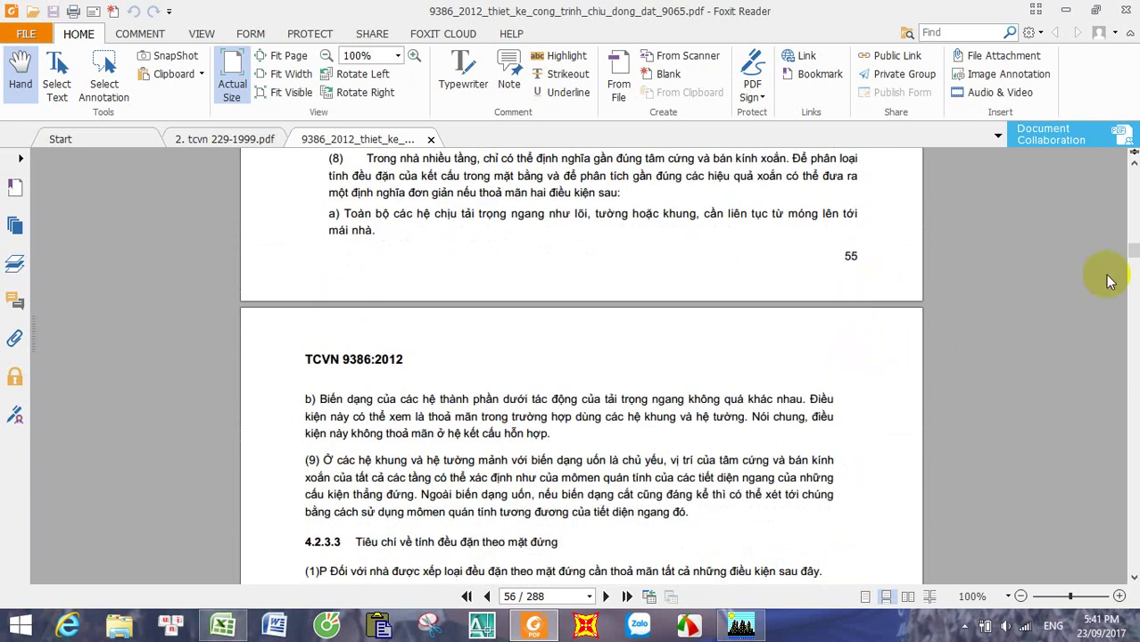
Step: Go to Bảng 3.2 with the elastic response spectrum parameters on page 45 and read on to damping correction formula (3.6)
{"action": "left_click", "coordinate": [1133, 208]}
{"action": "left_click_drag", "start_coordinate": [1133, 207], "coordinate": [1134, 208]}
{"action": "scroll", "coordinate": [1028, 221], "scroll_direction": "down", "scroll_amount": 3}
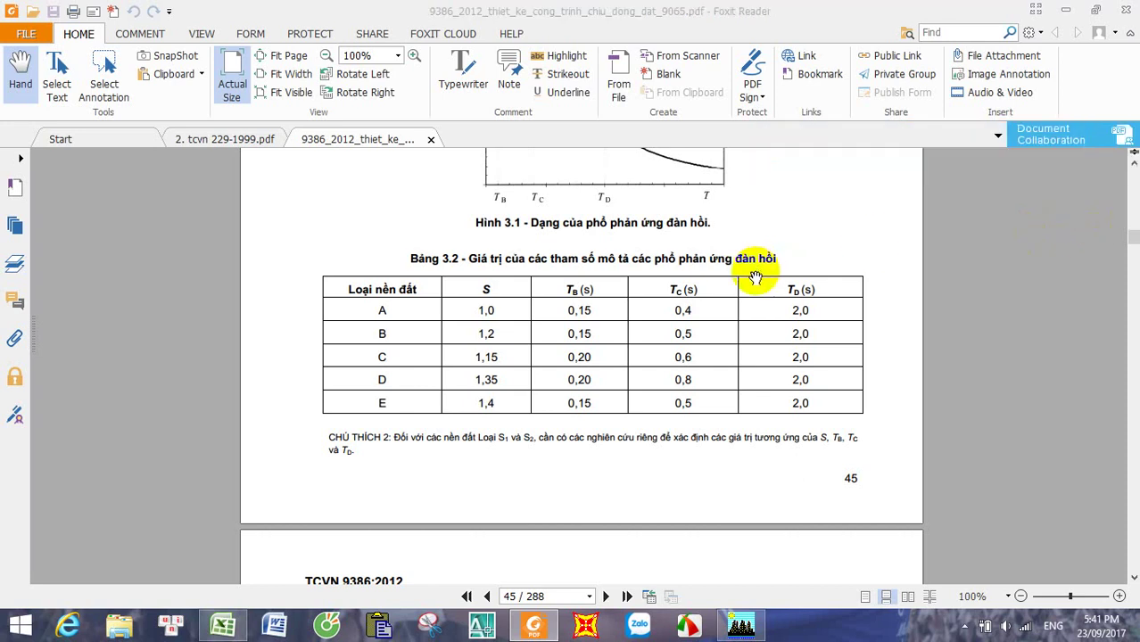
{"action": "scroll", "coordinate": [743, 275], "scroll_direction": "down", "scroll_amount": 10}
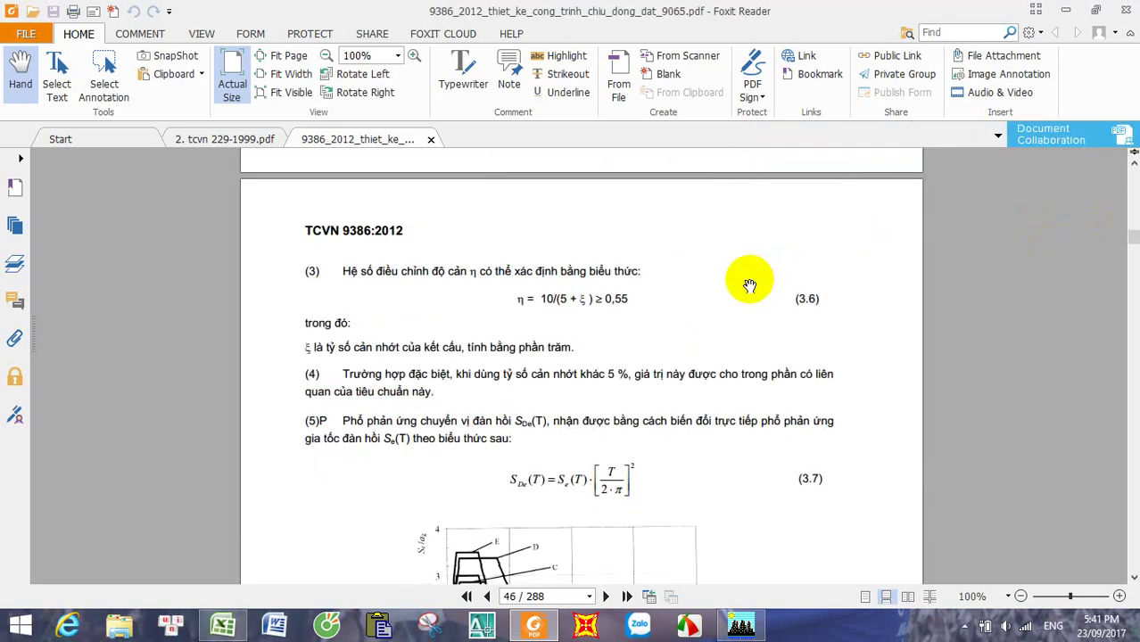